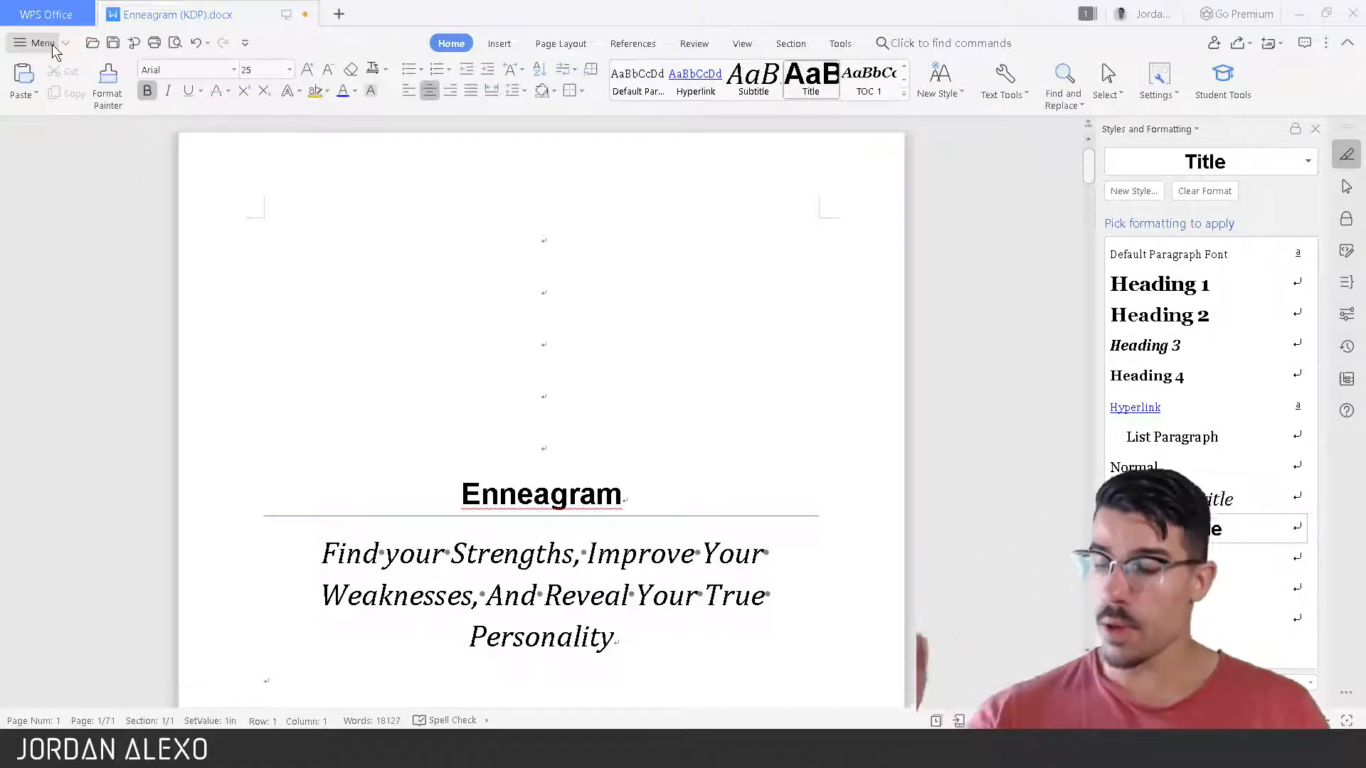
Set the font size of the title "Enneagram" on the title page to 48.
scroll(228, 240, "down", 2)
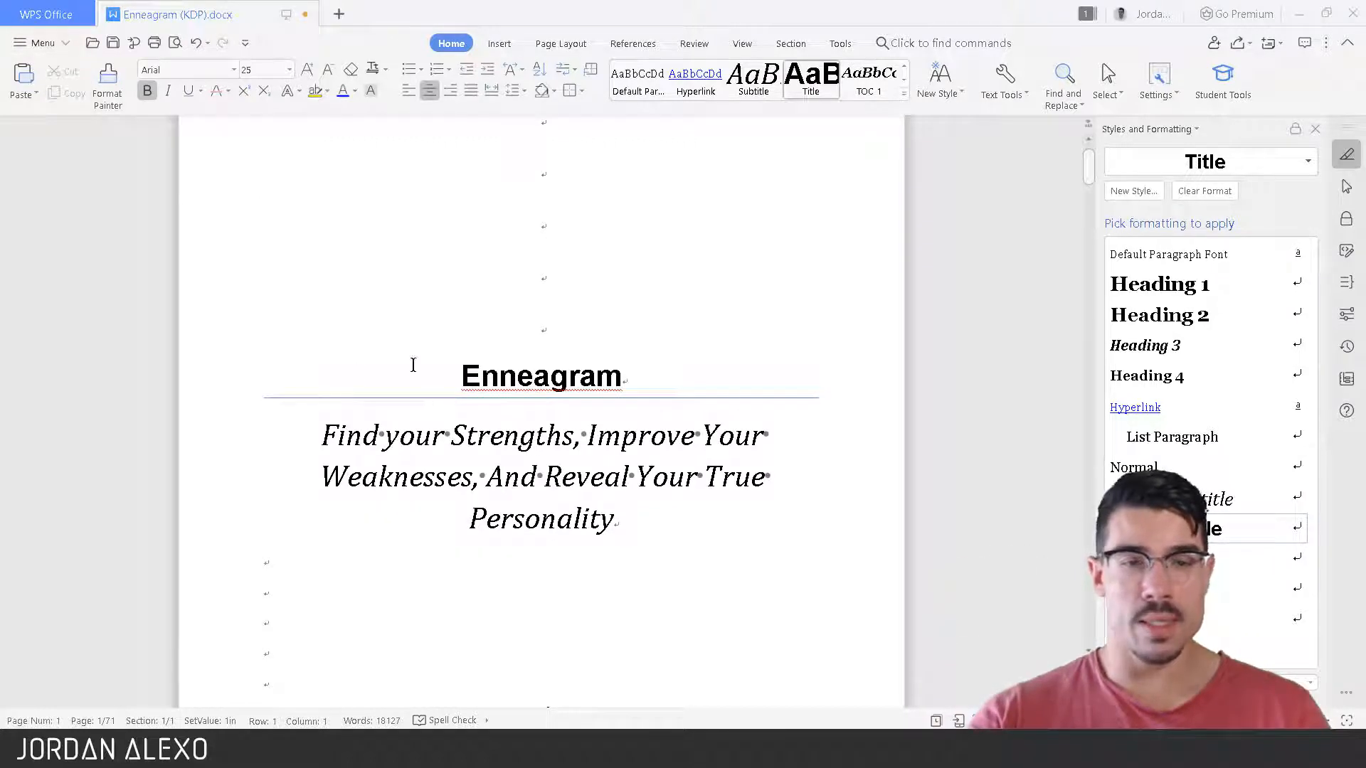
scroll(426, 377, "down", 3)
scroll(520, 299, "up", 1)
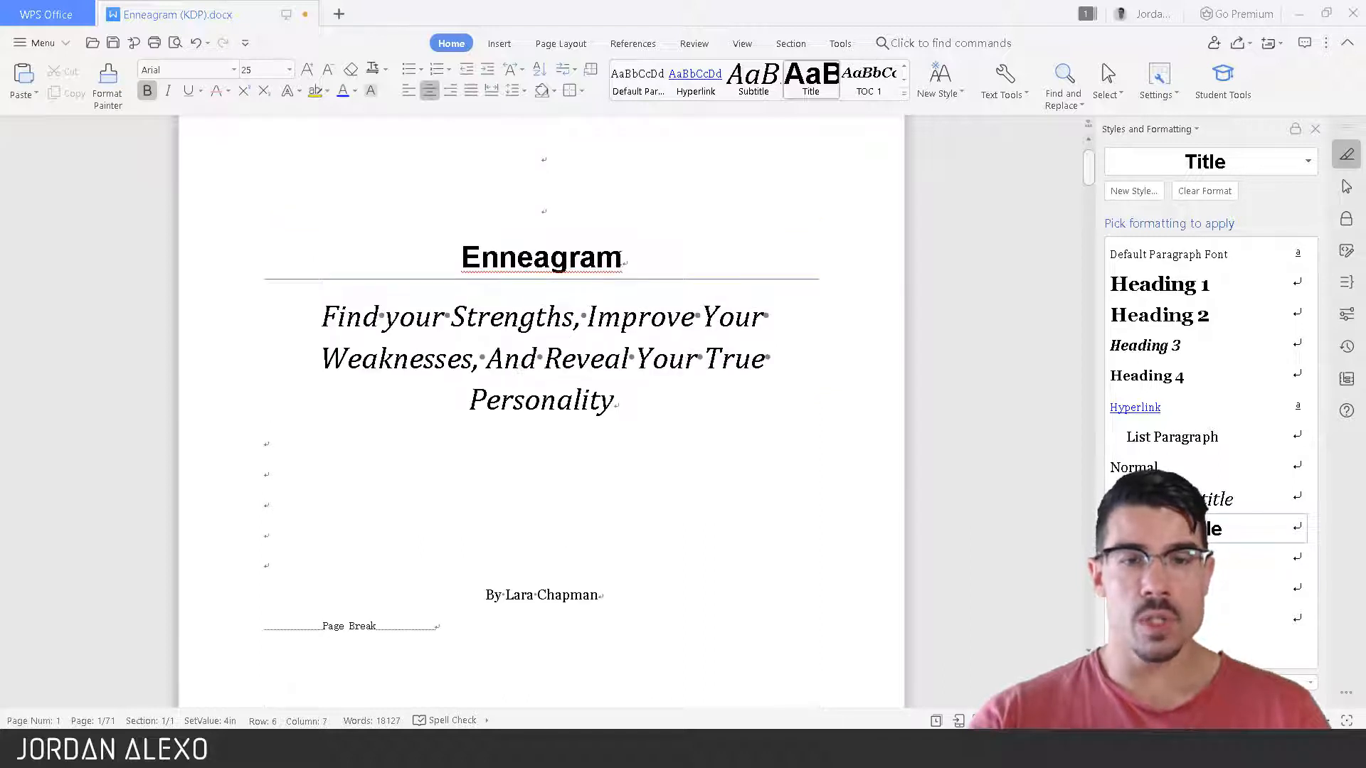
left_click_drag(625, 260, 481, 259)
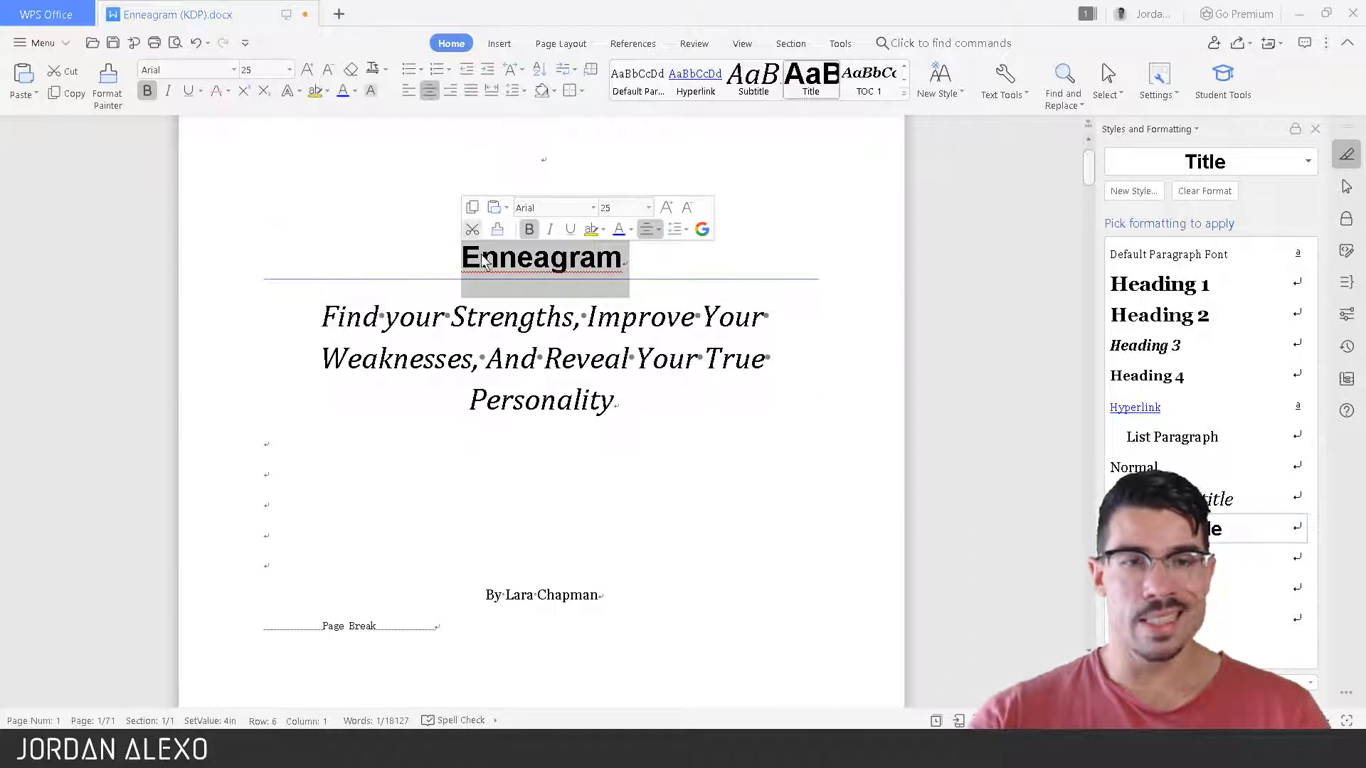
left_click(522, 320)
left_click(582, 395)
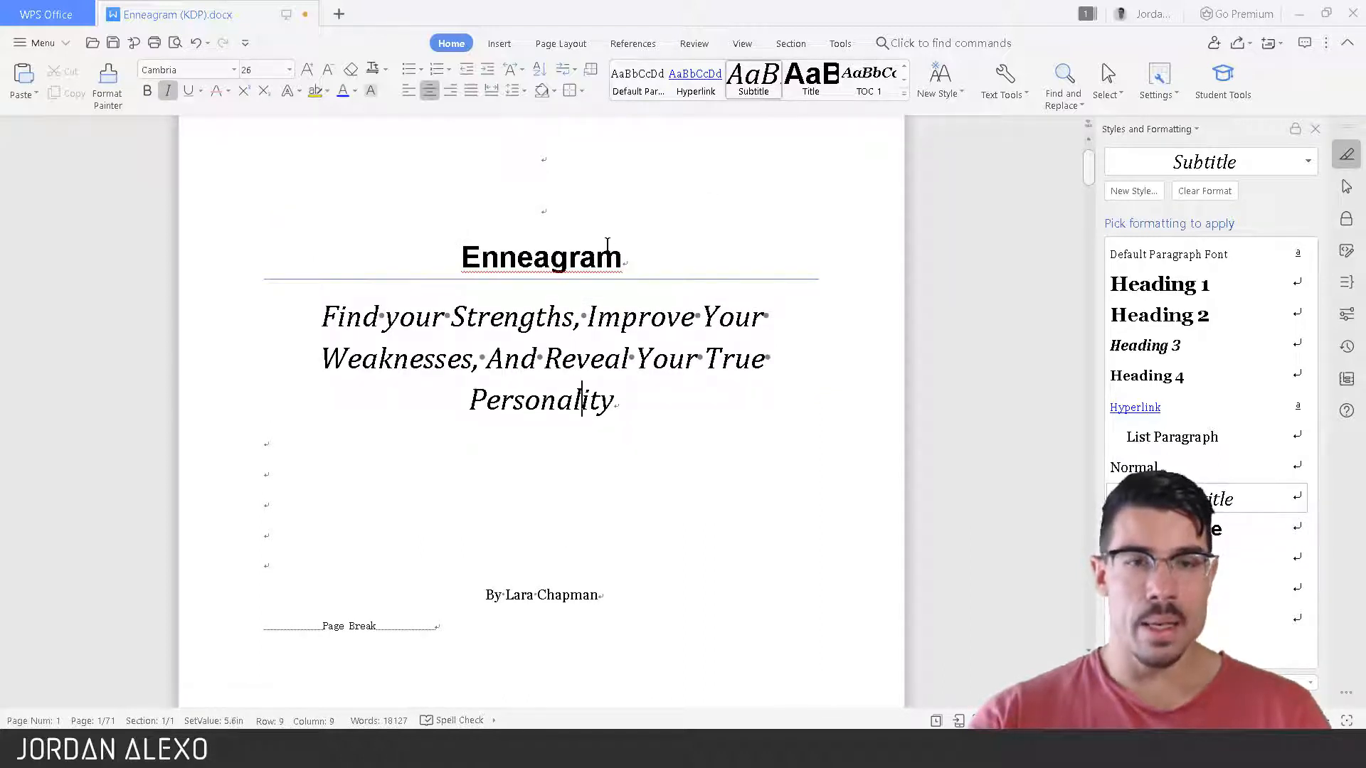
left_click_drag(630, 259, 448, 253)
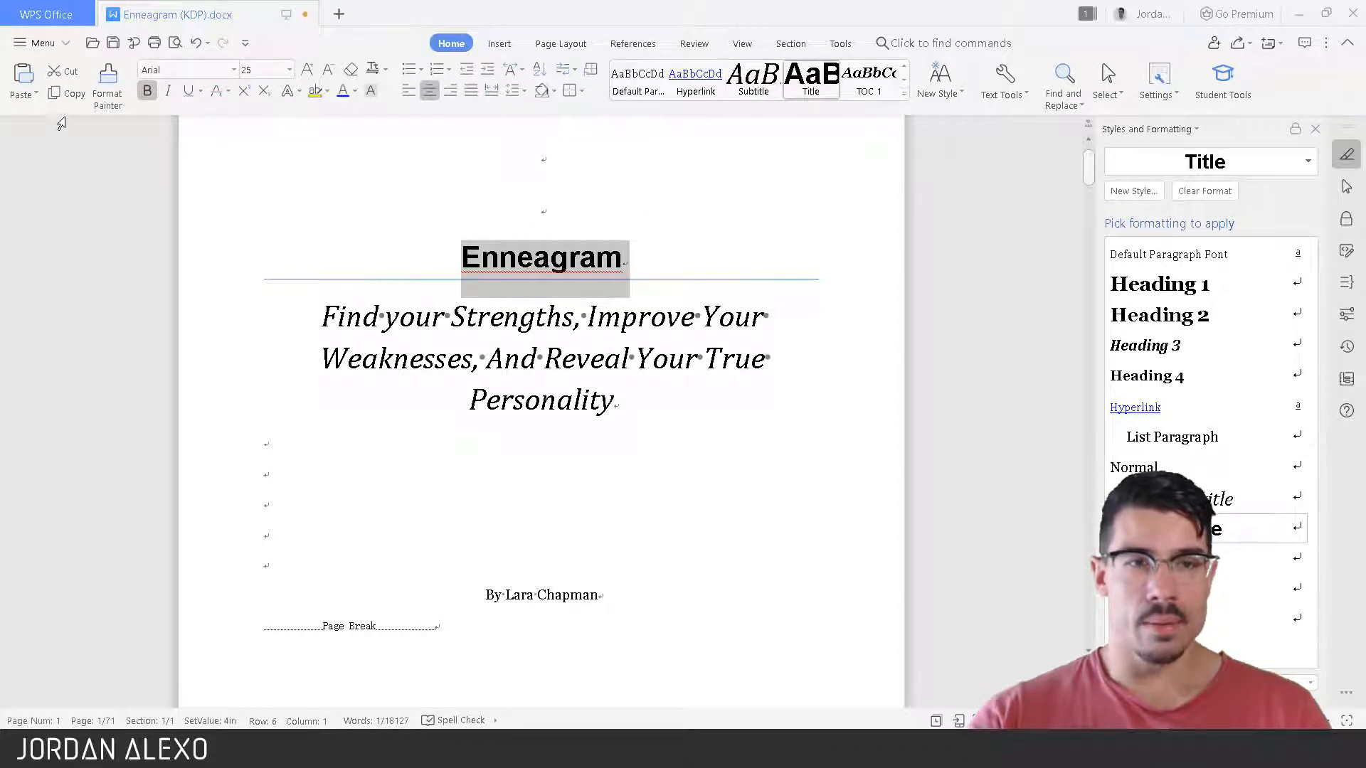
left_click(289, 69)
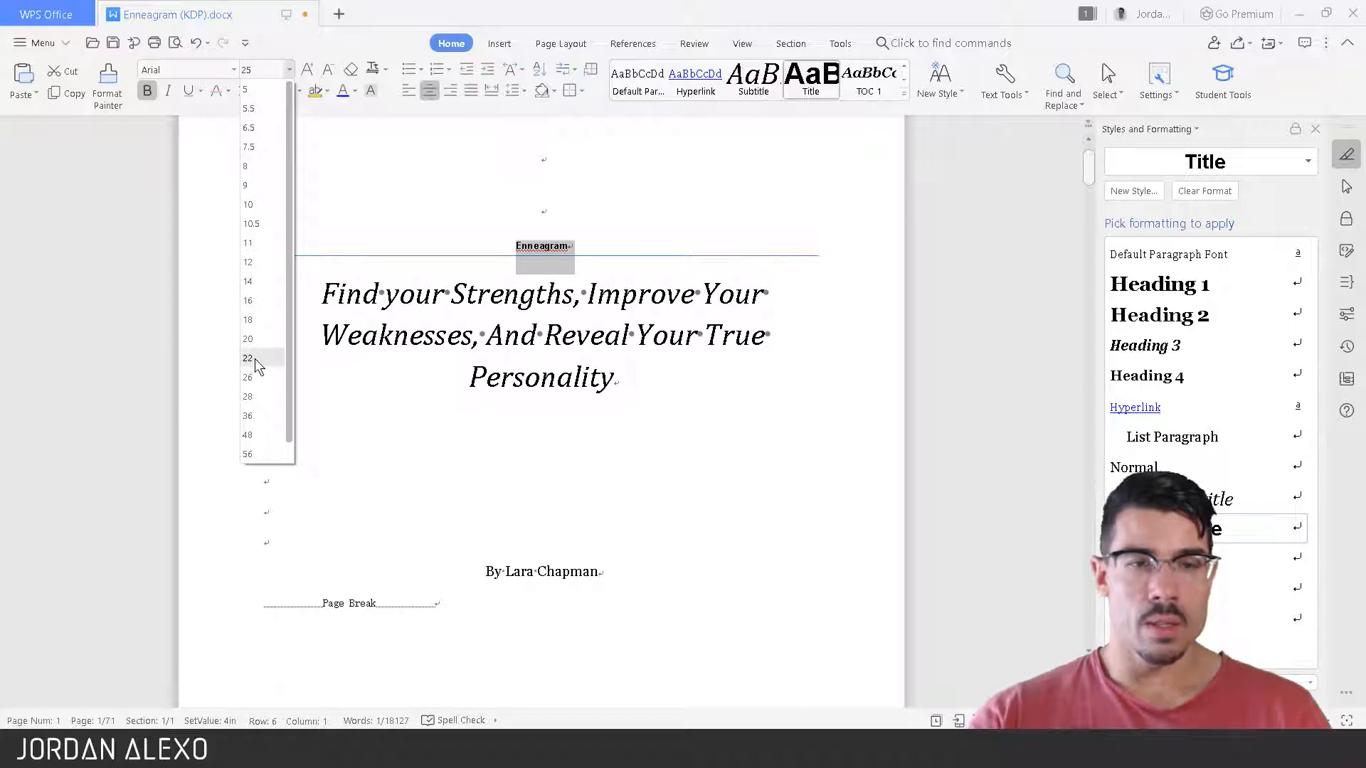
left_click(247, 435)
left_click(602, 482)
Set the subtitle's font size to 22 and delete the blank line directly above the title.
left_click_drag(630, 447, 298, 344)
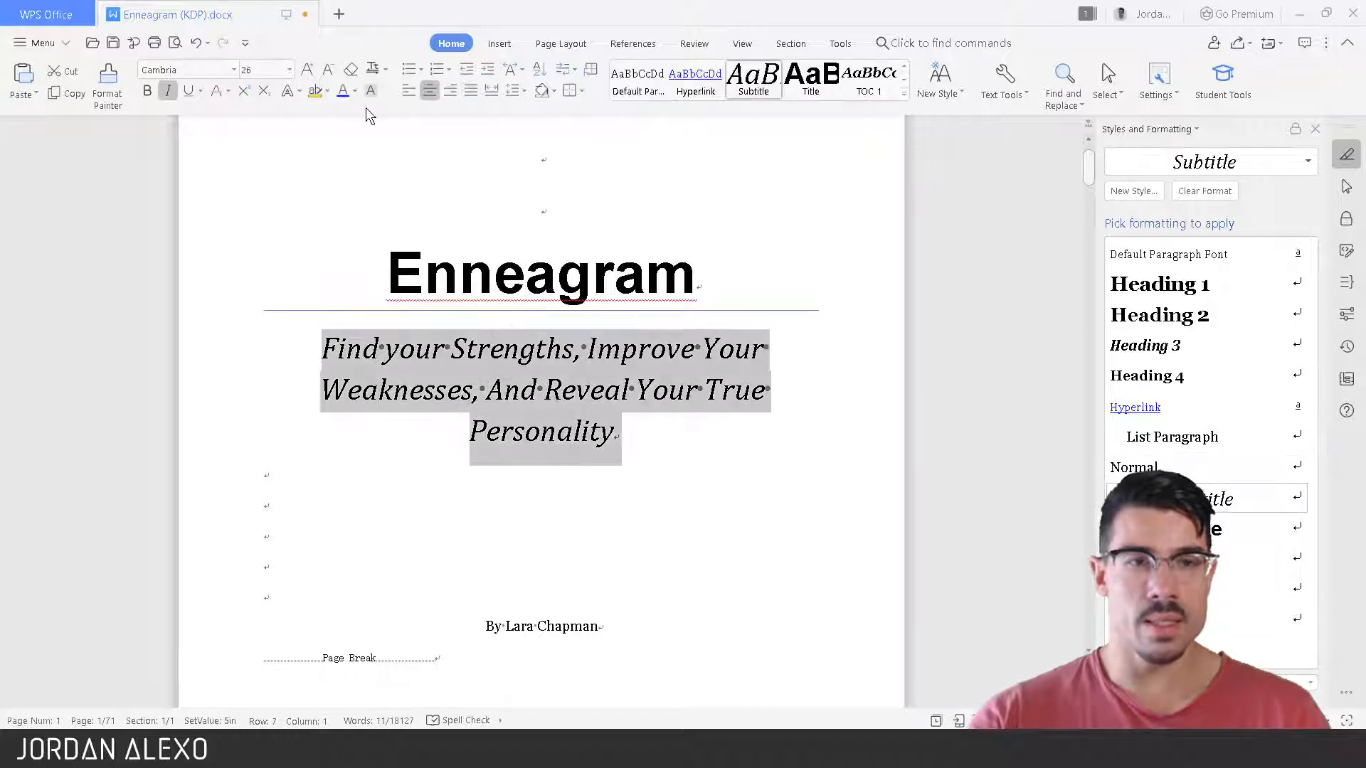
left_click(289, 69)
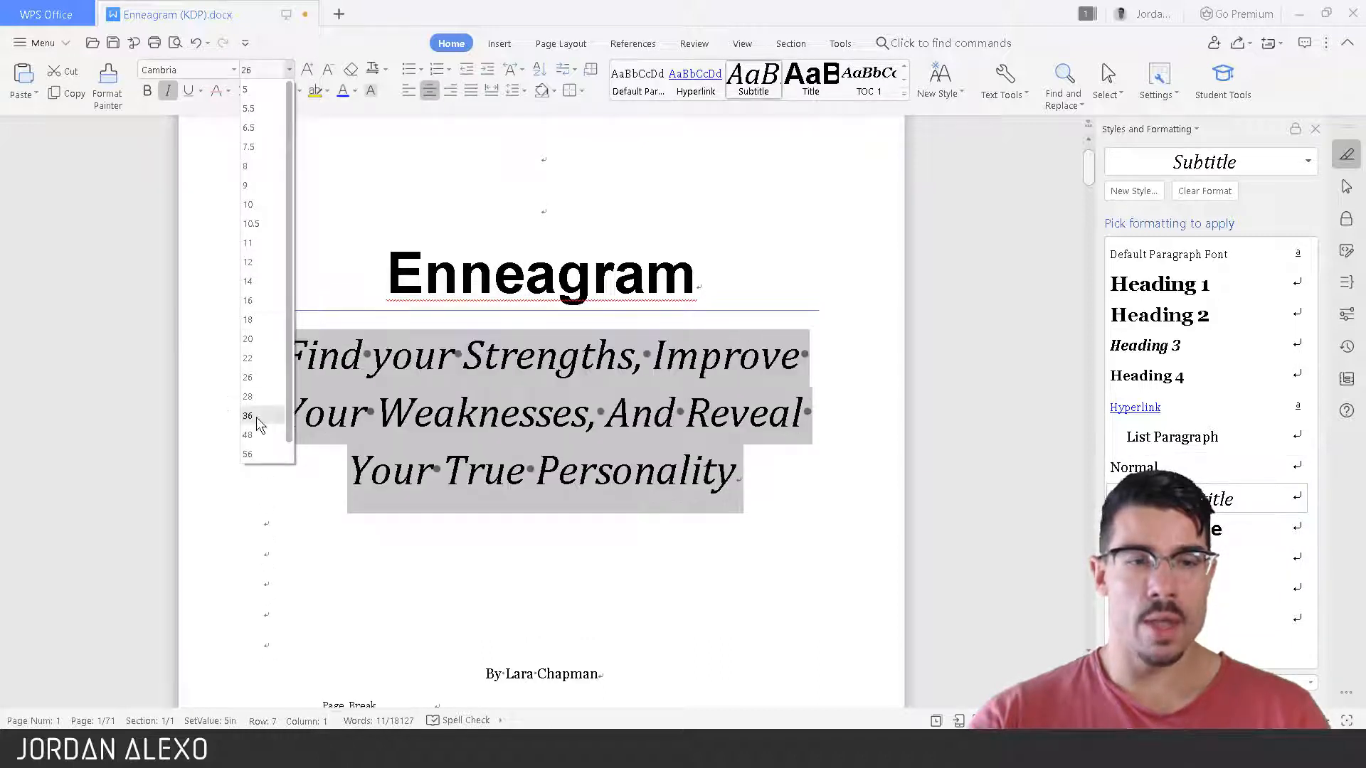
left_click(257, 362)
left_click(654, 214)
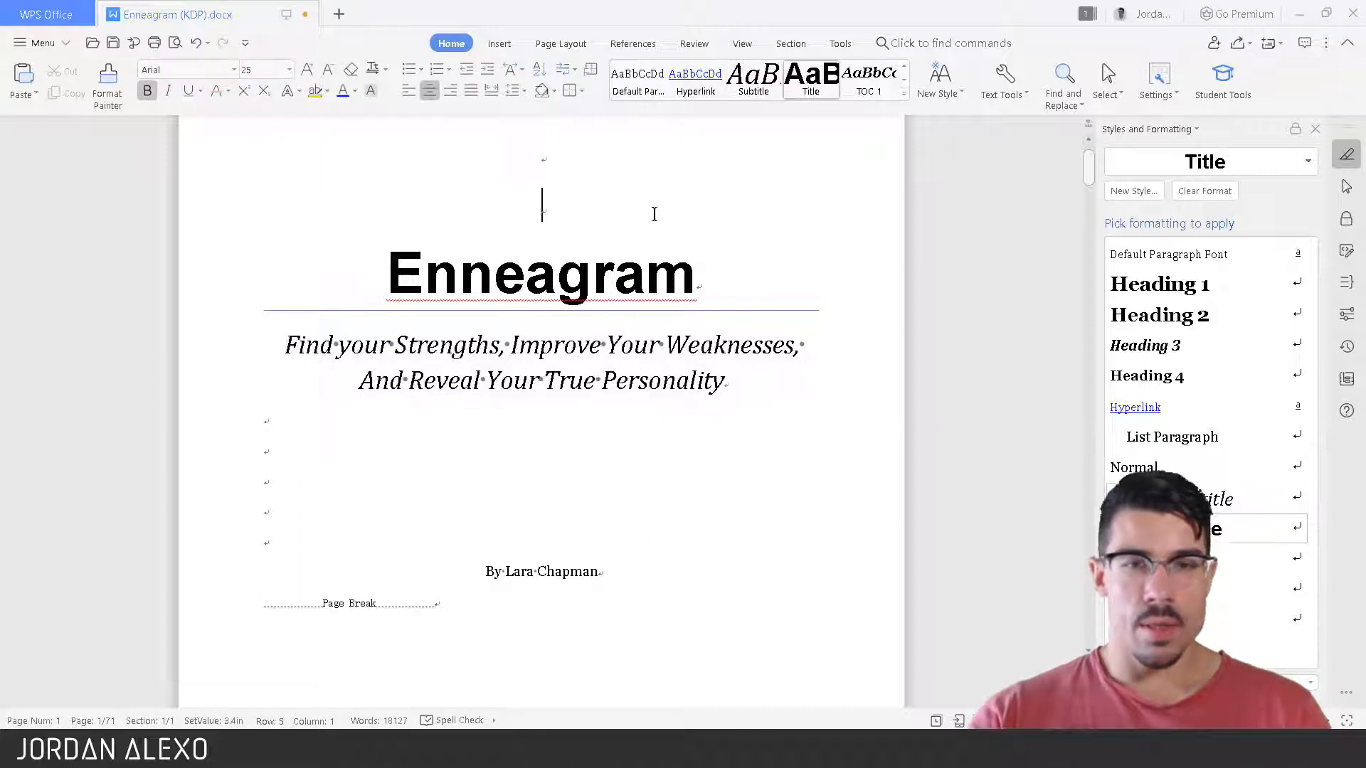
key("BackSpace")
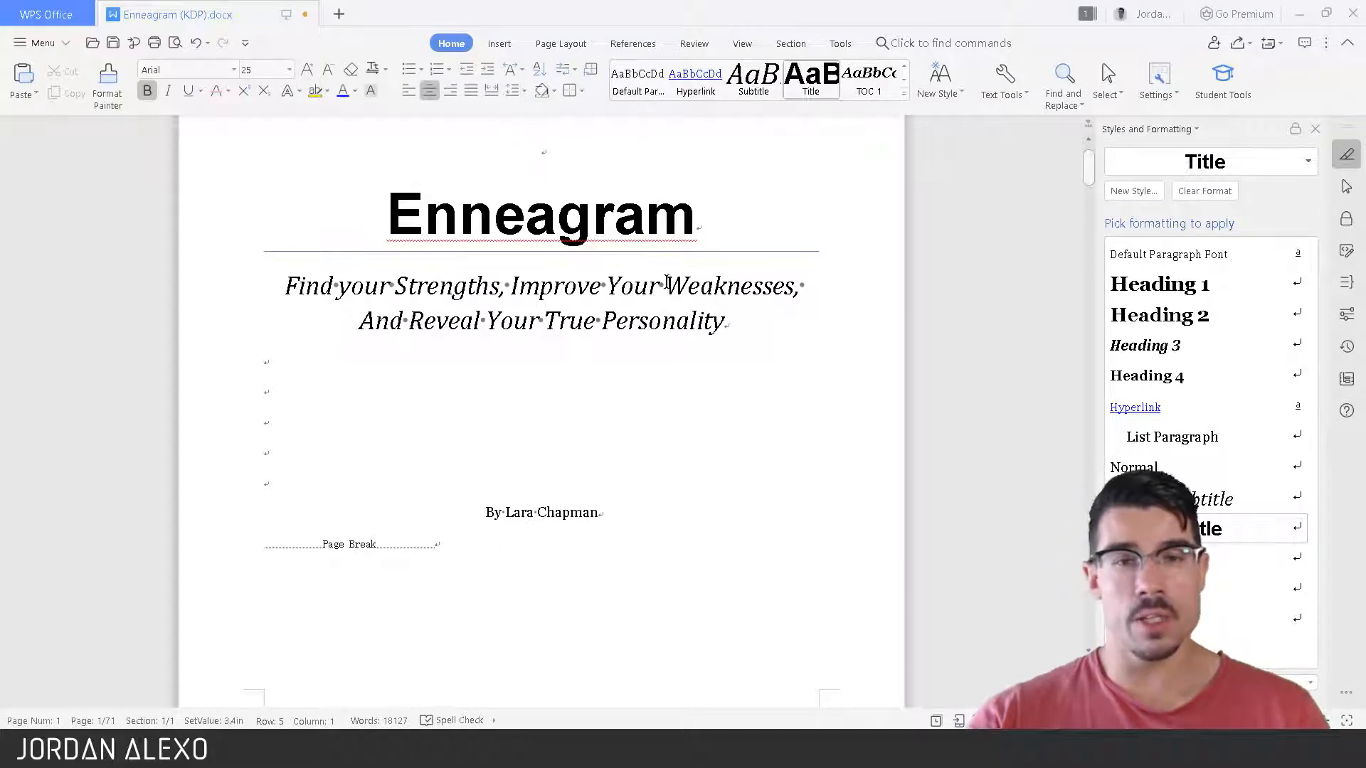
Open the Normal style for modification with a body paragraph on the copyright page as the current text.
scroll(667, 281, "down", 3)
scroll(666, 280, "down", 10)
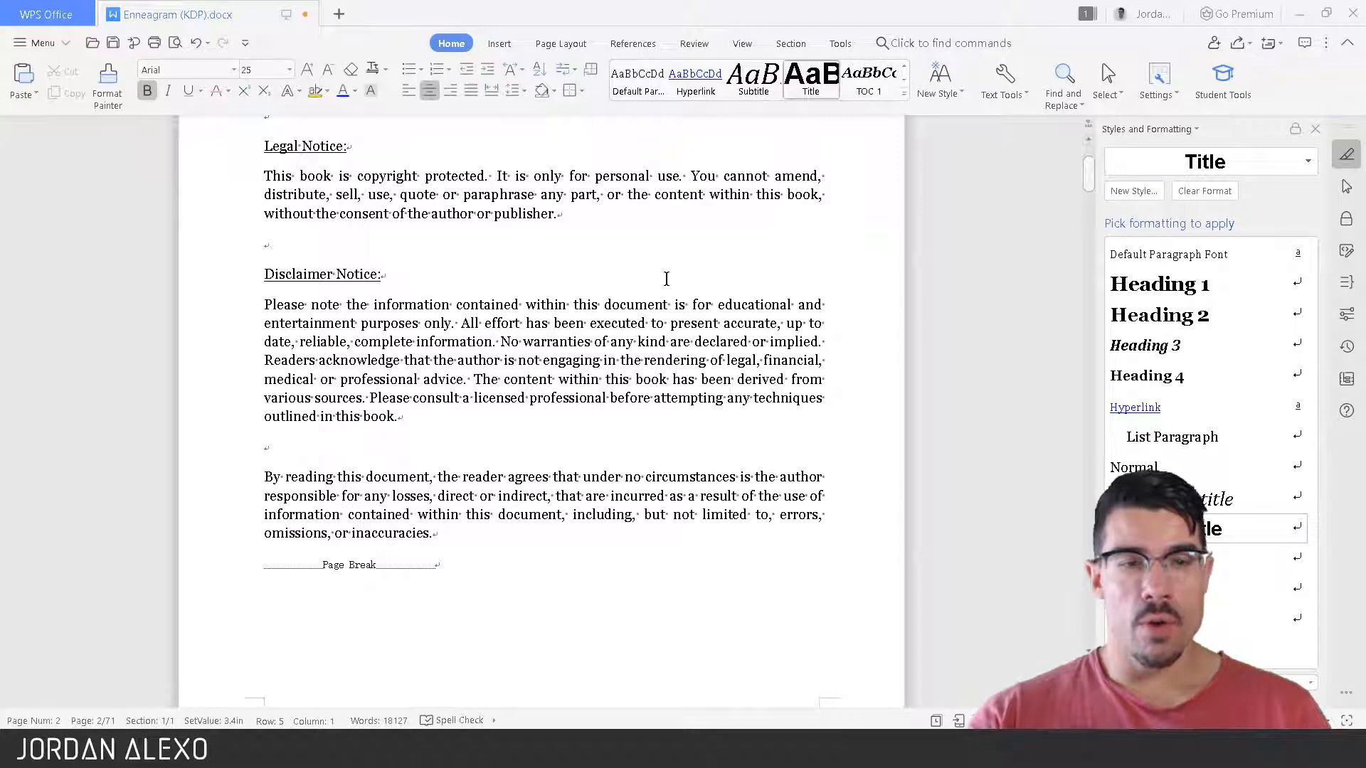
scroll(667, 278, "down", 2)
scroll(664, 275, "up", 6)
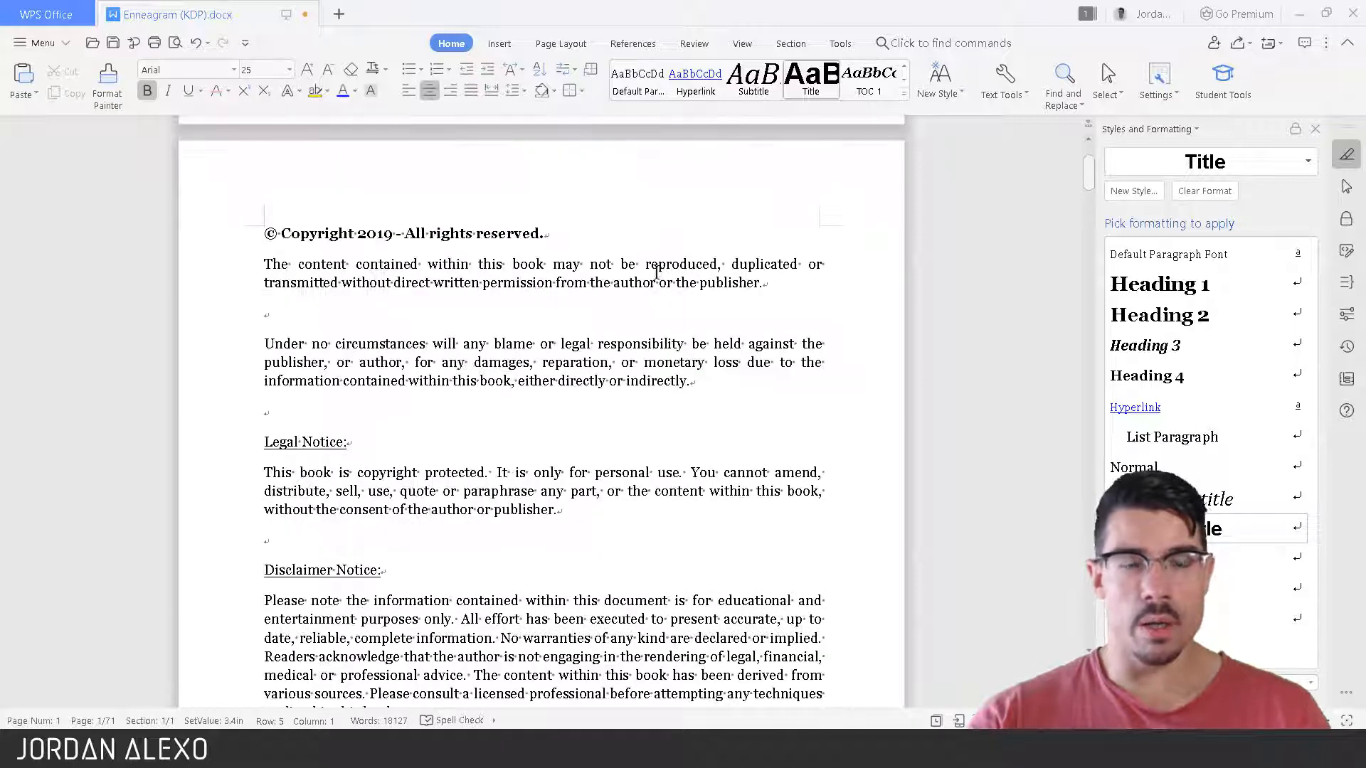
left_click(457, 363)
scroll(456, 365, "up", 1)
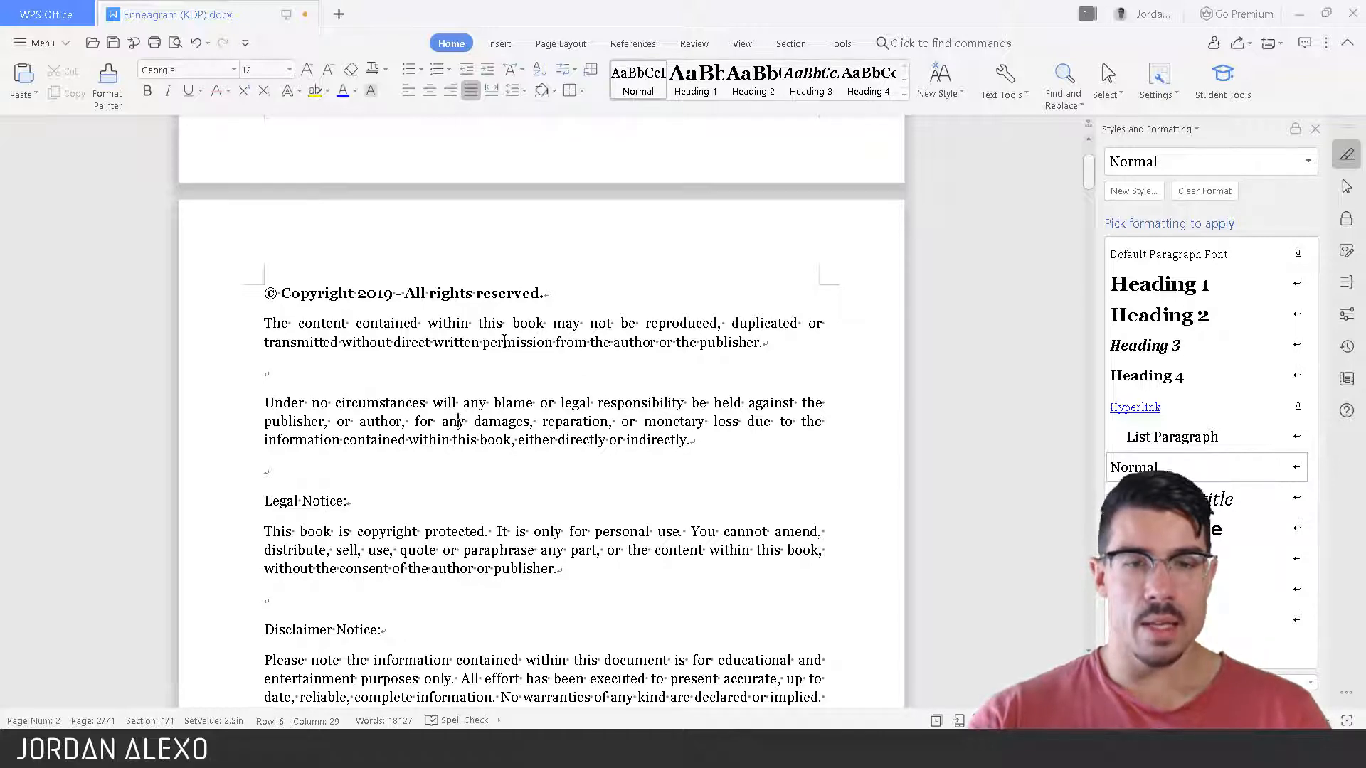
scroll(504, 322, "down", 1)
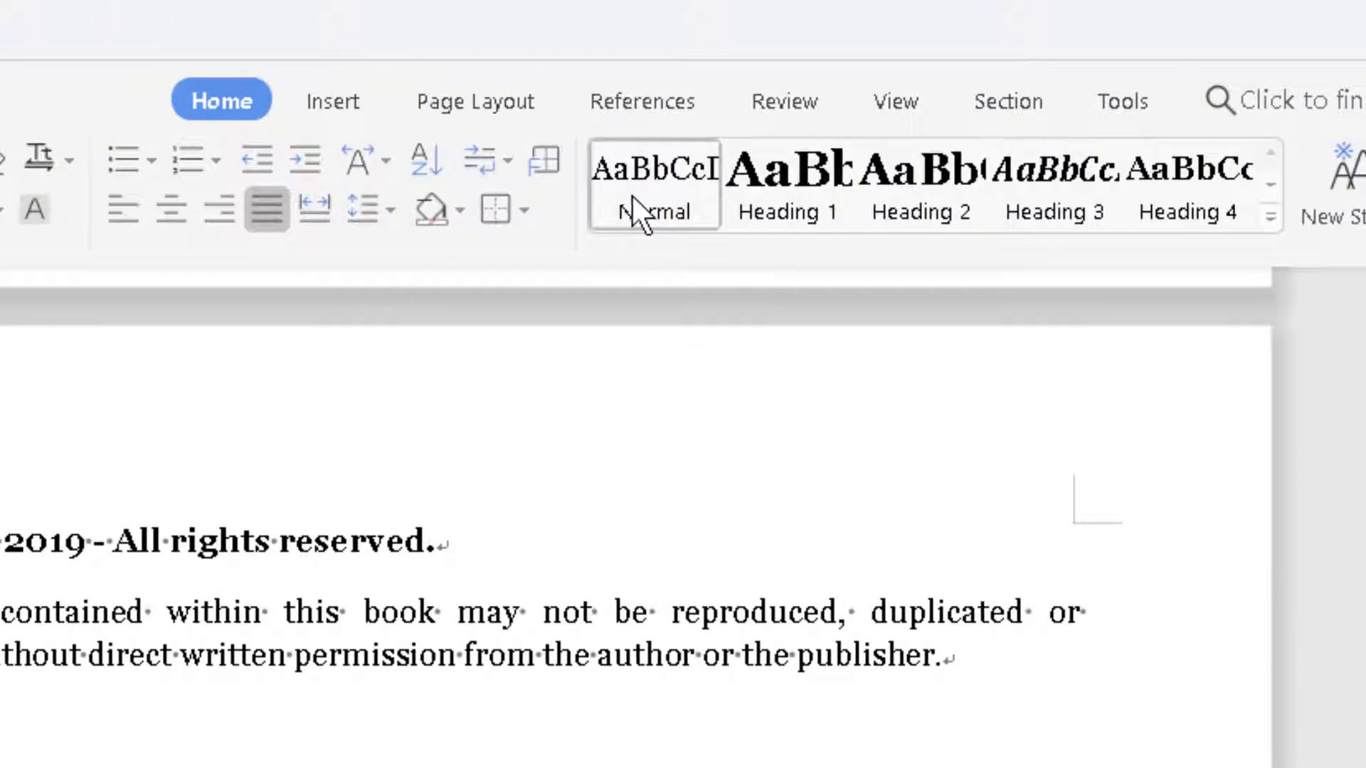
right_click(633, 196)
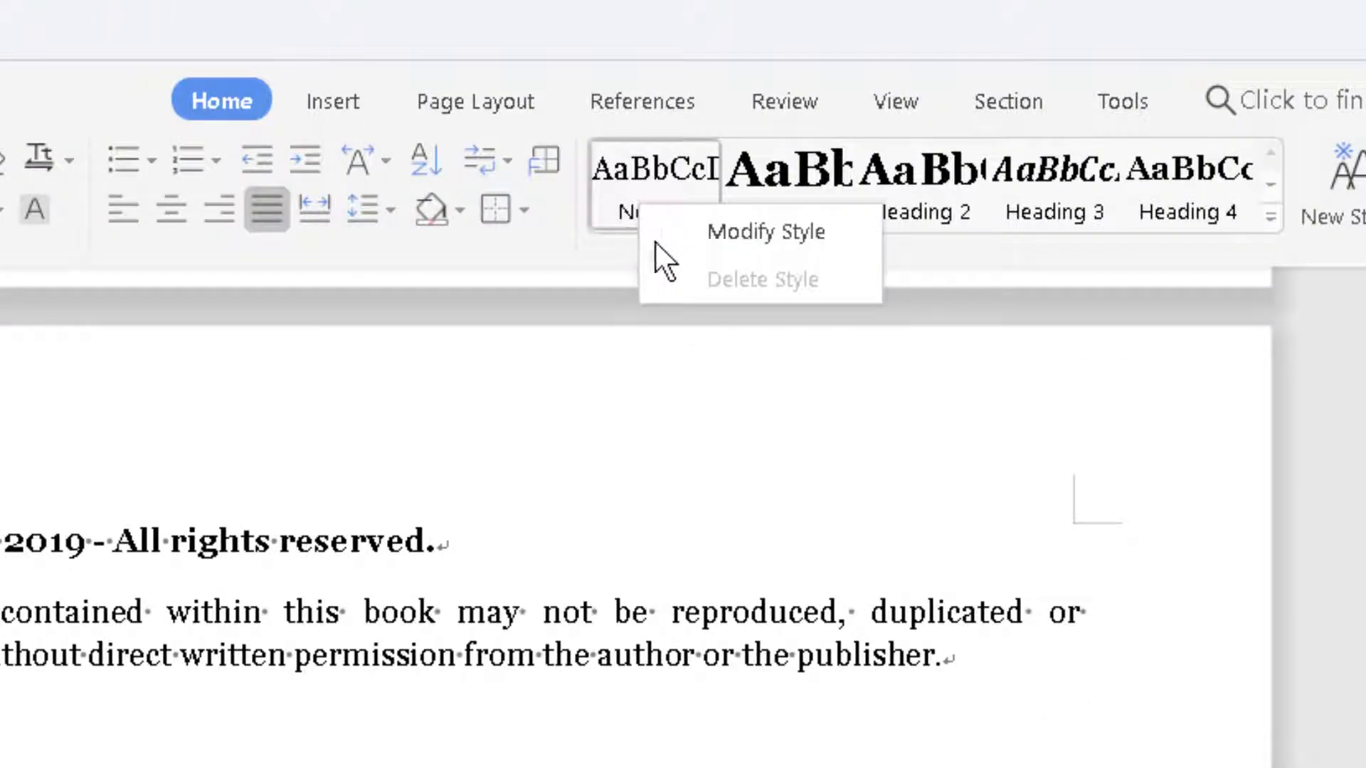
left_click(692, 239)
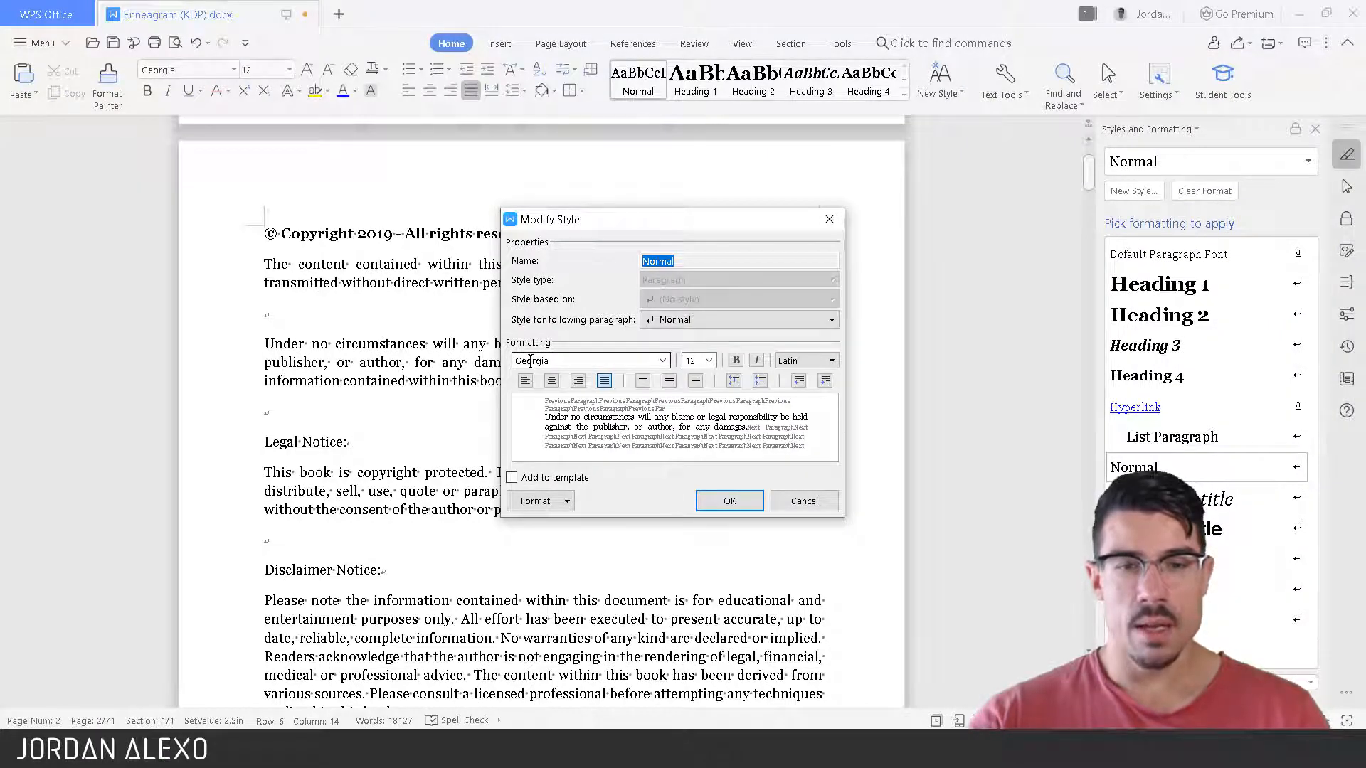
Set the font of the Normal style to Arial.
left_click(661, 360)
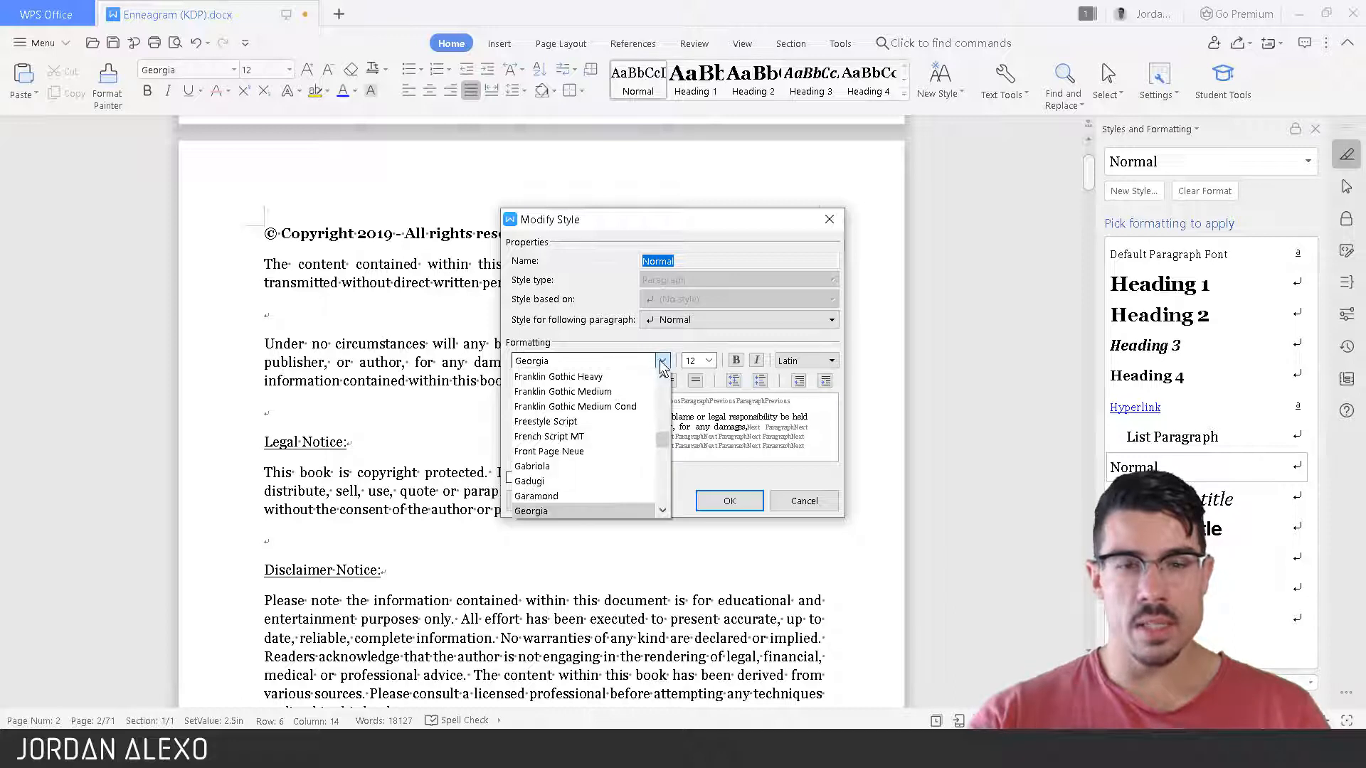
scroll(625, 422, "up", 10)
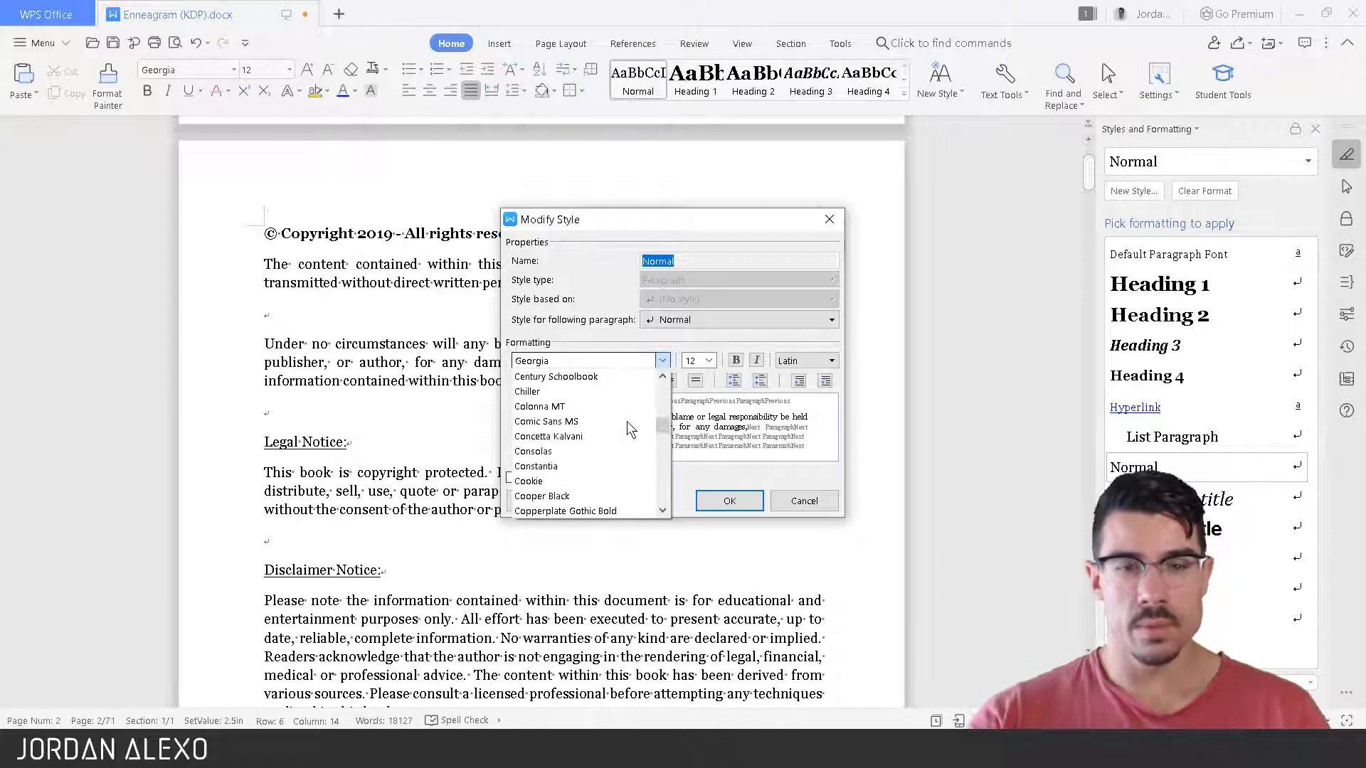
left_click_drag(660, 424, 663, 374)
scroll(596, 397, "down", 5)
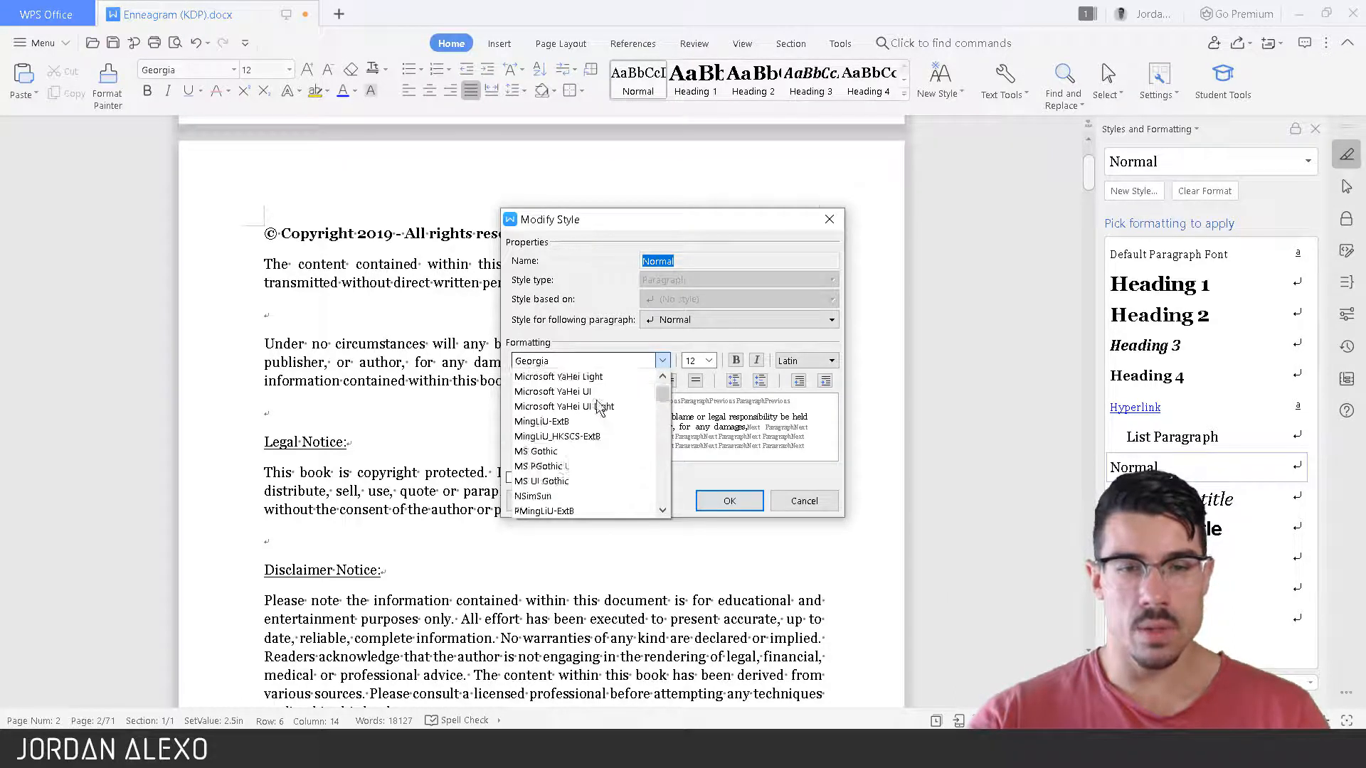
scroll(599, 398, "down", 2)
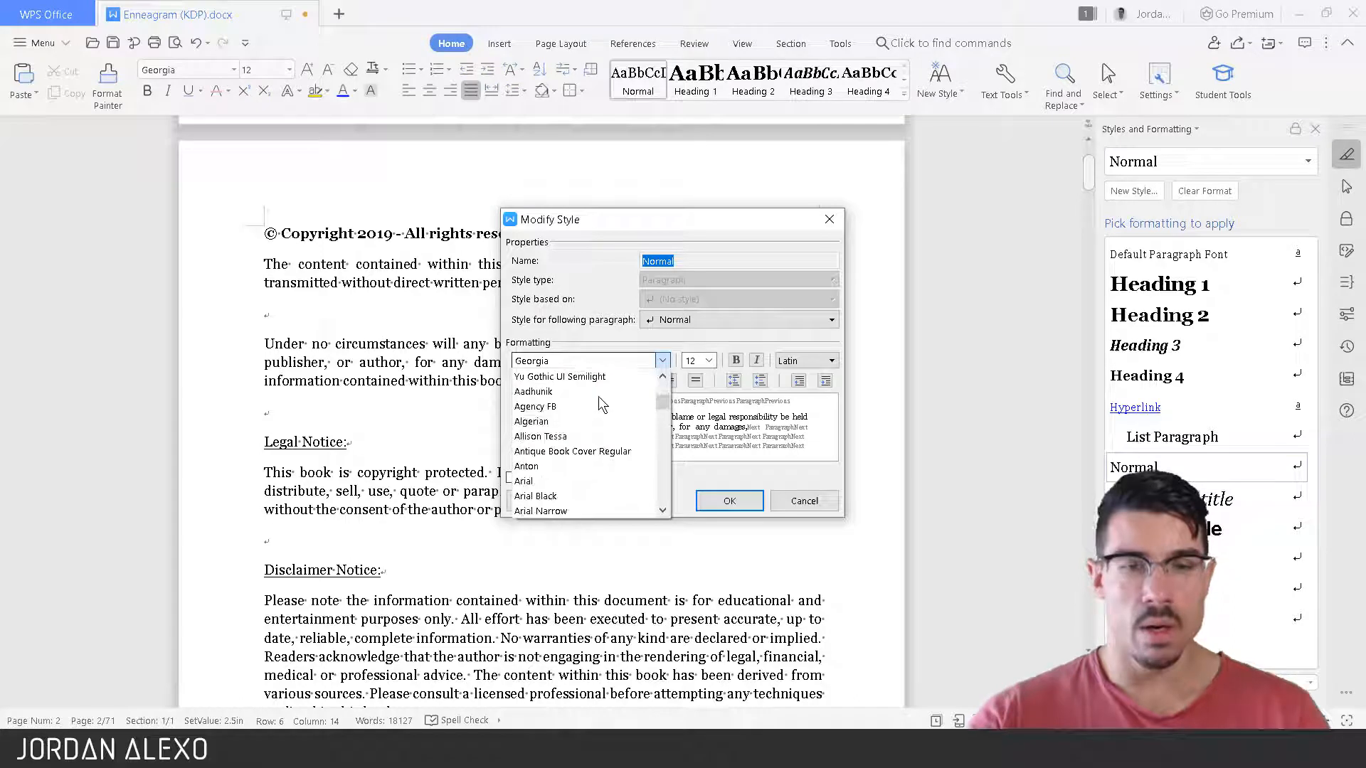
left_click(565, 484)
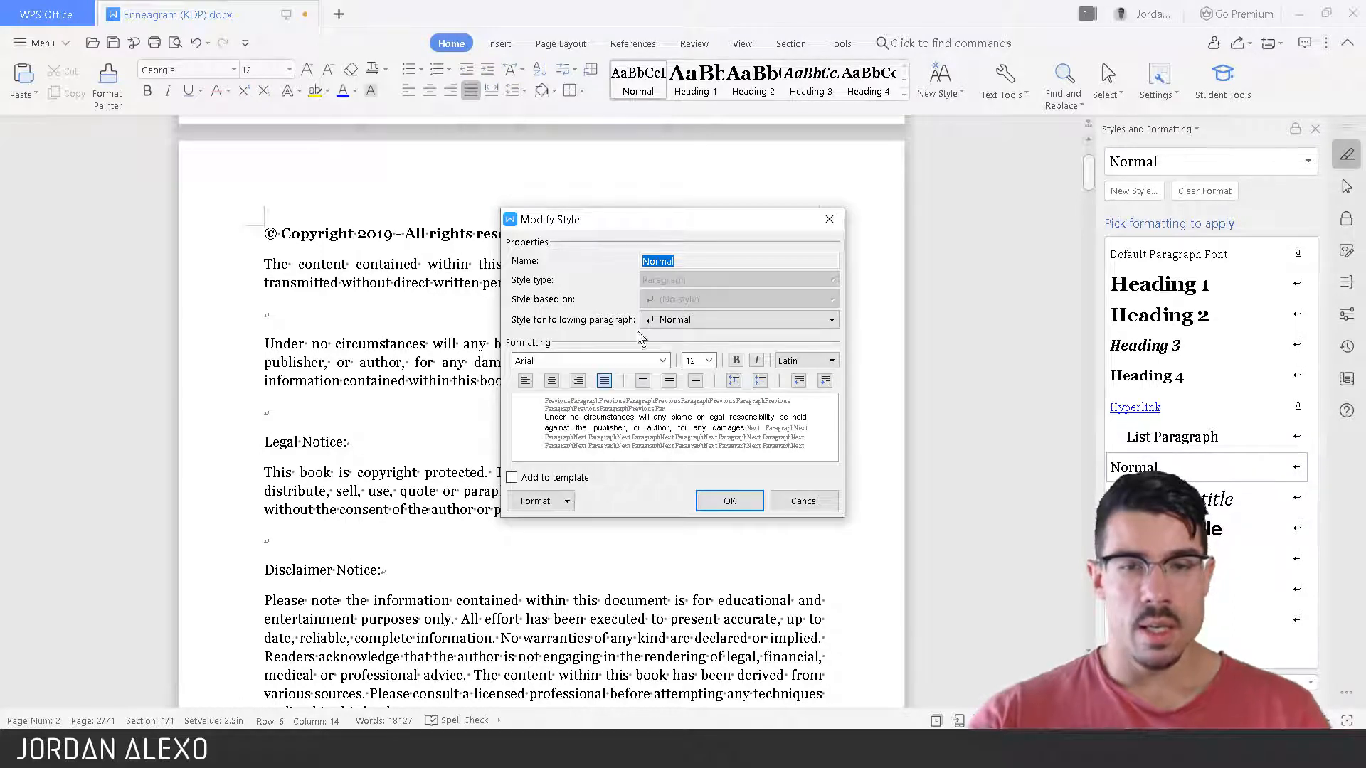
Set the Normal style's font size to 14 and apply the style changes to the document.
left_click(704, 360)
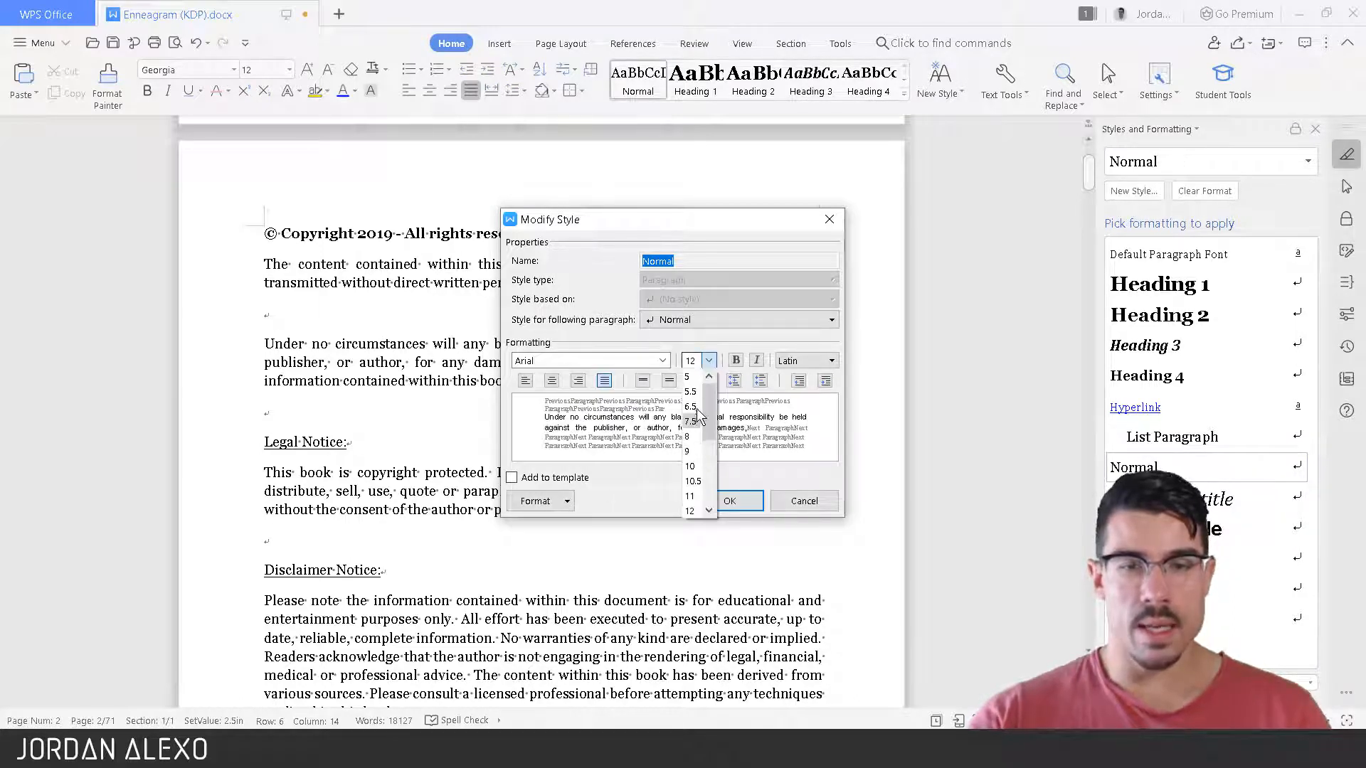
scroll(693, 427, "down", 2)
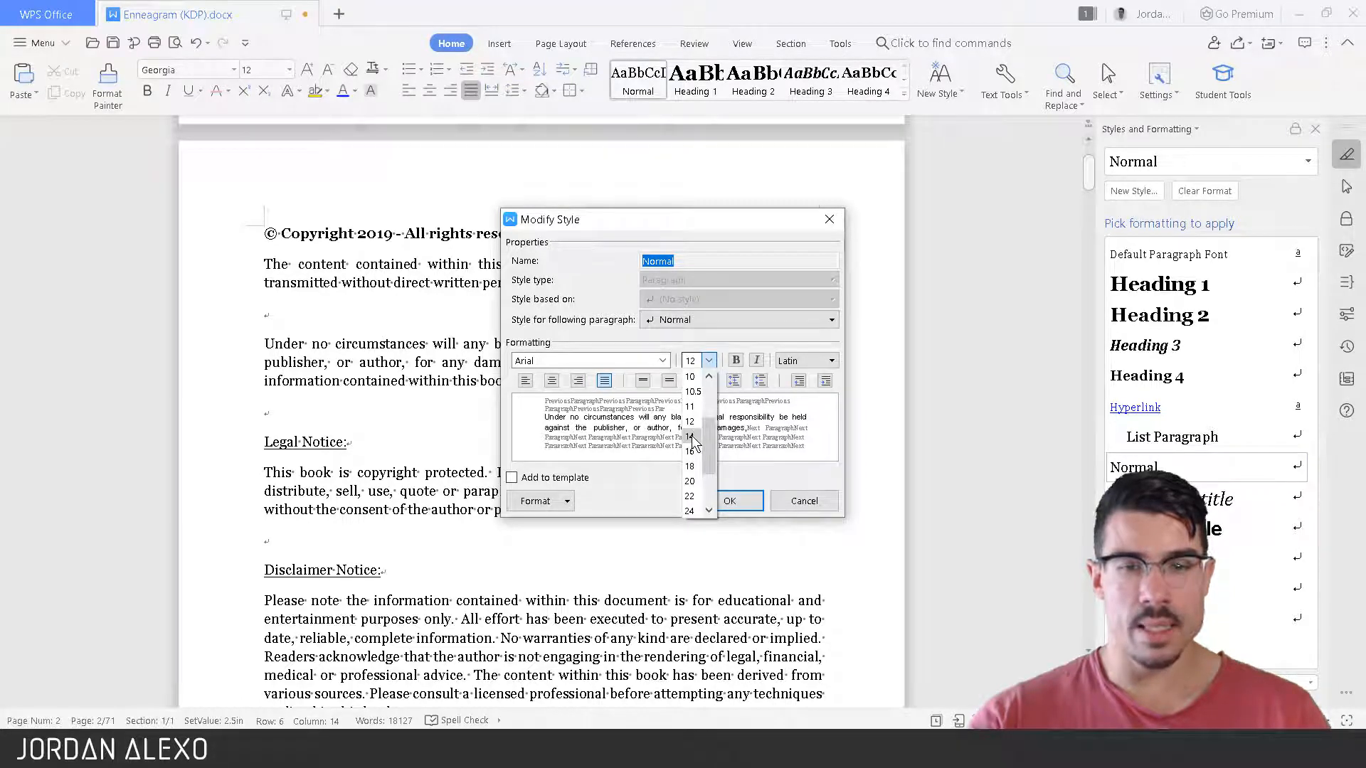
left_click(692, 437)
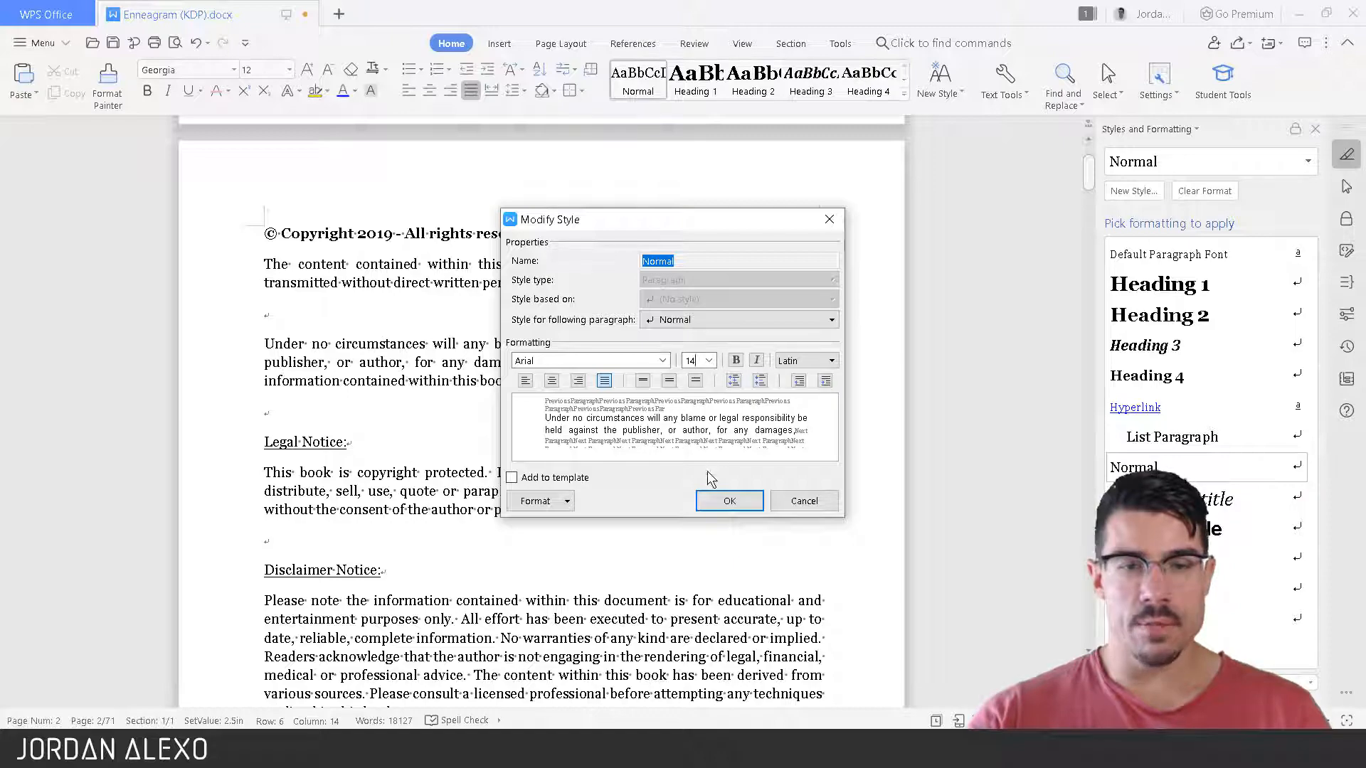
left_click(714, 498)
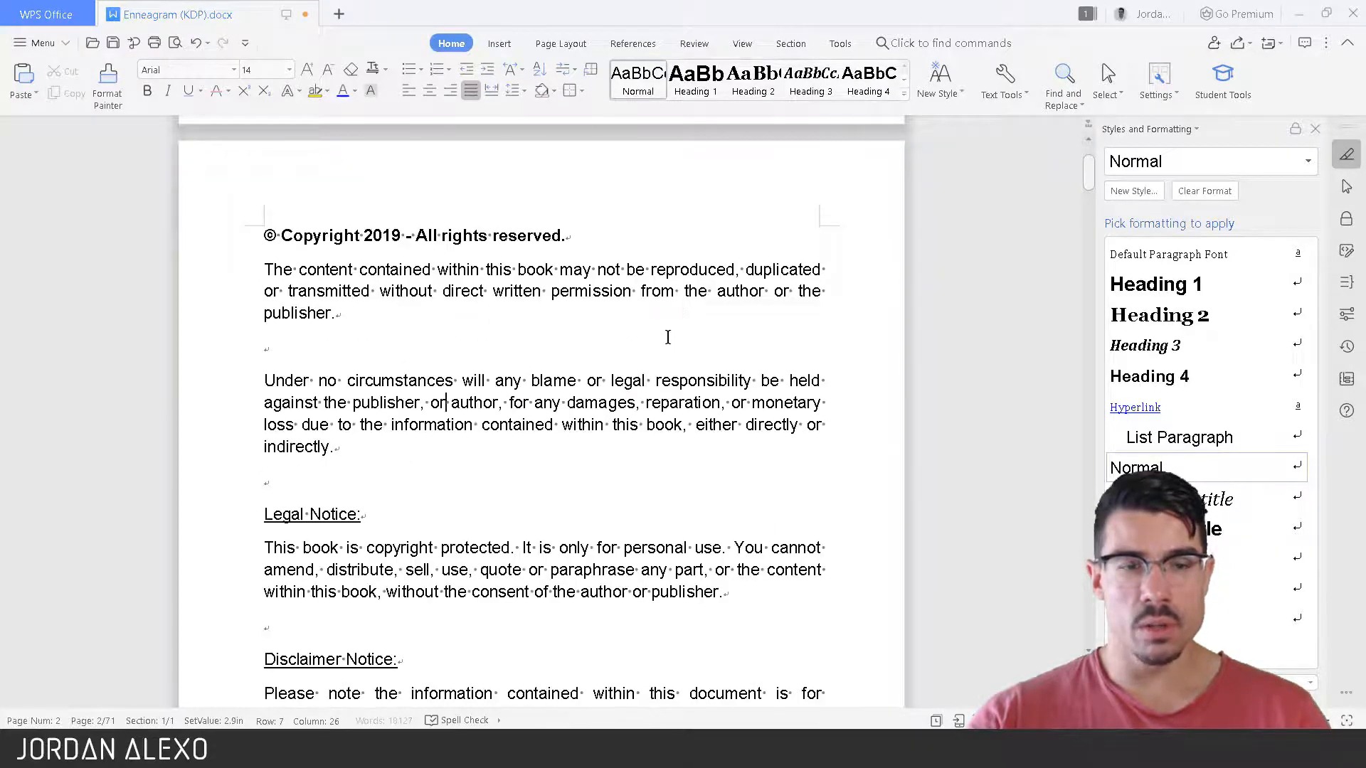
Check the body text through the Introduction, and undo the font and size change to the Normal style.
scroll(666, 341, "down", 10)
scroll(666, 341, "down", 6)
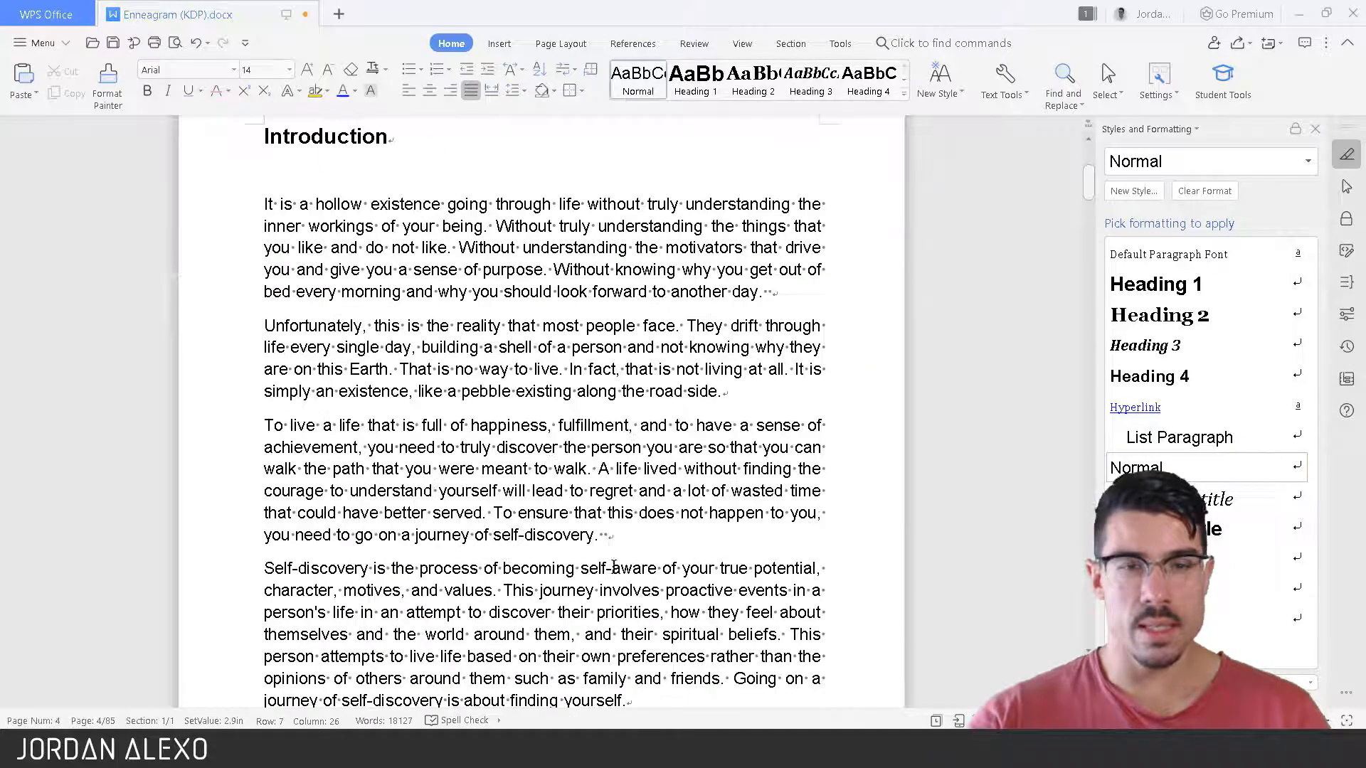
scroll(598, 320, "up", 8)
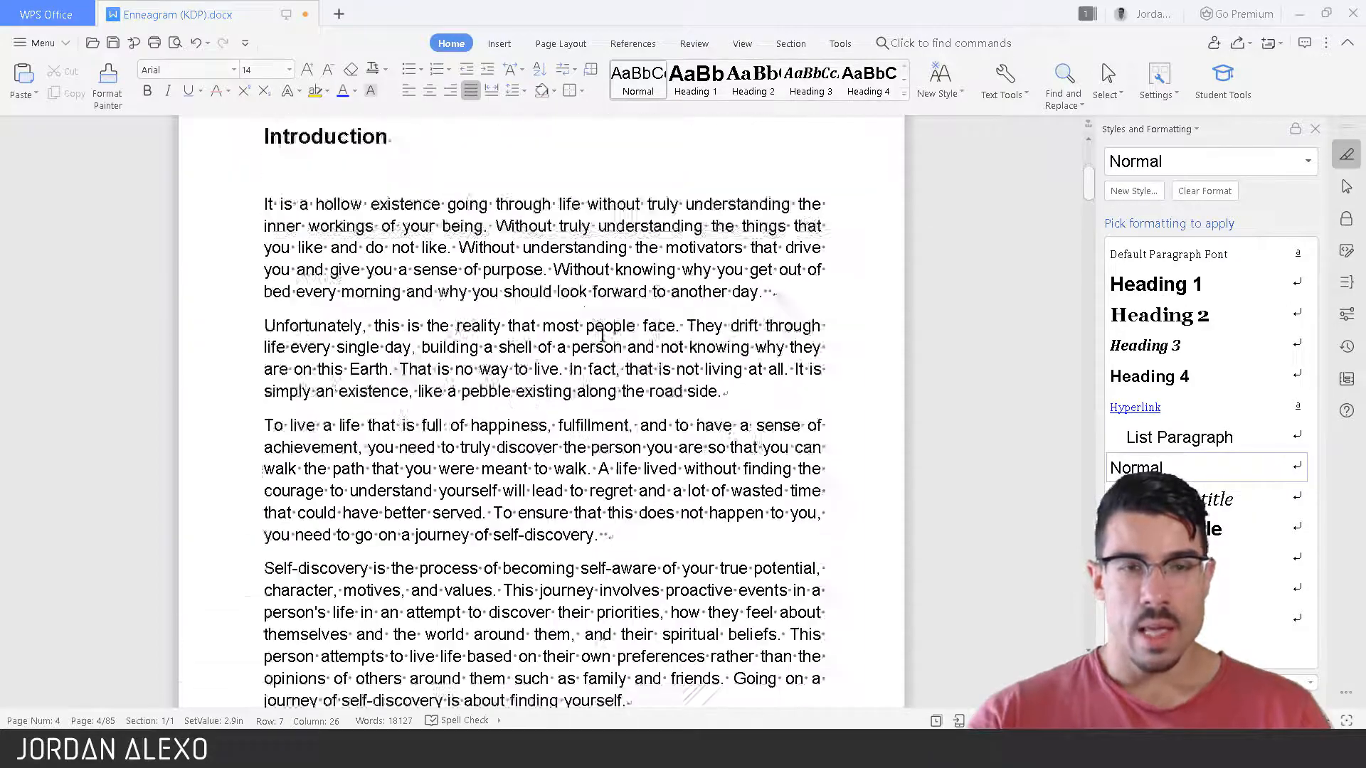
key("ctrl+z")
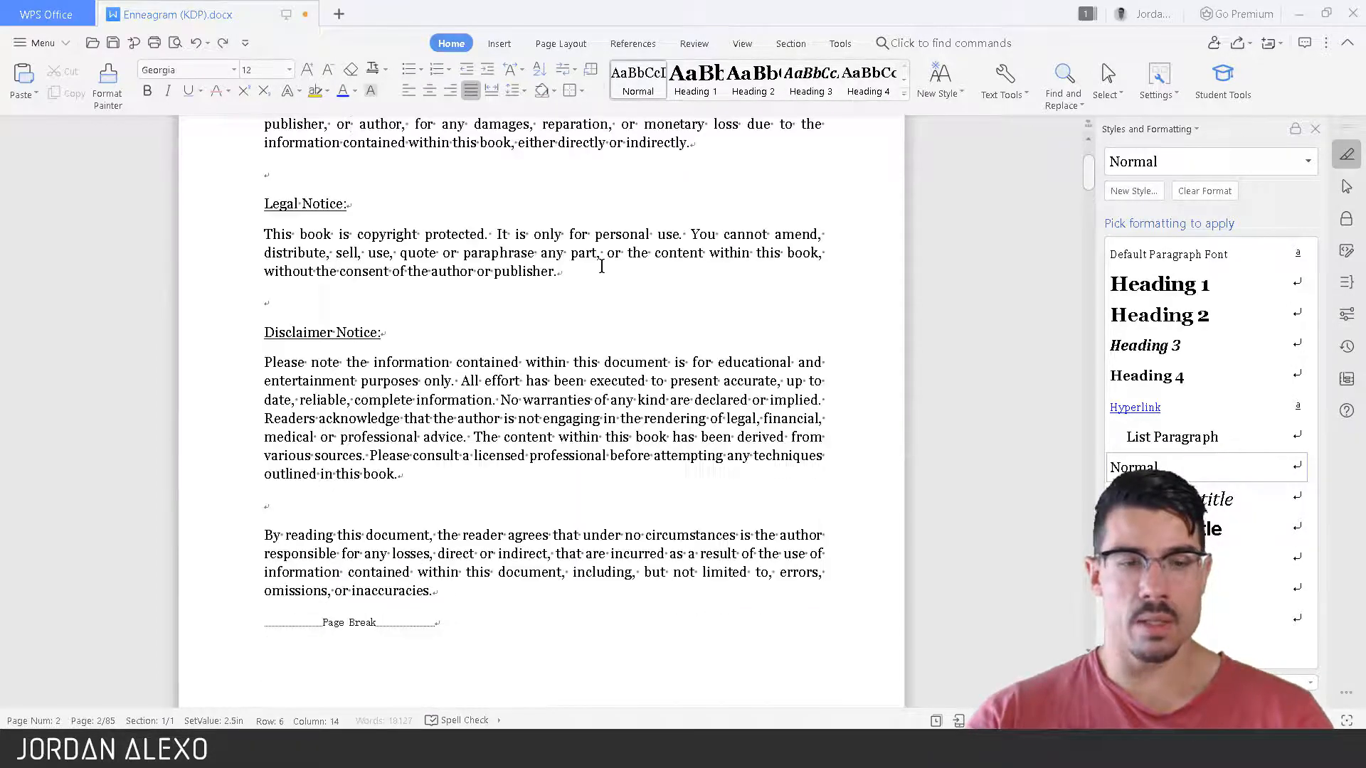
scroll(600, 214, "up", 4)
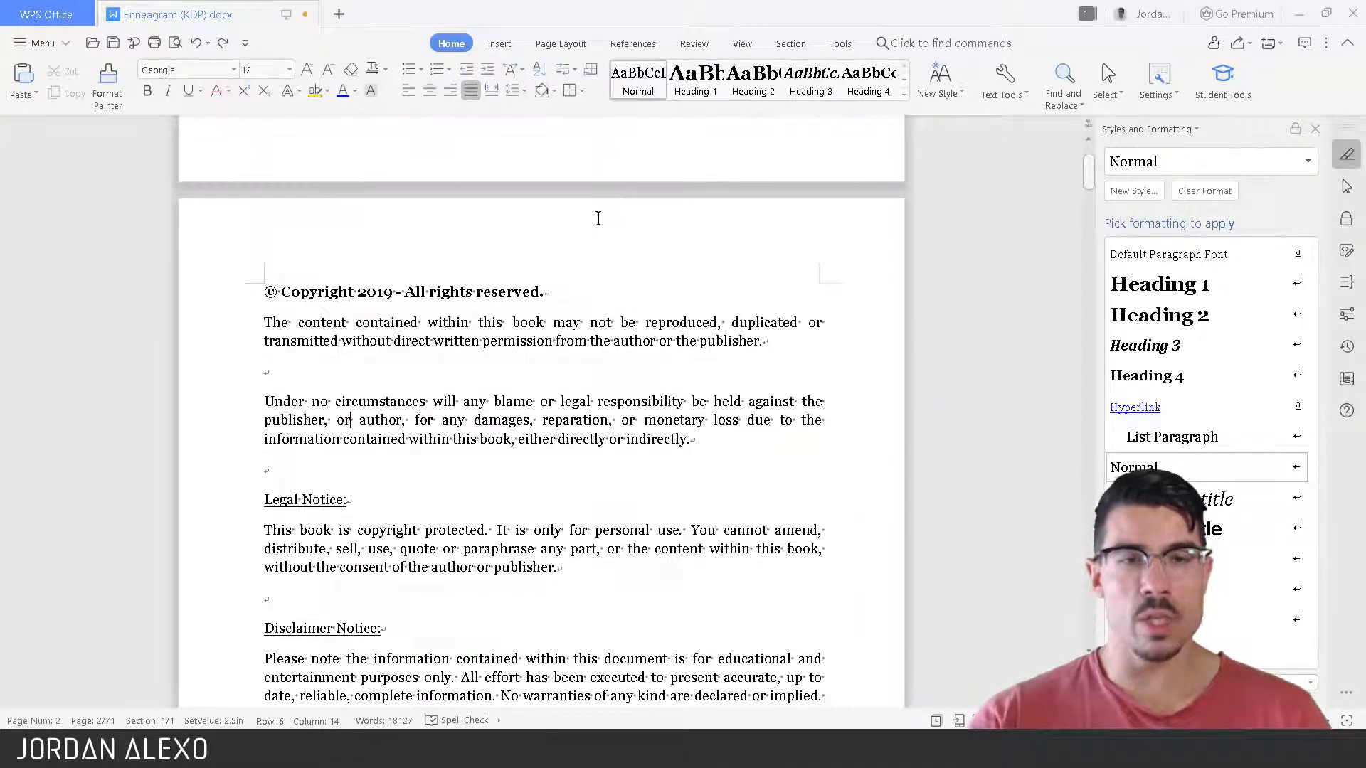
scroll(598, 218, "up", 5)
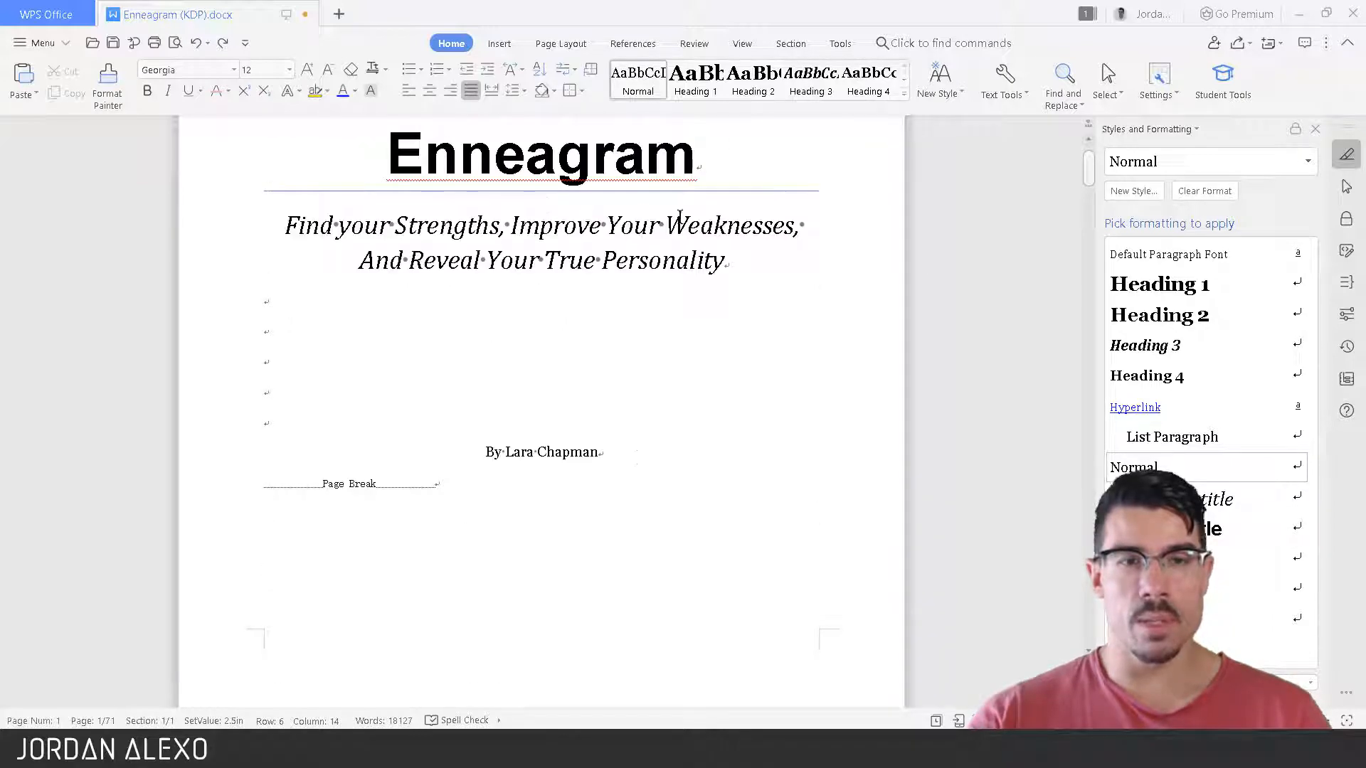
Set the line spacing of the Heading 1 style to 1.5 Lines and apply the style change.
scroll(709, 542, "down", 10)
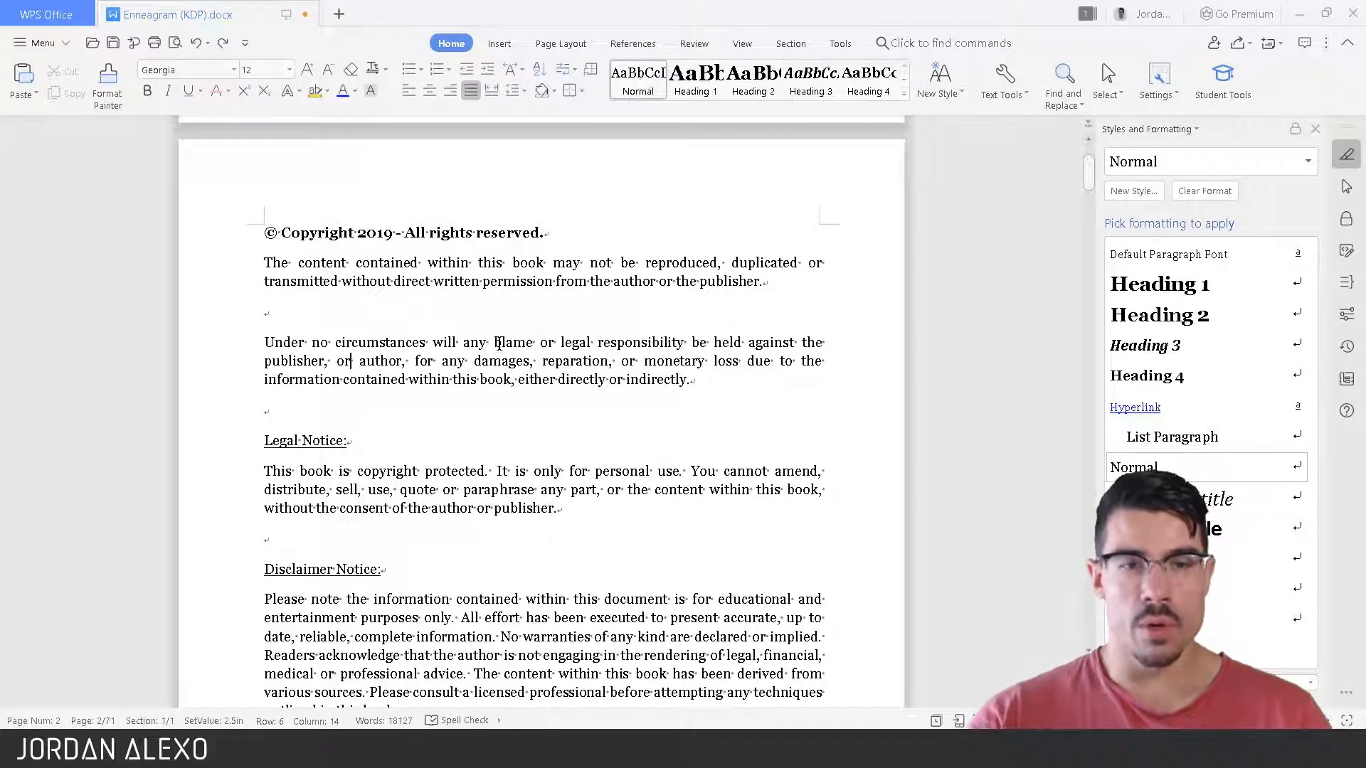
right_click(686, 87)
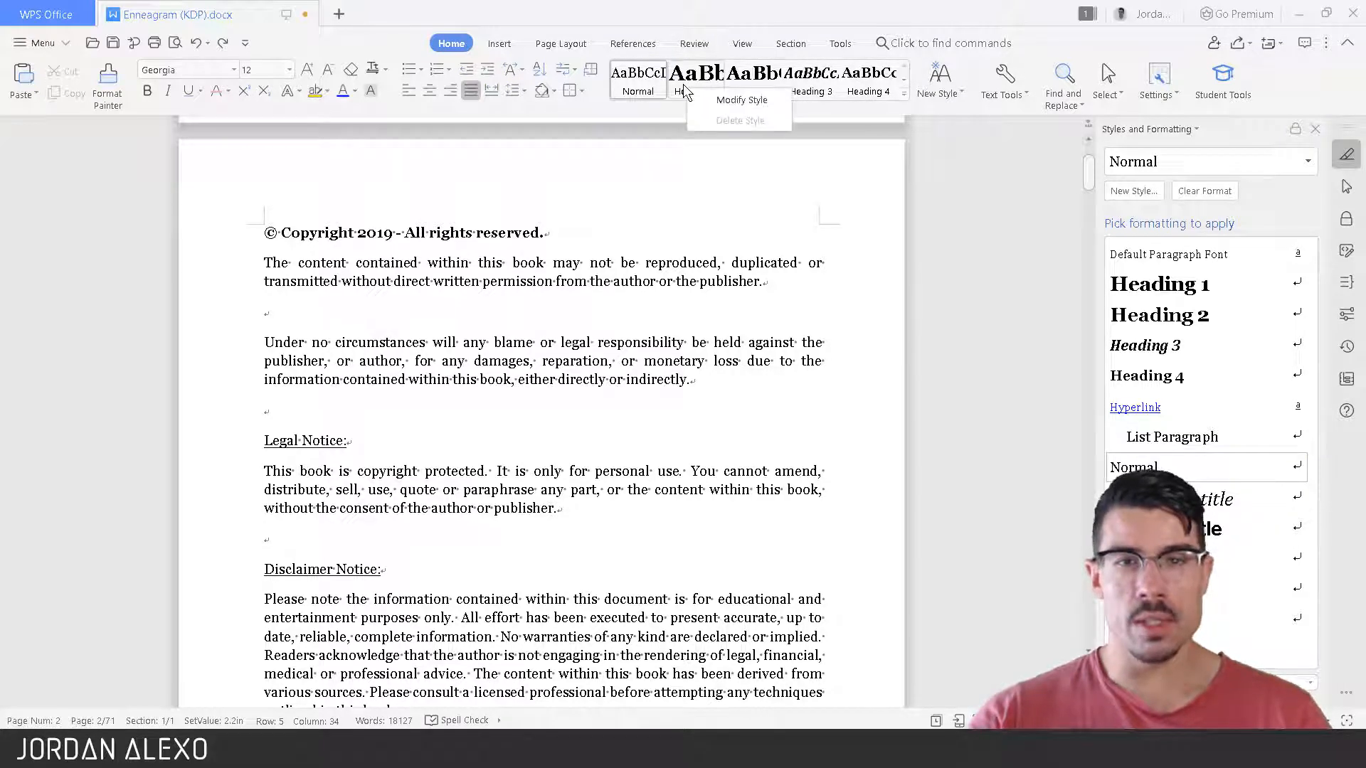
left_click(702, 104)
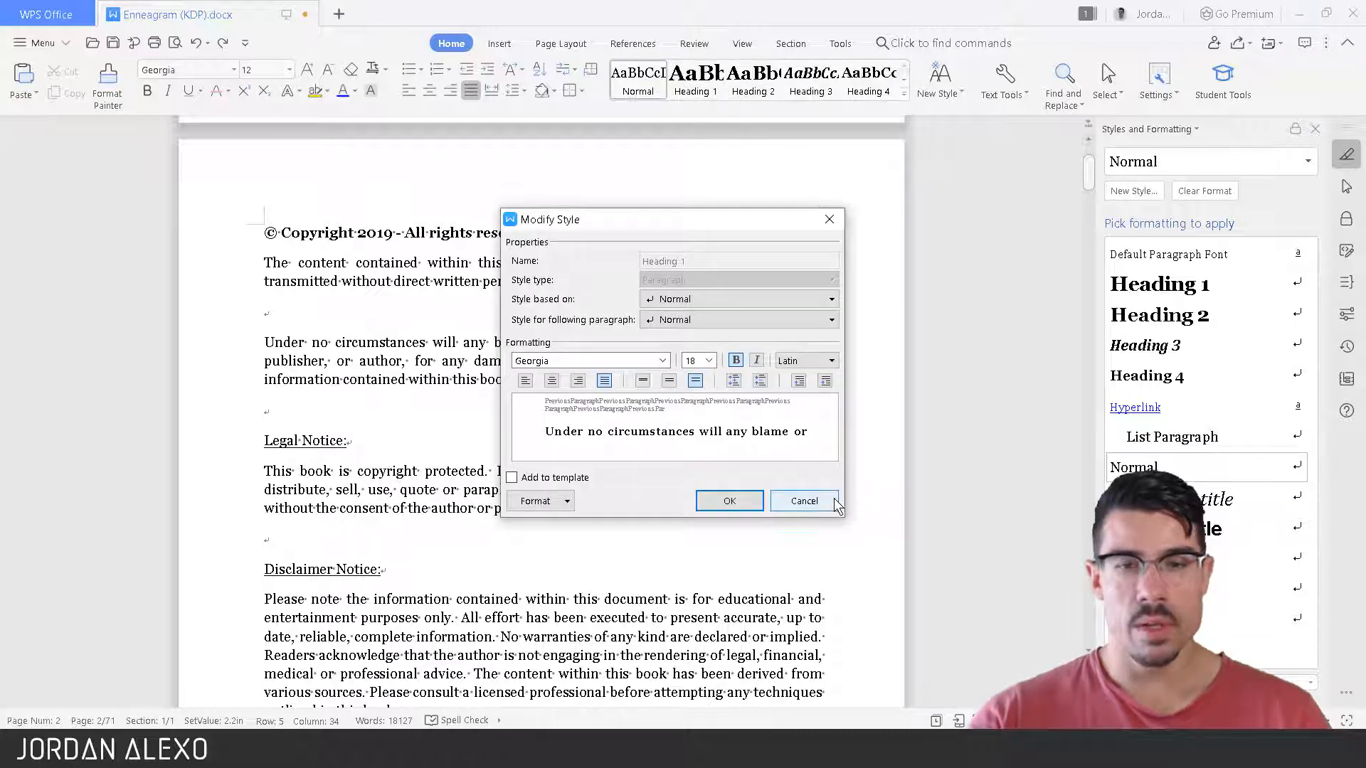
left_click(566, 506)
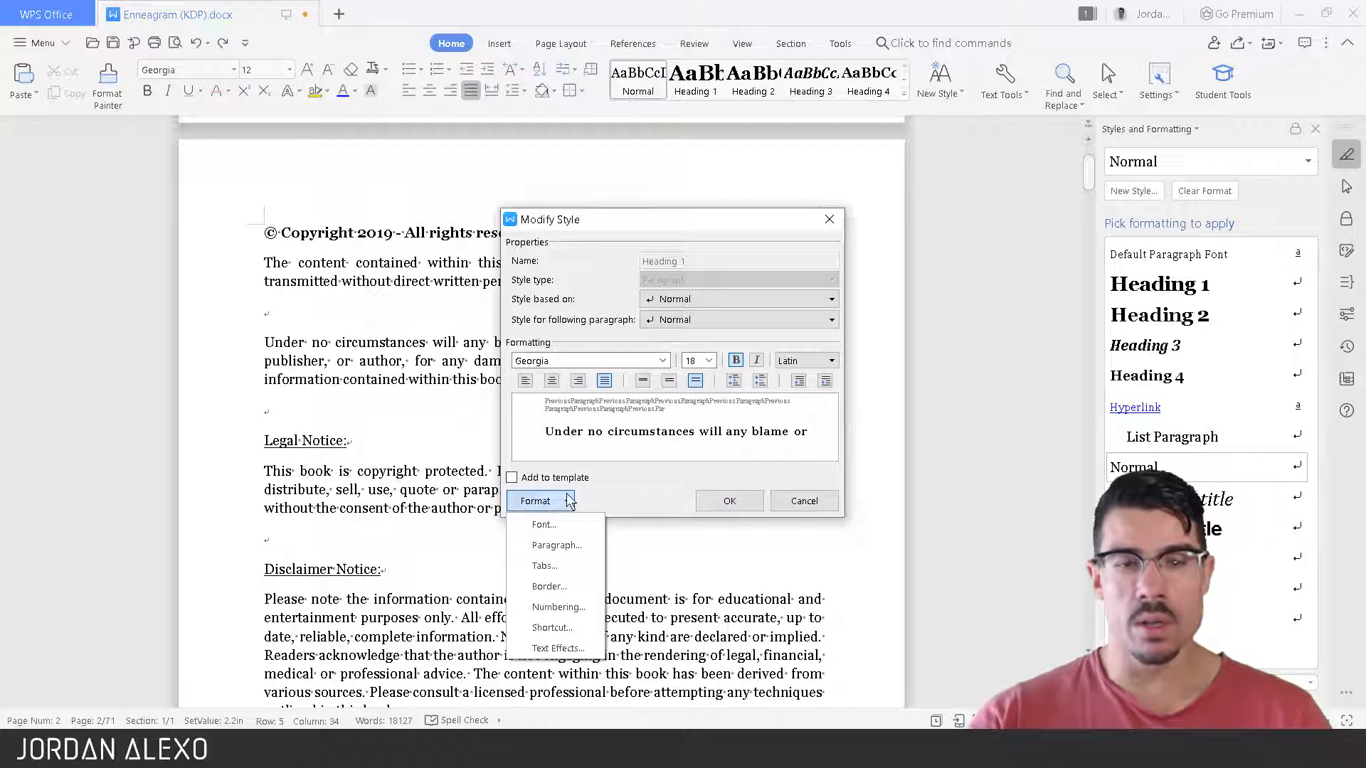
left_click(553, 547)
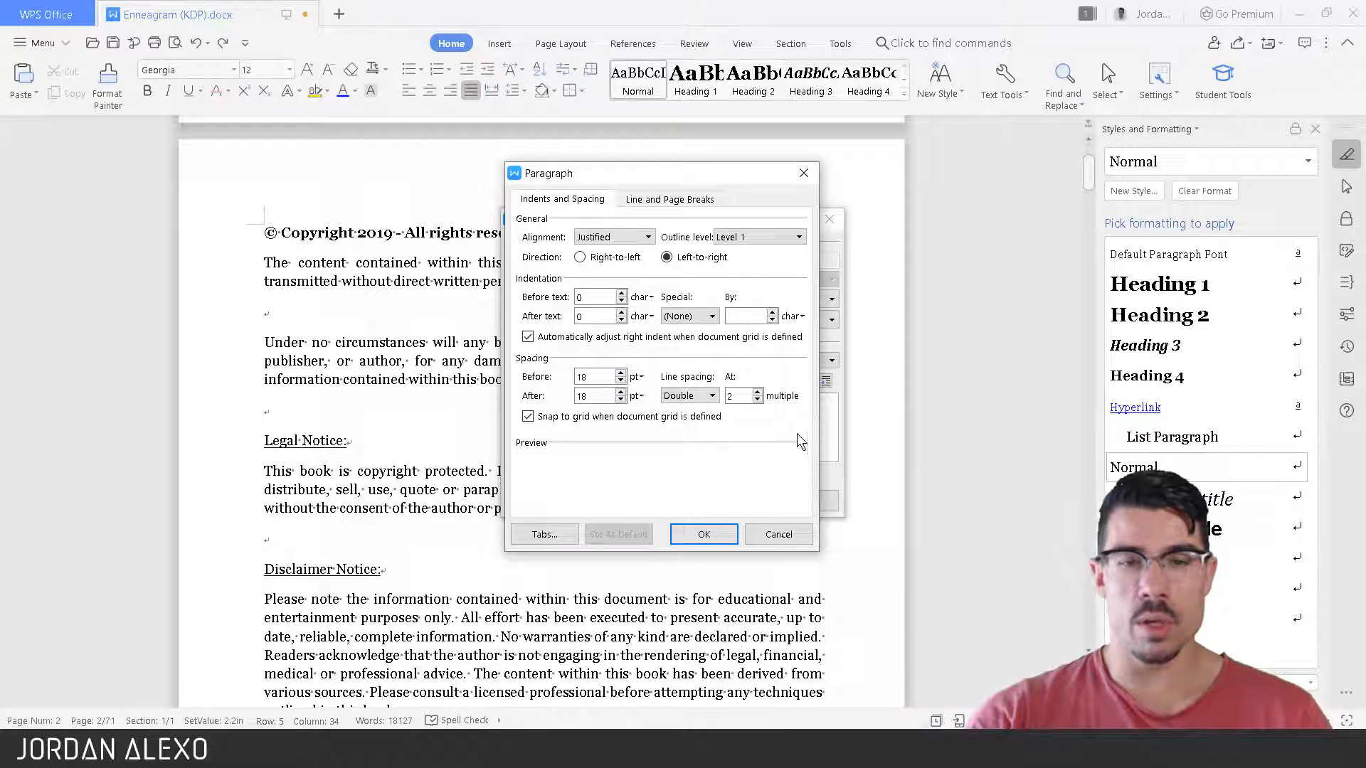
left_click(688, 396)
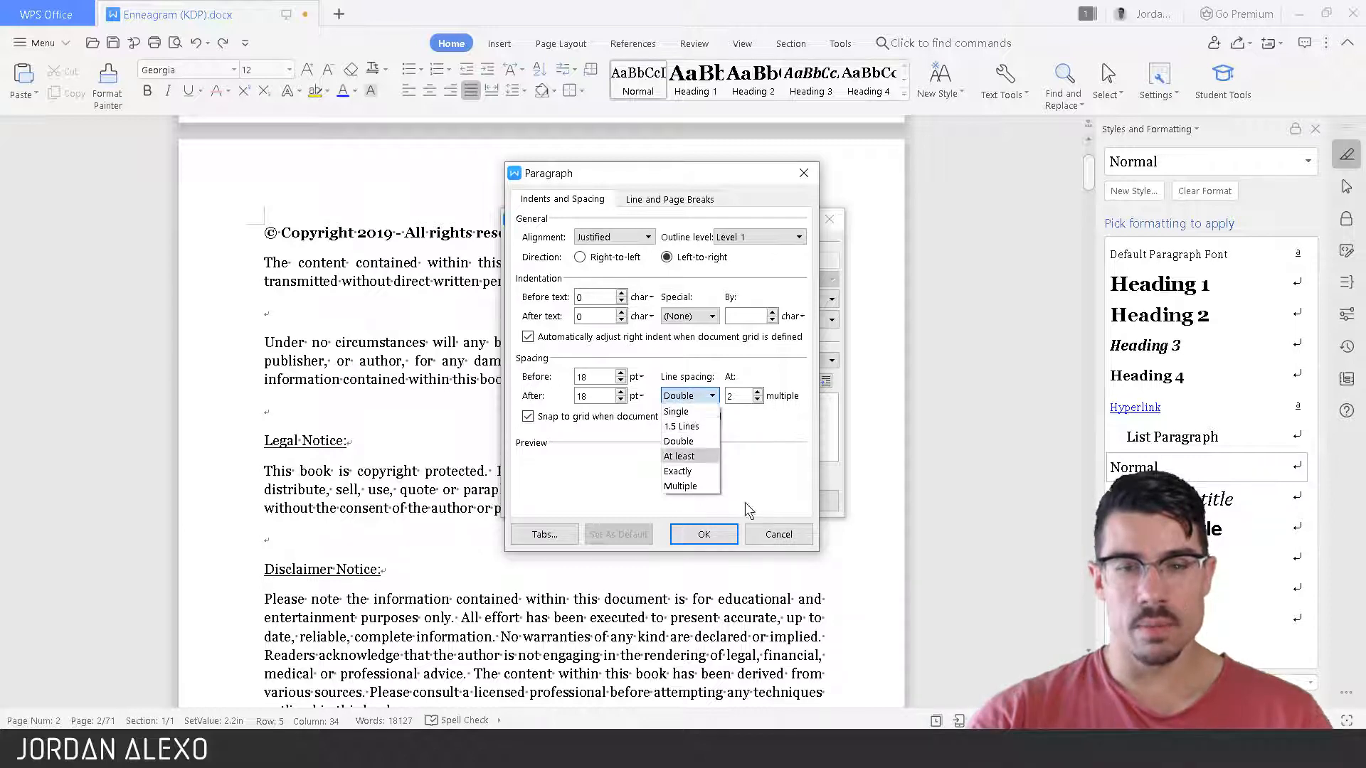
left_click(680, 426)
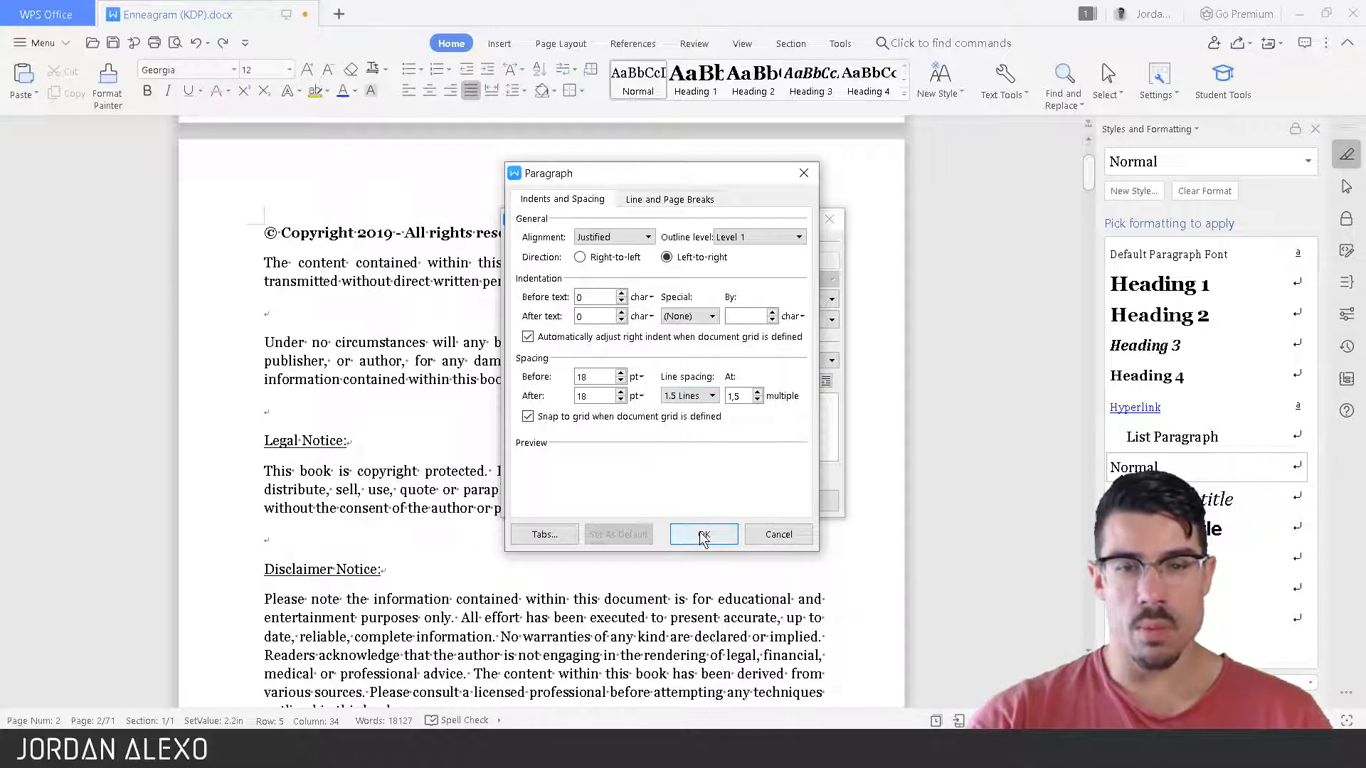
left_click(703, 536)
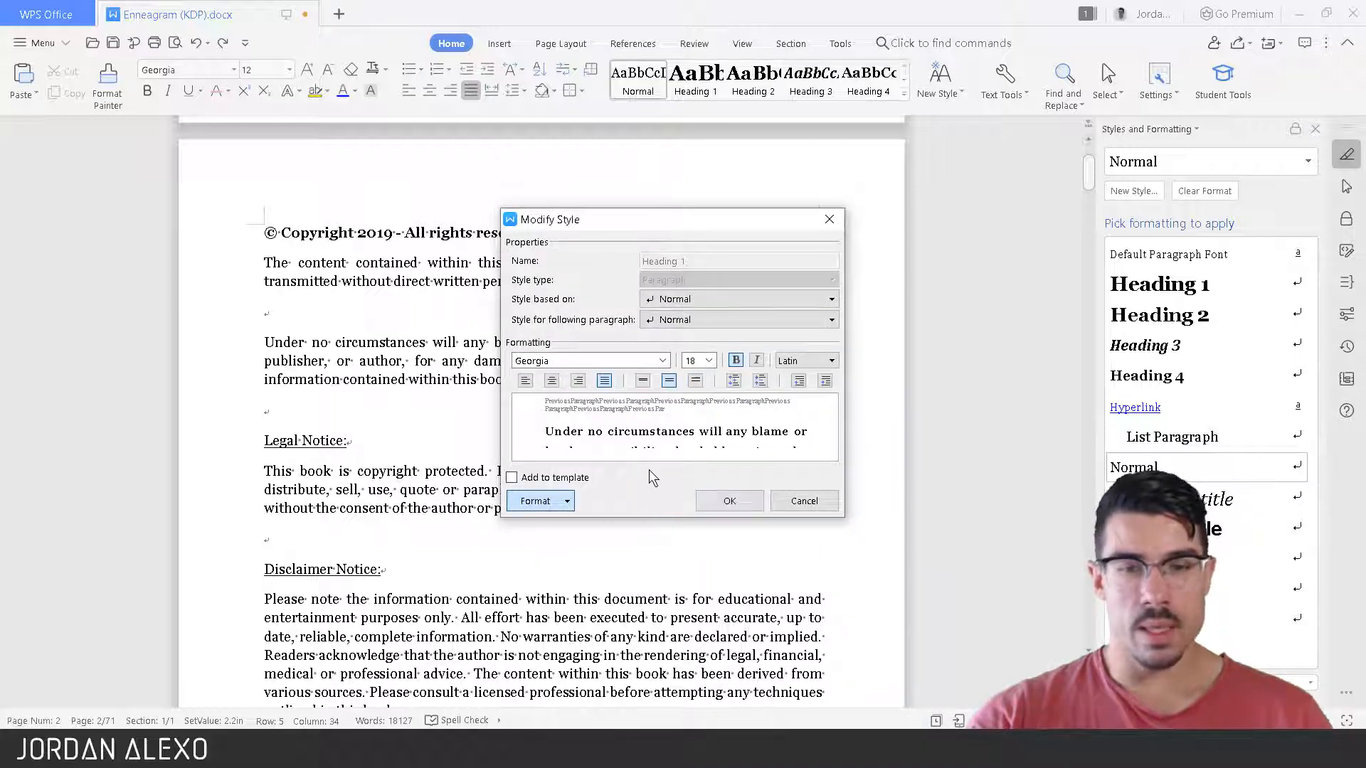
left_click(709, 501)
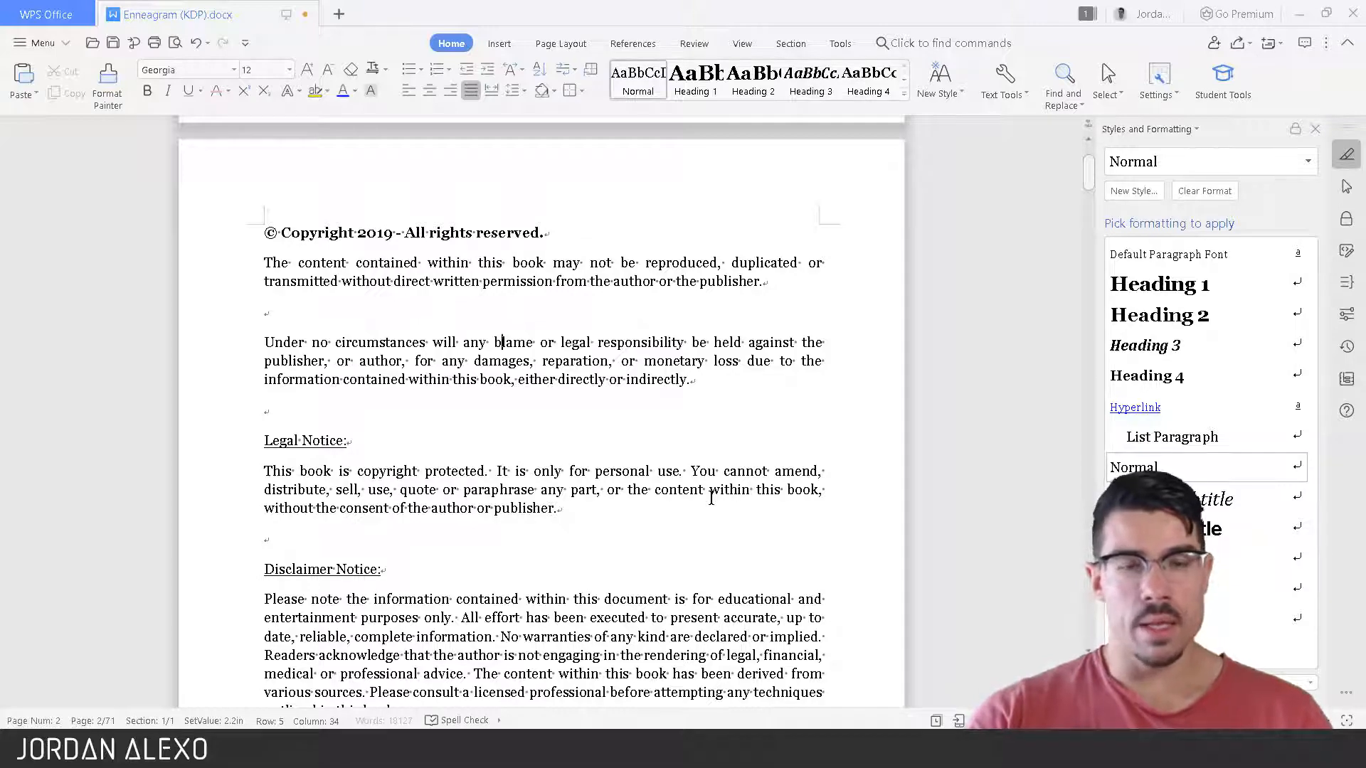
Check the spacing of the Introduction heading, which uses the Heading 1 style.
scroll(875, 497, "down", 3)
scroll(718, 398, "down", 15)
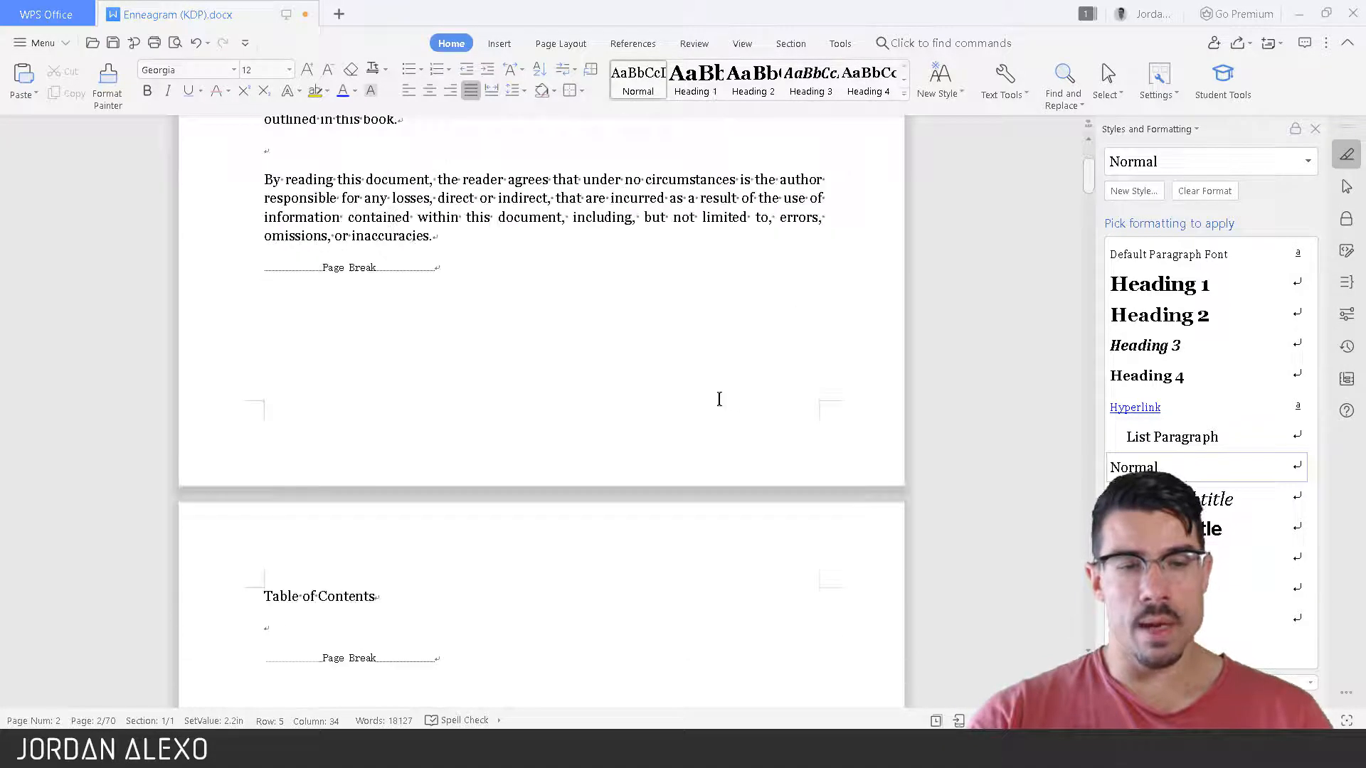
scroll(708, 438, "down", 8)
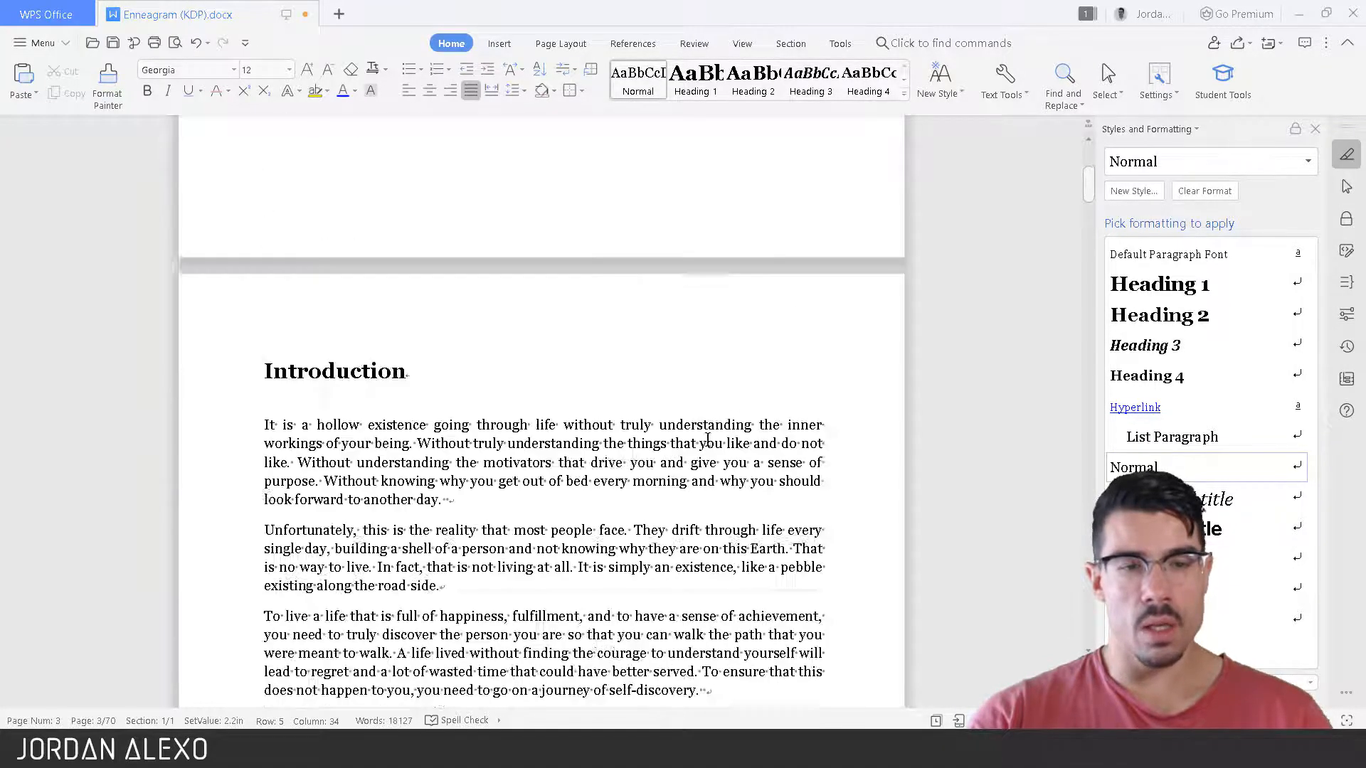
left_click(376, 155)
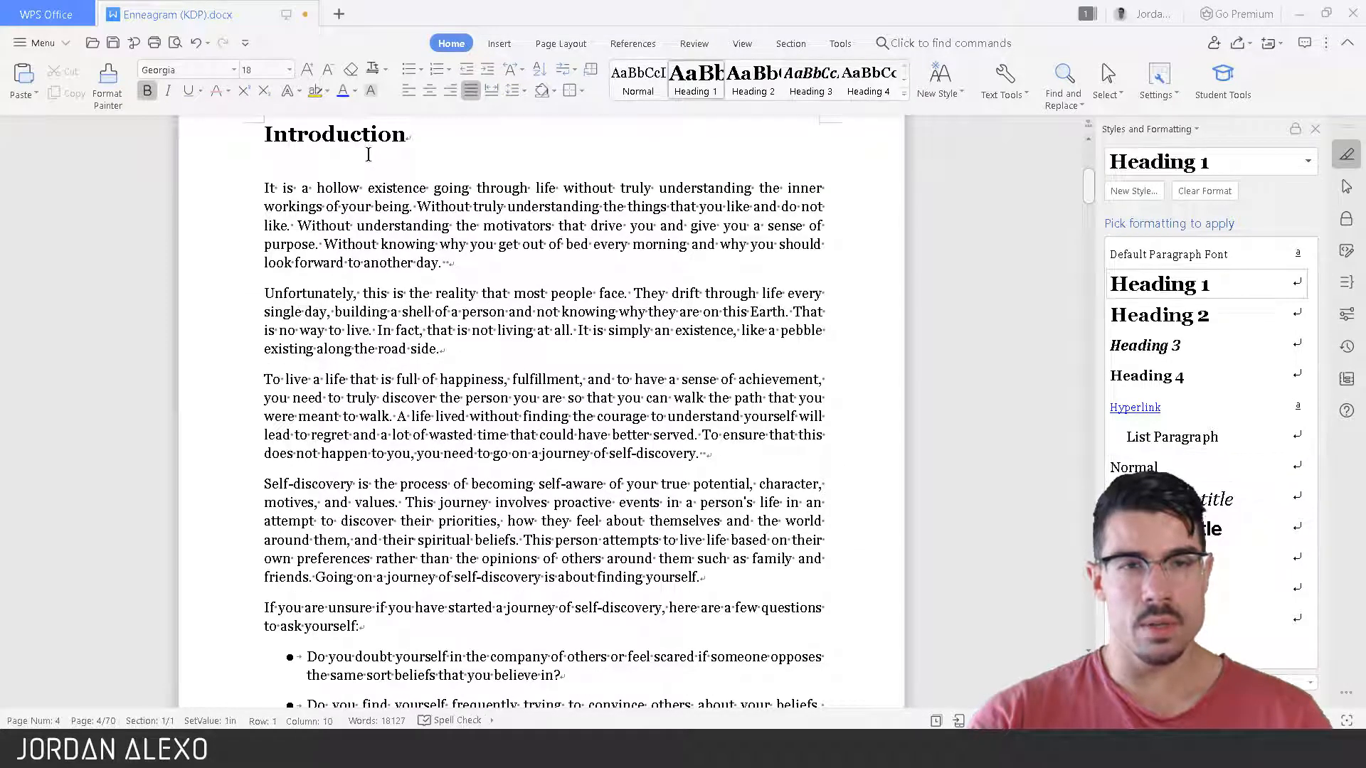
Inspect the Heading 2 style's settings and its additional formatting options.
scroll(440, 274, "up", 15)
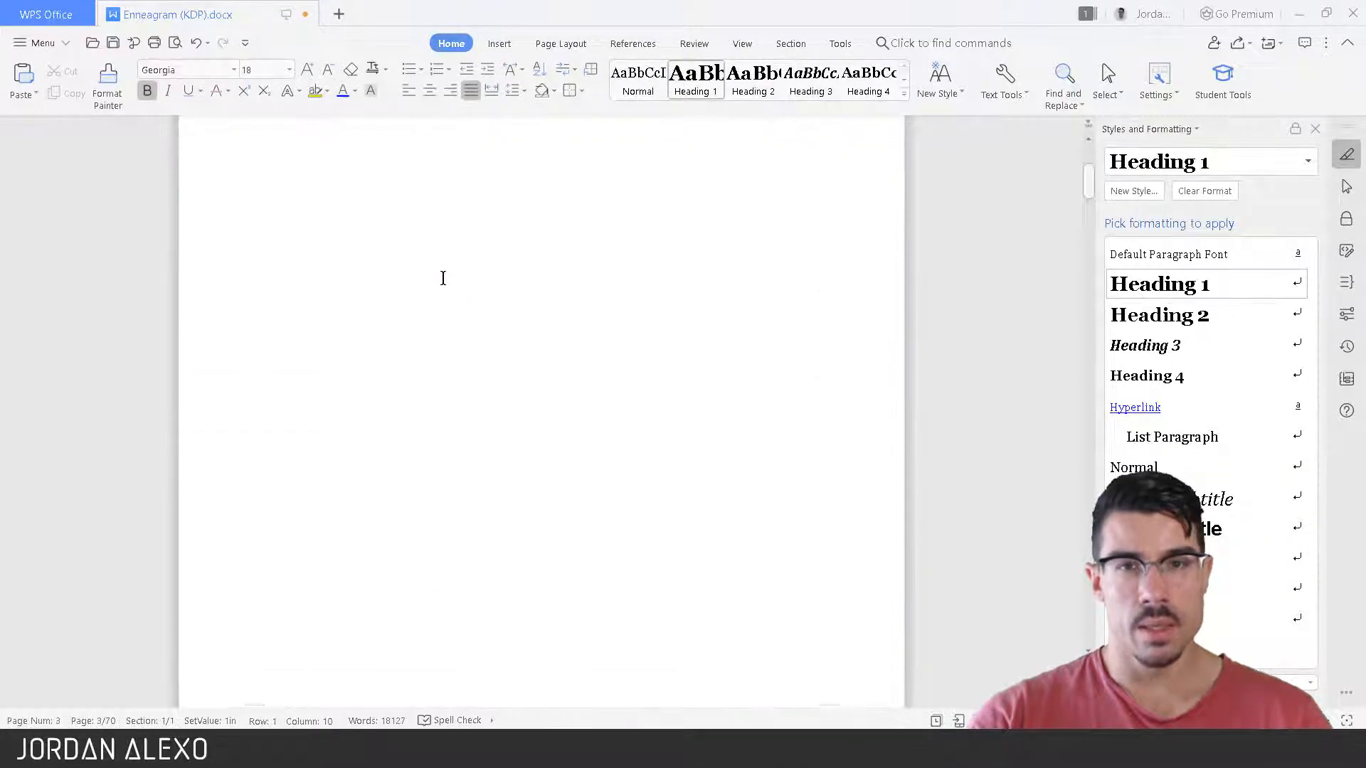
scroll(442, 277, "up", 1)
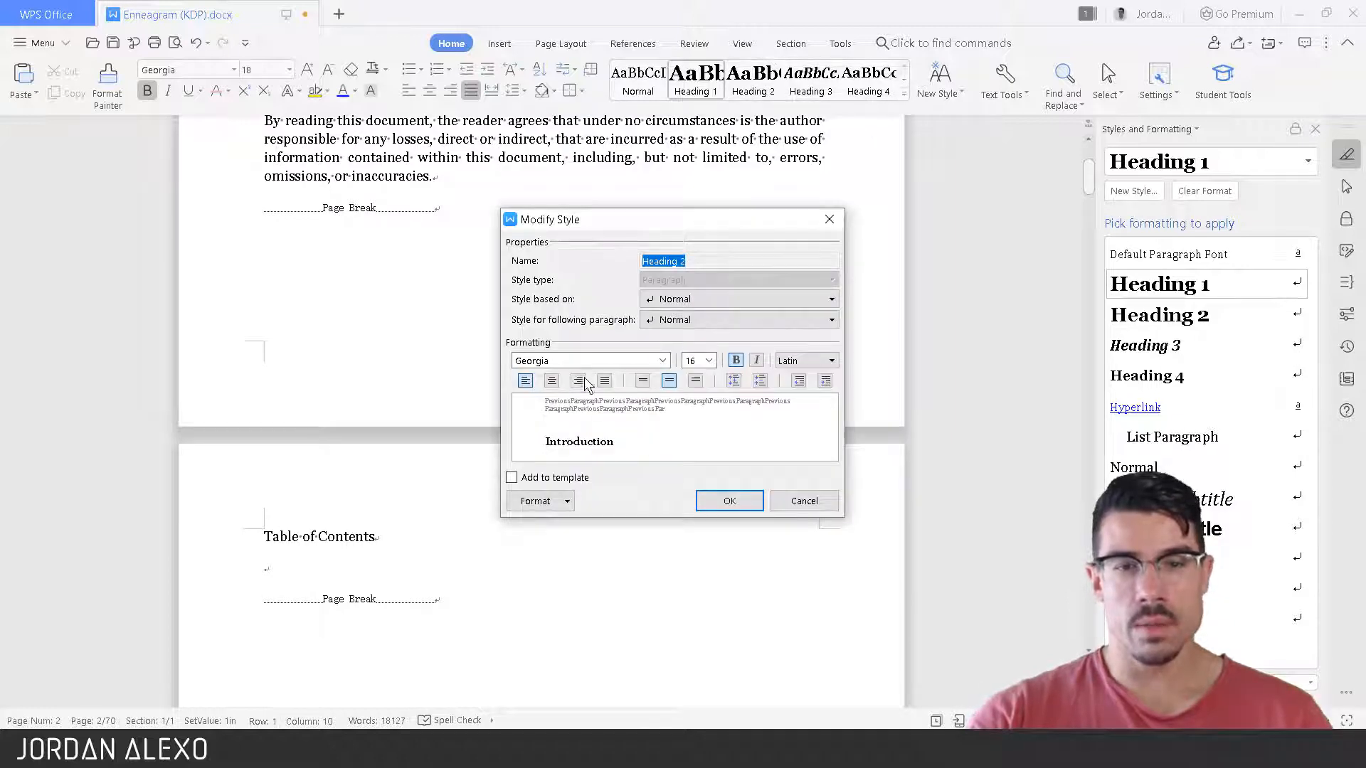
left_click(535, 501)
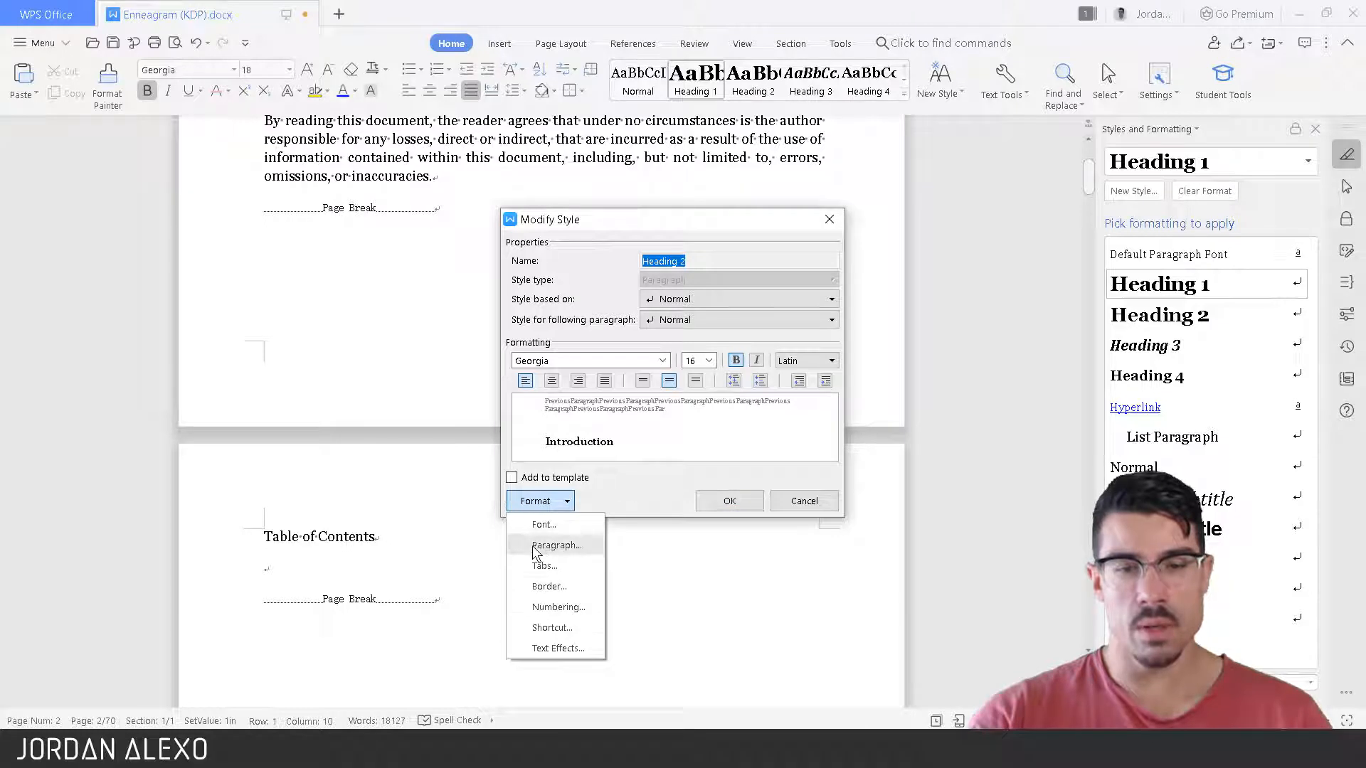
left_click(814, 503)
left_click(815, 504)
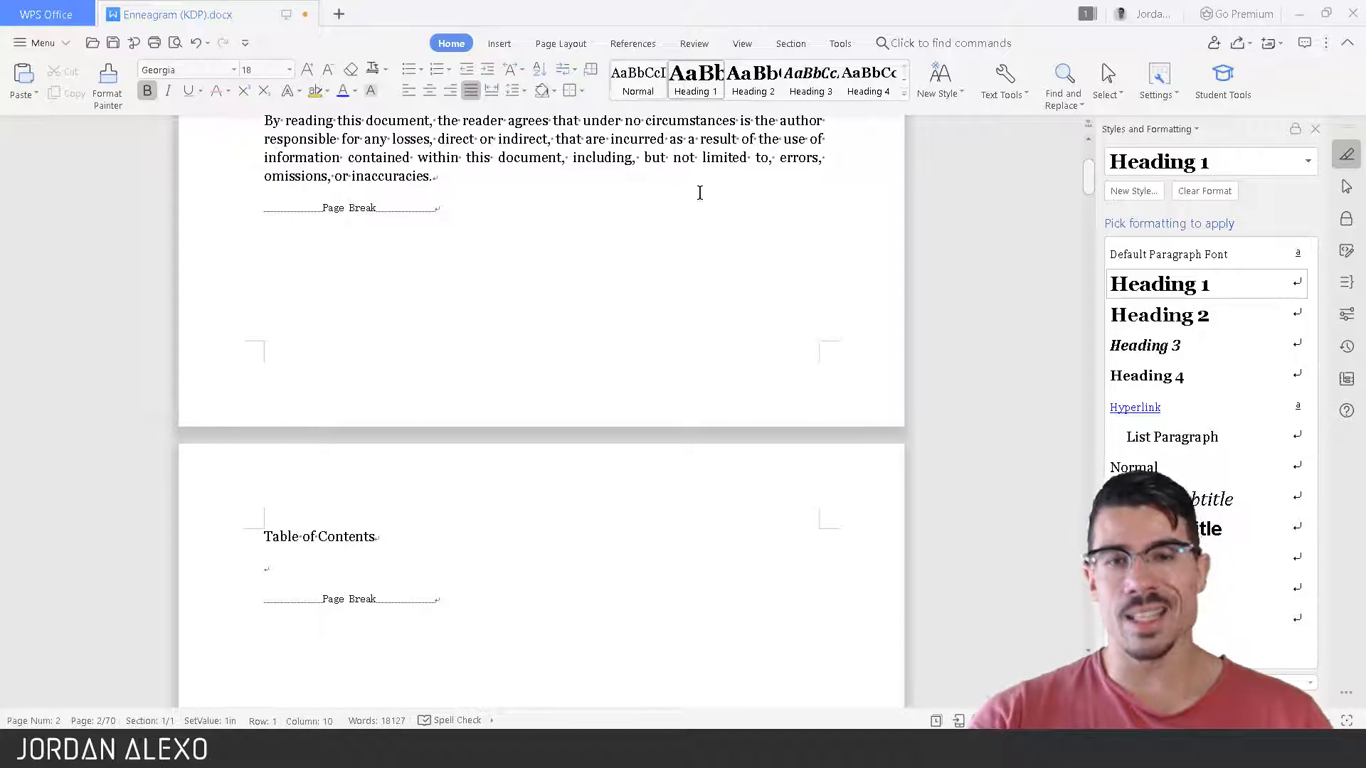
Examine the empty paragraphs between the text blocks on the copyright page and those on the title page.
scroll(818, 307, "up", 3)
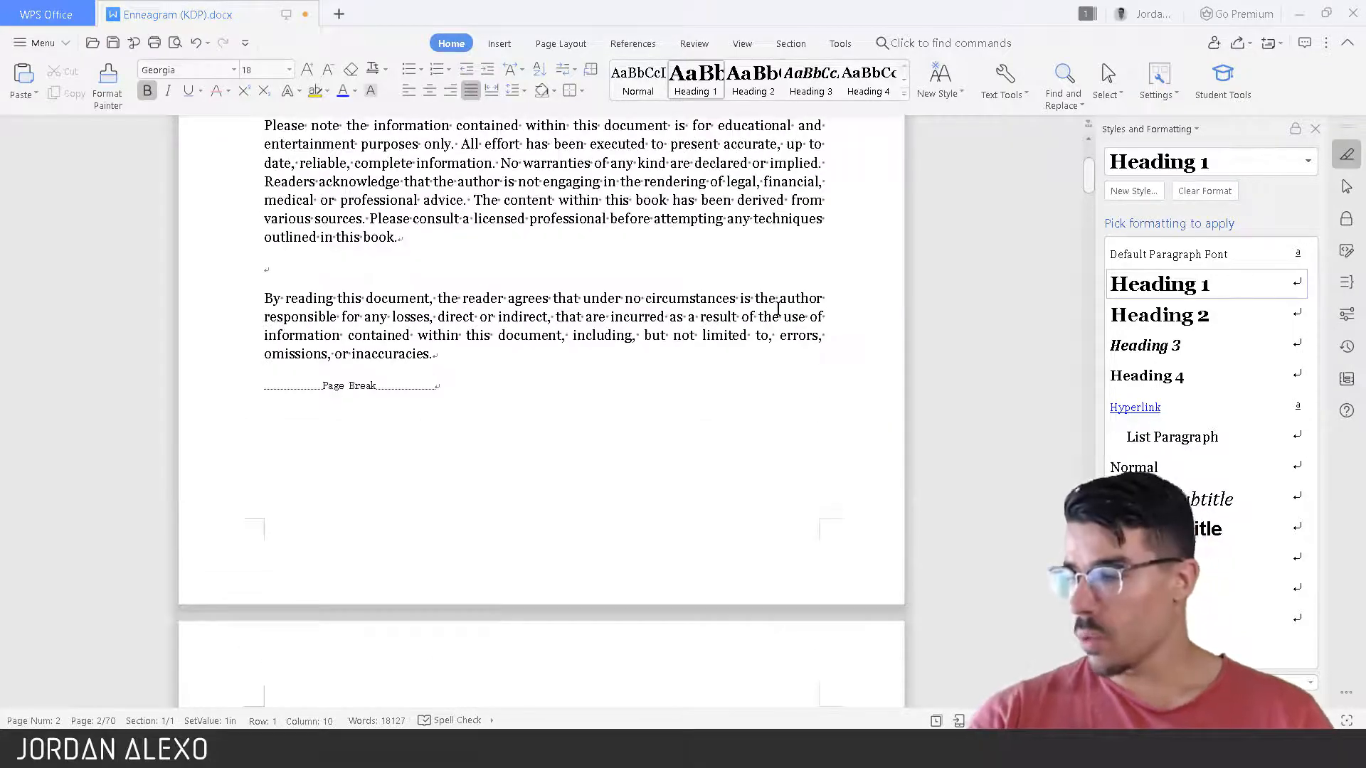
scroll(778, 308, "up", 1)
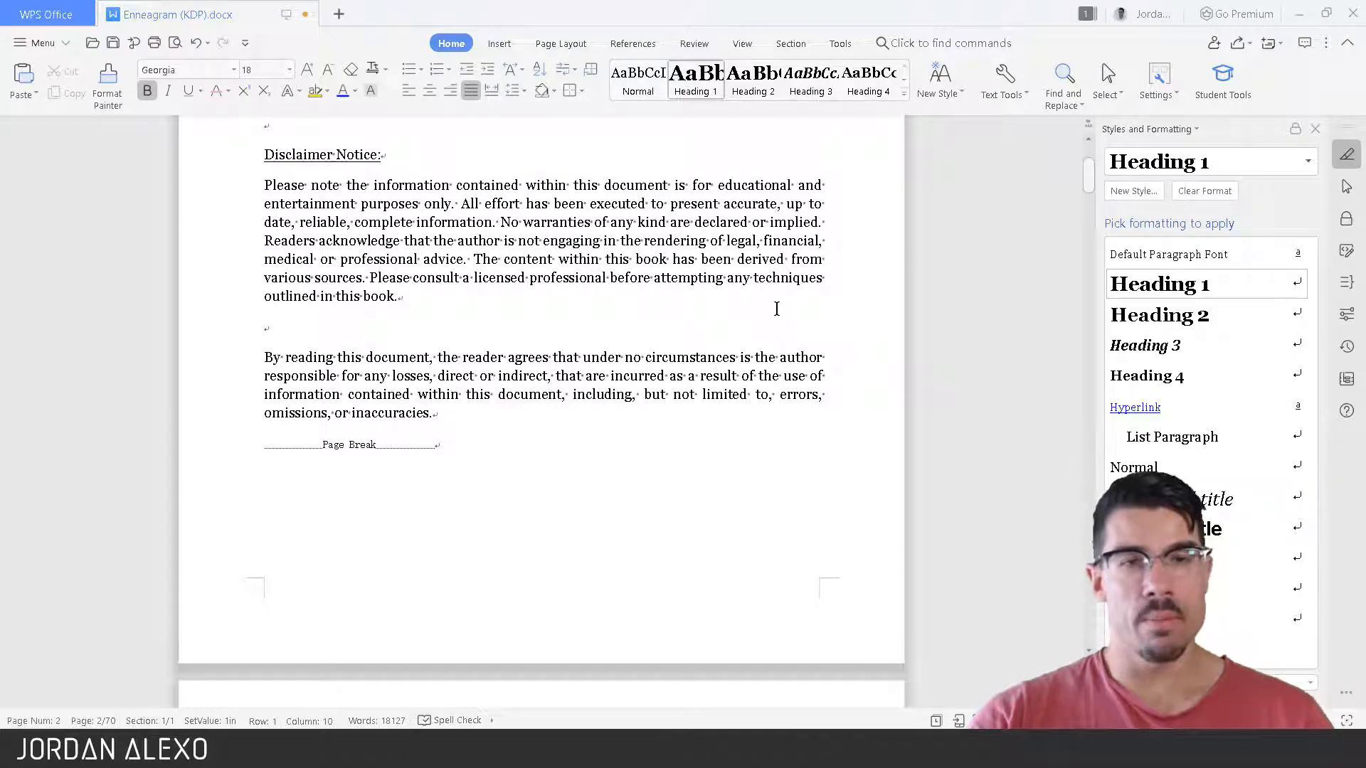
scroll(777, 308, "up", 8)
scroll(256, 472, "down", 3)
left_click(268, 424)
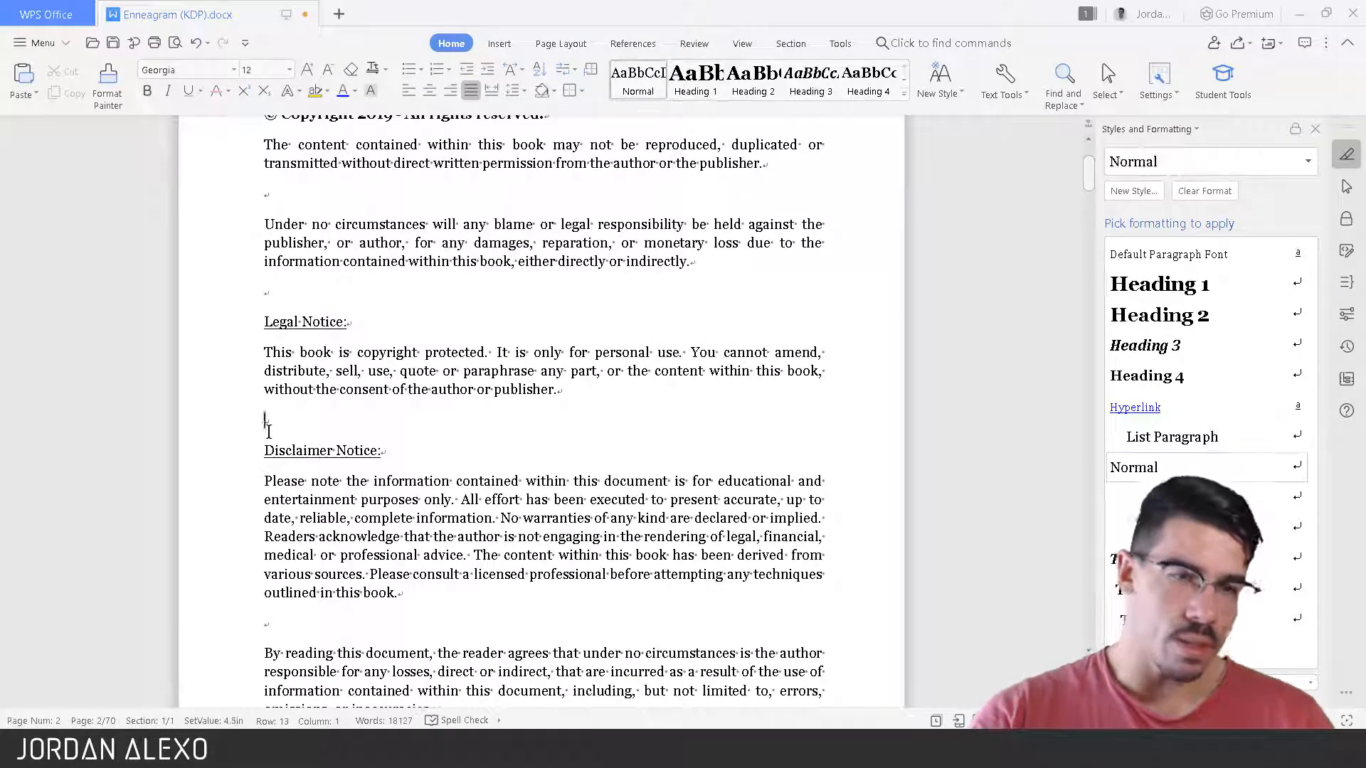
scroll(281, 412, "up", 2)
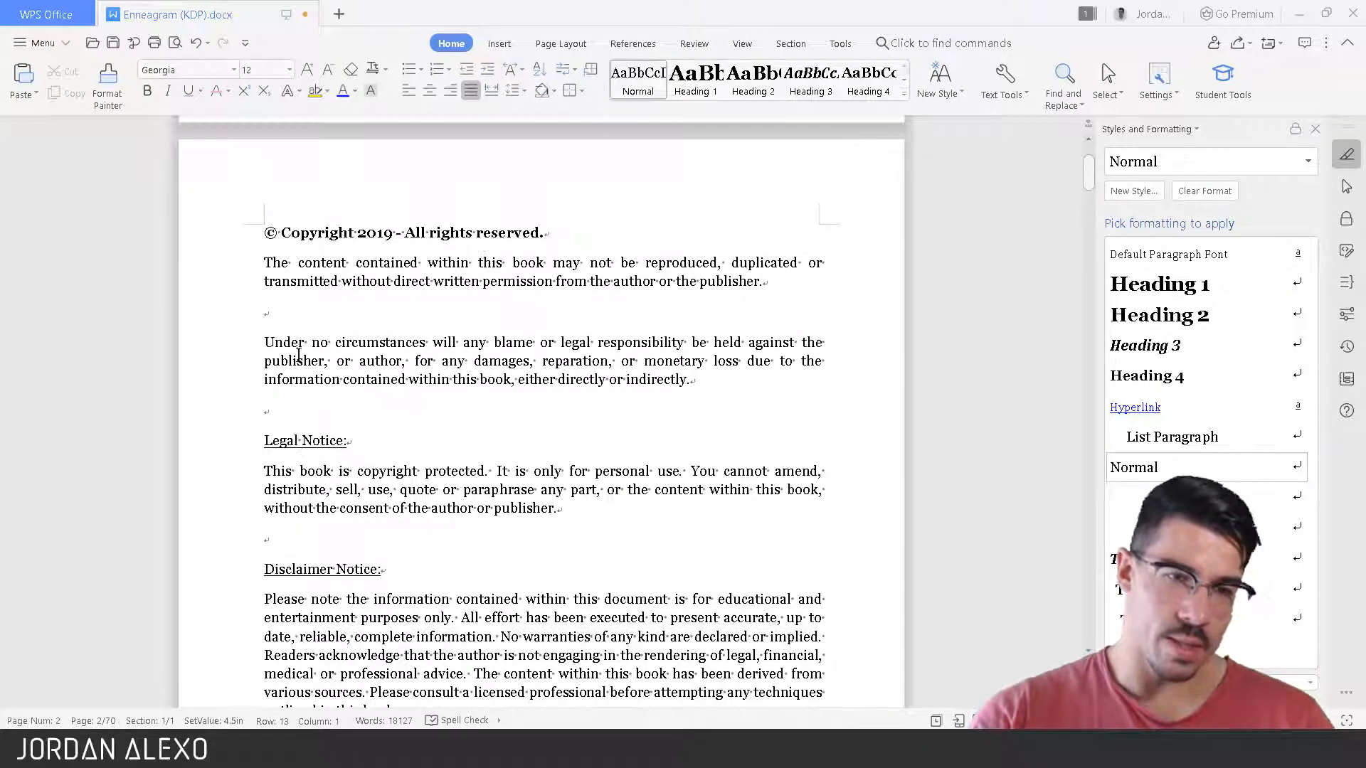
left_click(289, 401)
scroll(297, 402, "up", 7)
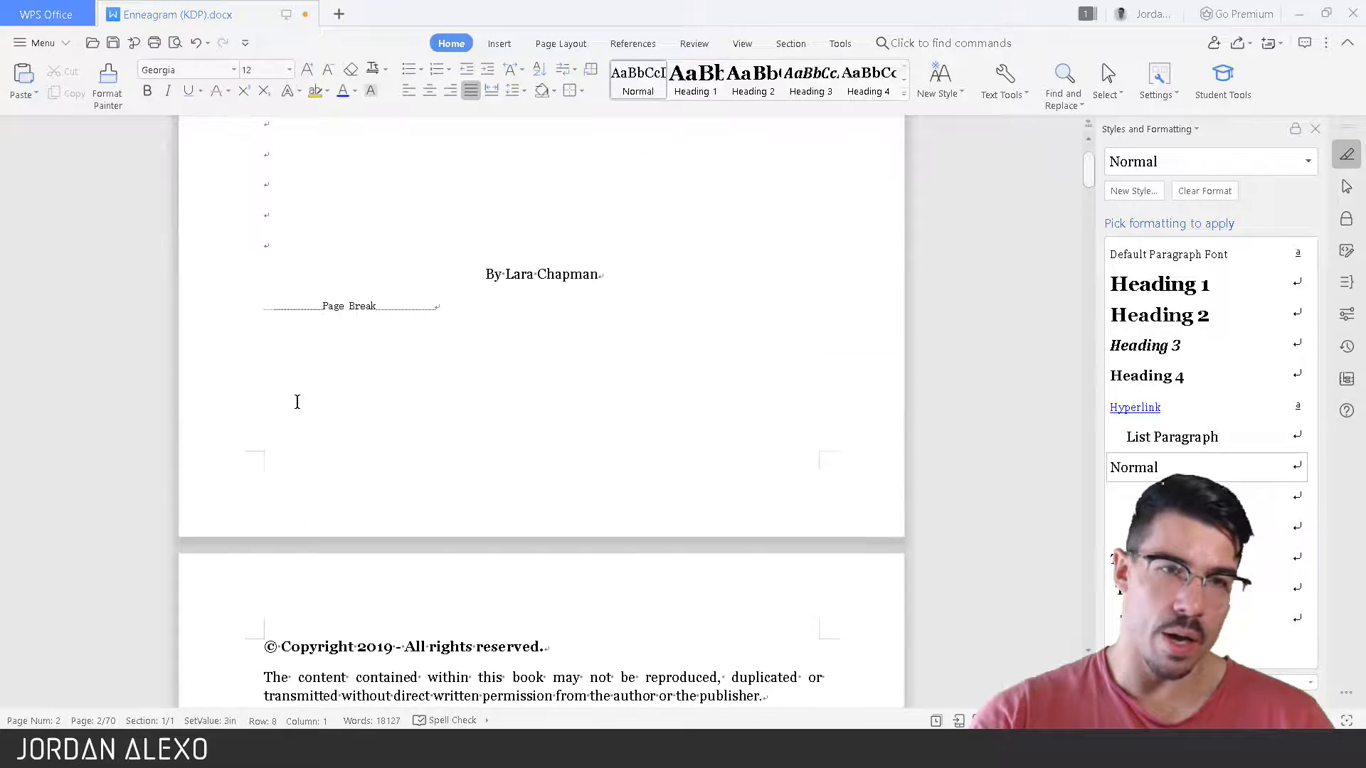
scroll(297, 402, "up", 6)
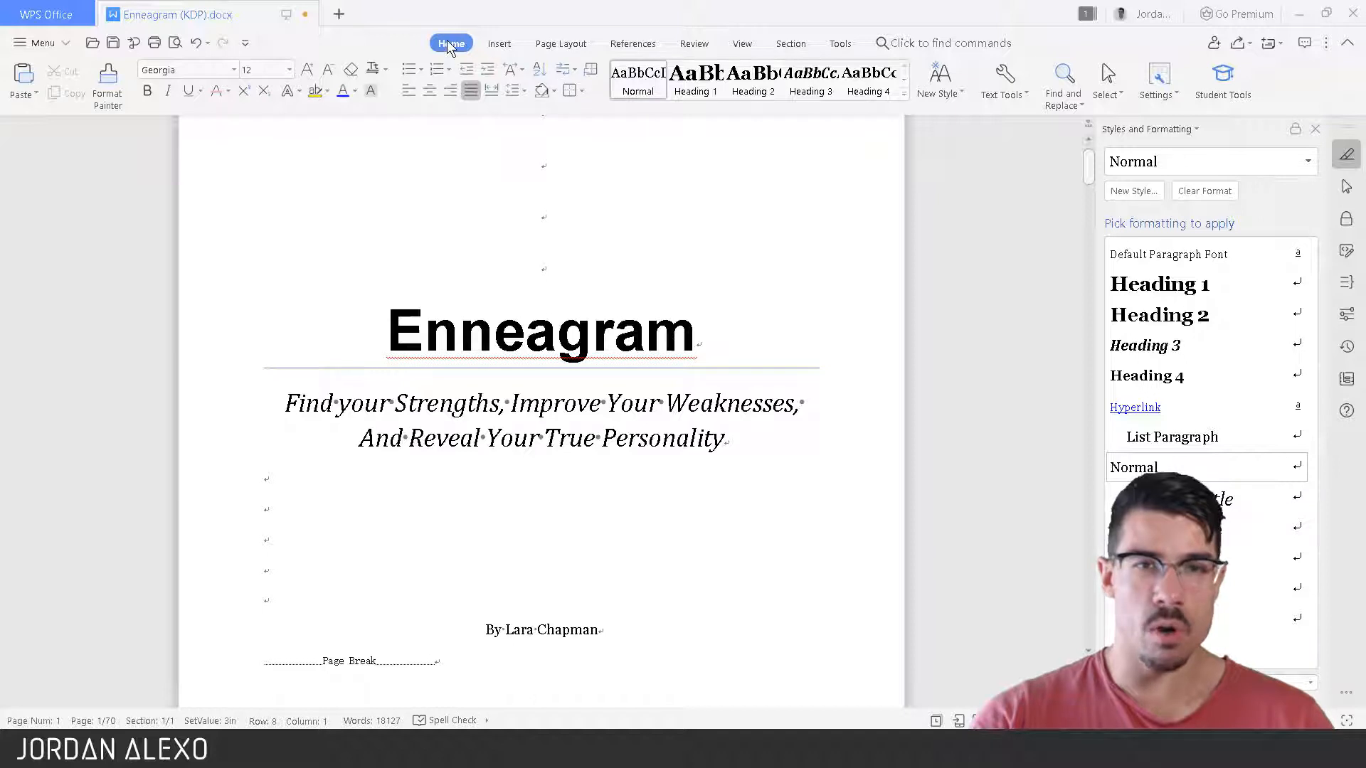
Hide the document's paragraph marks and show them again.
left_click(564, 73)
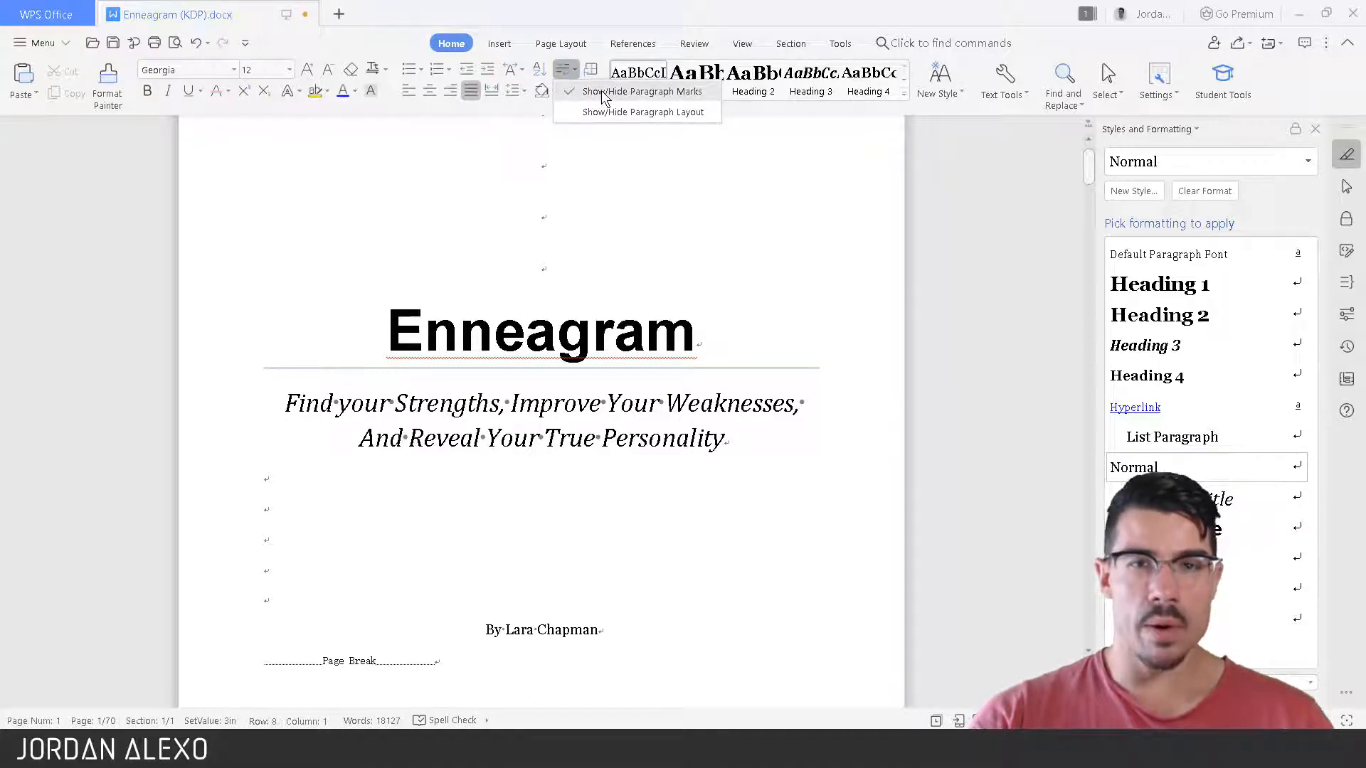
left_click(601, 92)
left_click(569, 71)
left_click(591, 93)
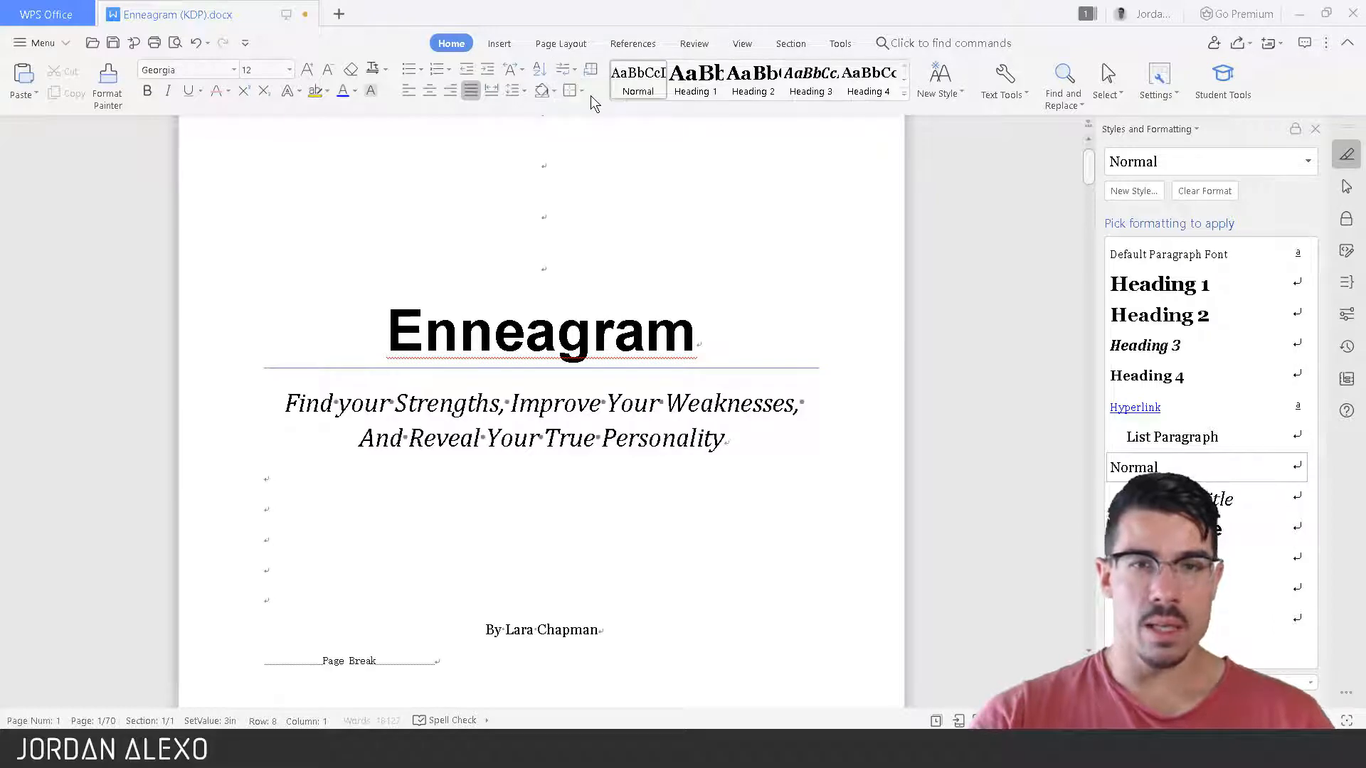
Delete the five empty paragraphs above the Enneagram title on the title page.
scroll(703, 463, "up", 3)
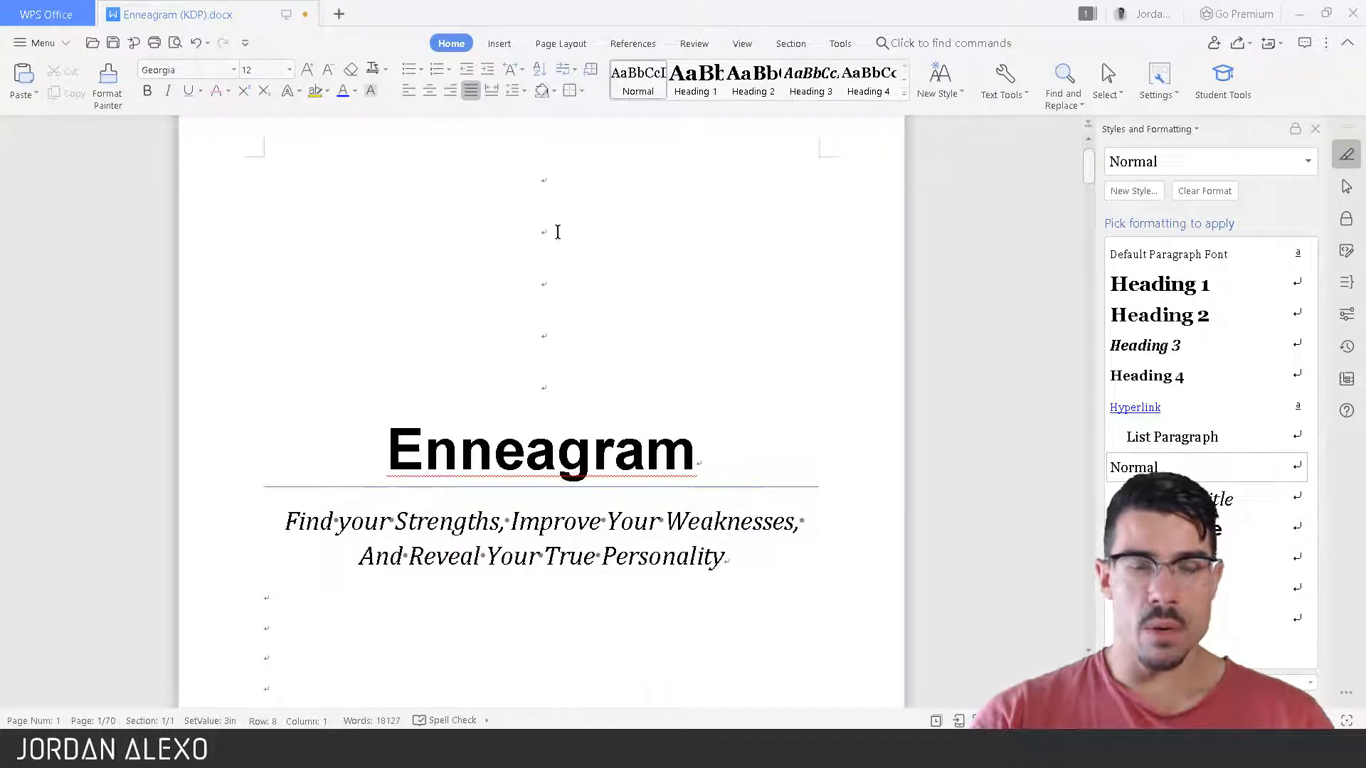
left_click(562, 173)
key("Delete")
key("Delete")
key("Delete")
key("Delete")
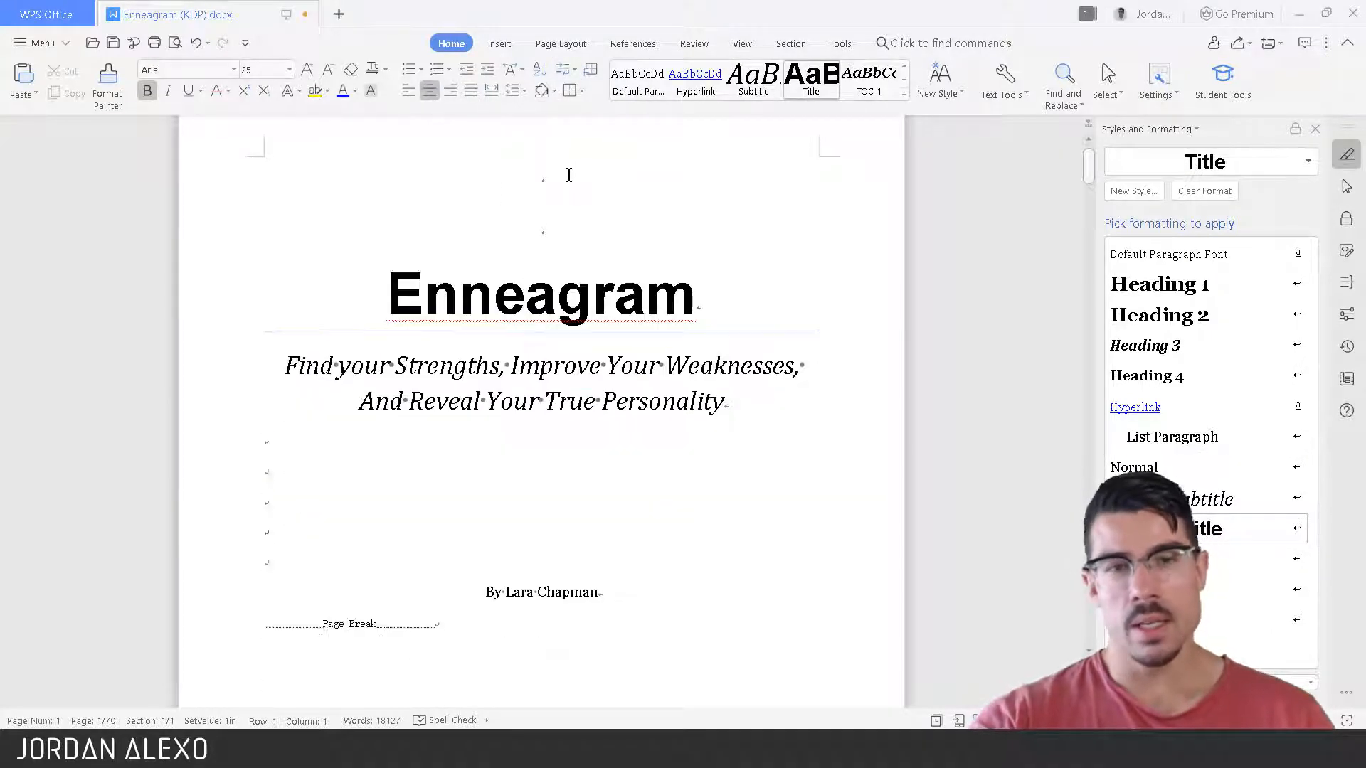
key("Delete")
scroll(569, 173, "up", 2)
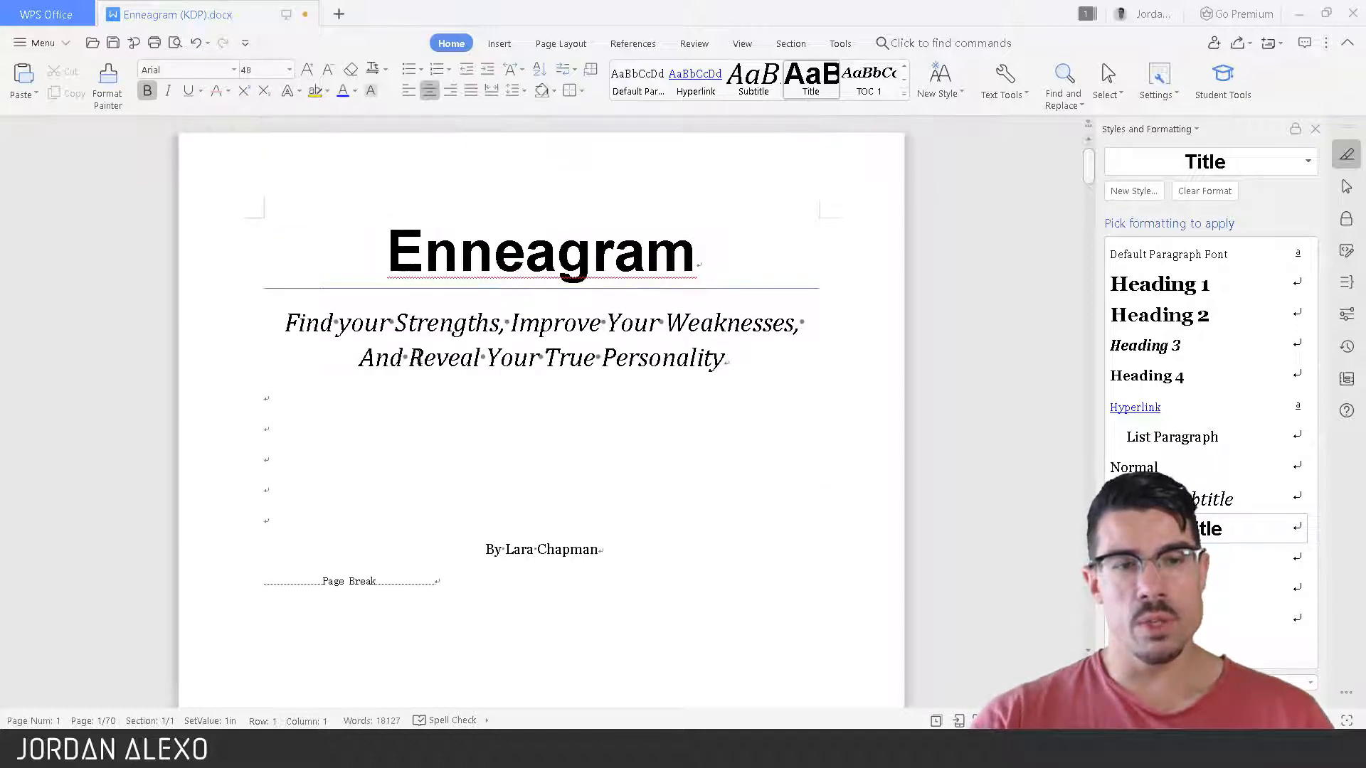
Delete the paragraph mark between the author line and the page break, and undo the extra deletion after the break.
left_click(277, 393)
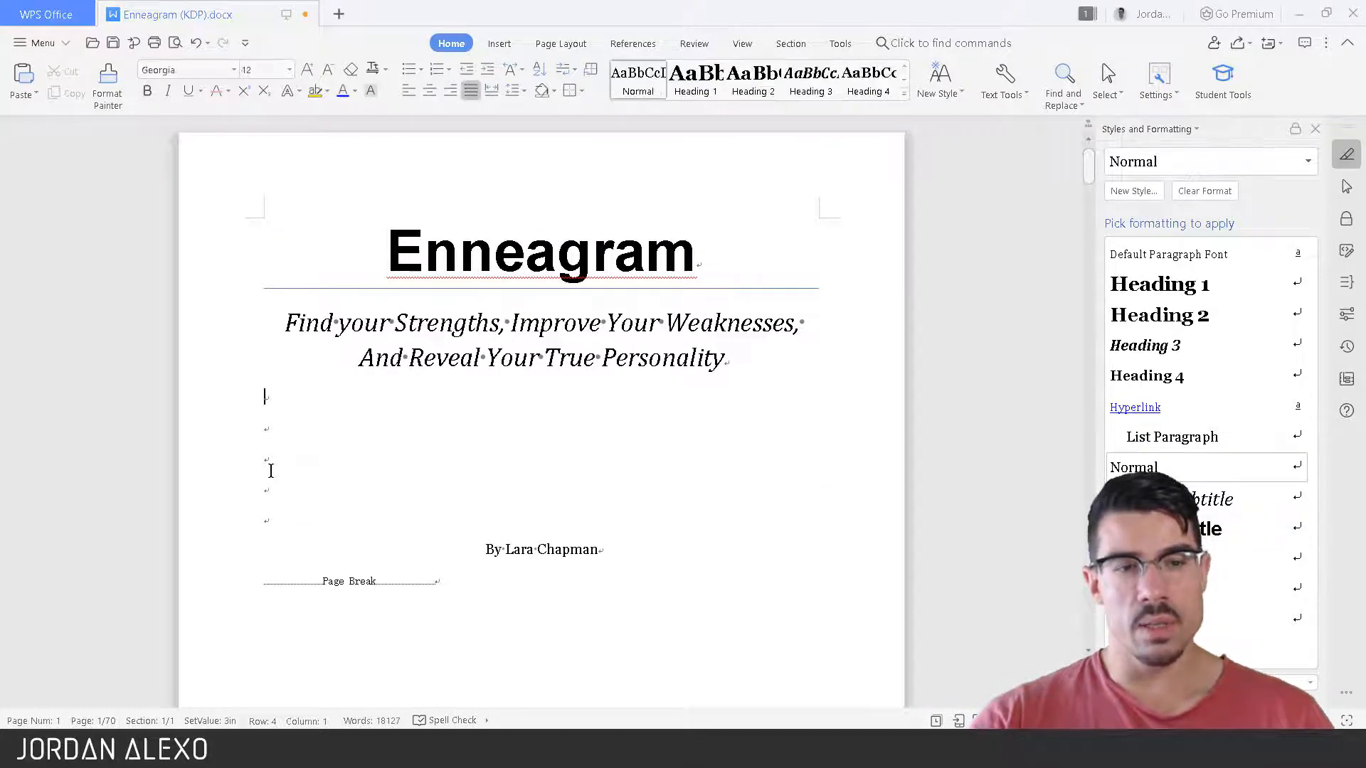
scroll(271, 471, "down", 2)
left_click(757, 431)
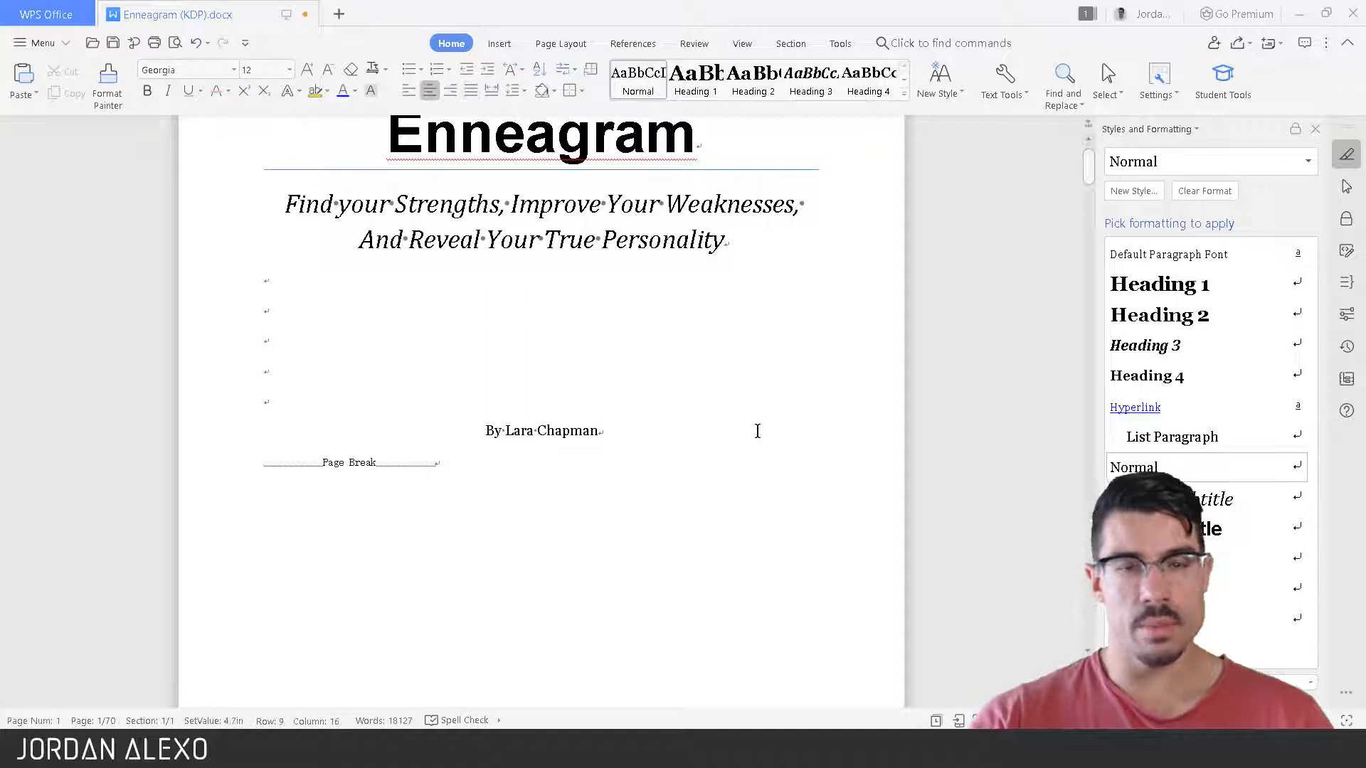
key("Delete")
key("Delete")
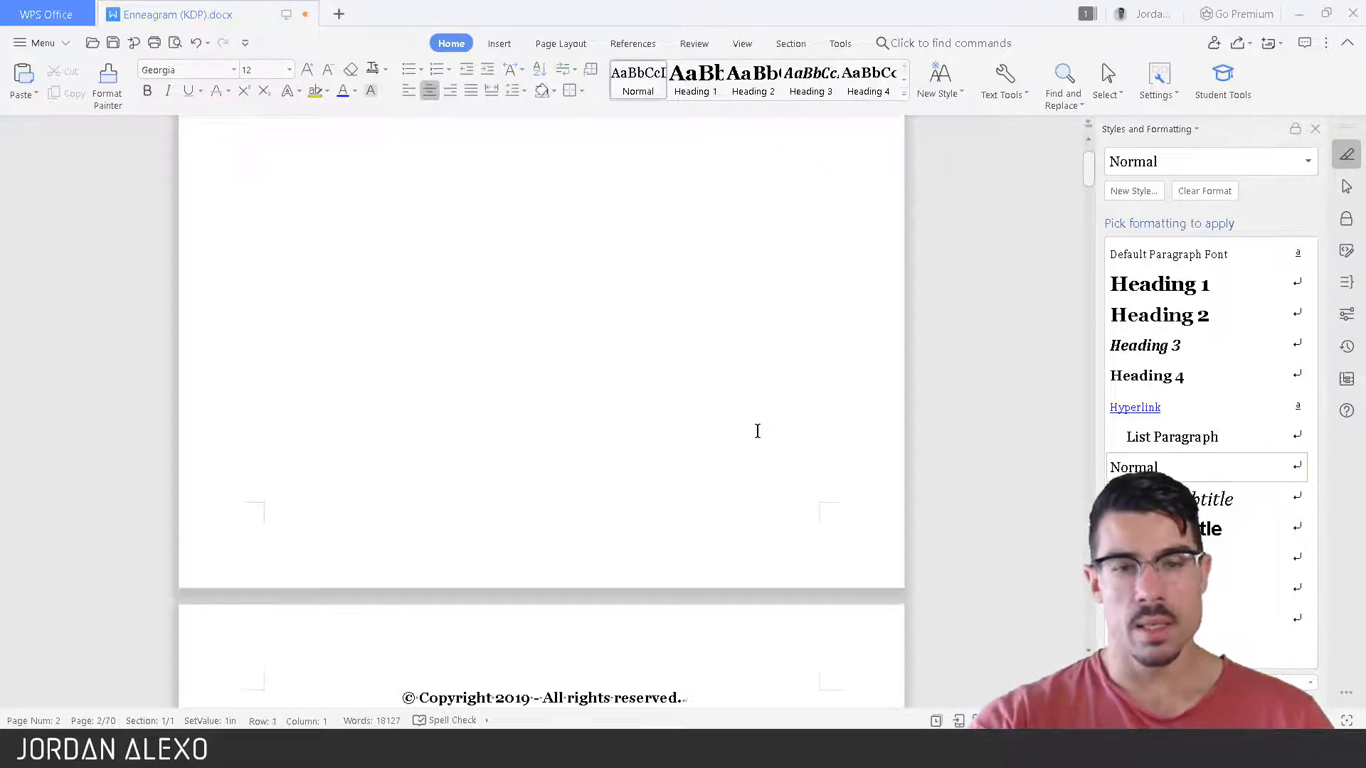
scroll(674, 351, "up", 4)
scroll(649, 284, "down", 2)
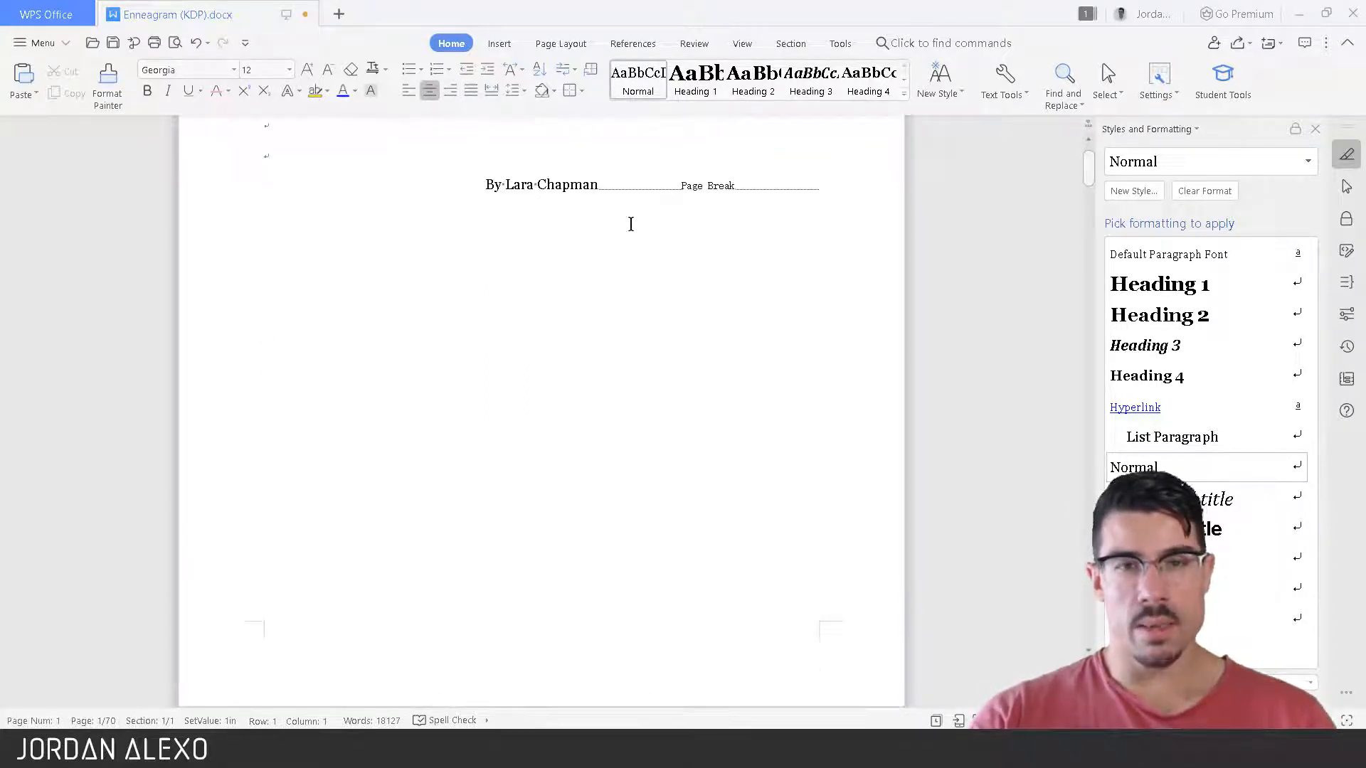
key("ctrl+z")
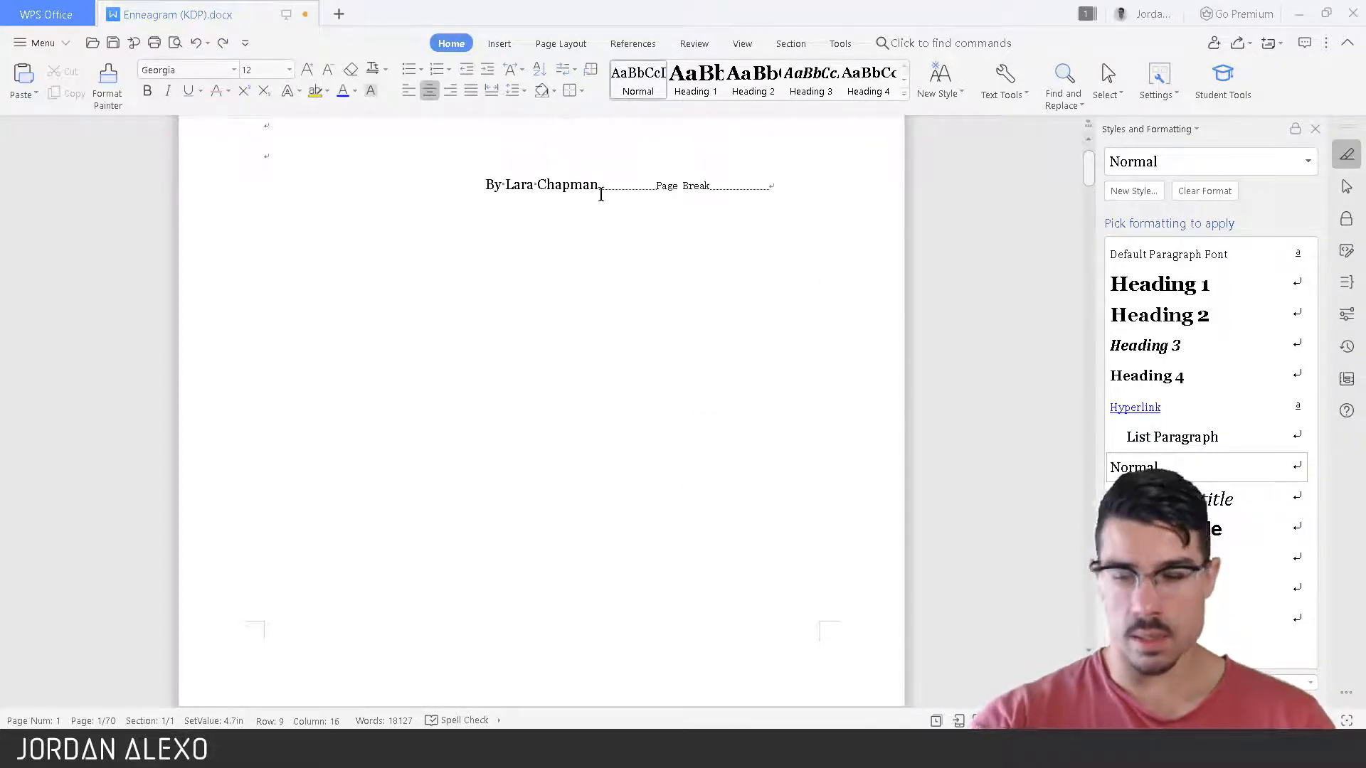
Replace the page break after the author line with 14 empty paragraphs that fill the title page, and check where the copyright page starts.
key("Delete")
key("Return")
key("Return")
key("Return")
key("Return")
key("Return")
key("Return")
key("Return")
key("Return")
key("Return")
key("Return")
key("Return")
key("Return")
key("Return")
key("Return")
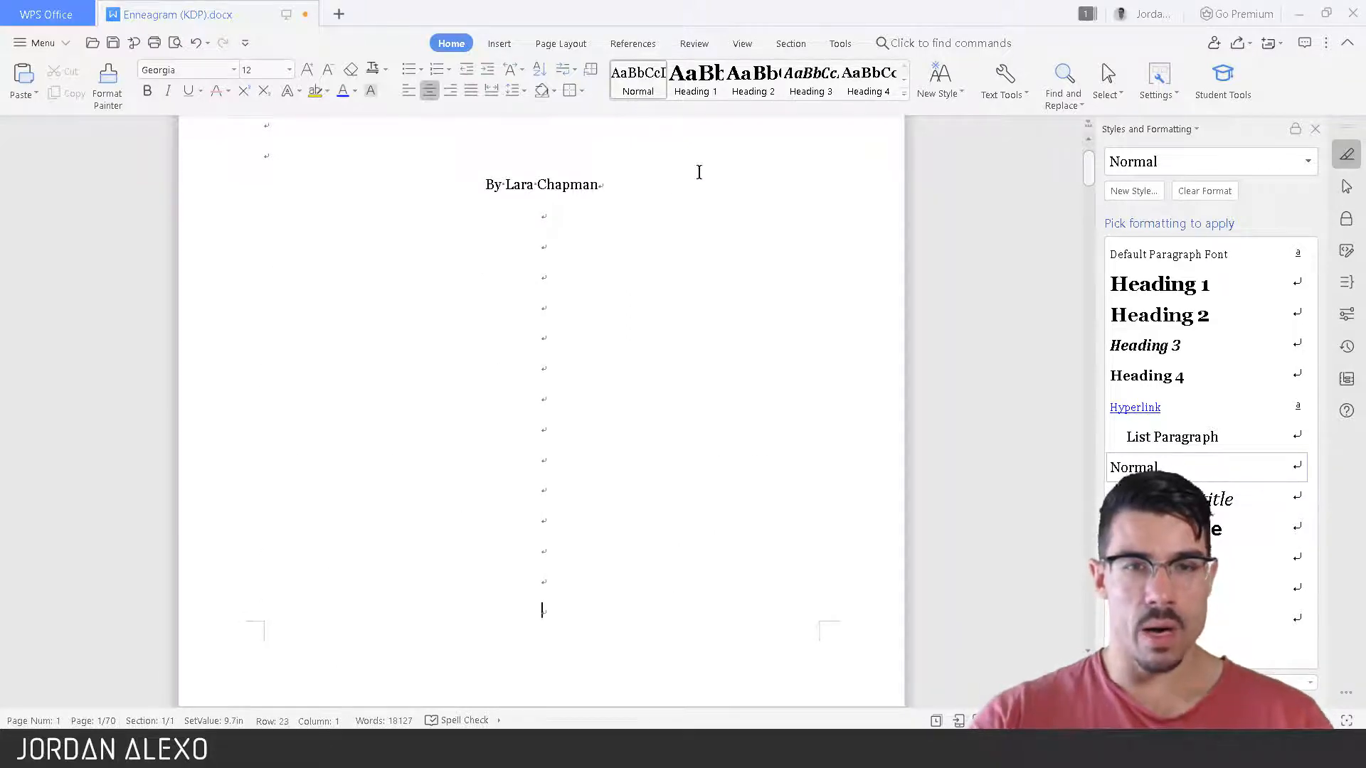
scroll(653, 240, "down", 5)
scroll(654, 240, "up", 6)
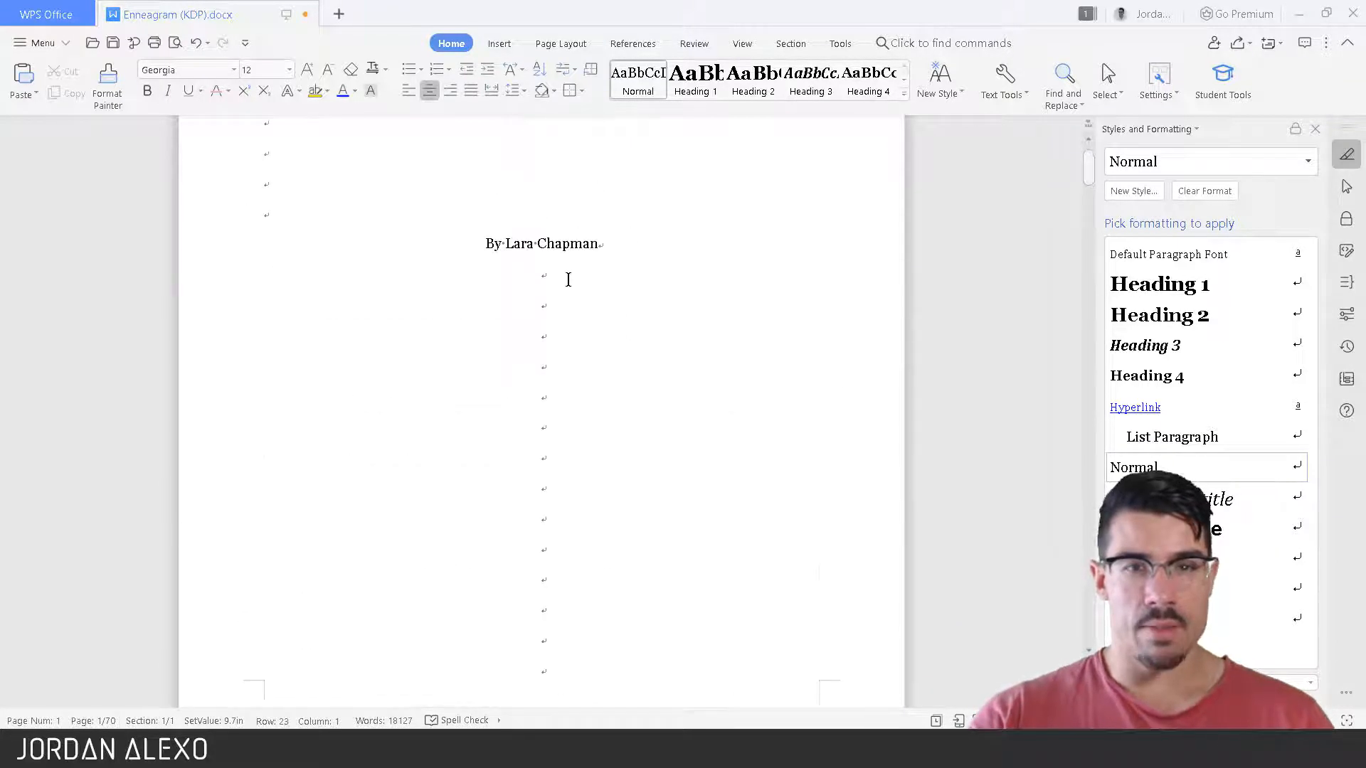
scroll(562, 249, "down", 5)
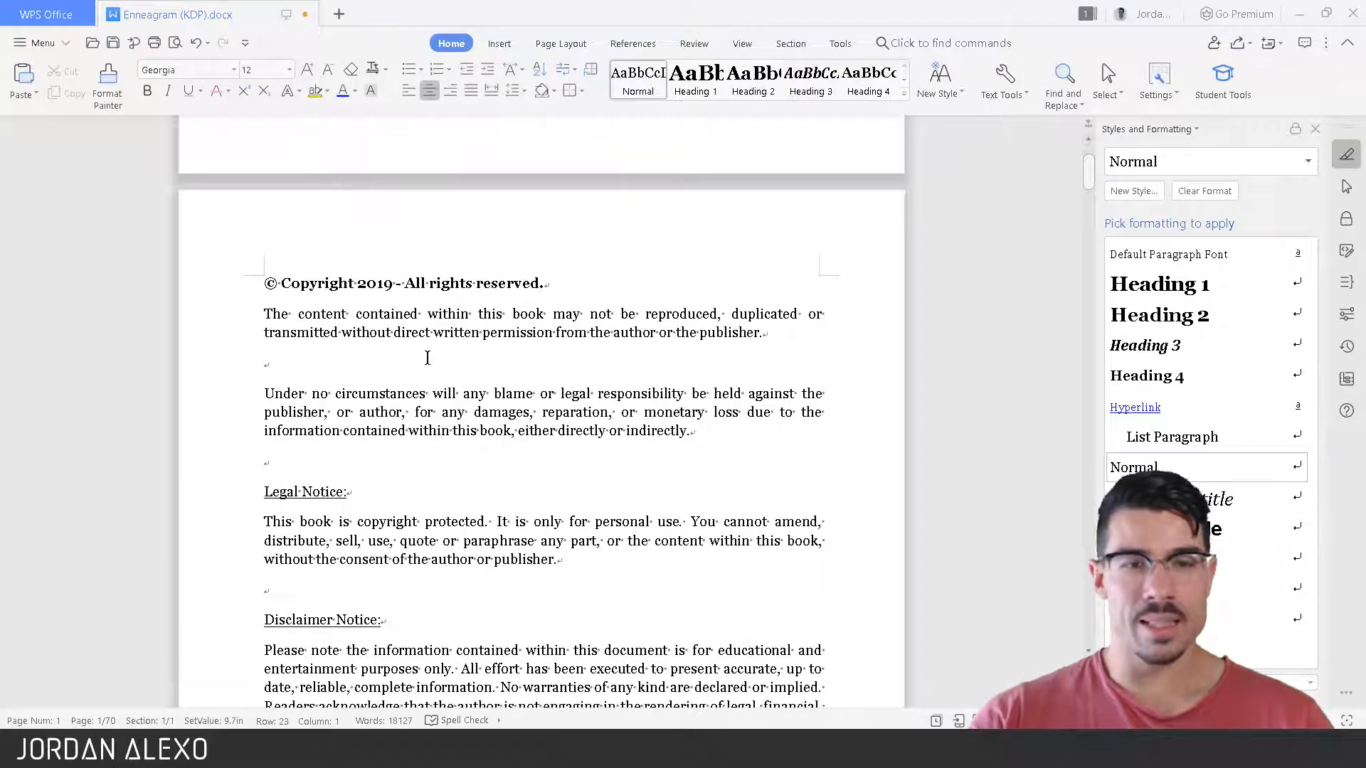
Delete the run of empty paragraphs between the author line and the copyright heading, leaving a single one.
scroll(427, 357, "down", 5)
scroll(537, 339, "up", 10)
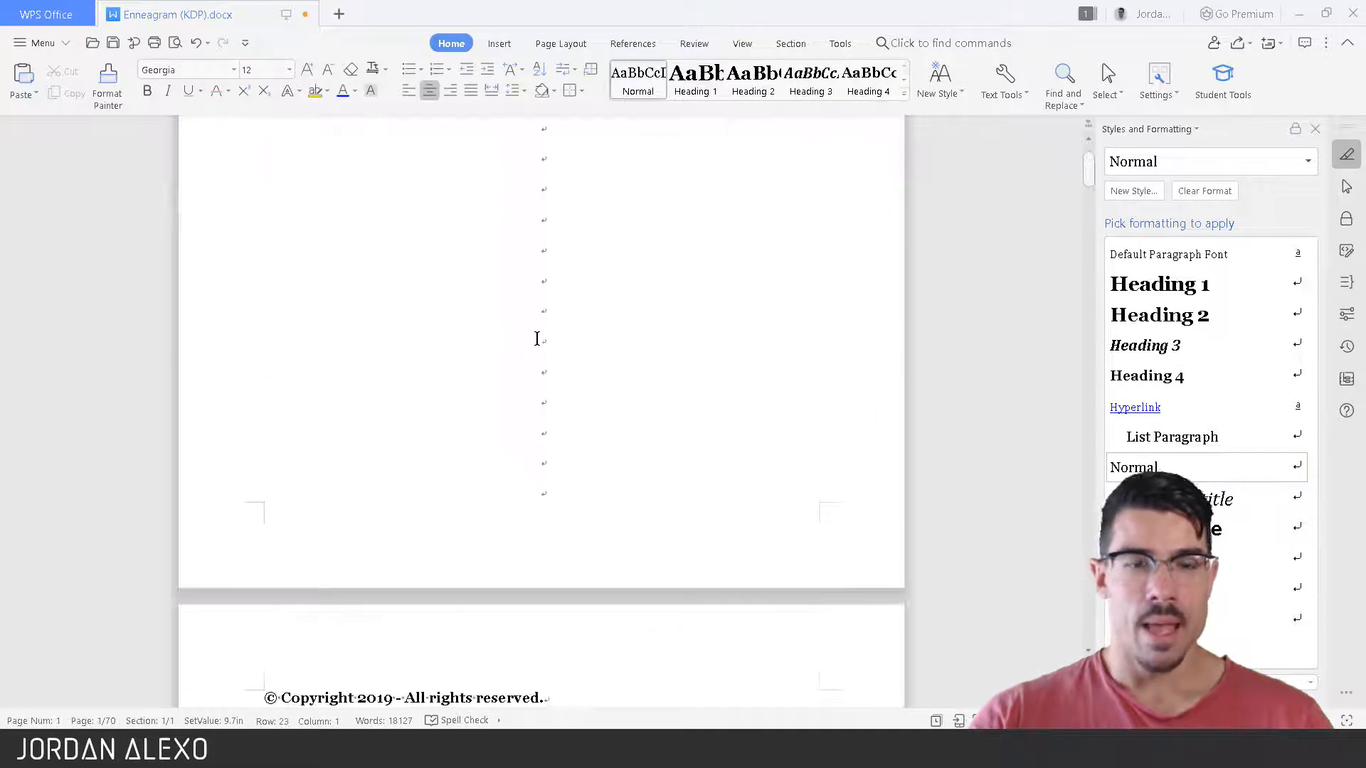
scroll(537, 339, "up", 2)
left_click_drag(597, 616, 545, 225)
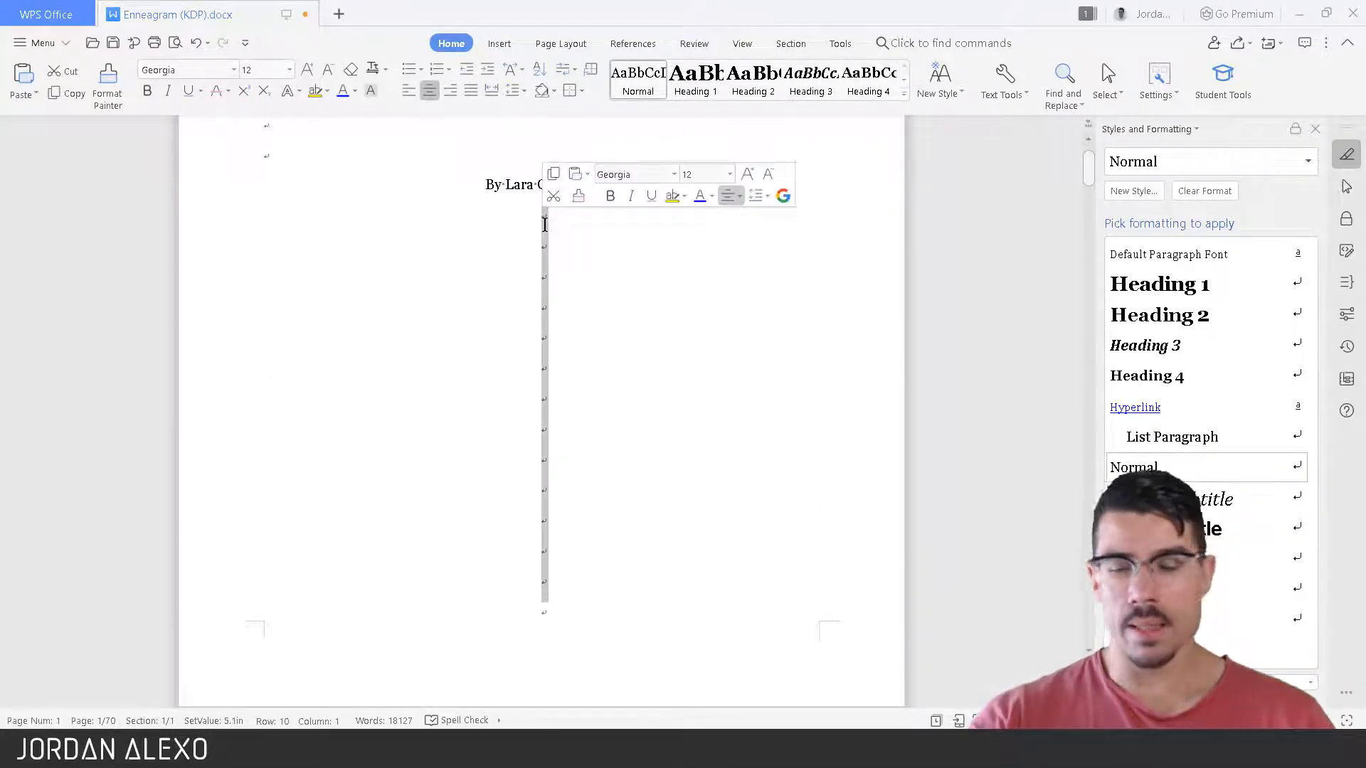
key("BackSpace")
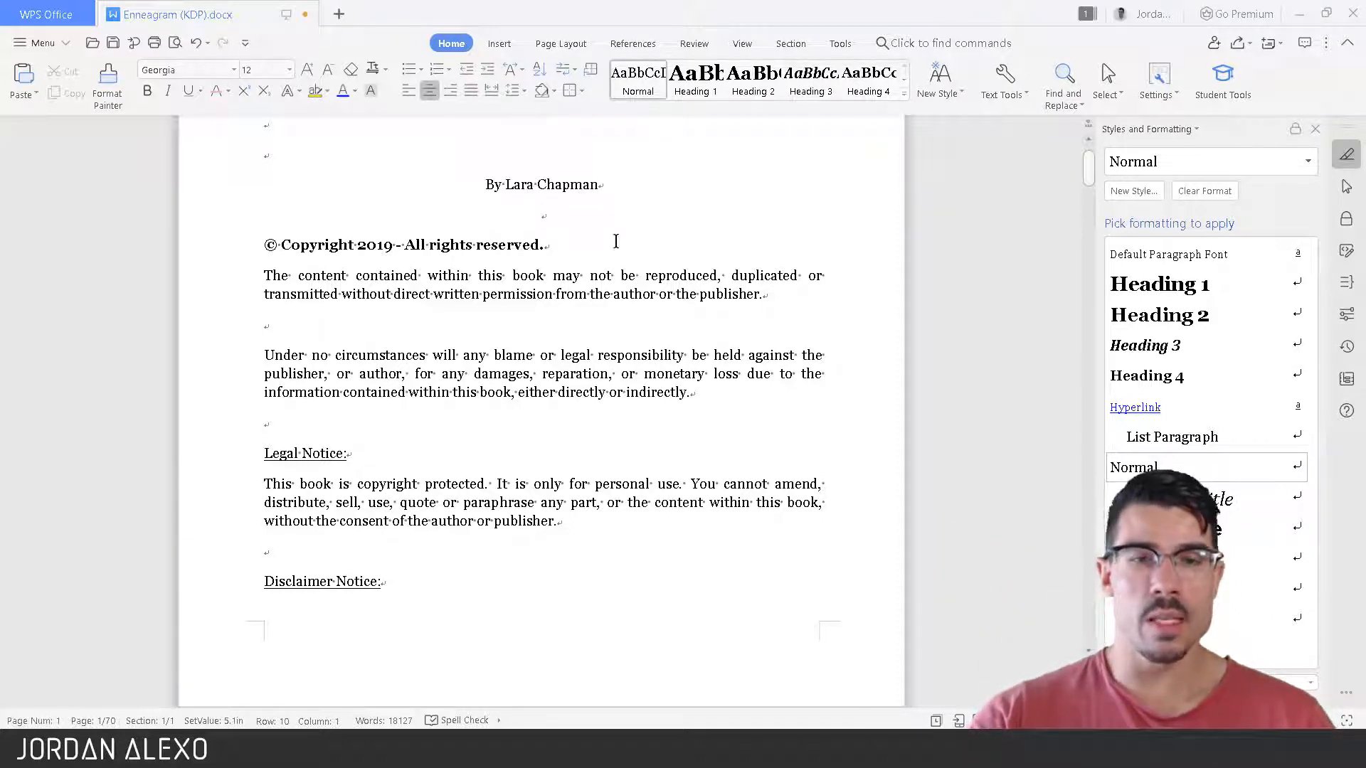
Insert a page break after the author line, and clear the empty paragraphs above the copyright heading on the new page.
left_click(627, 182)
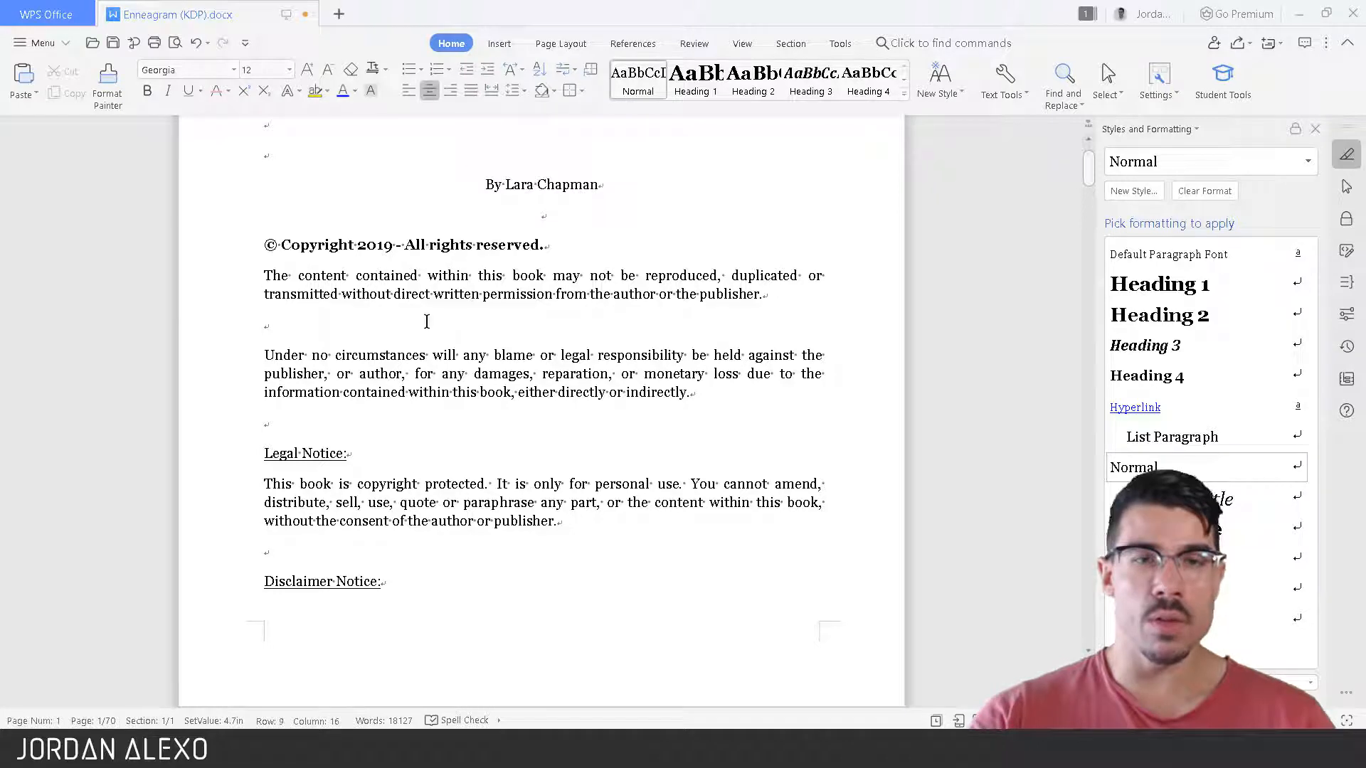
left_click(499, 44)
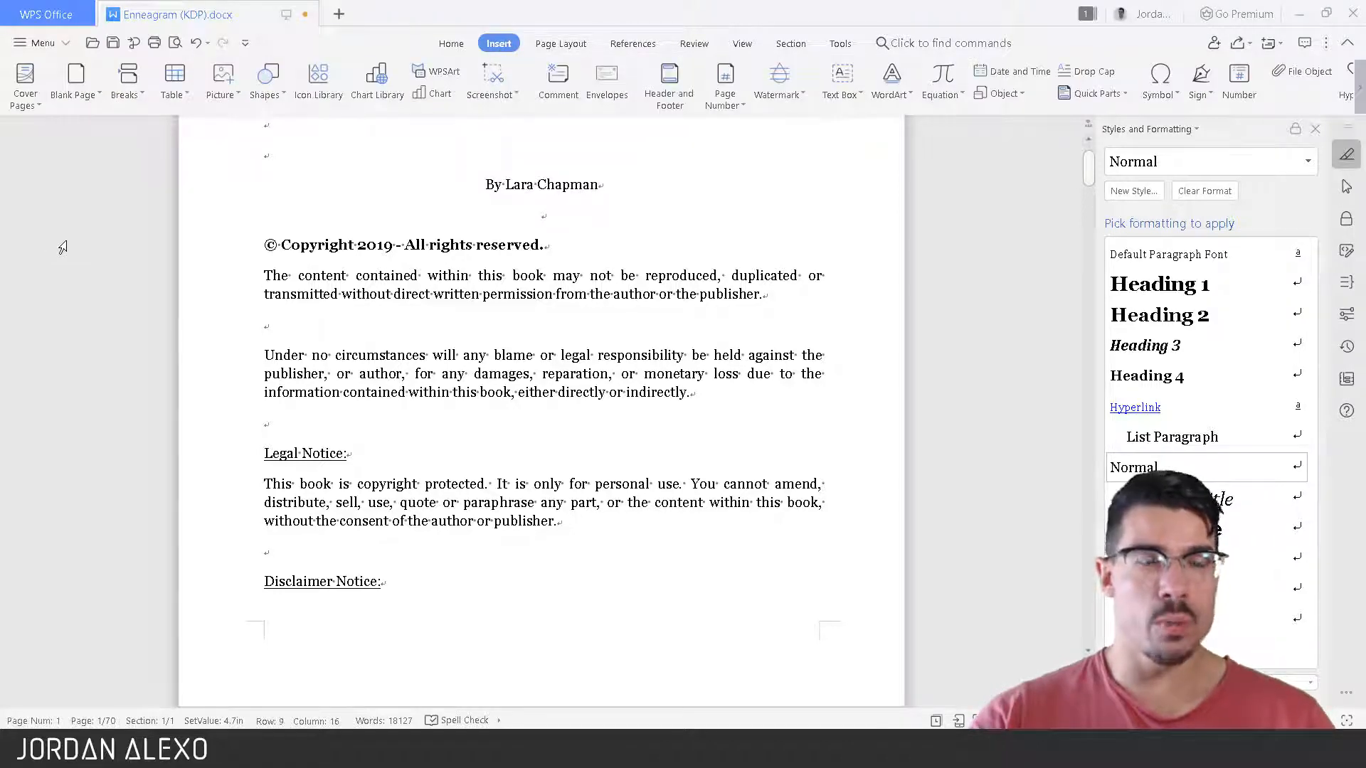
scroll(485, 325, "up", 3)
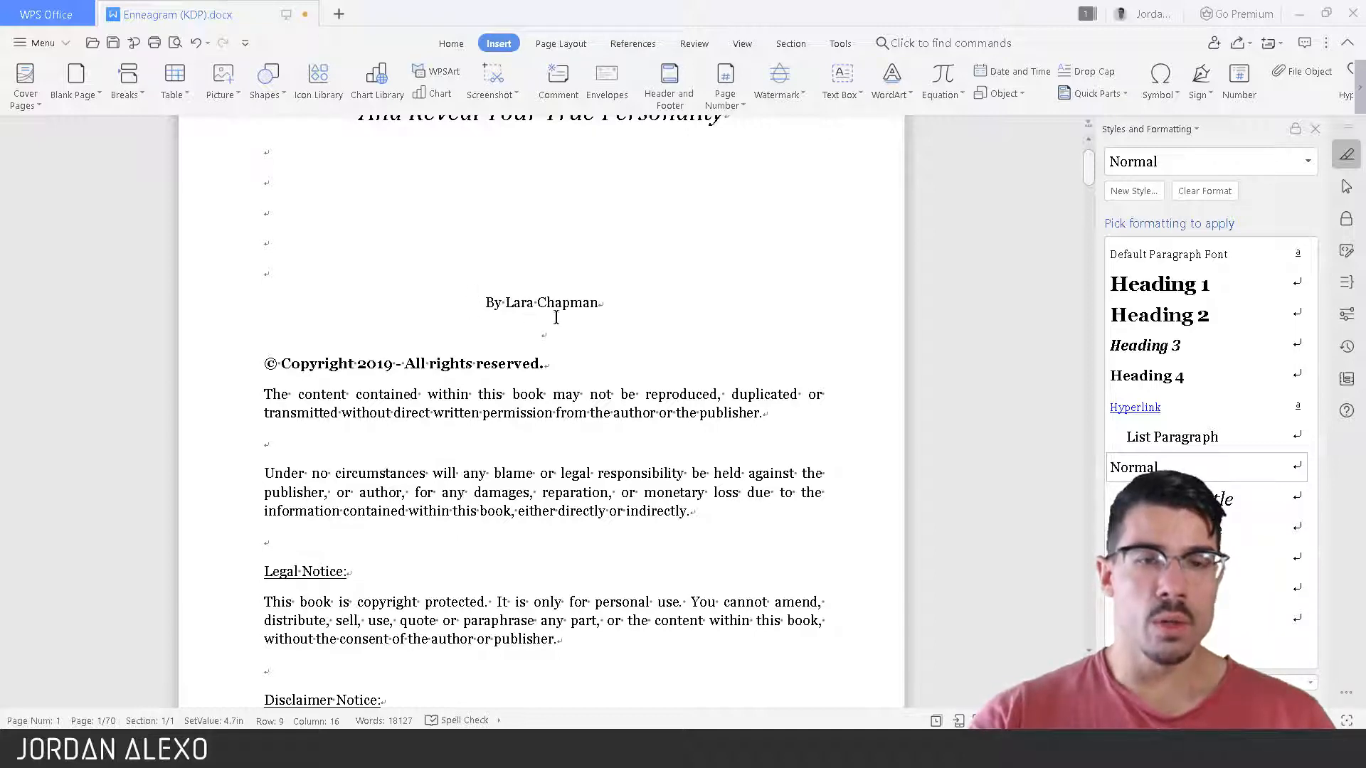
scroll(512, 341, "up", 1)
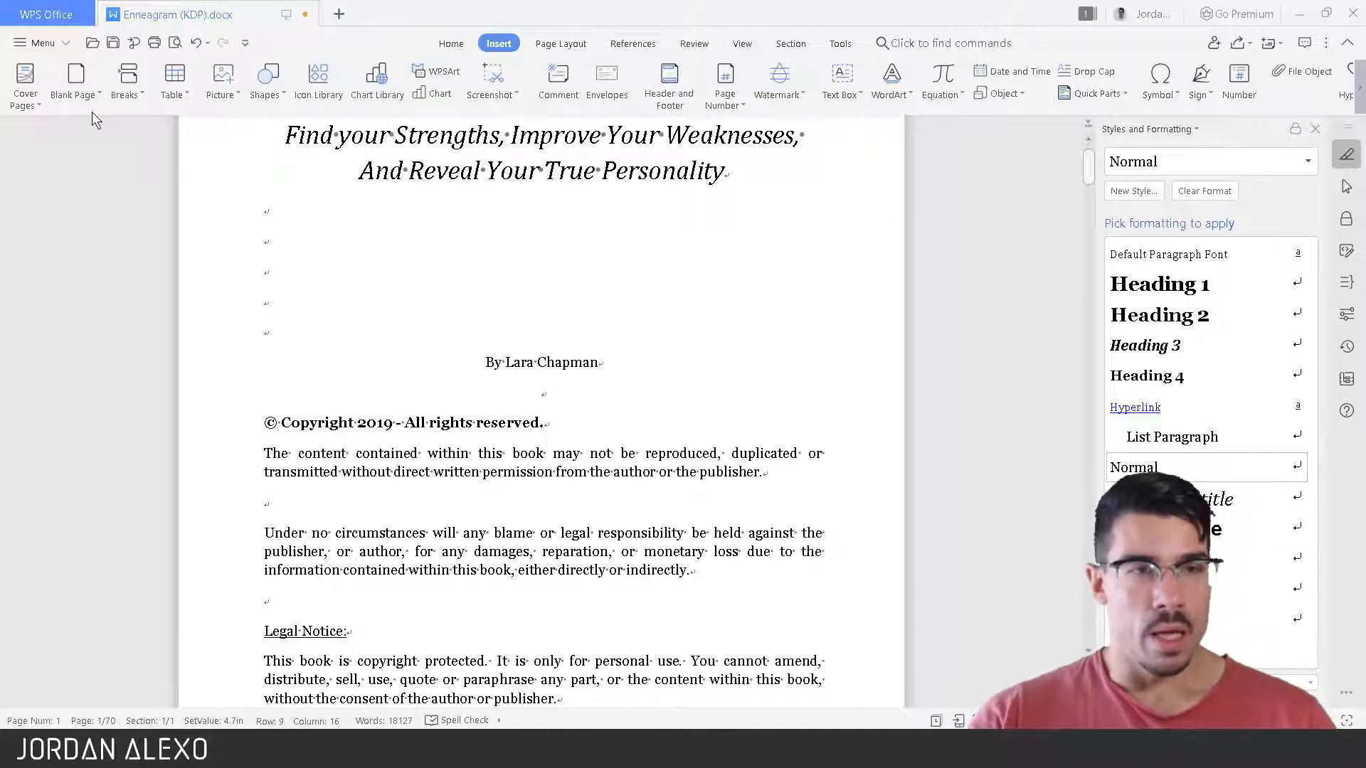
left_click(129, 93)
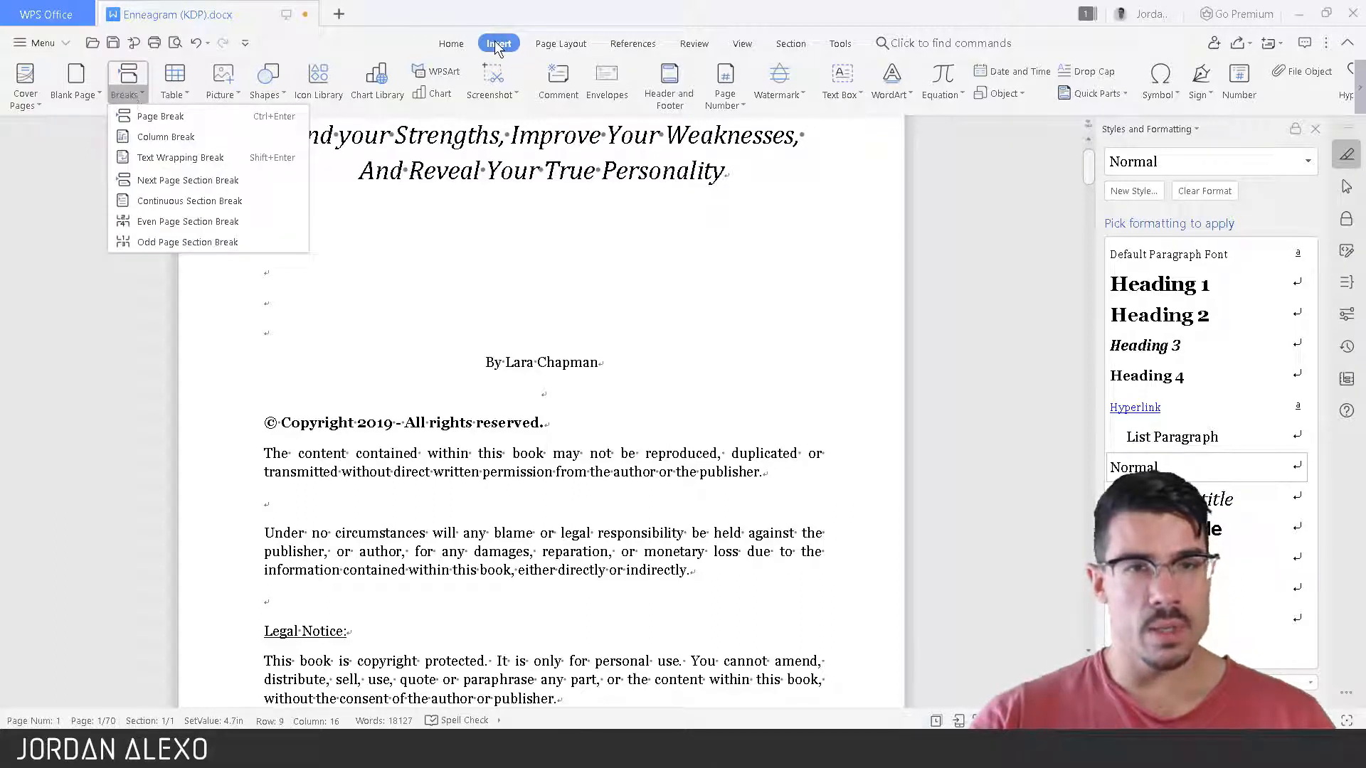
left_click(138, 116)
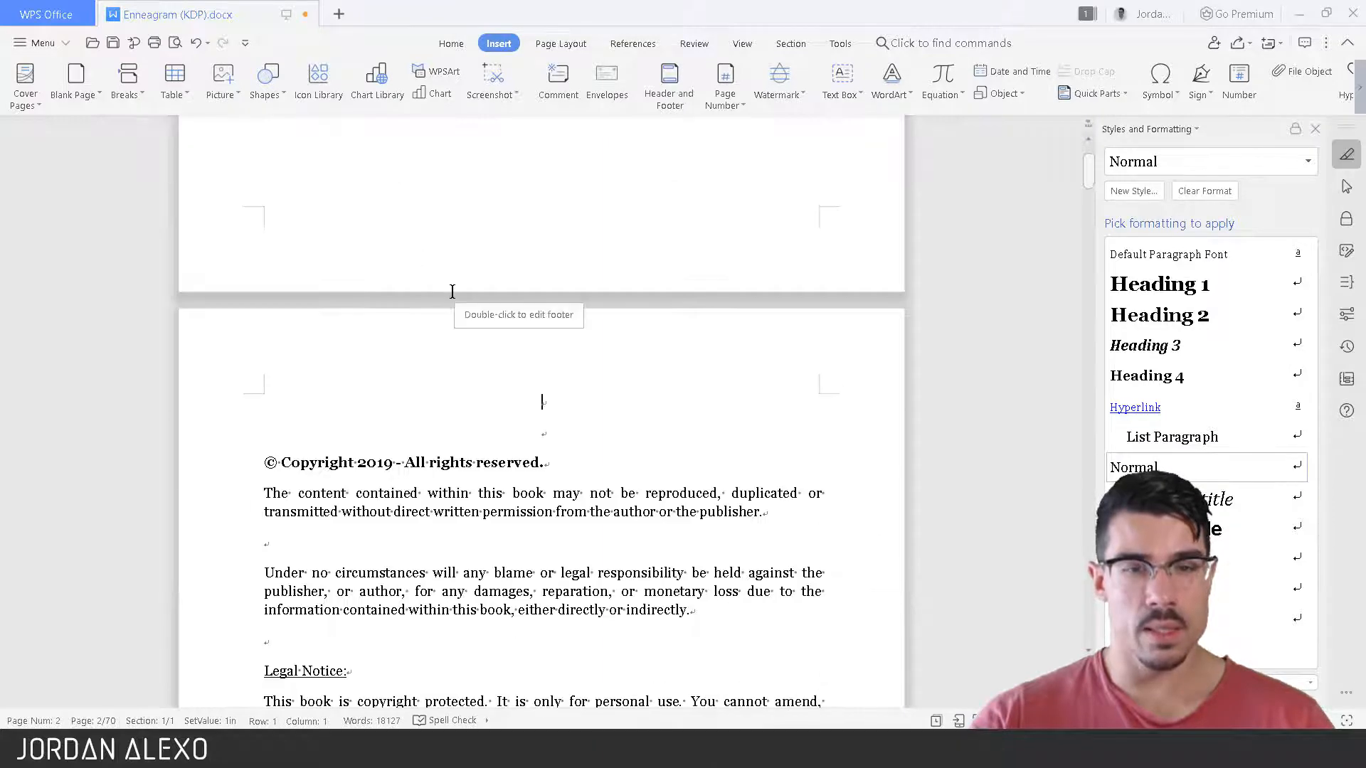
scroll(458, 302, "up", 9)
scroll(470, 310, "down", 3)
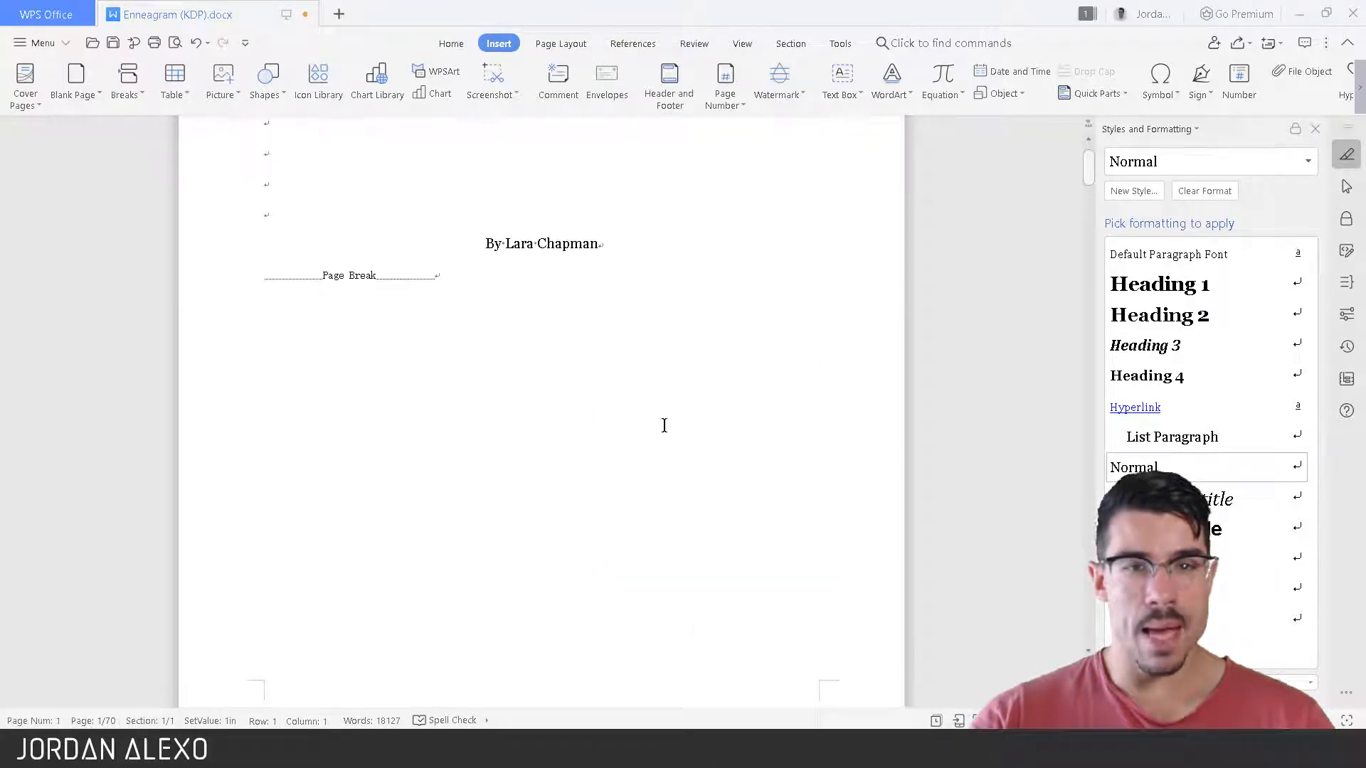
scroll(664, 425, "down", 6)
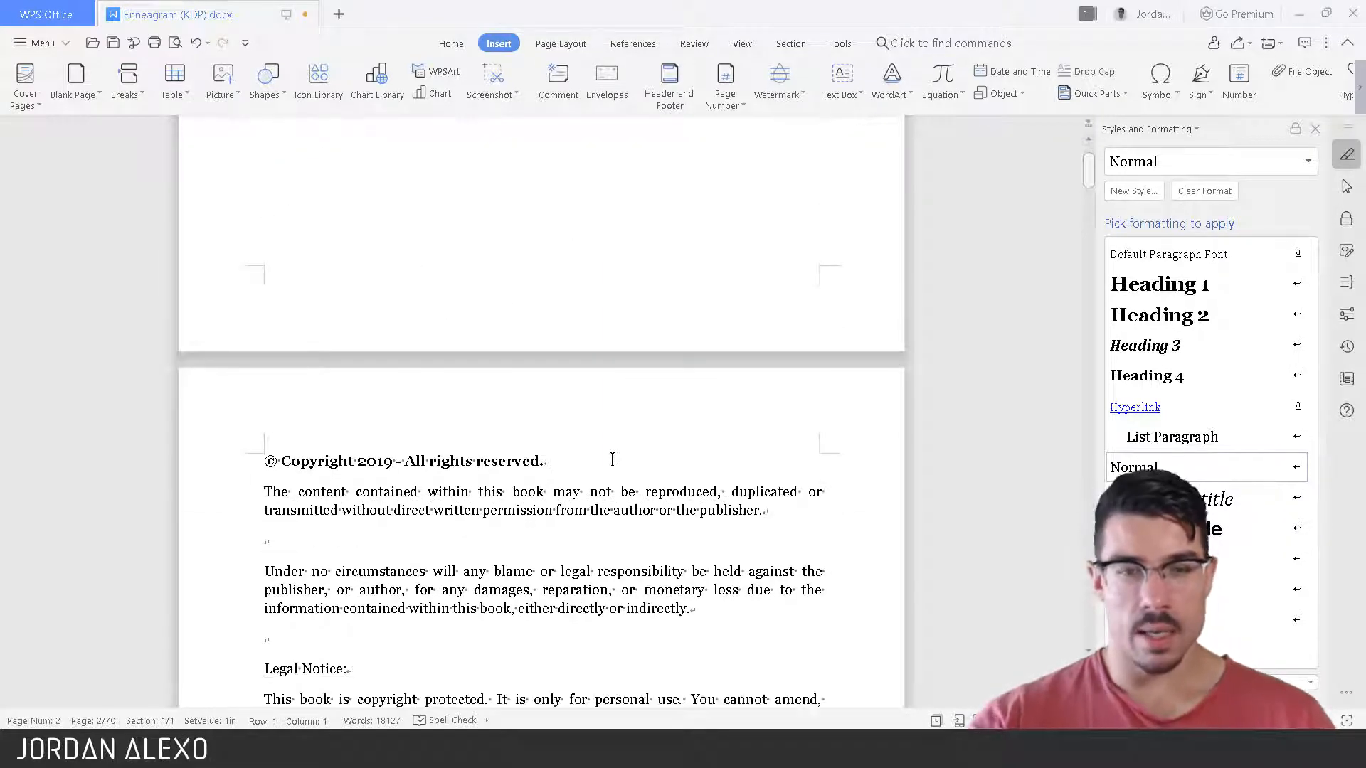
scroll(427, 420, "down", 3)
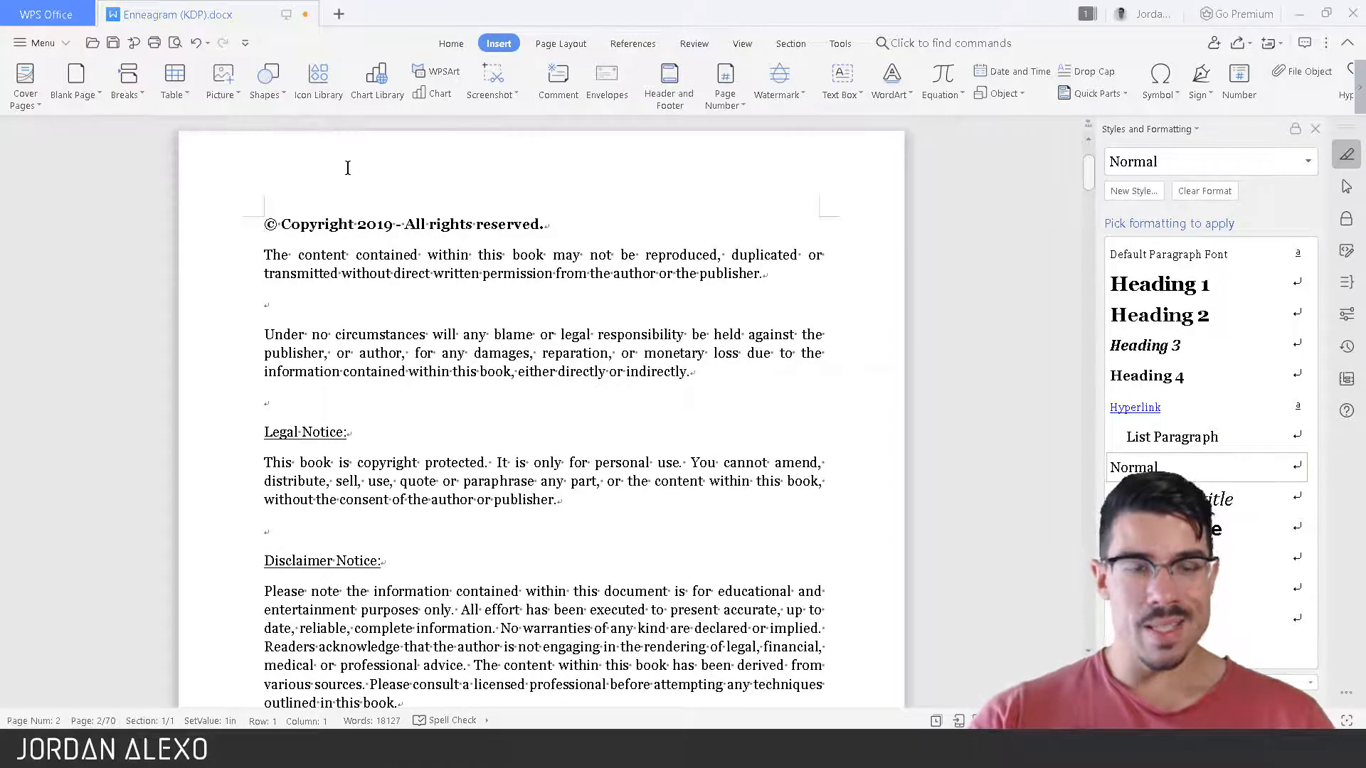
Examine the page breaks separating the copyright page, the Table of Contents and the Introduction.
scroll(348, 168, "down", 5)
scroll(400, 384, "down", 7)
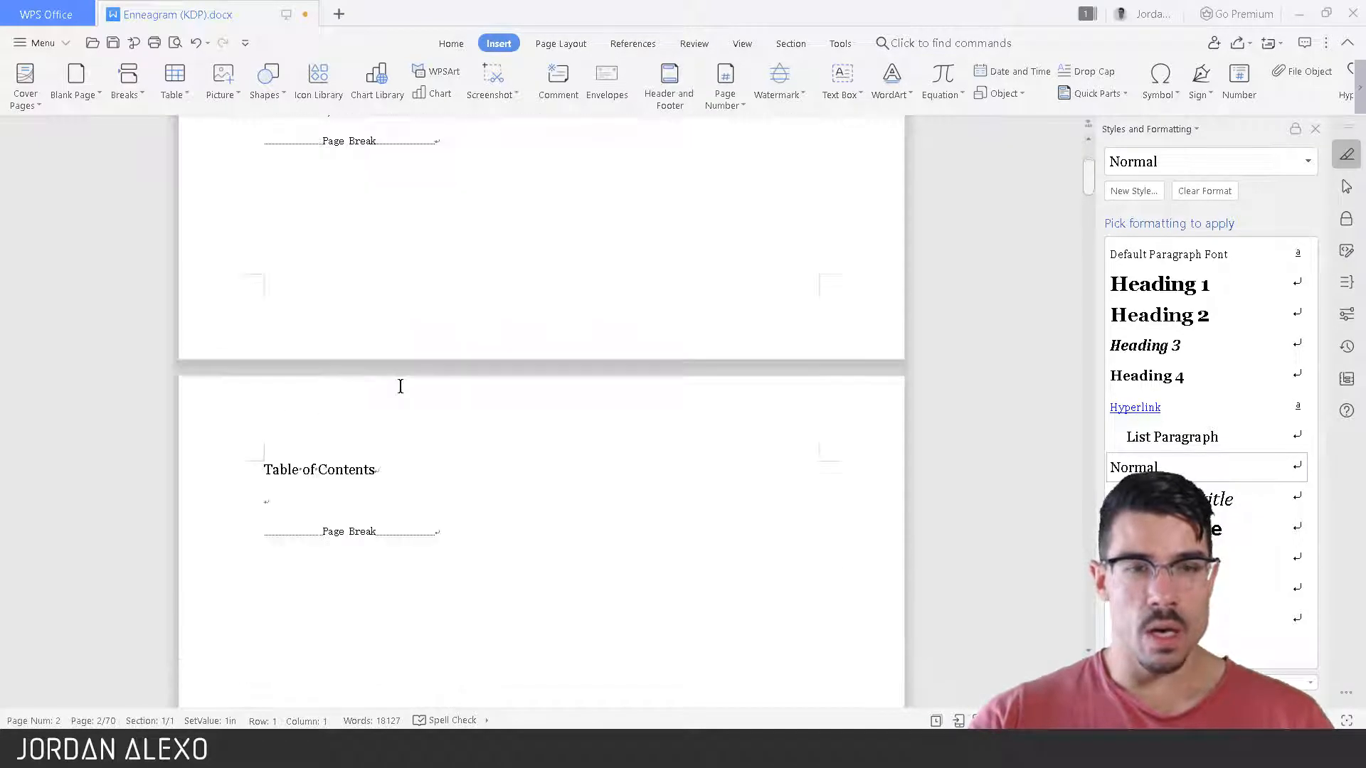
scroll(381, 360, "down", 7)
scroll(382, 360, "up", 7)
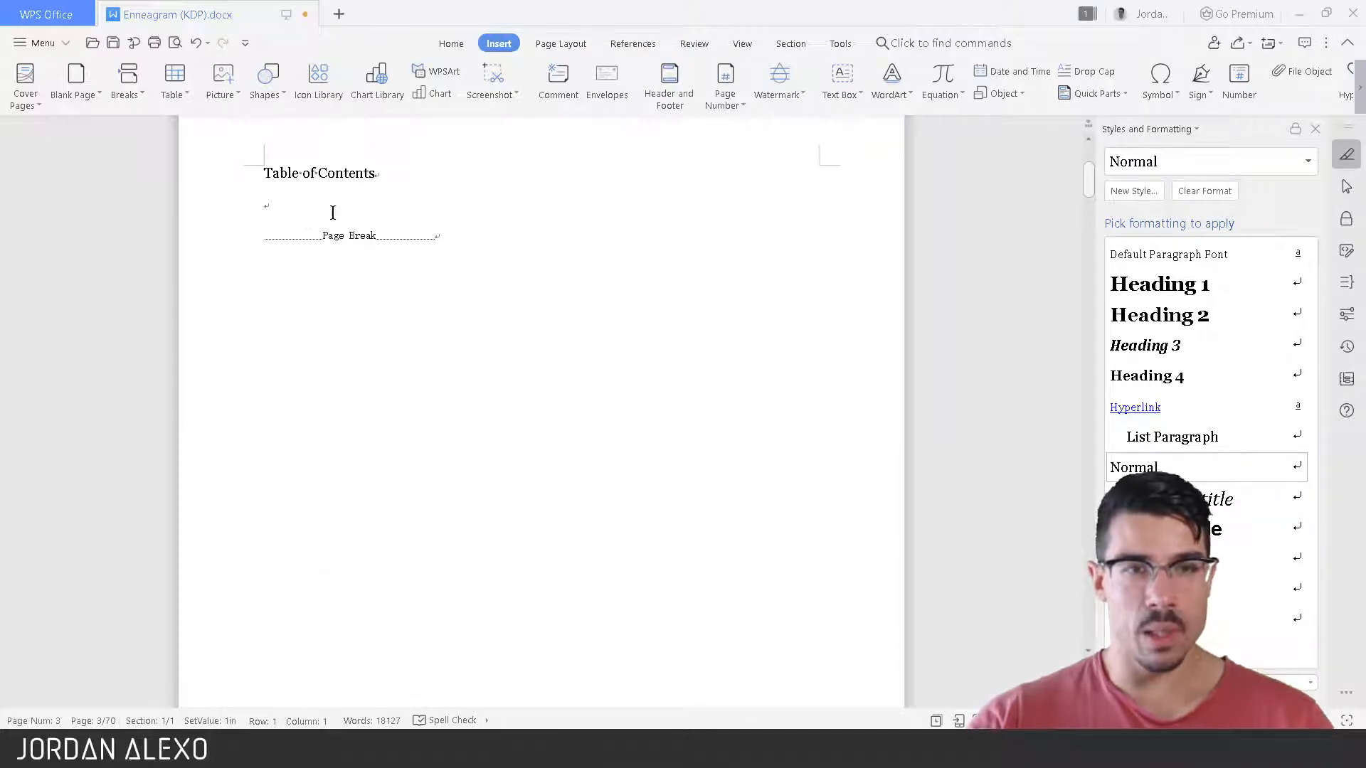
scroll(385, 425, "down", 1)
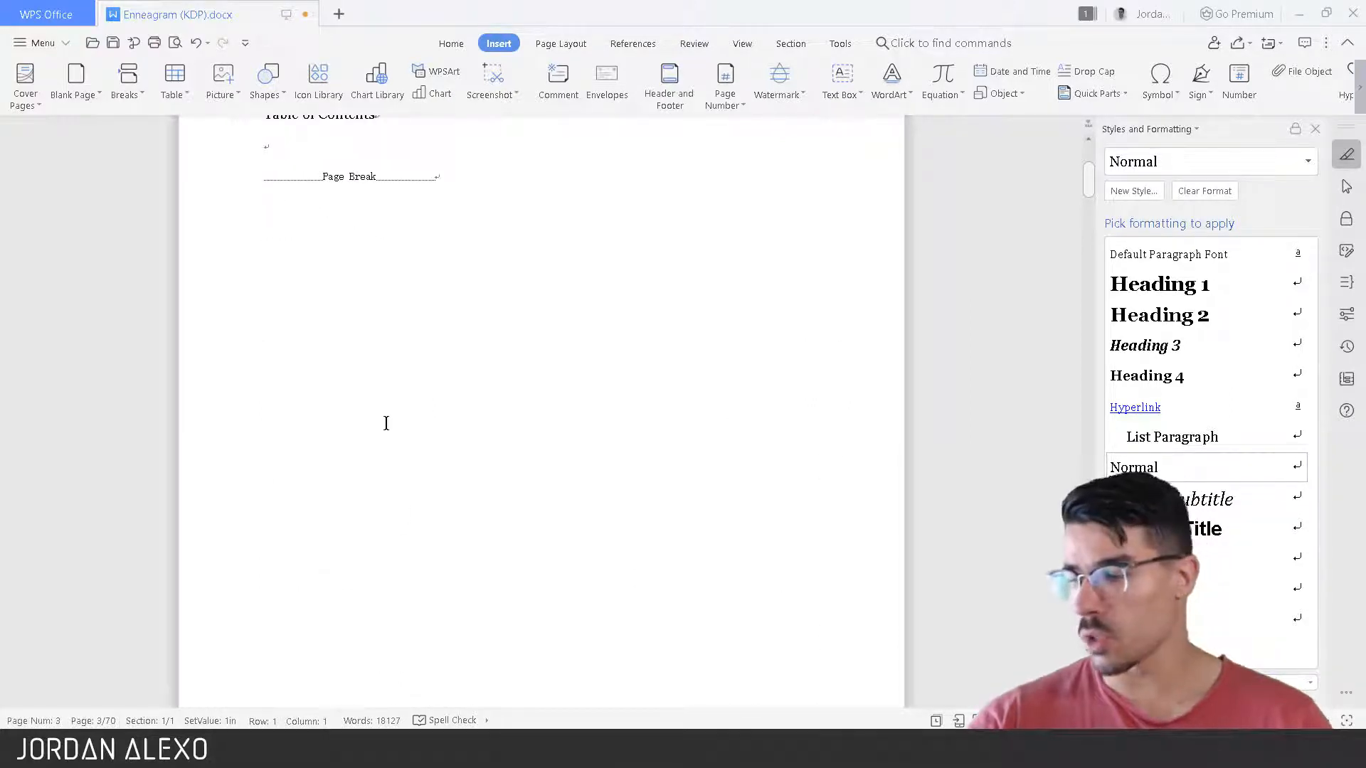
scroll(386, 423, "down", 15)
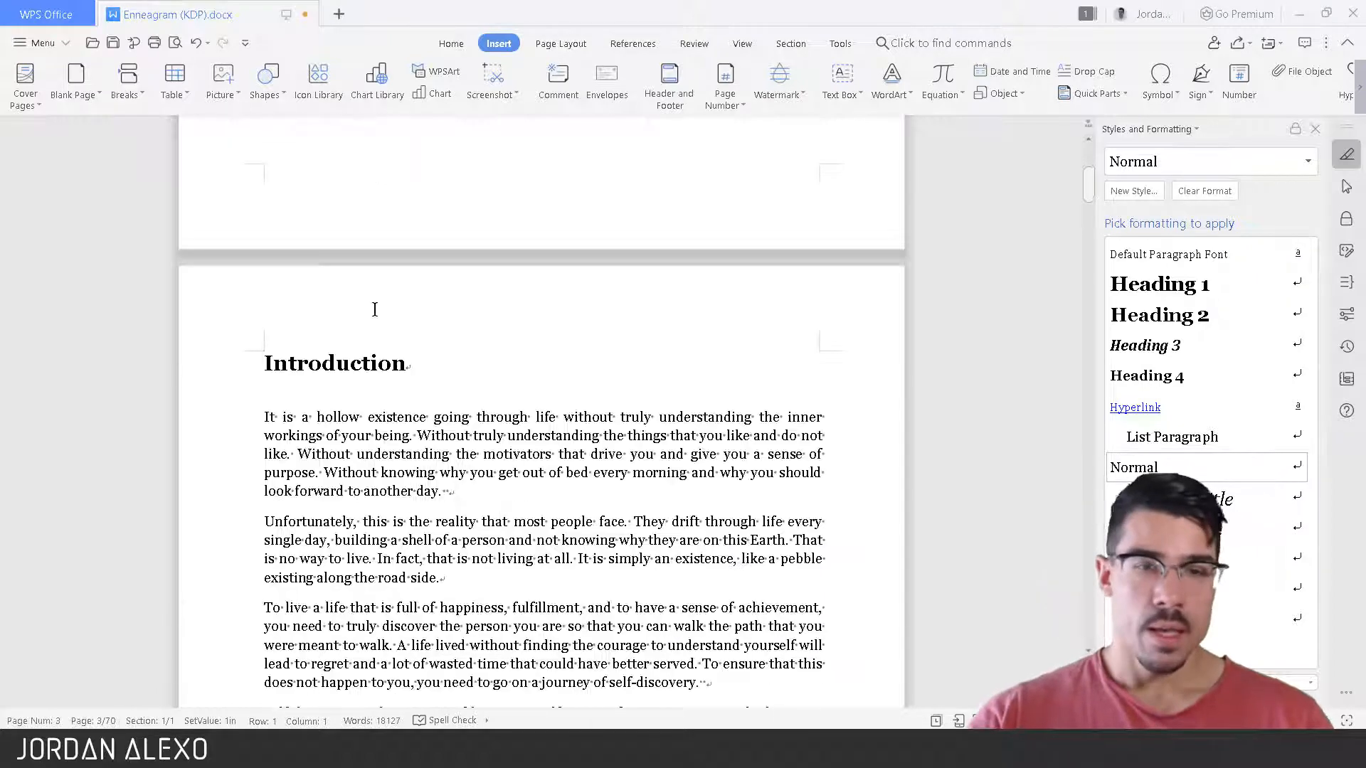
scroll(414, 375, "up", 1)
left_click(522, 264)
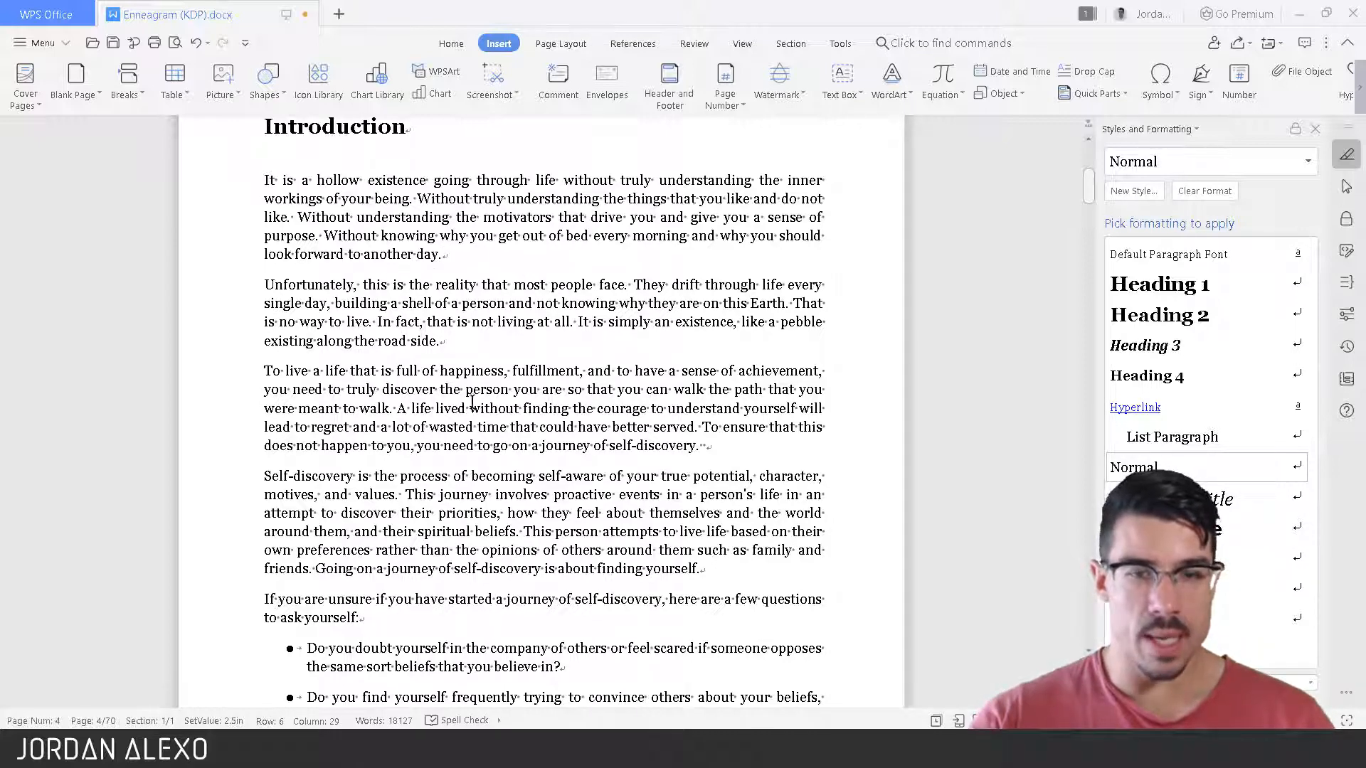
Review the Introduction's body text, bulleted lists and subheadings through to its final section.
scroll(498, 390, "down", 3)
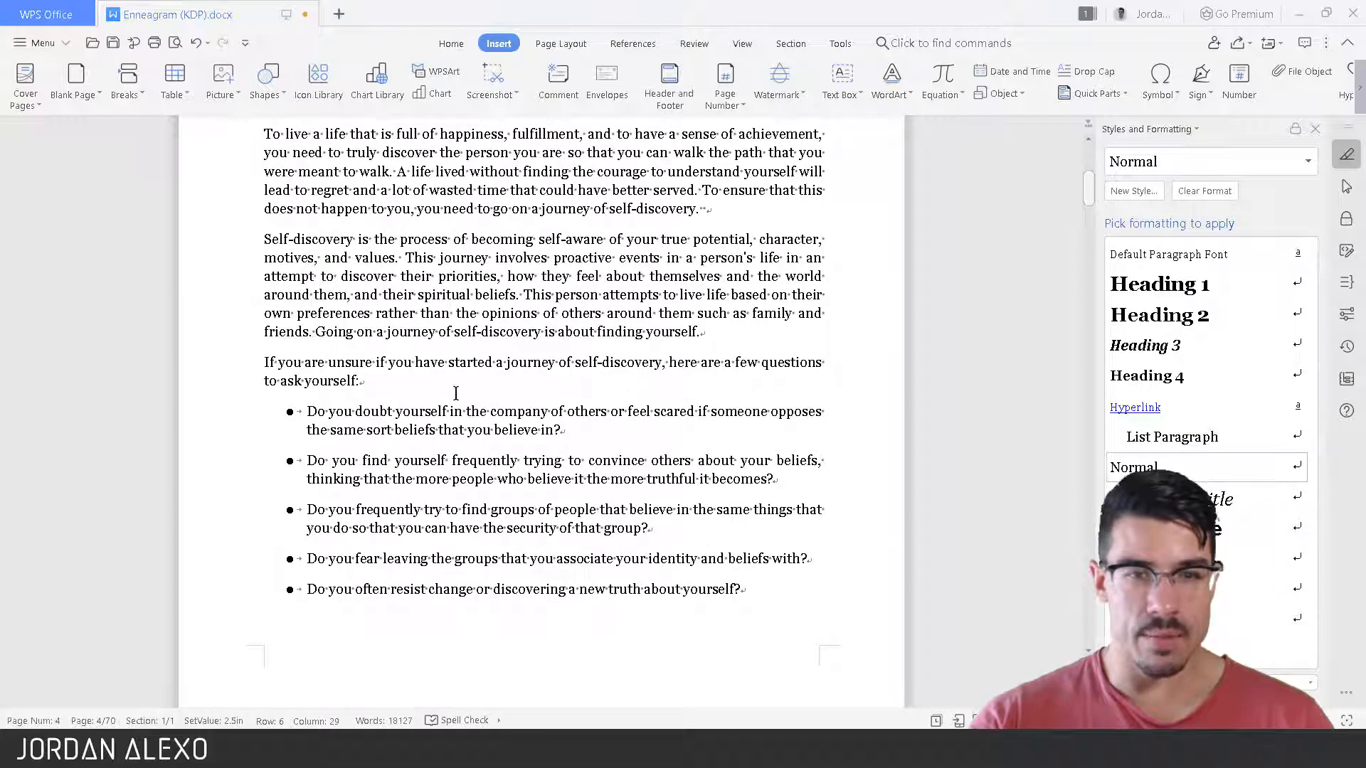
scroll(456, 394, "down", 2)
scroll(578, 280, "down", 2)
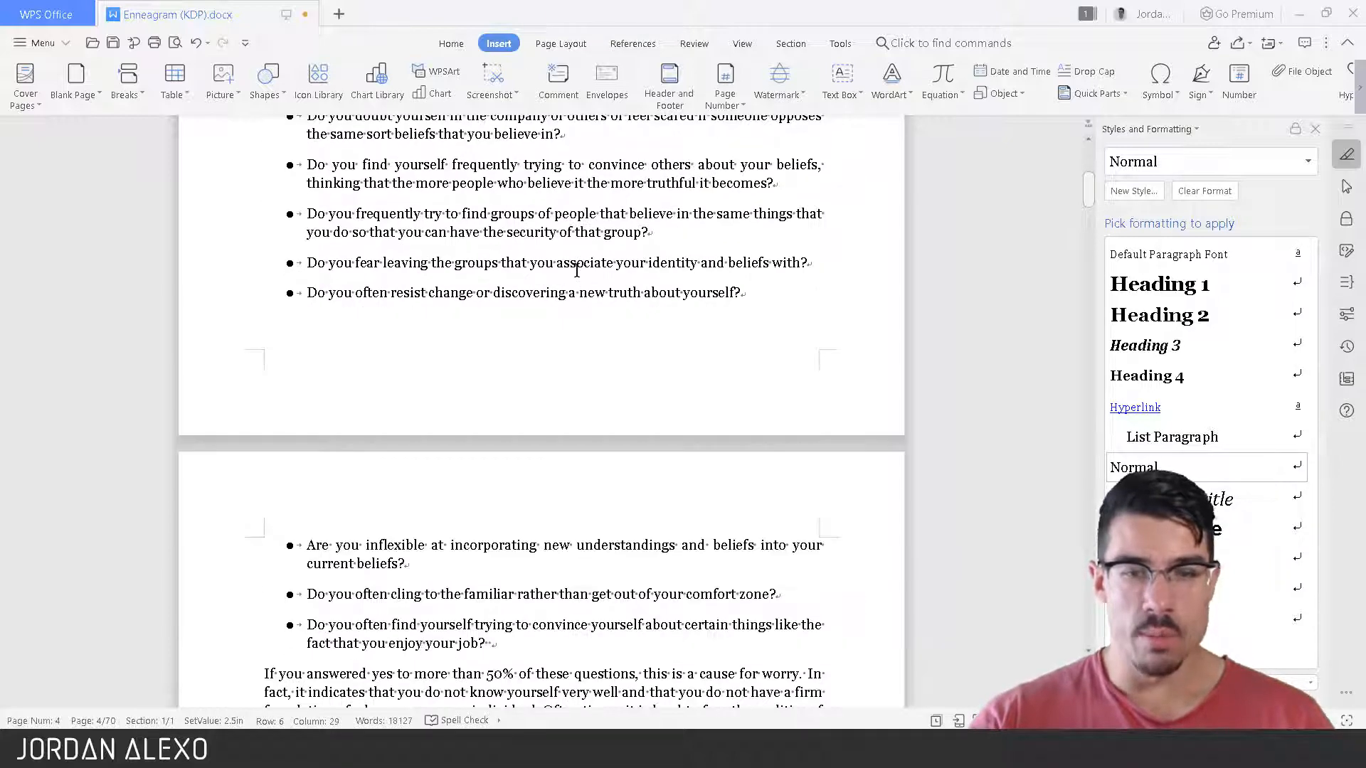
scroll(580, 249, "down", 6)
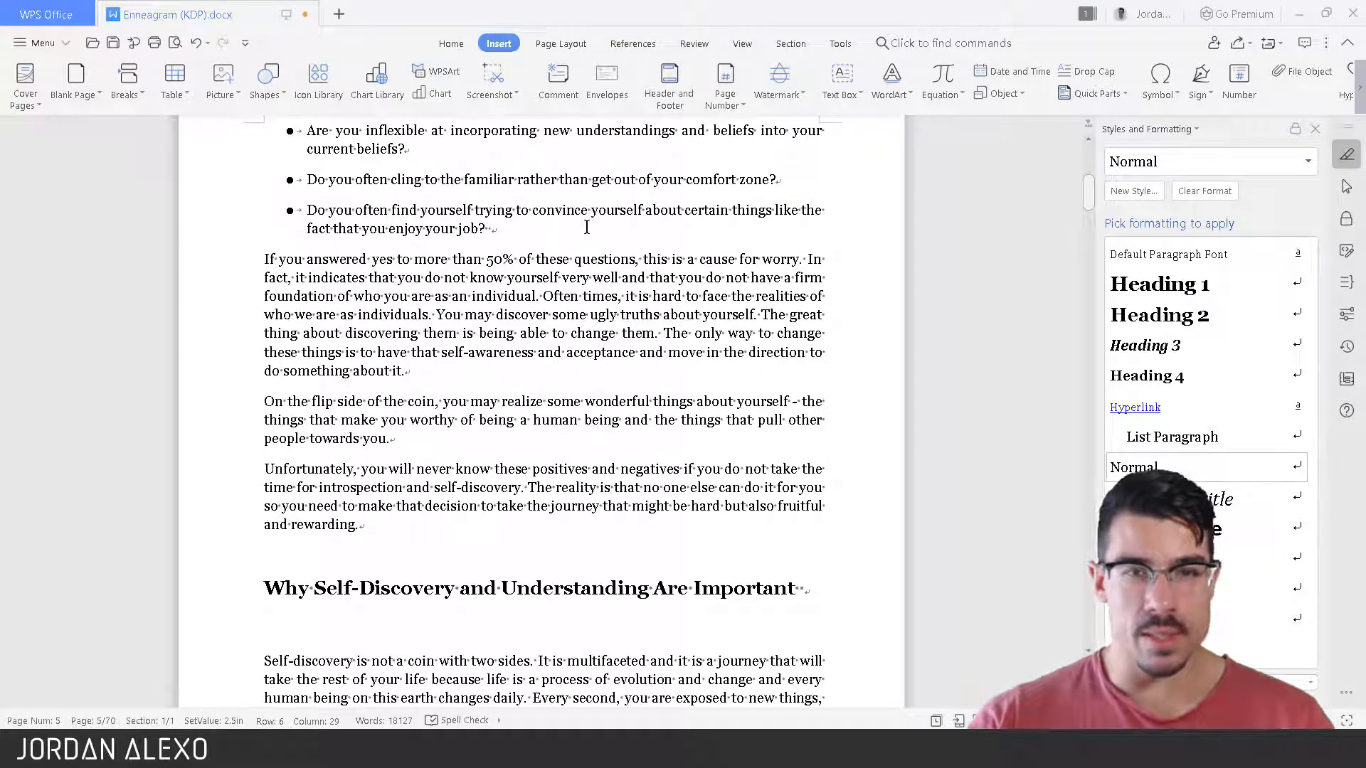
left_click(600, 228)
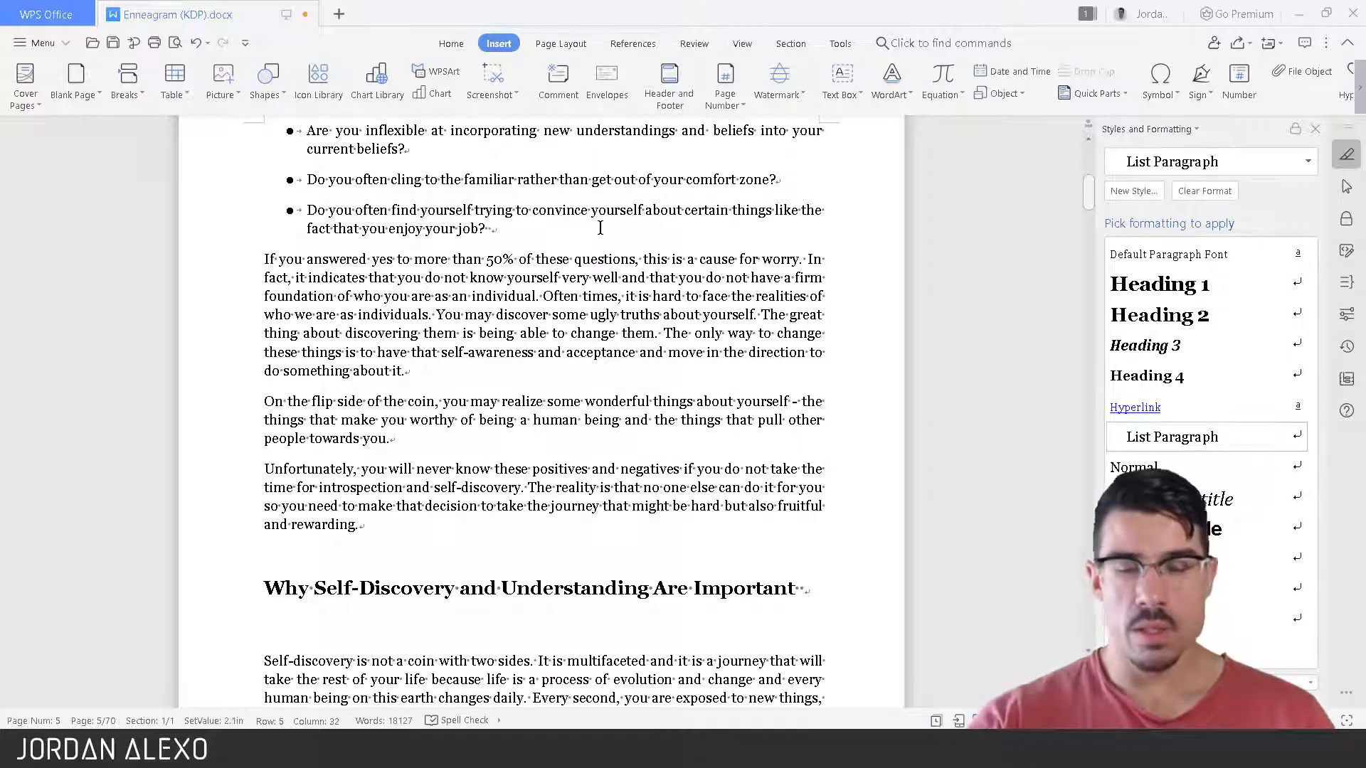
scroll(476, 281, "down", 2)
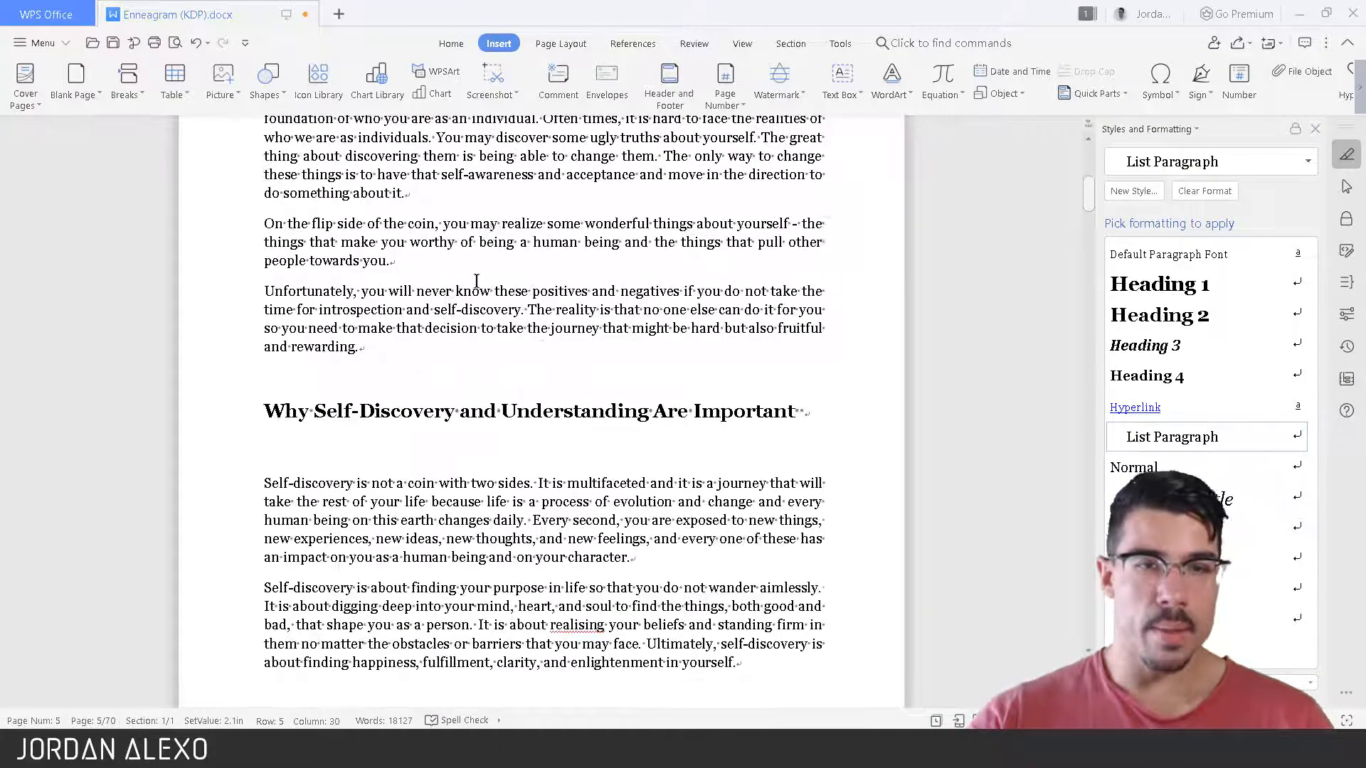
scroll(494, 238, "down", 5)
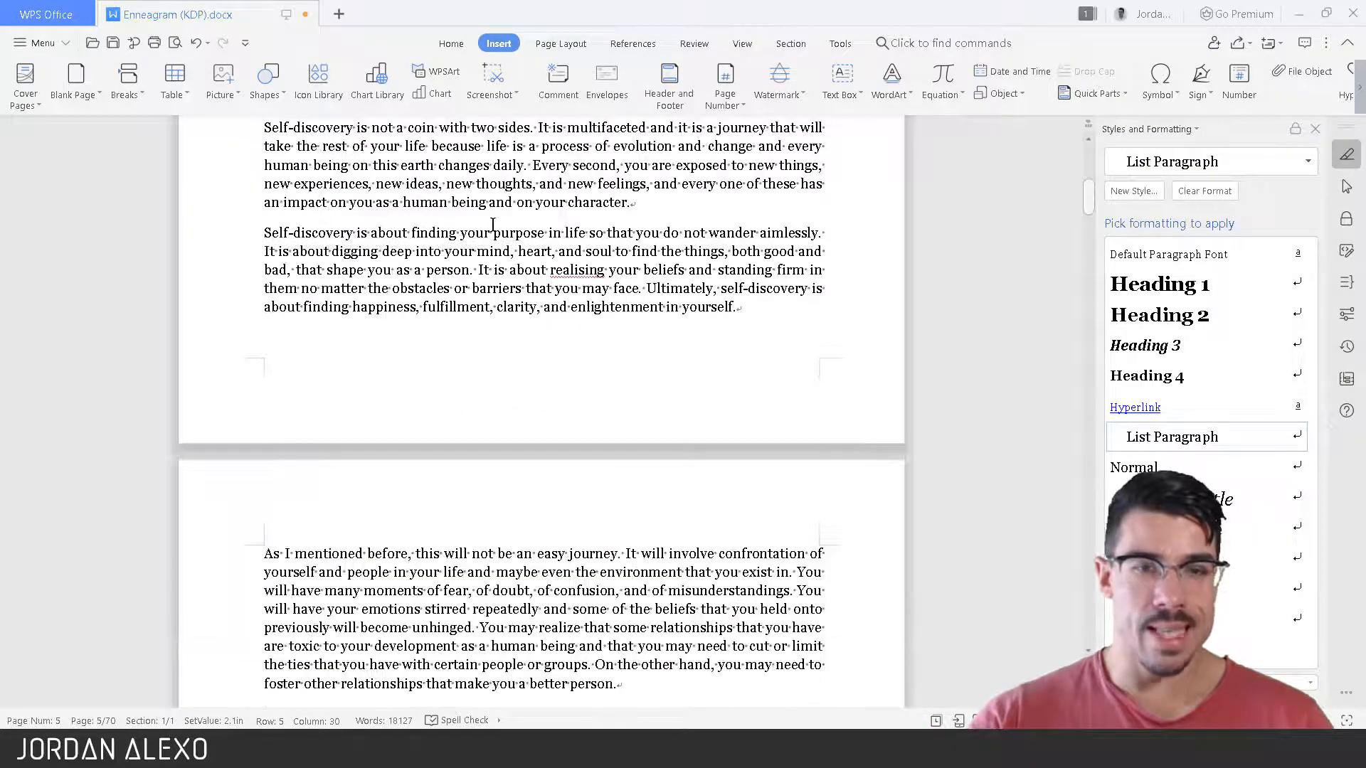
scroll(492, 224, "down", 15)
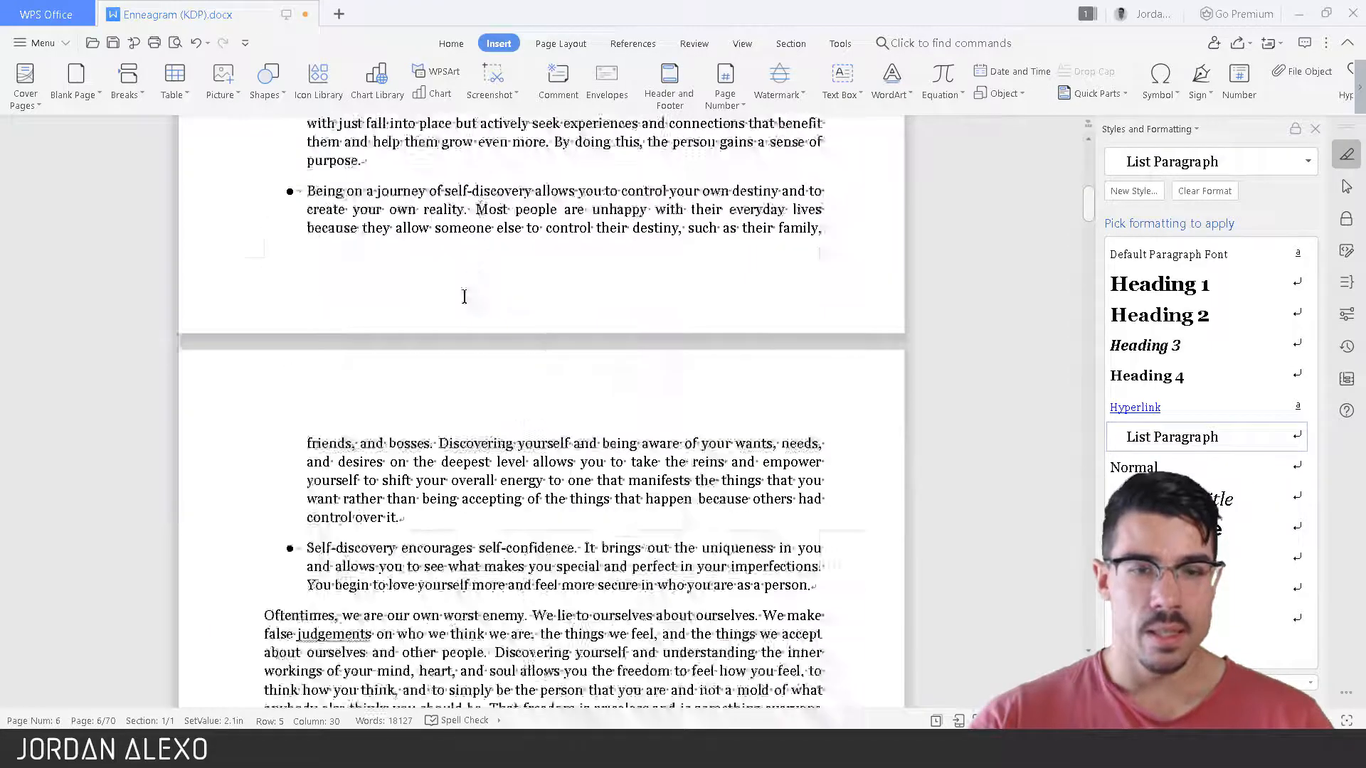
scroll(464, 296, "down", 4)
left_click(610, 433)
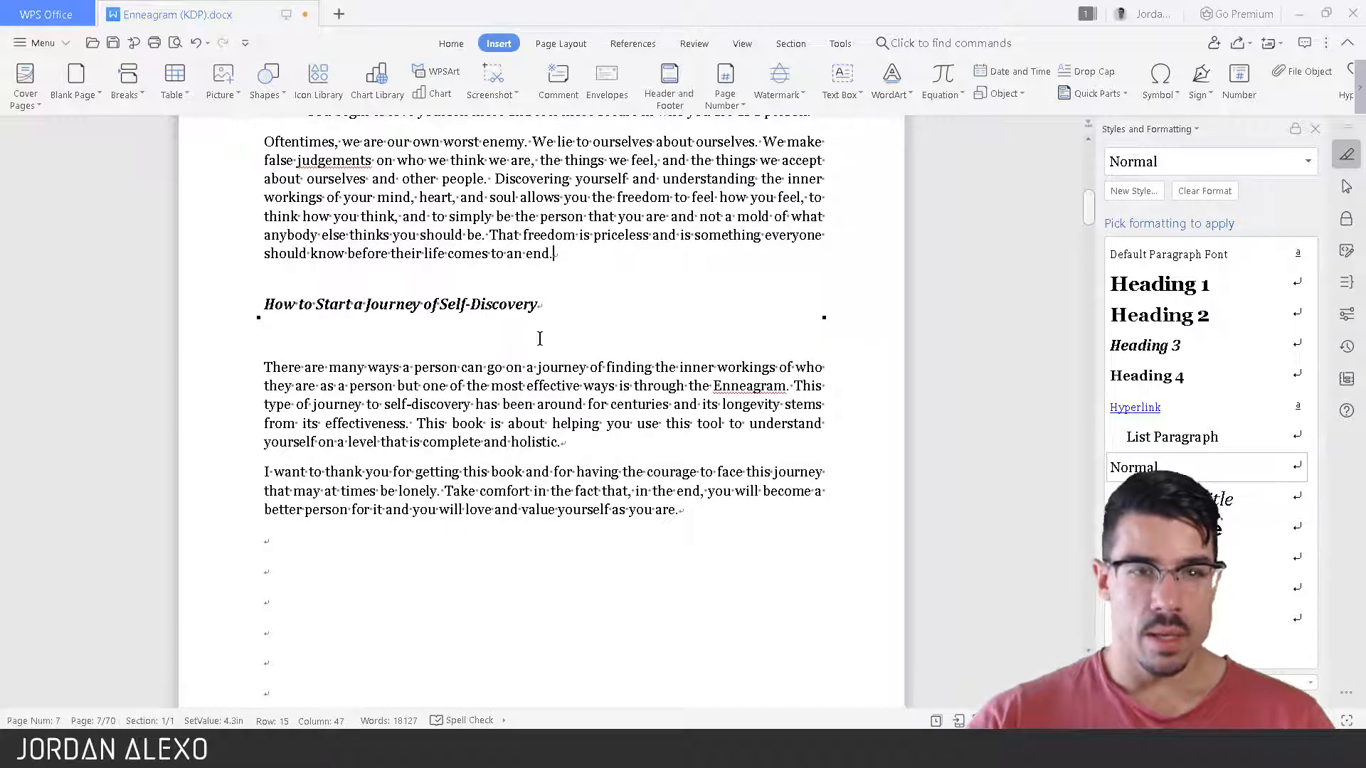
Delete the empty paragraphs between the Introduction's last paragraph and the Chapter 1 title.
scroll(543, 342, "down", 6)
scroll(402, 521, "up", 3)
scroll(402, 521, "down", 2)
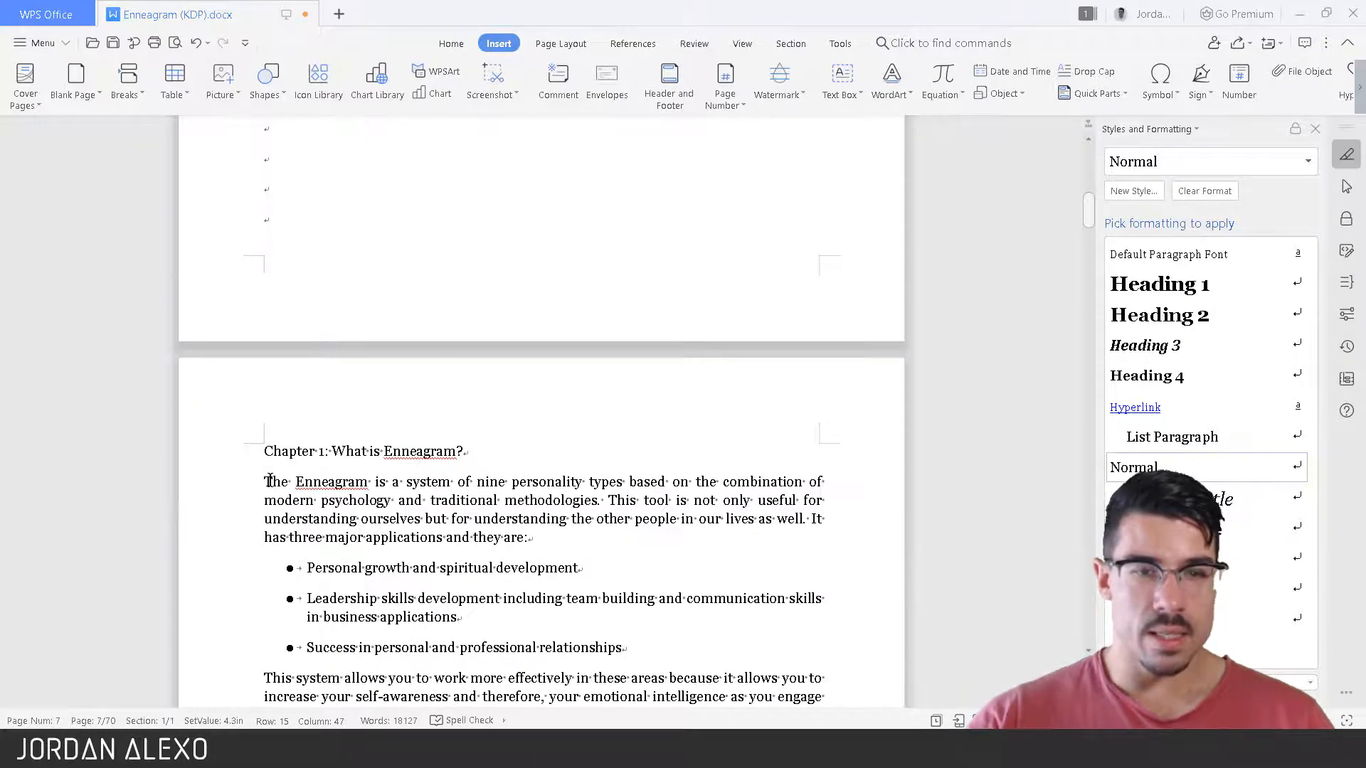
scroll(466, 384, "up", 2)
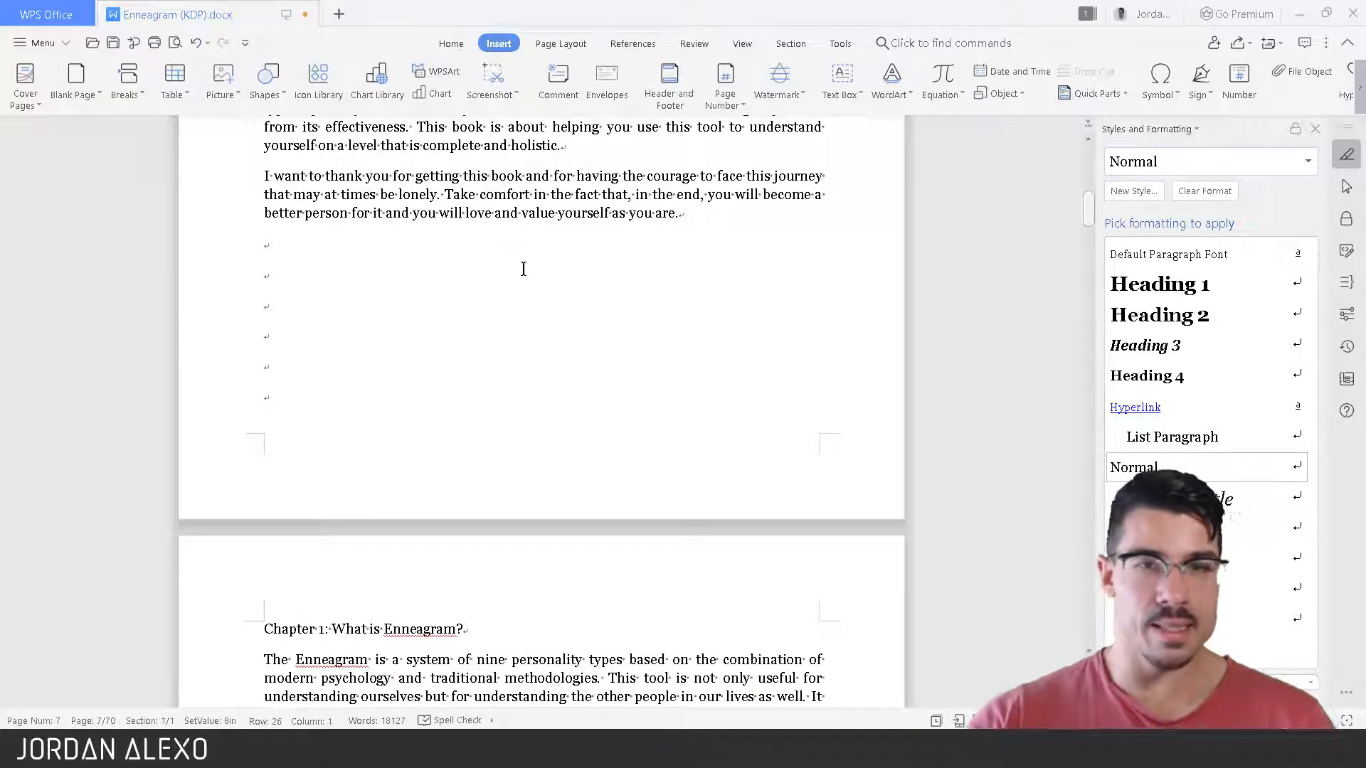
left_click_drag(680, 391, 732, 225)
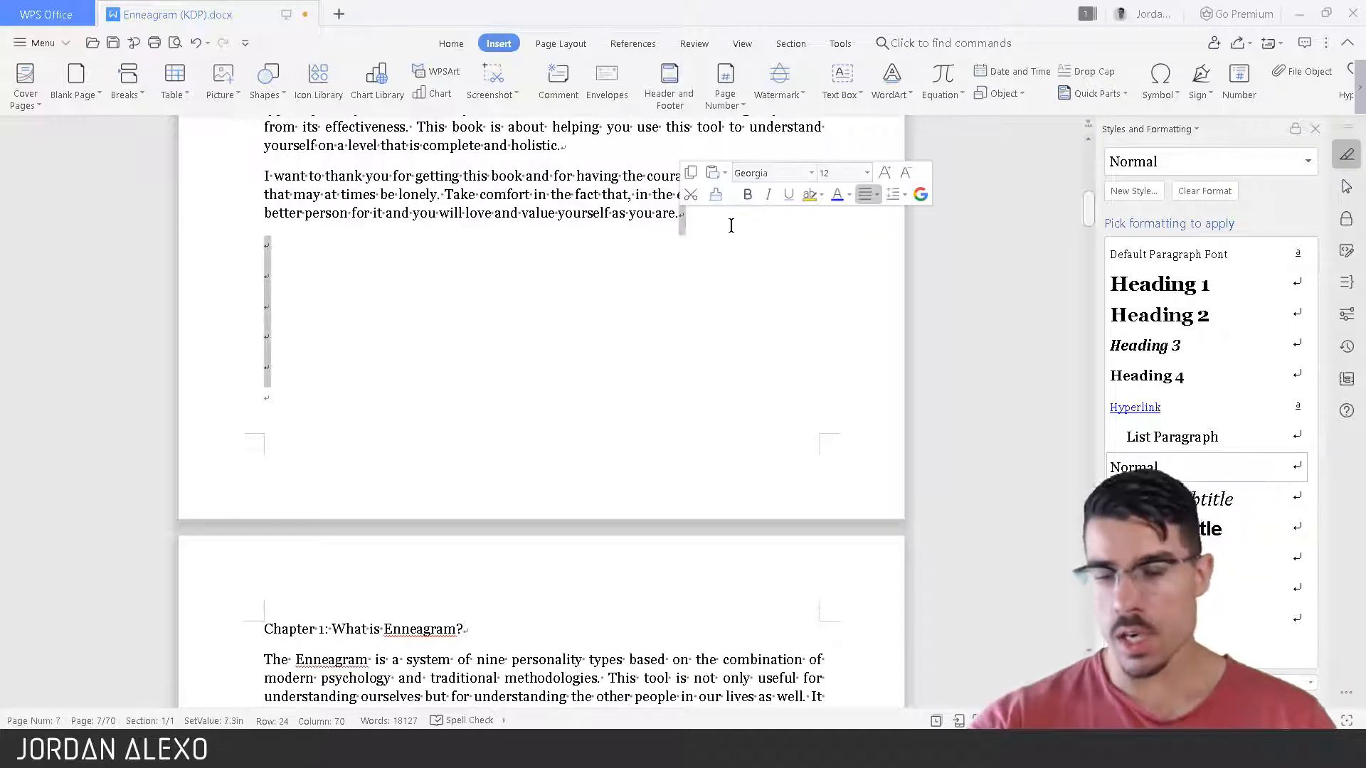
key("Delete")
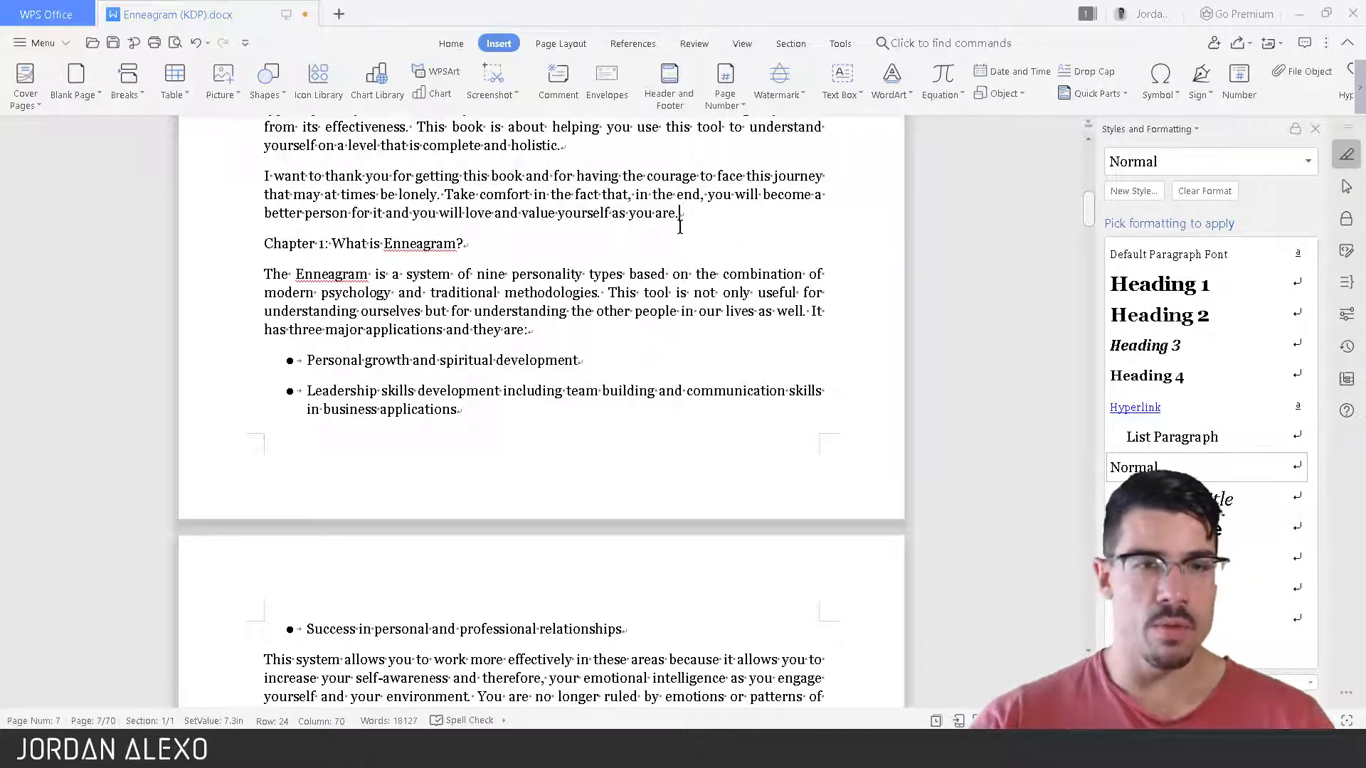
Apply the Heading 1 style to the "Chapter 1: What is Enneagram?" line.
left_click_drag(680, 225, 239, 247)
left_click(499, 243)
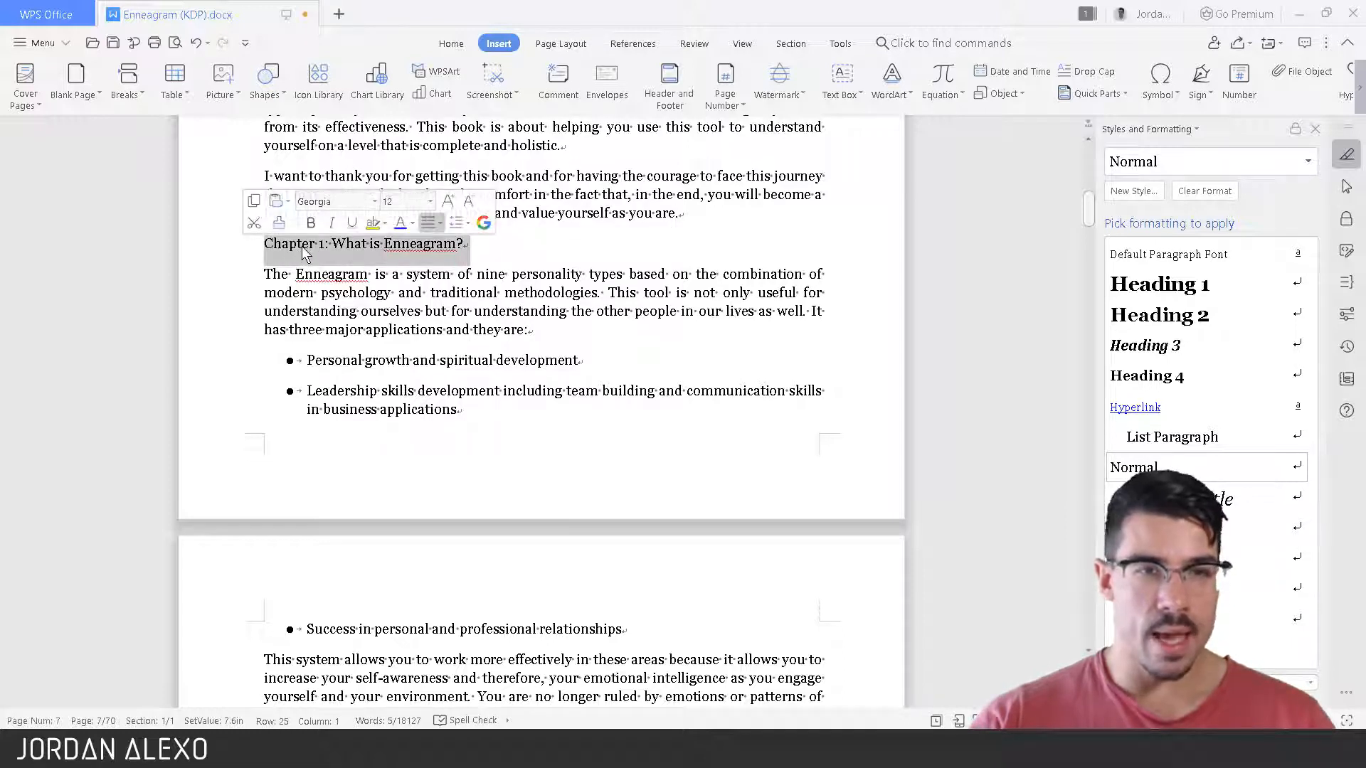
left_click(451, 43)
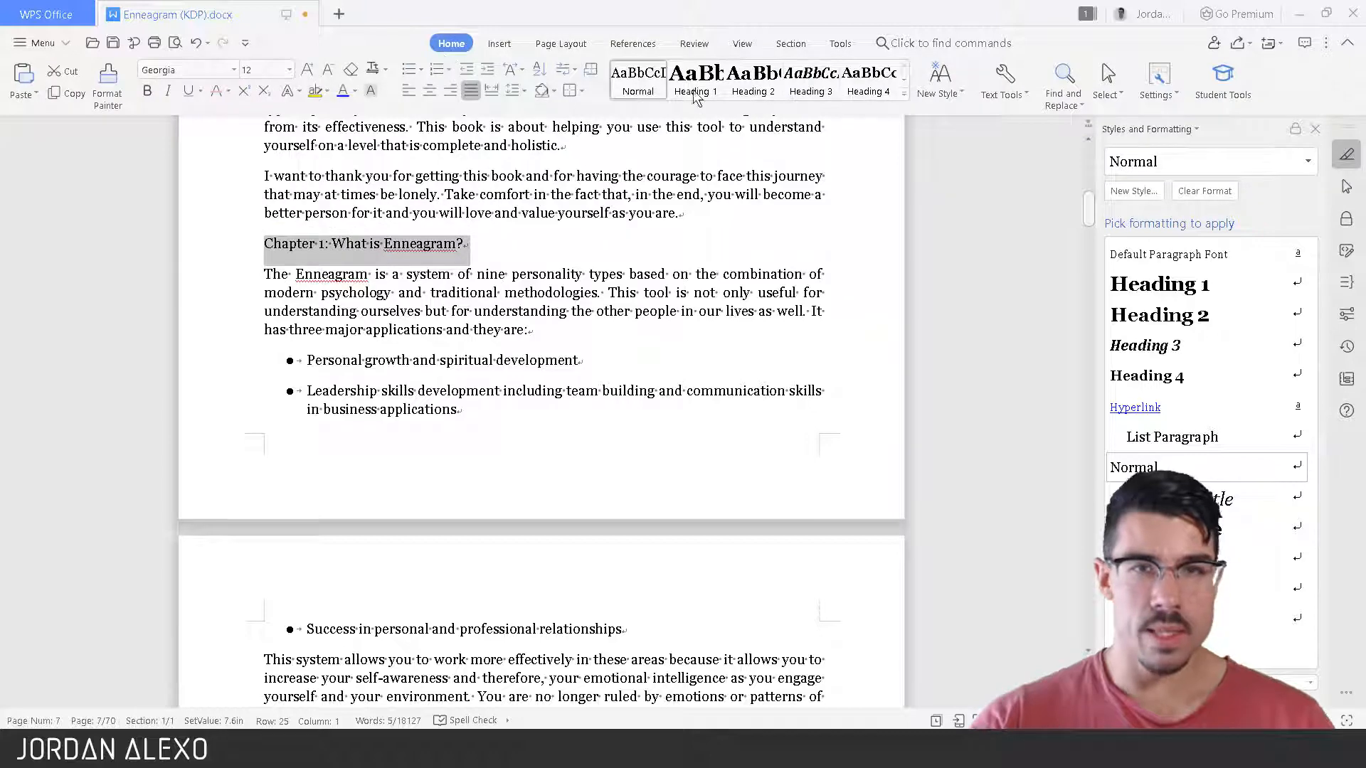
left_click(713, 80)
Insert a page break after the Introduction's last paragraph so that Chapter 1 starts on a new page.
left_click(767, 214)
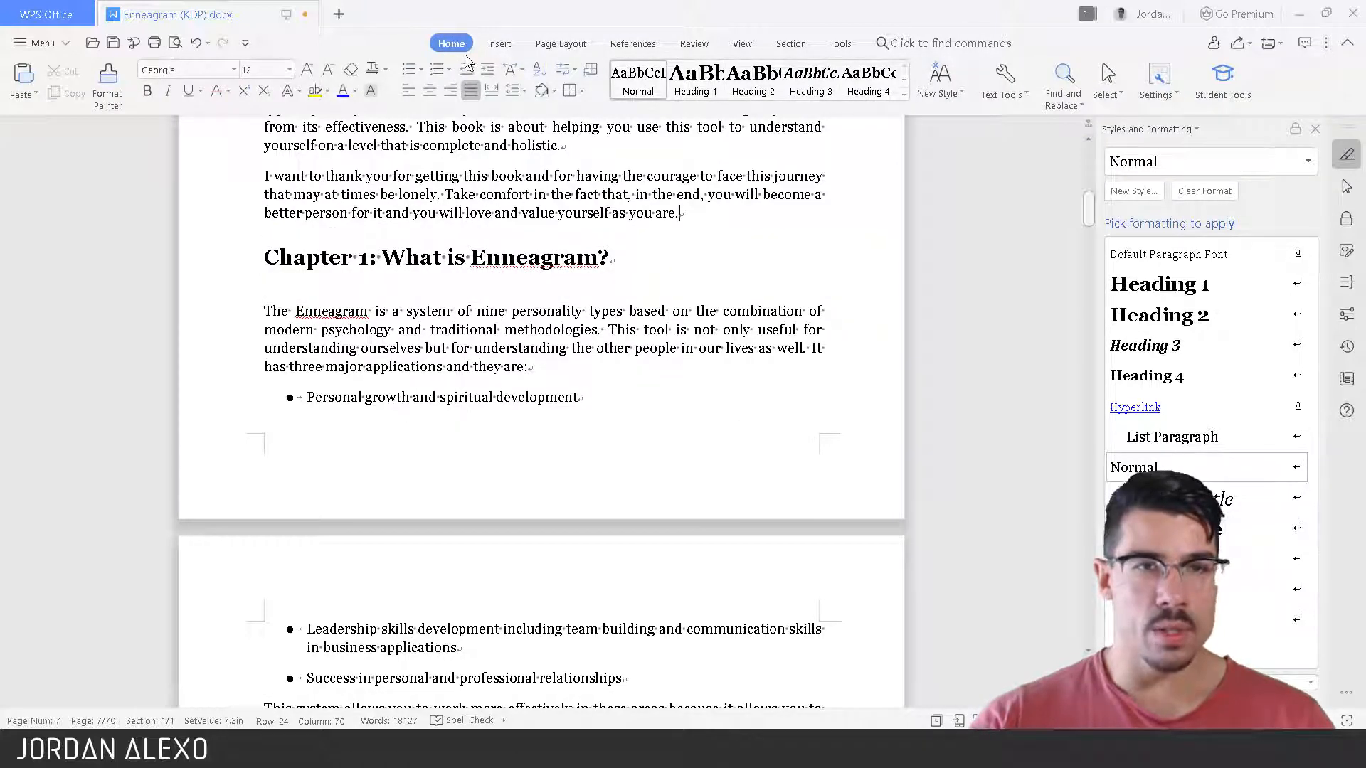
left_click(499, 44)
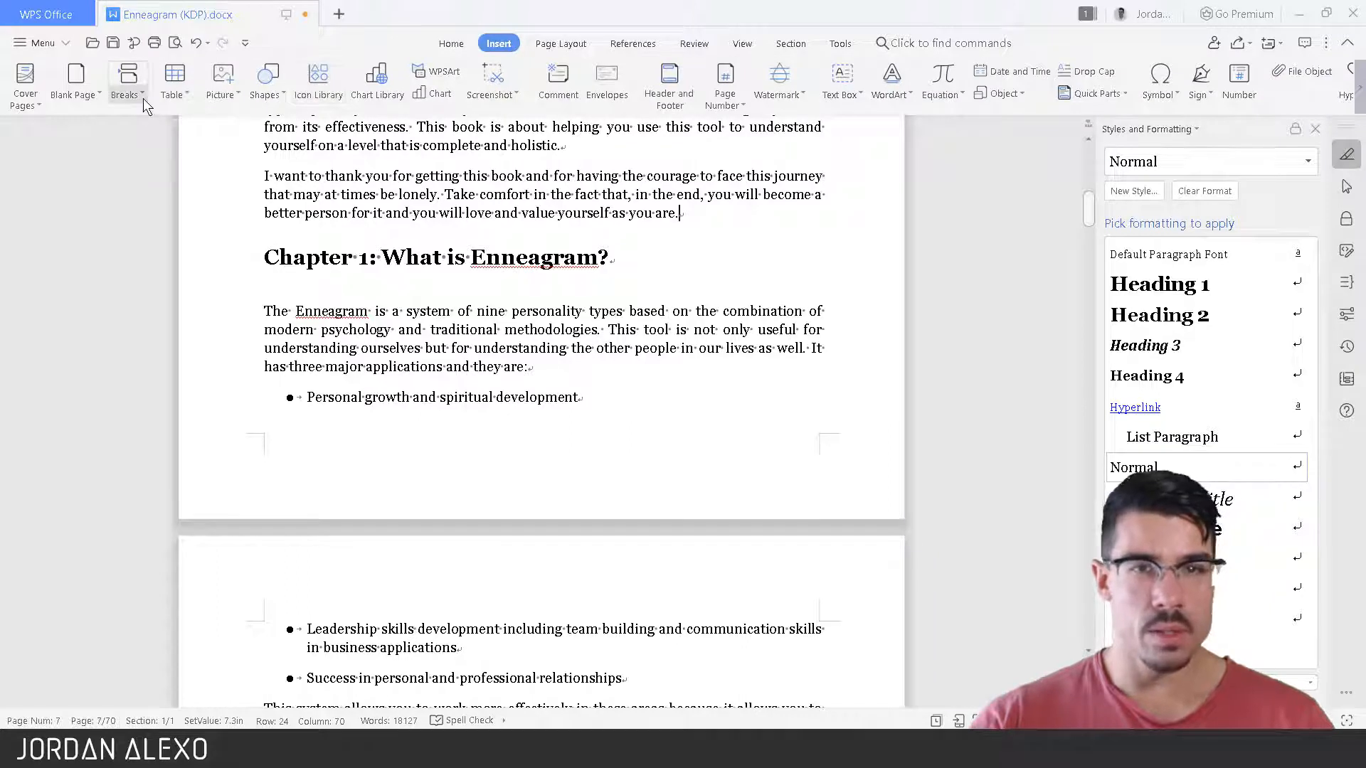
left_click(143, 98)
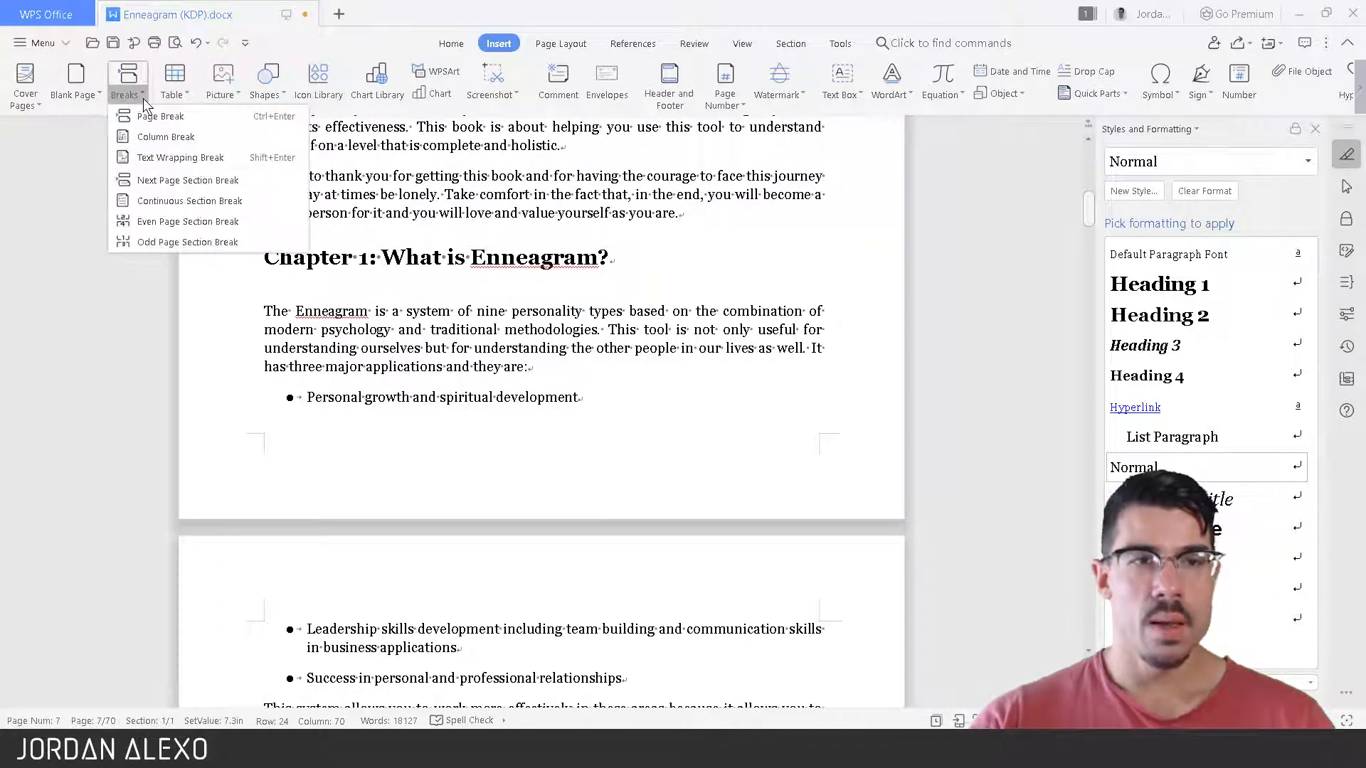
left_click(155, 118)
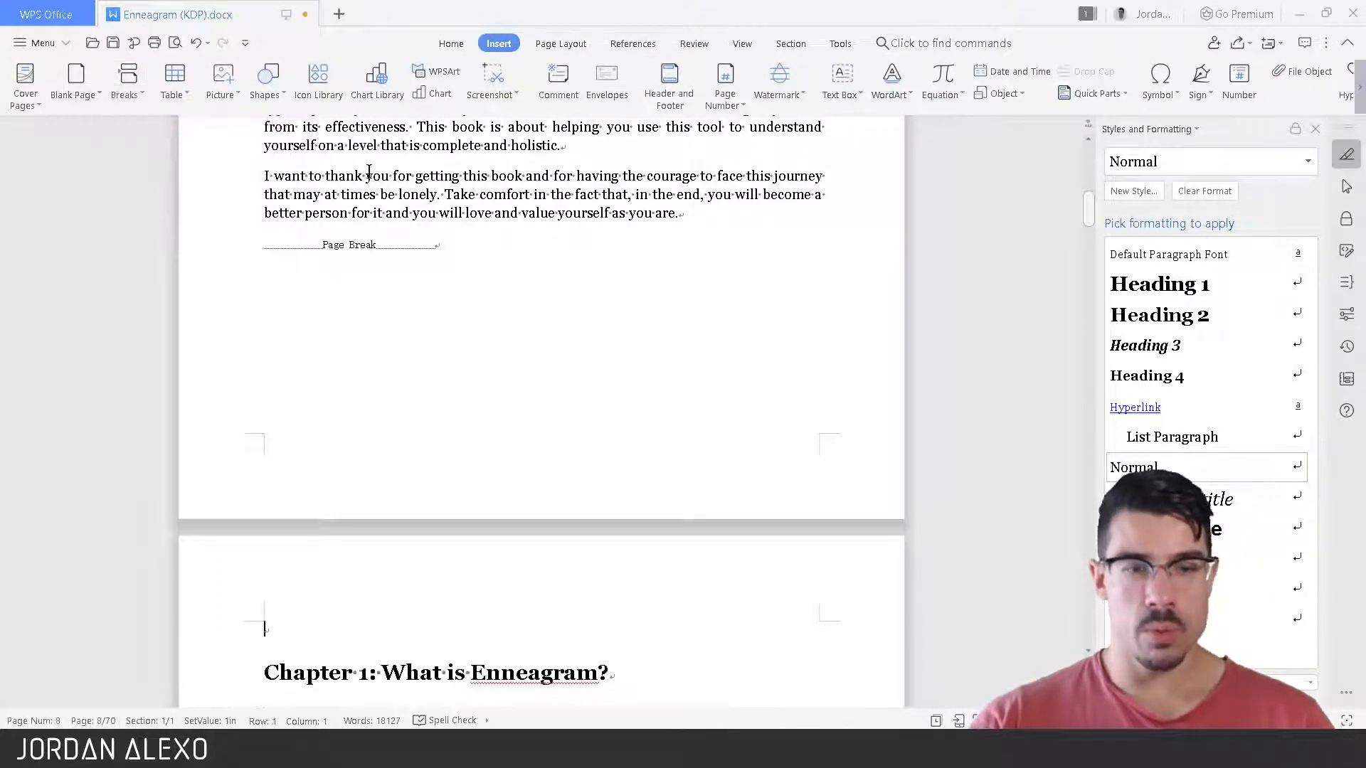
Delete the empty paragraph above the Chapter 1 title and the one between "The Peacemaker" and "What is a Personality Type?".
scroll(368, 173, "down", 3)
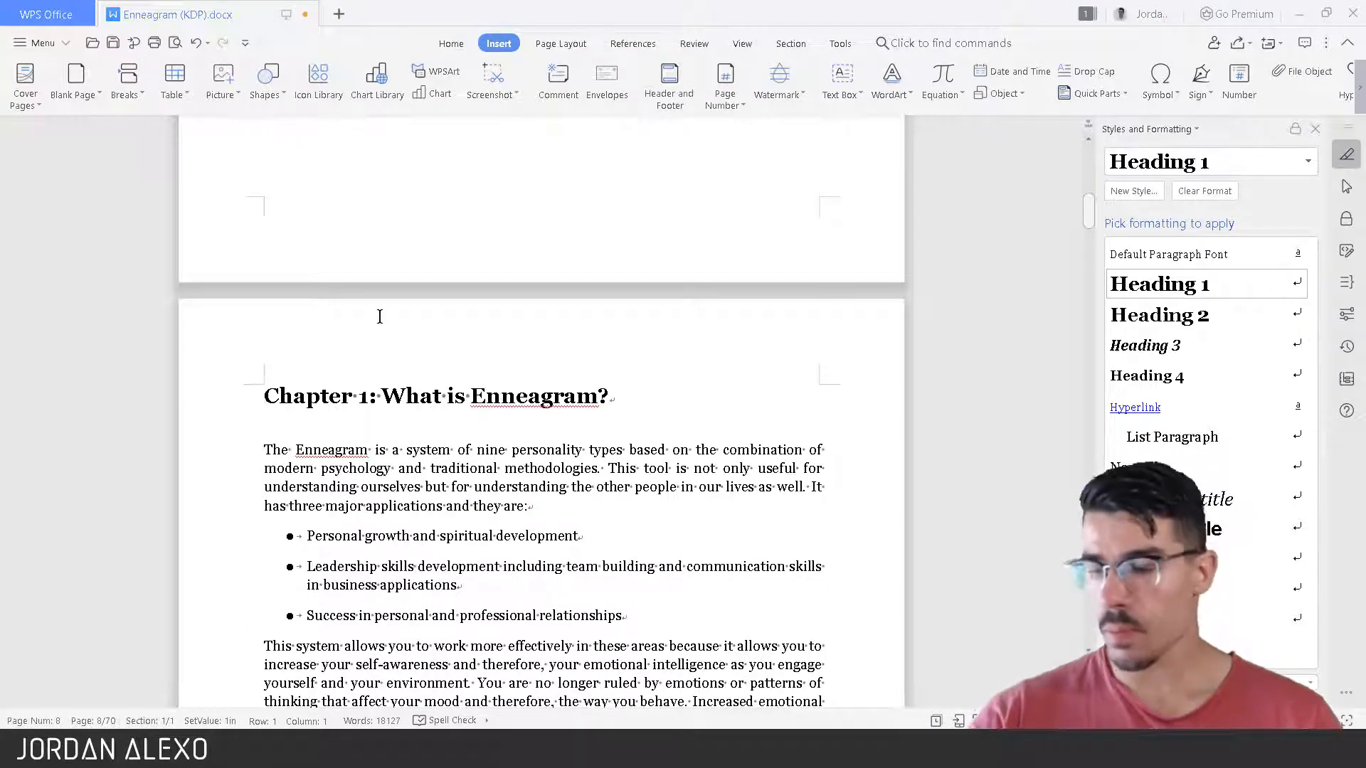
scroll(370, 320, "down", 2)
scroll(385, 271, "down", 7)
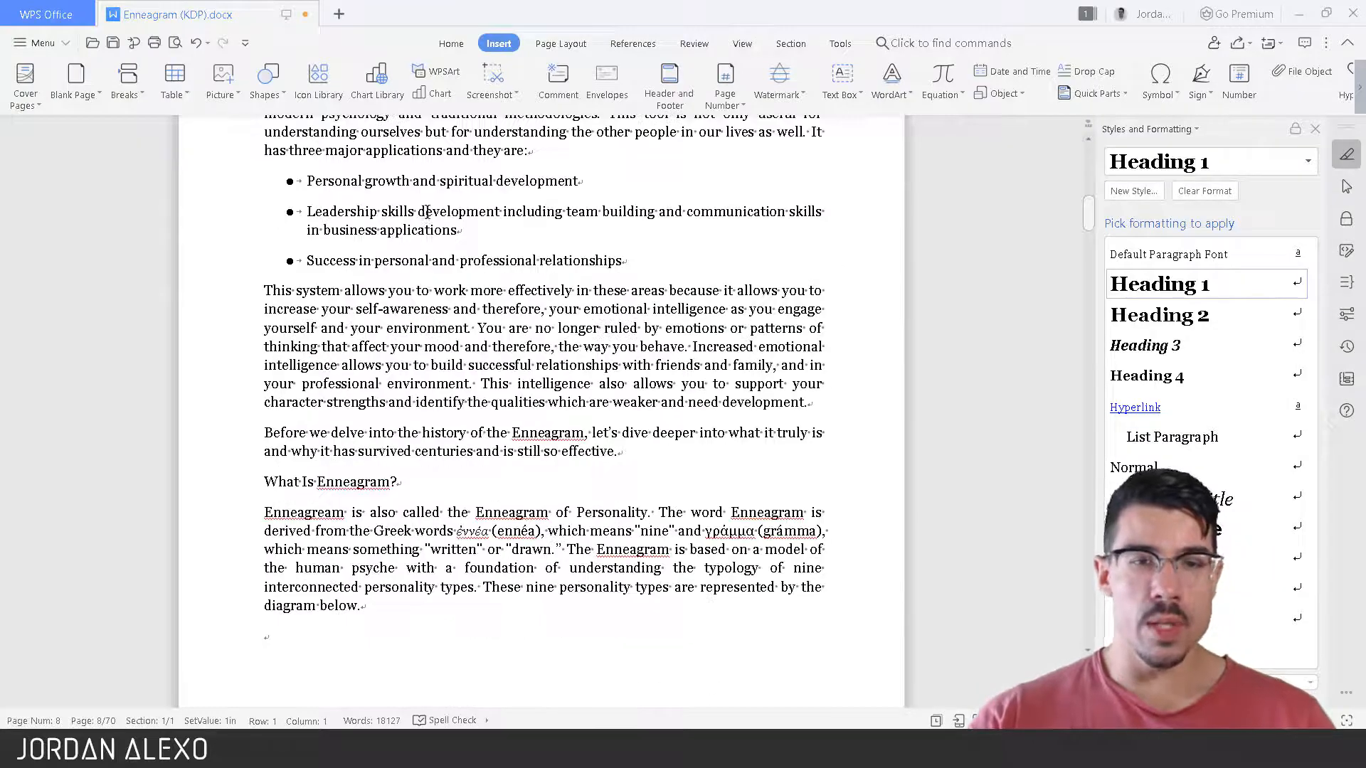
scroll(451, 473, "up", 1)
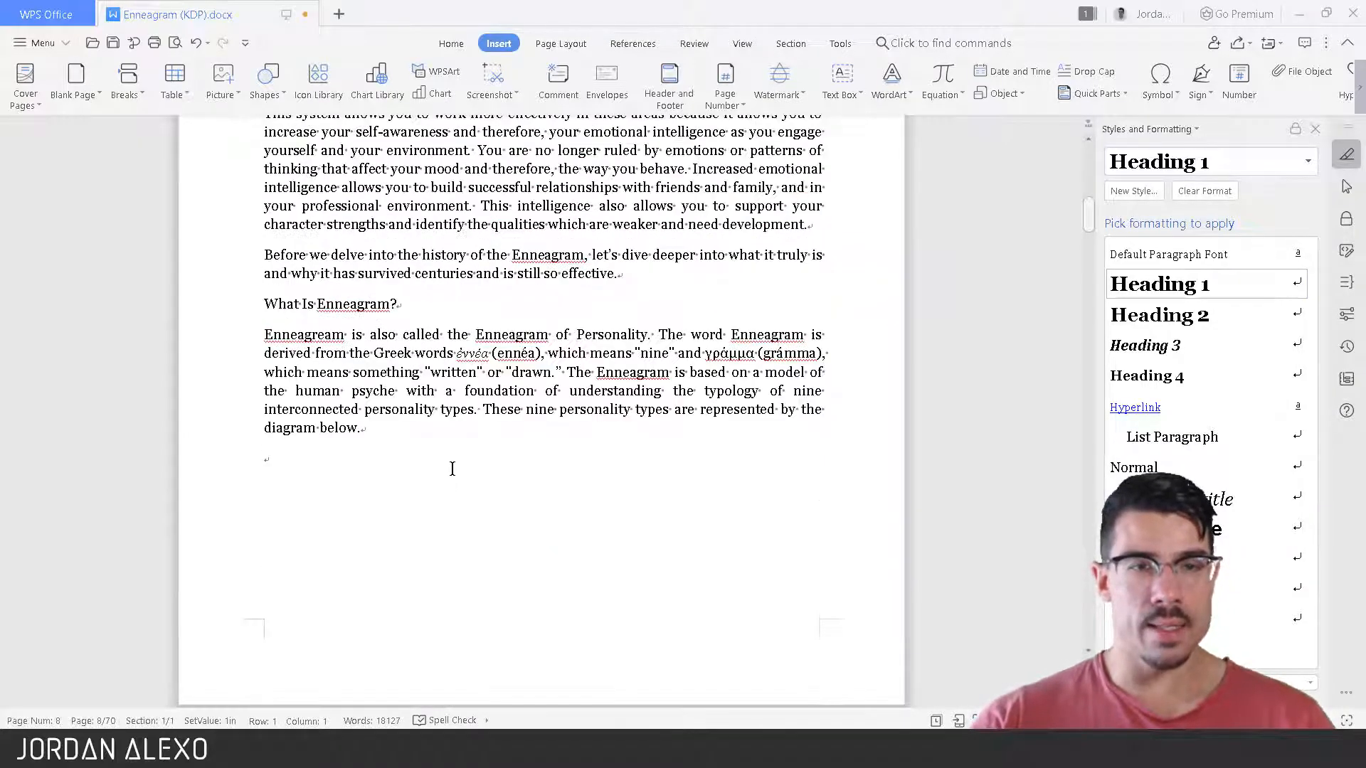
scroll(451, 472, "down", 6)
scroll(452, 472, "down", 9)
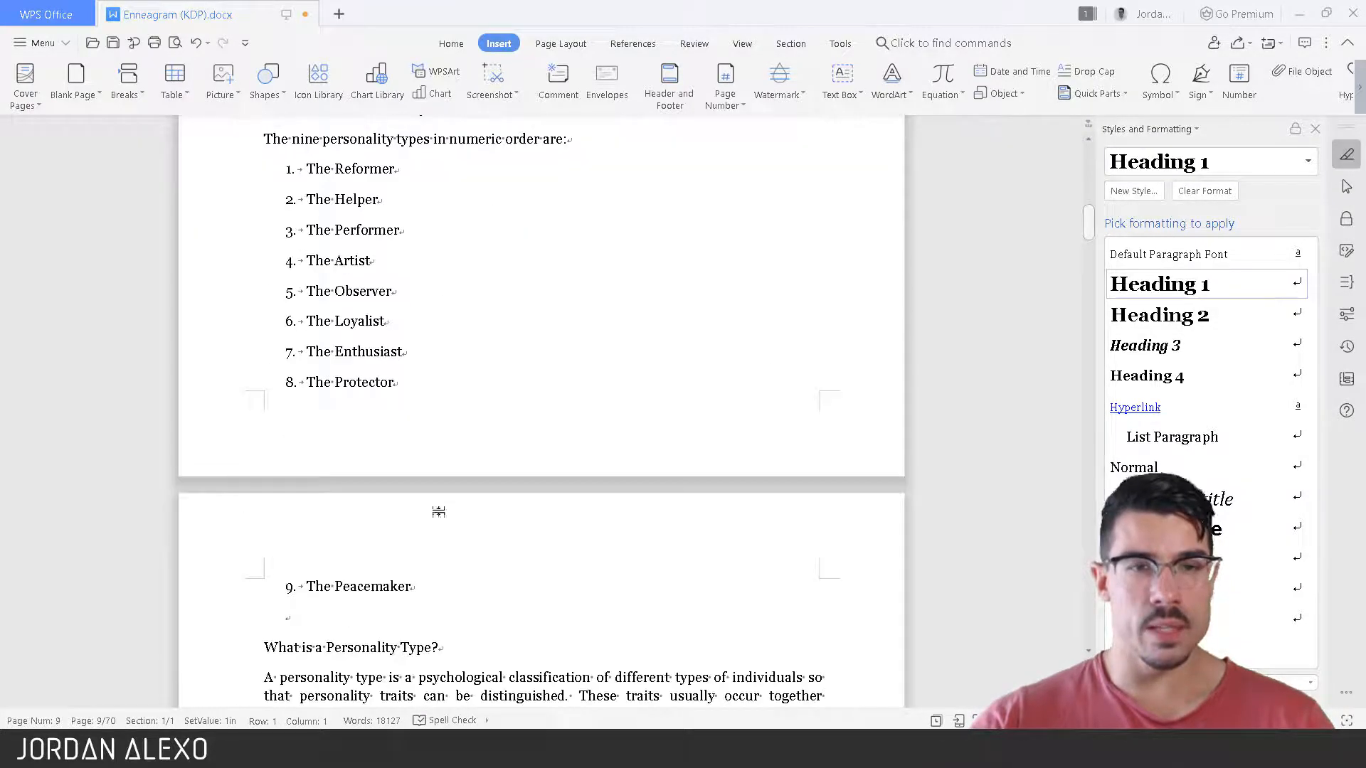
scroll(441, 427, "down", 7)
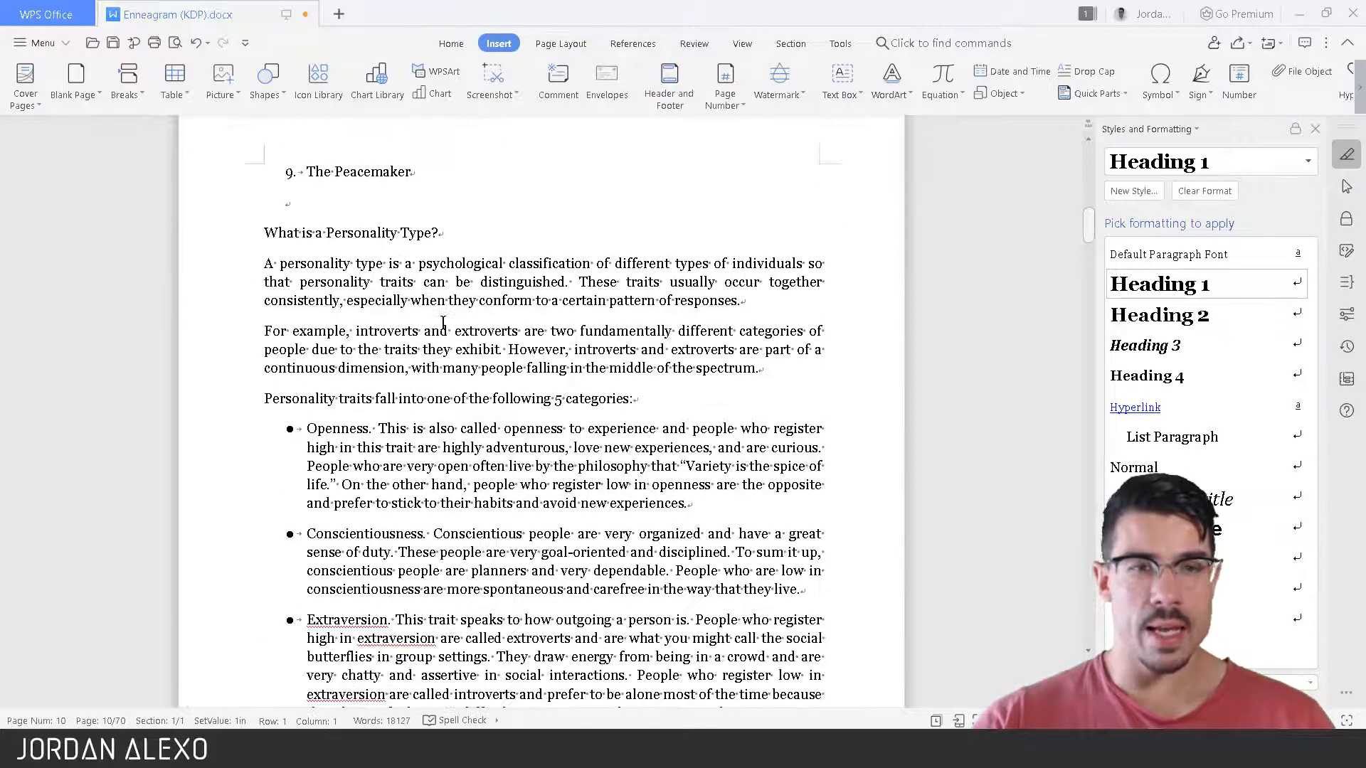
scroll(425, 330, "up", 3)
left_click(425, 330)
key("Delete")
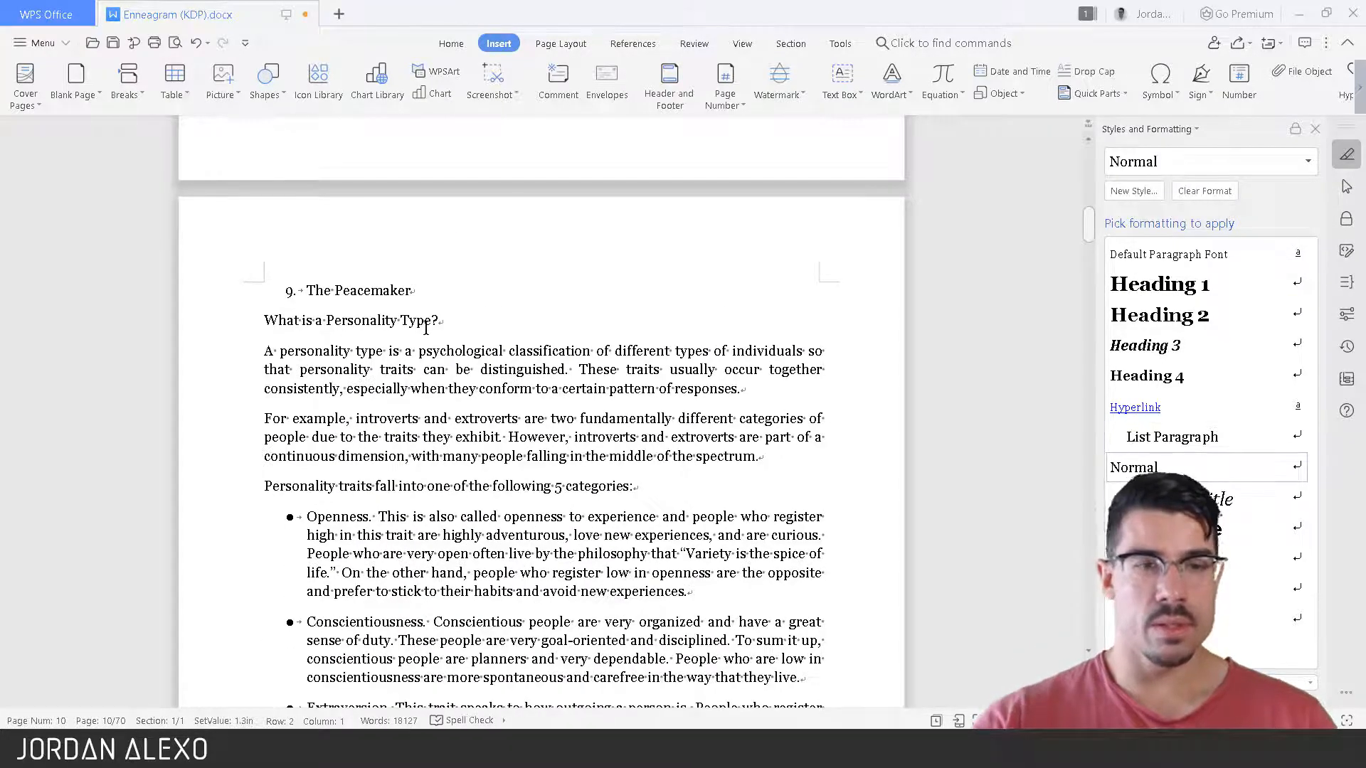
Check the style and font formatting of the "Chapter 1: What is Enneagram?" title.
scroll(506, 317, "up", 15)
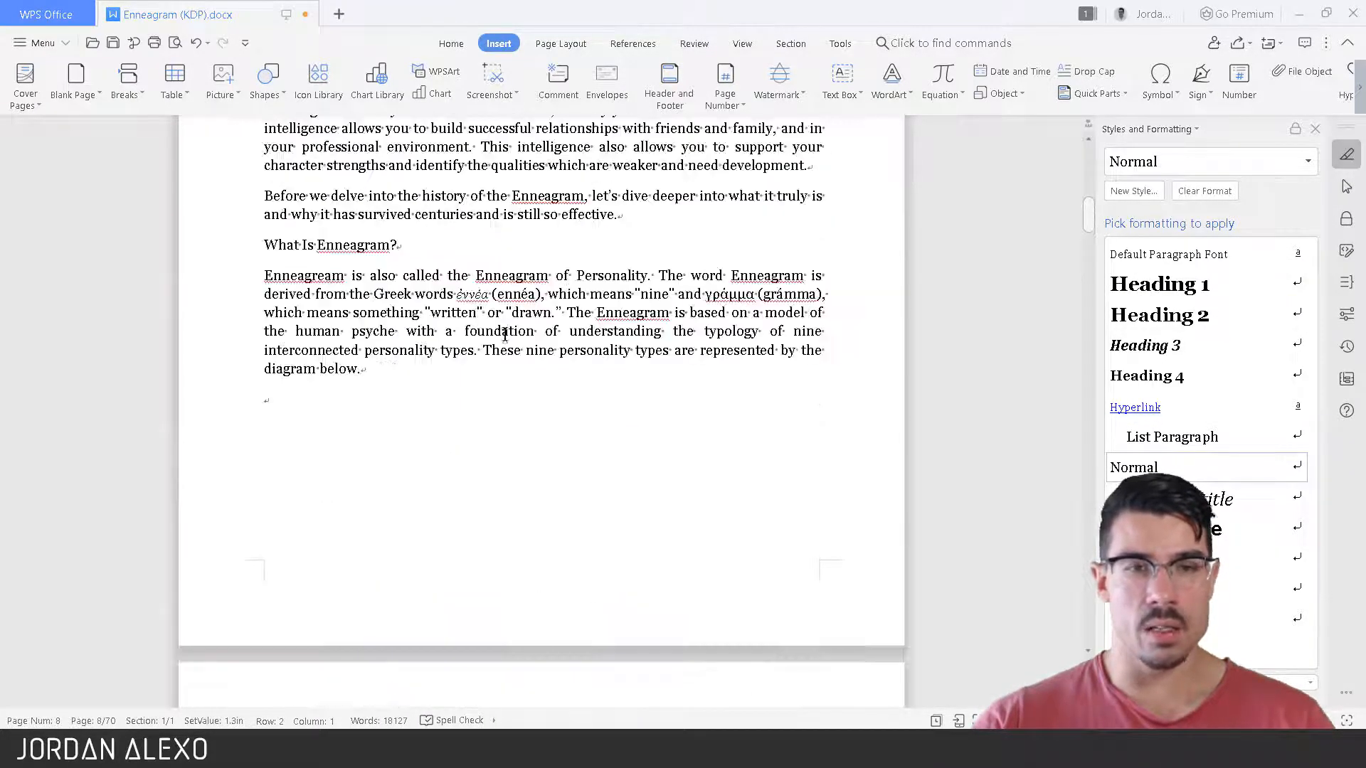
scroll(488, 390, "up", 10)
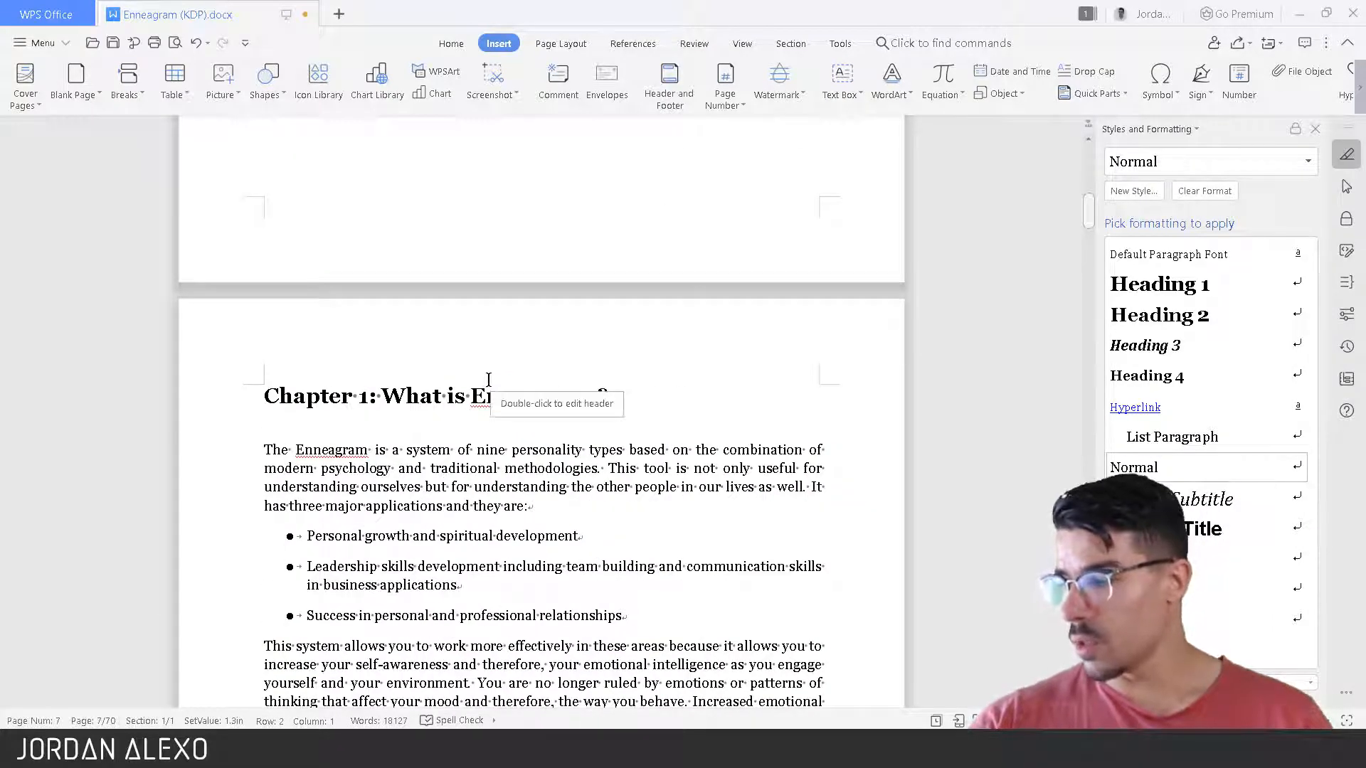
left_click(267, 389)
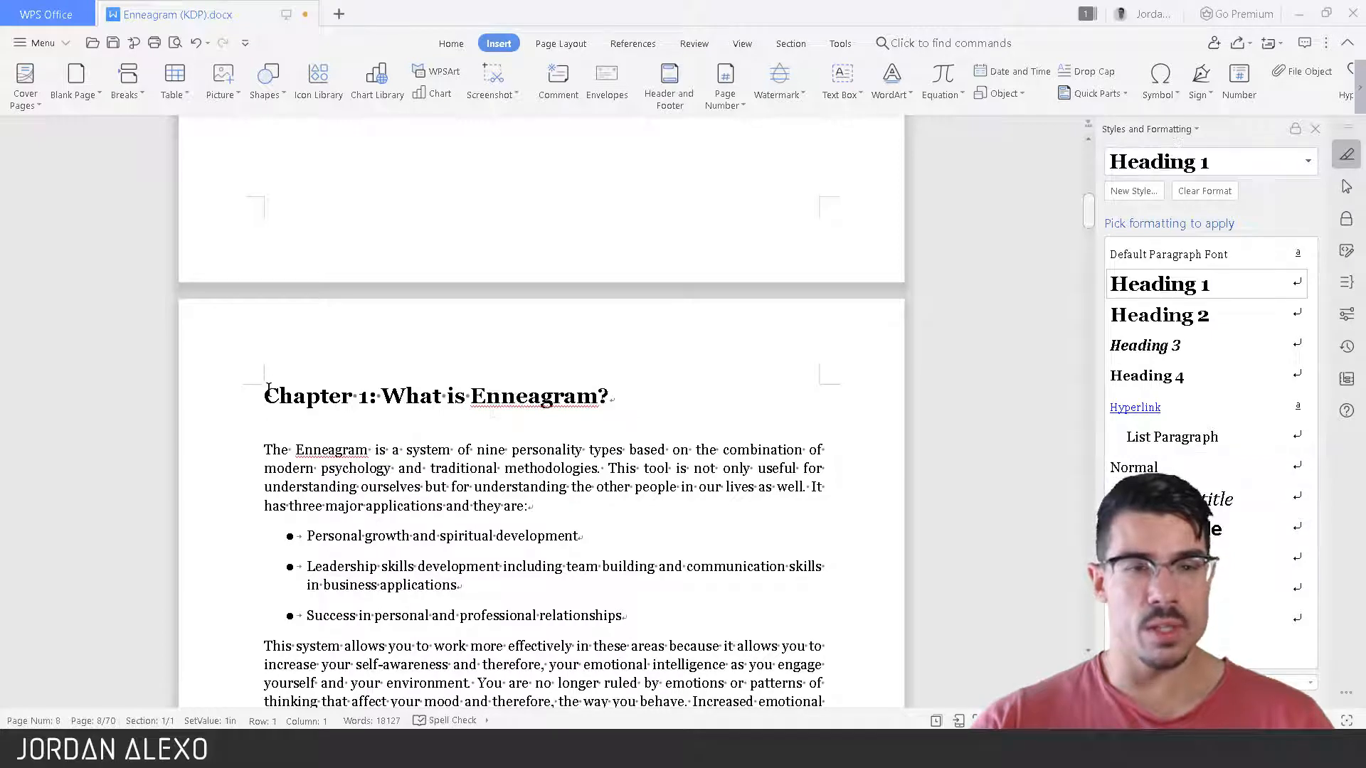
left_click(609, 395)
left_click(452, 39)
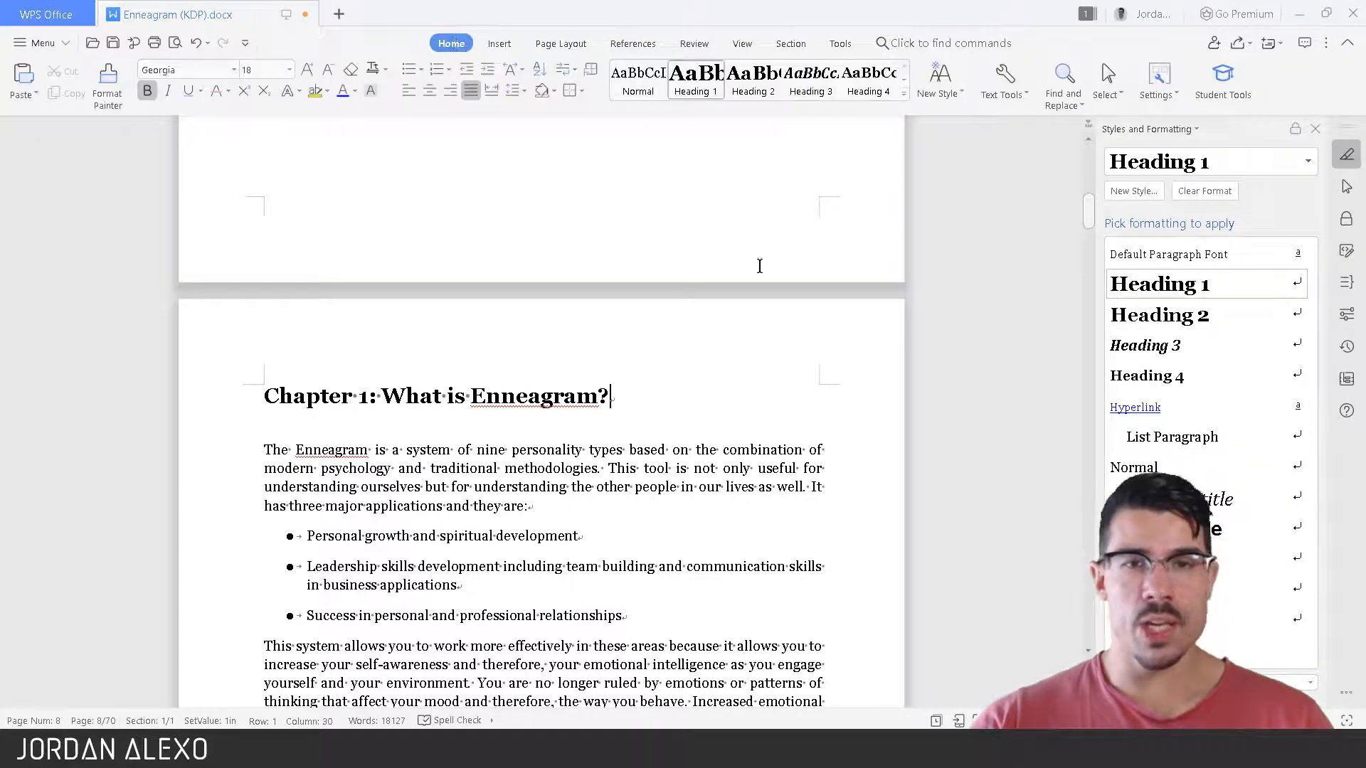
left_click_drag(549, 409, 242, 407)
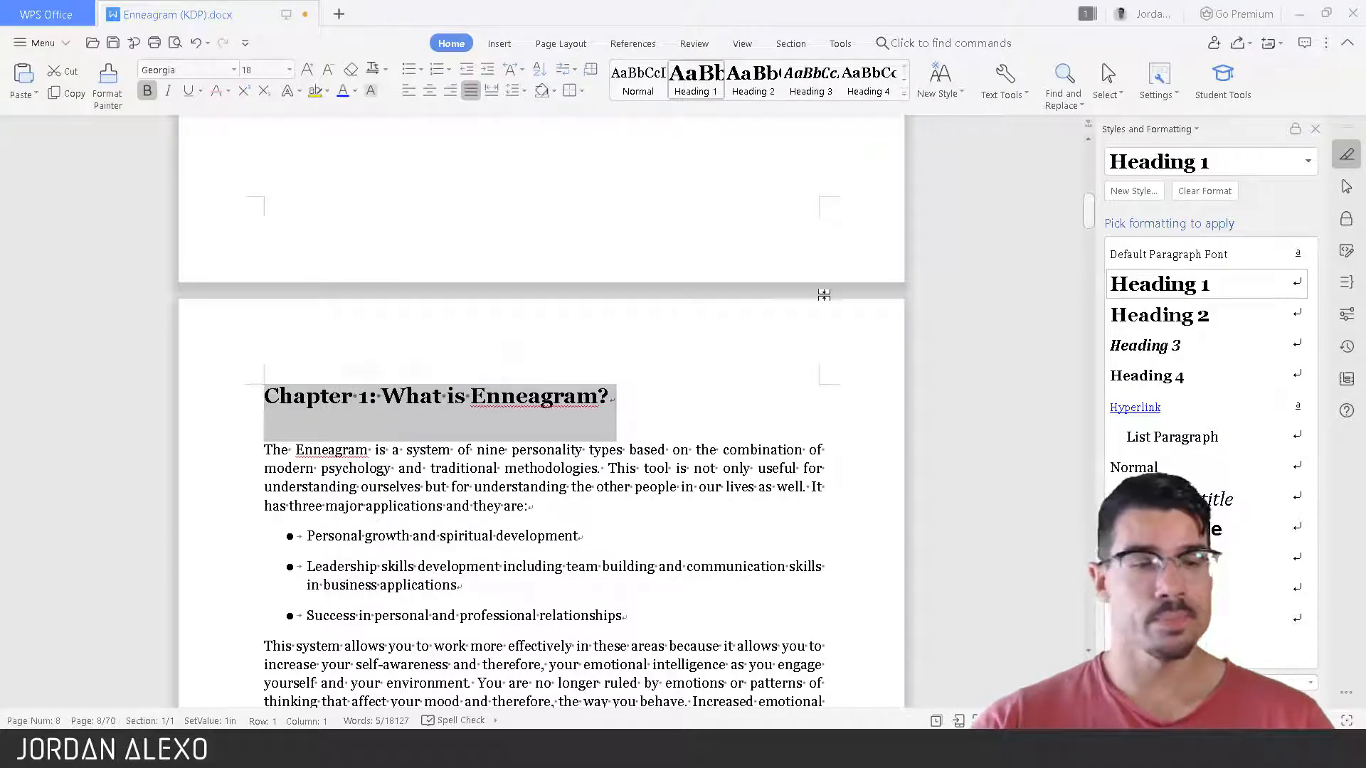
left_click(713, 372)
Apply the Heading 2 style to the "What Is Enneagram?" line in Chapter 1.
scroll(713, 373, "down", 3)
scroll(714, 373, "down", 4)
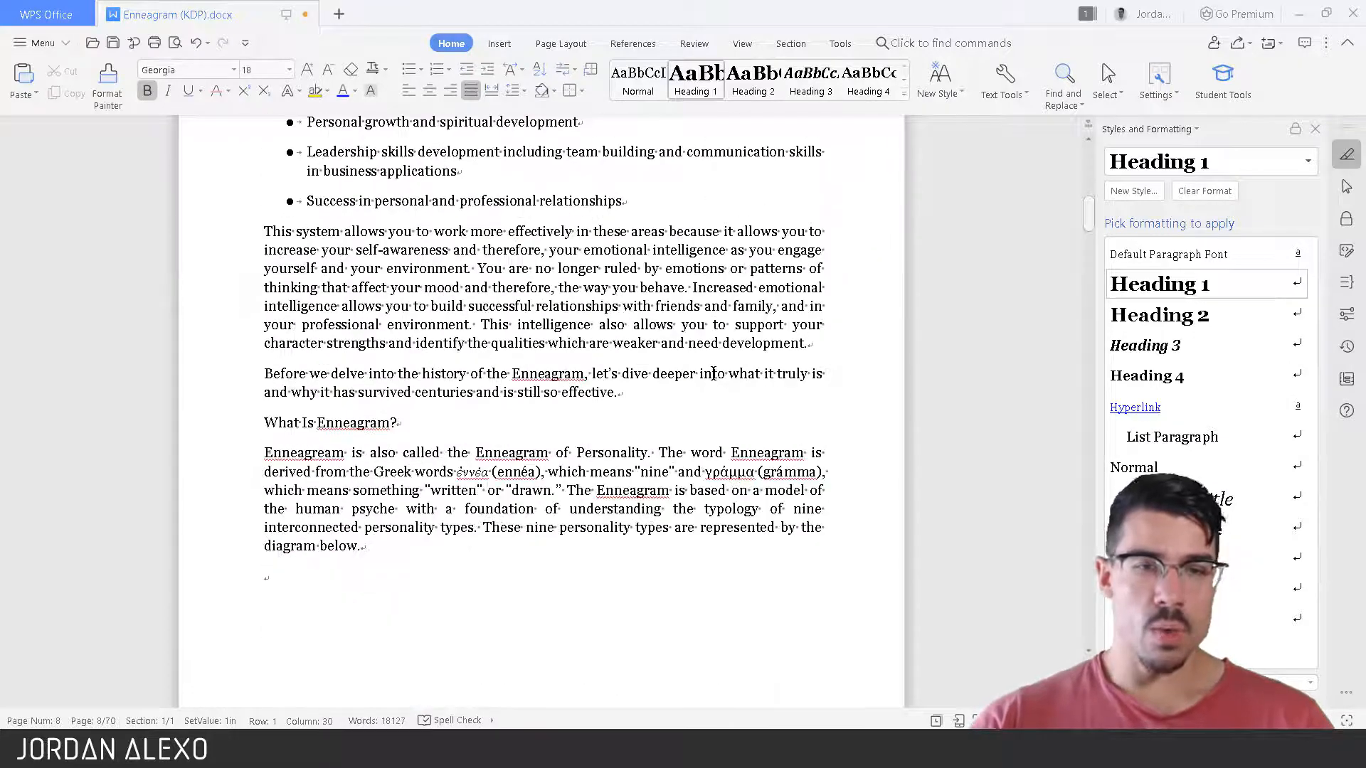
left_click_drag(477, 422, 245, 433)
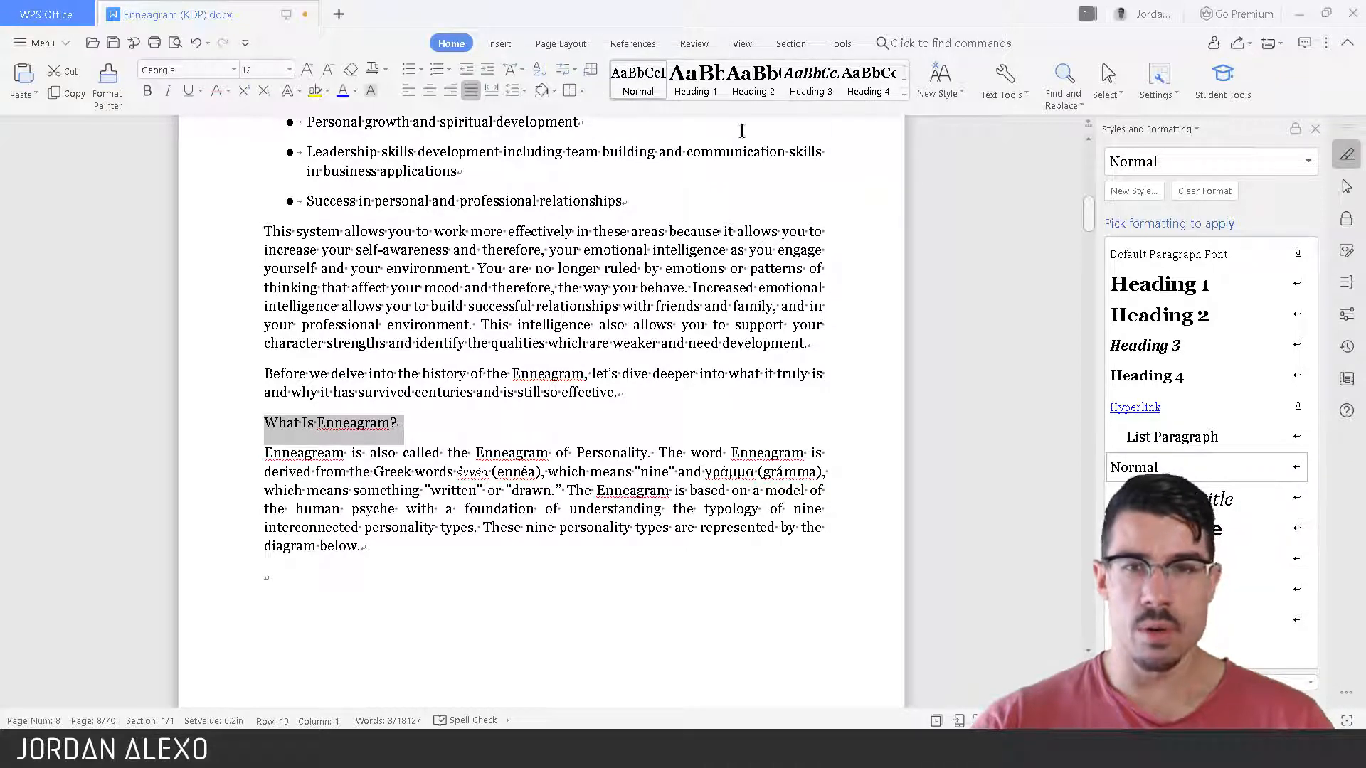
left_click(747, 97)
scroll(467, 457, "down", 1)
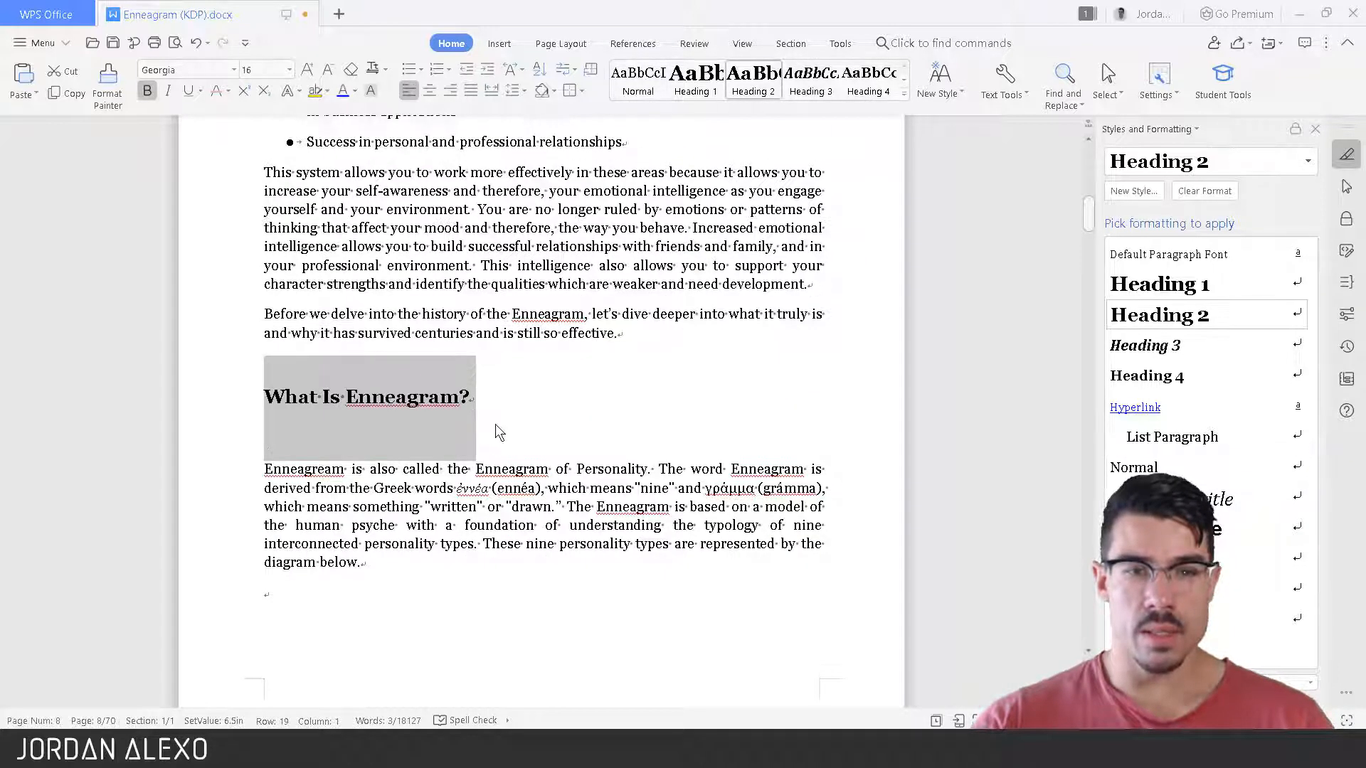
left_click(501, 417)
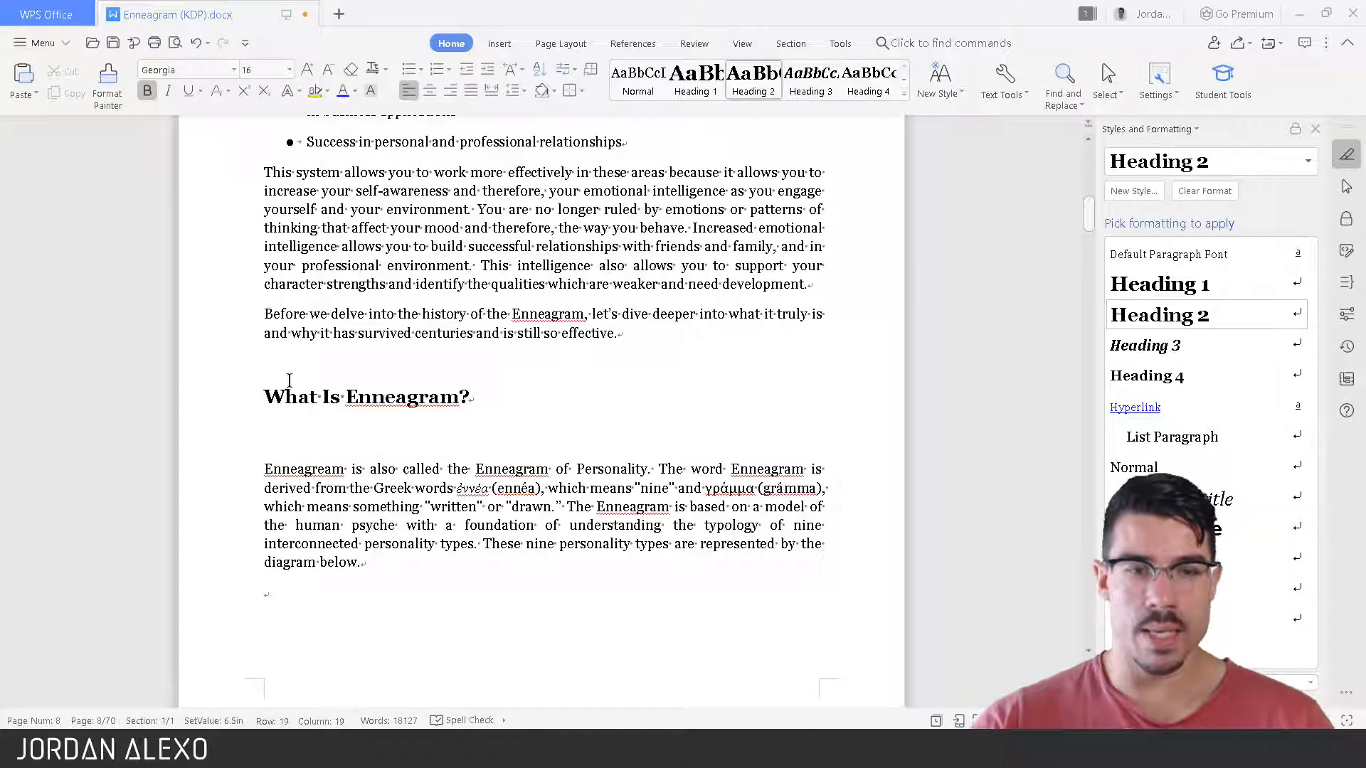
Modify the Heading 2 style so that its line spacing is Single.
right_click(771, 93)
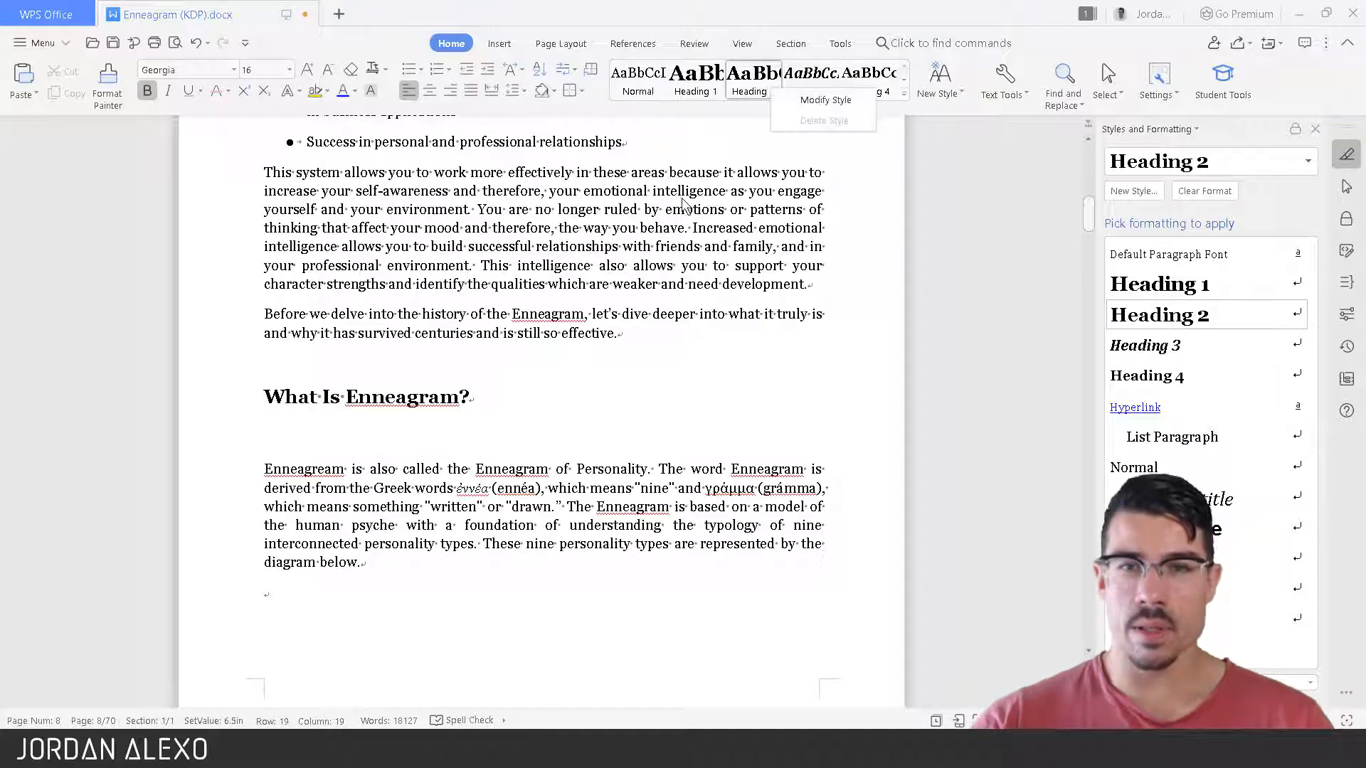
left_click(798, 103)
left_click(535, 502)
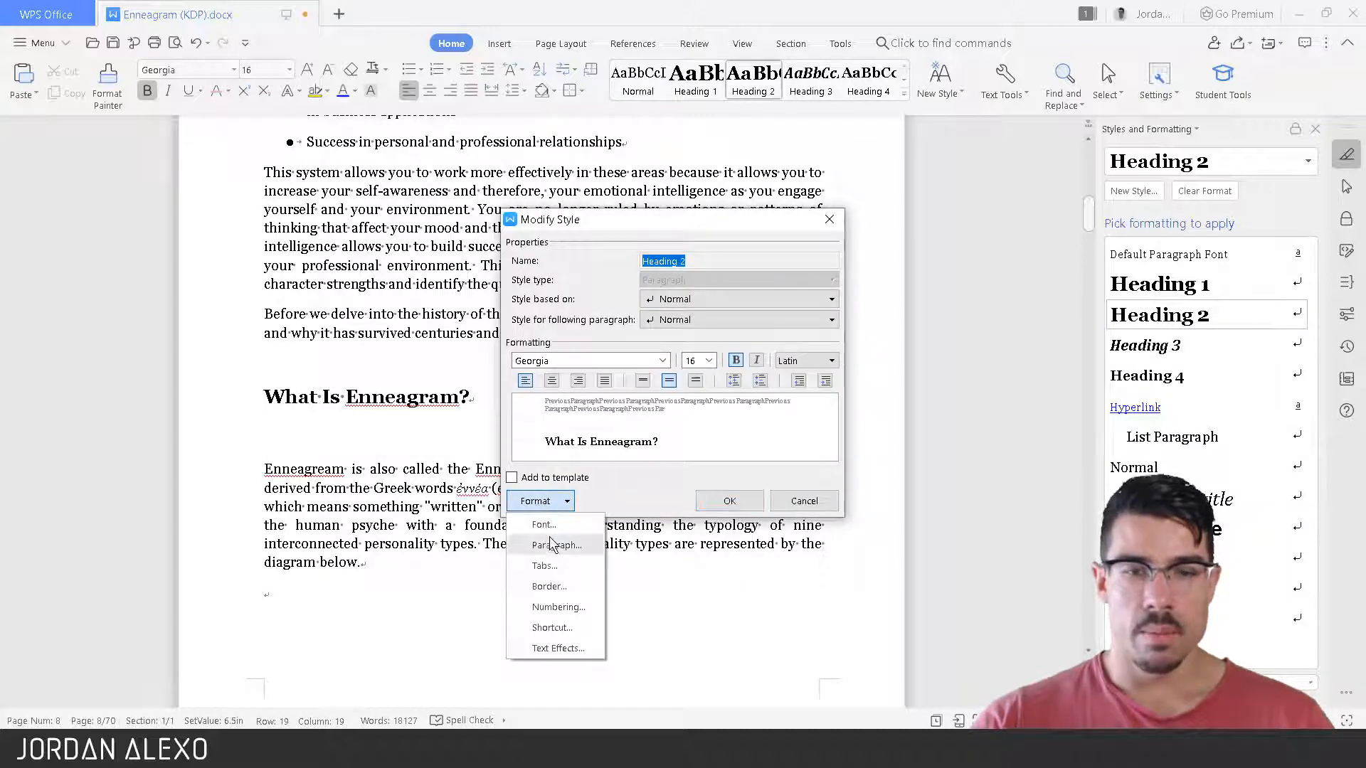
left_click(549, 547)
left_click(681, 398)
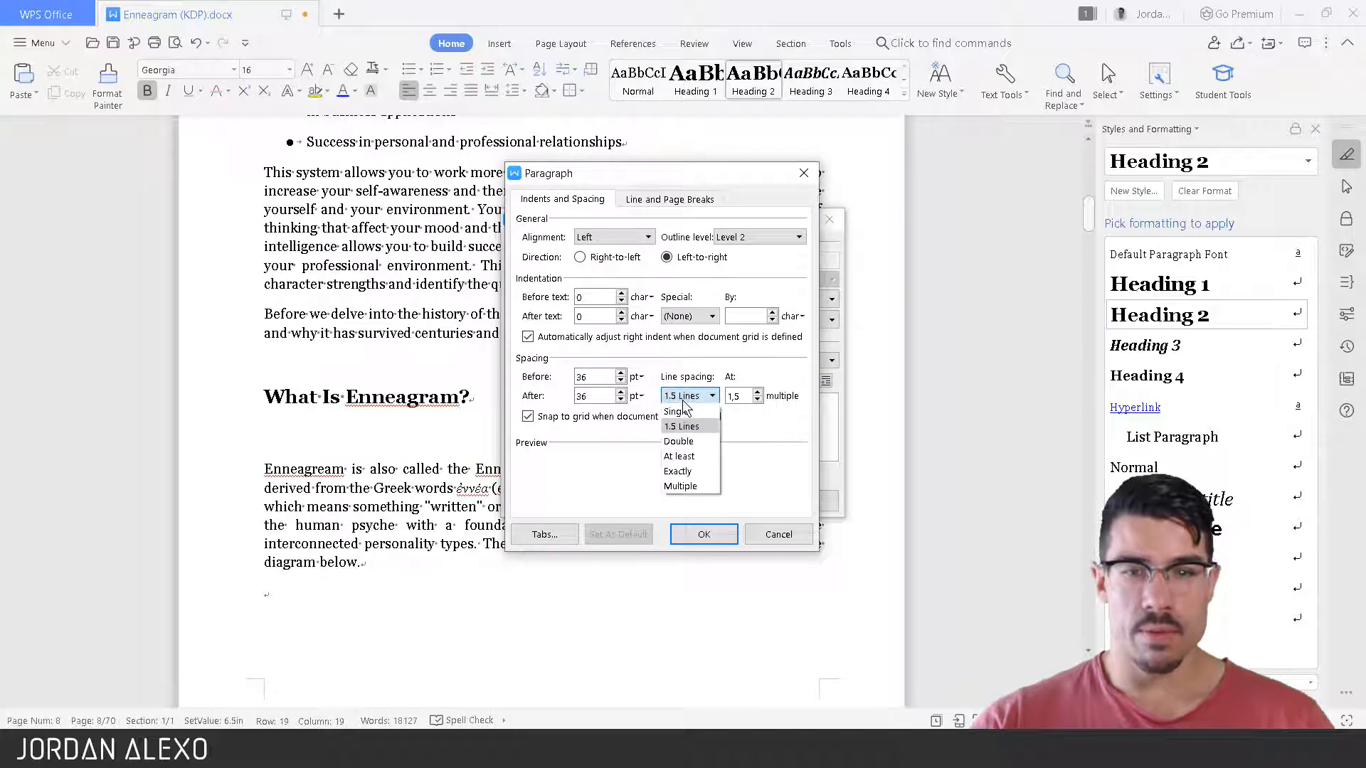
left_click(682, 412)
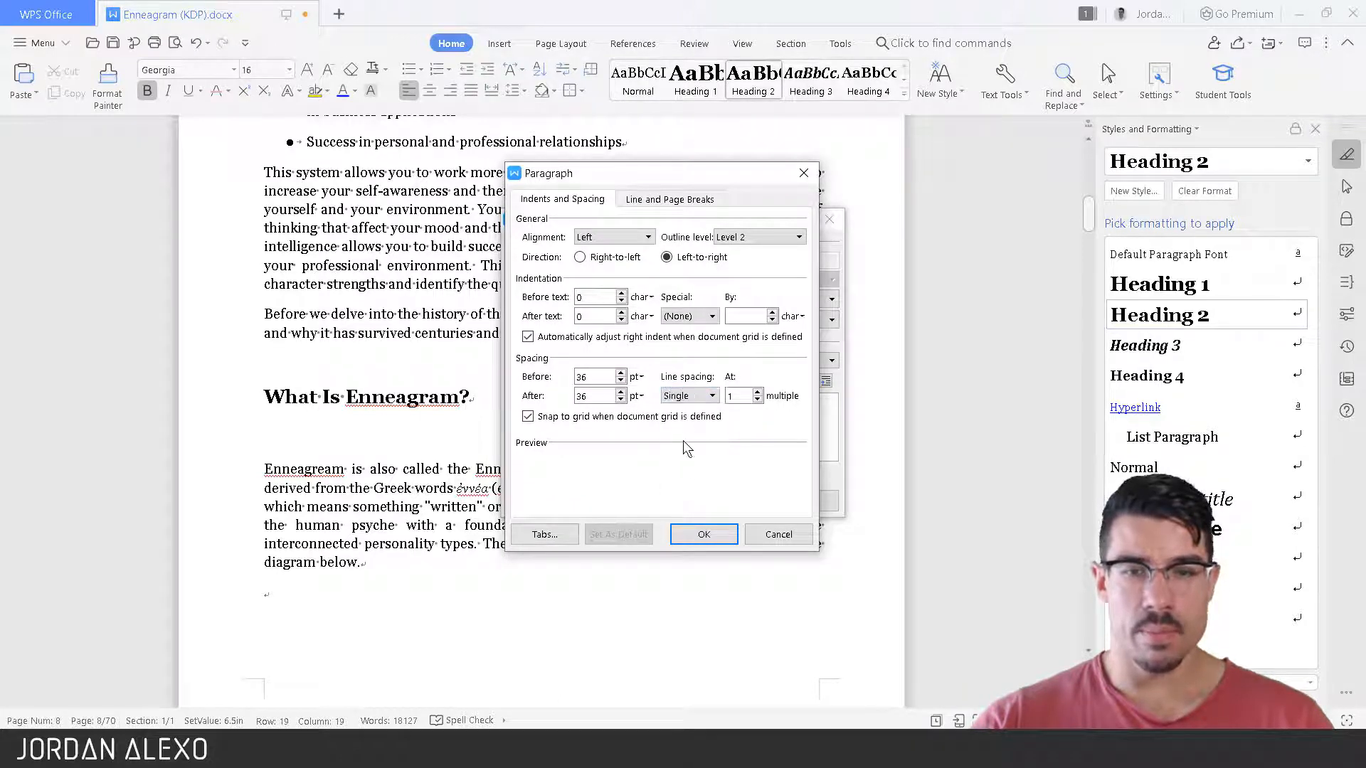
left_click(703, 539)
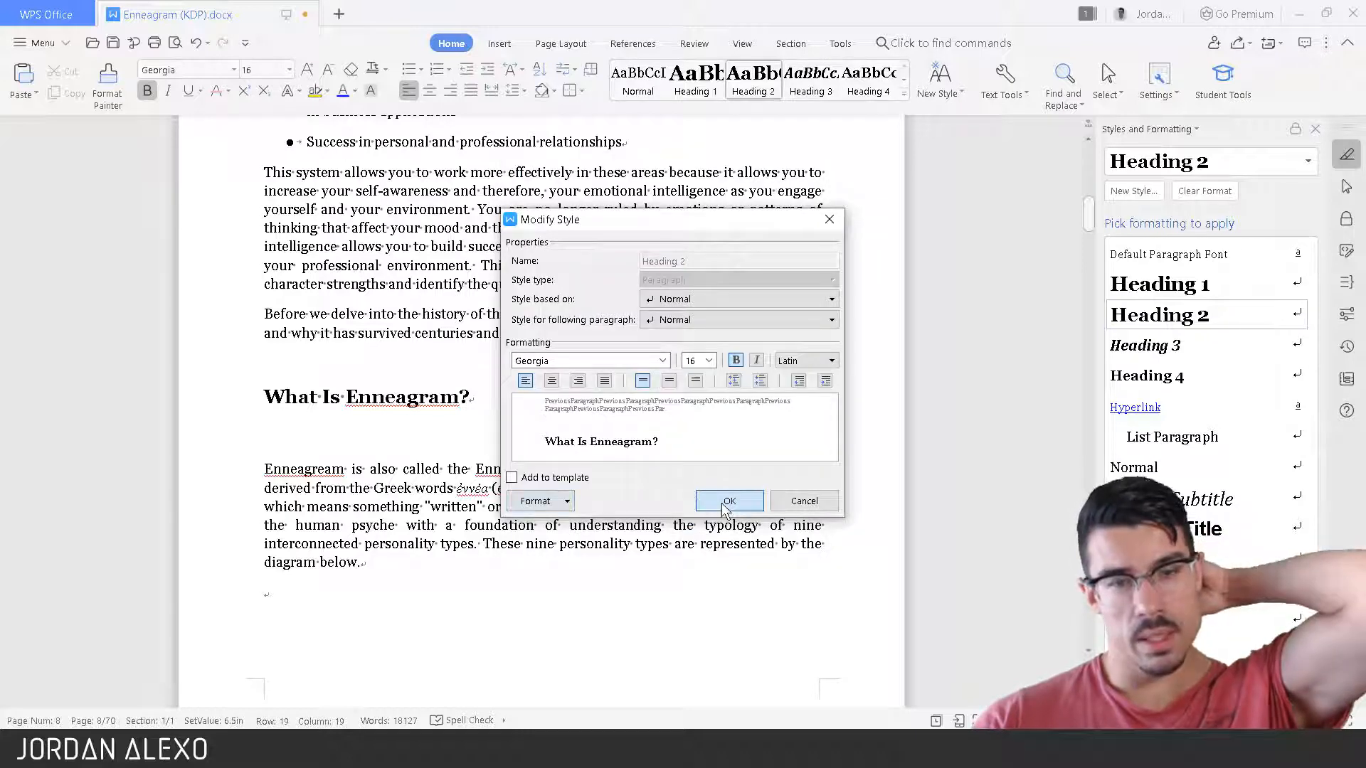
left_click(727, 501)
Set the Heading 2 style's paragraph spacing after to 12 pt.
right_click(734, 82)
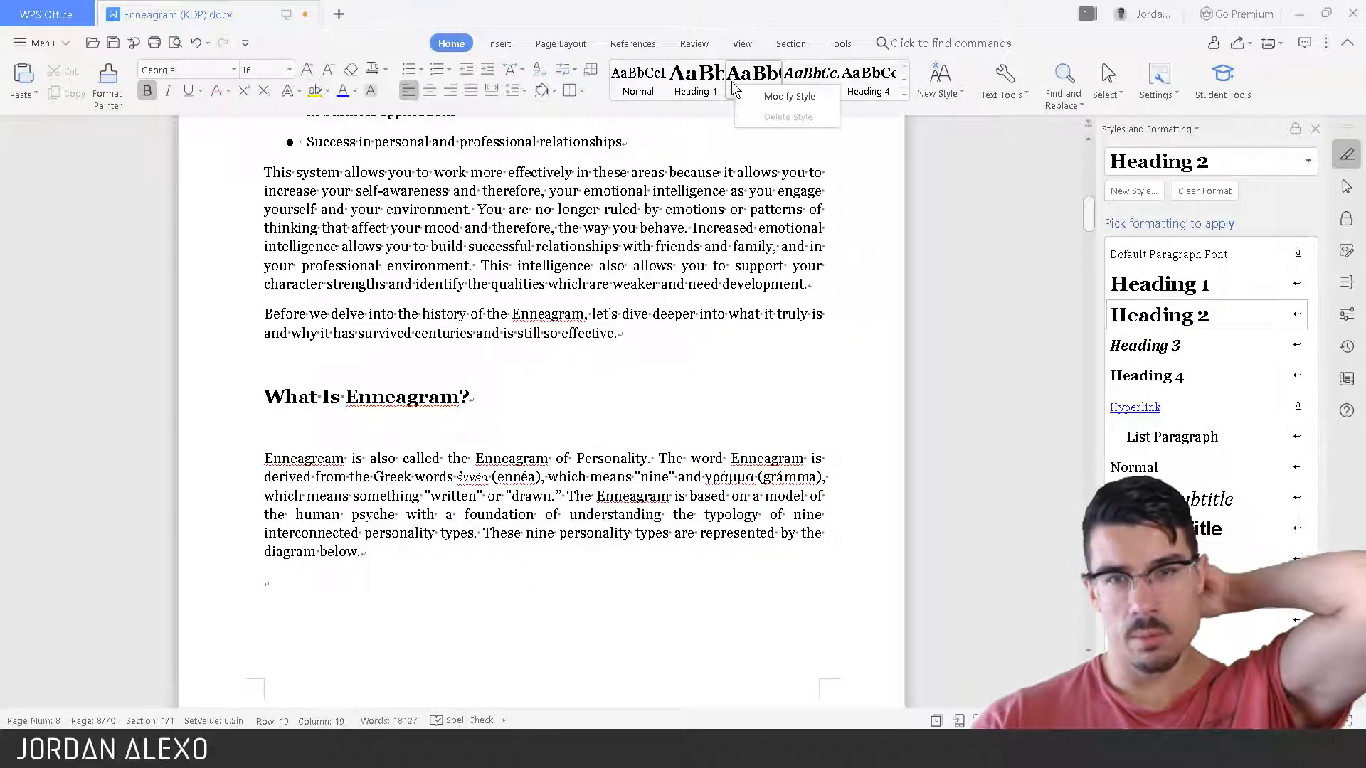
left_click(750, 92)
left_click(534, 501)
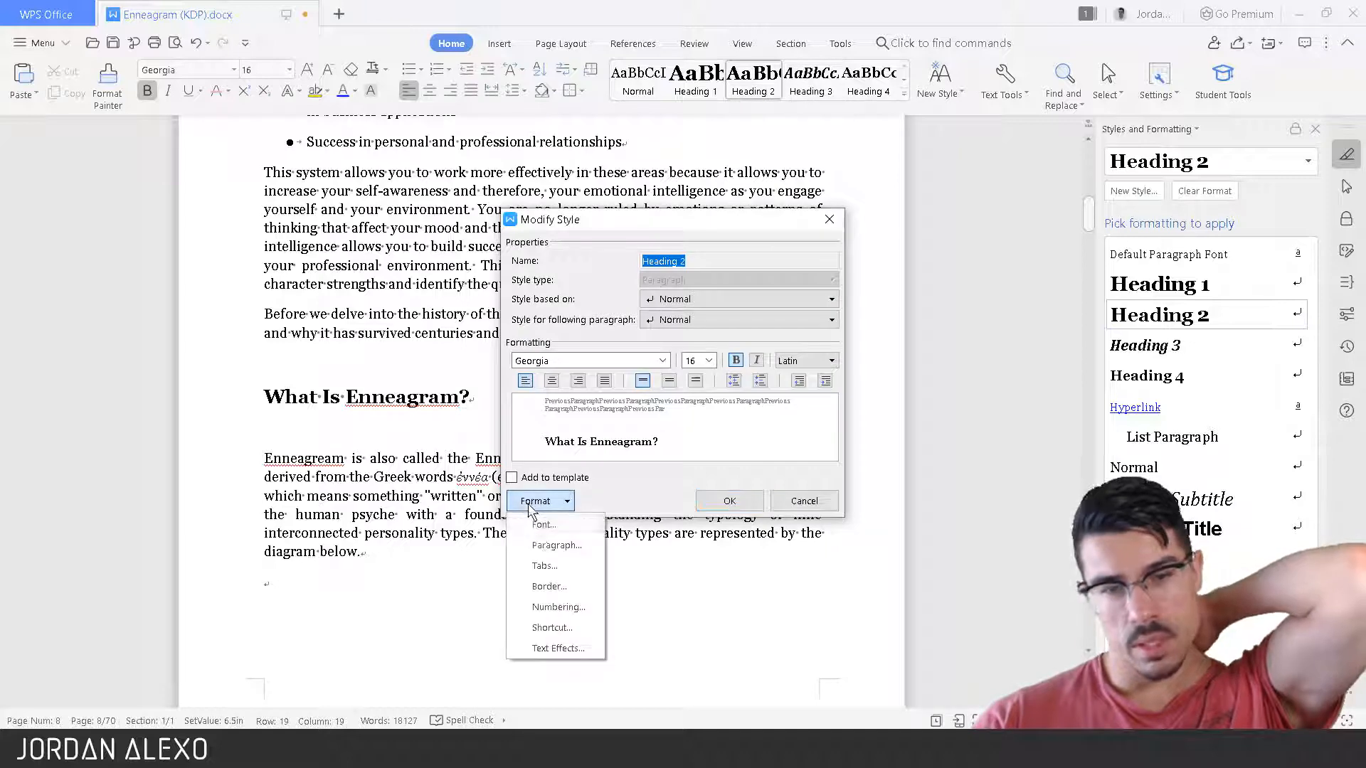
left_click(536, 541)
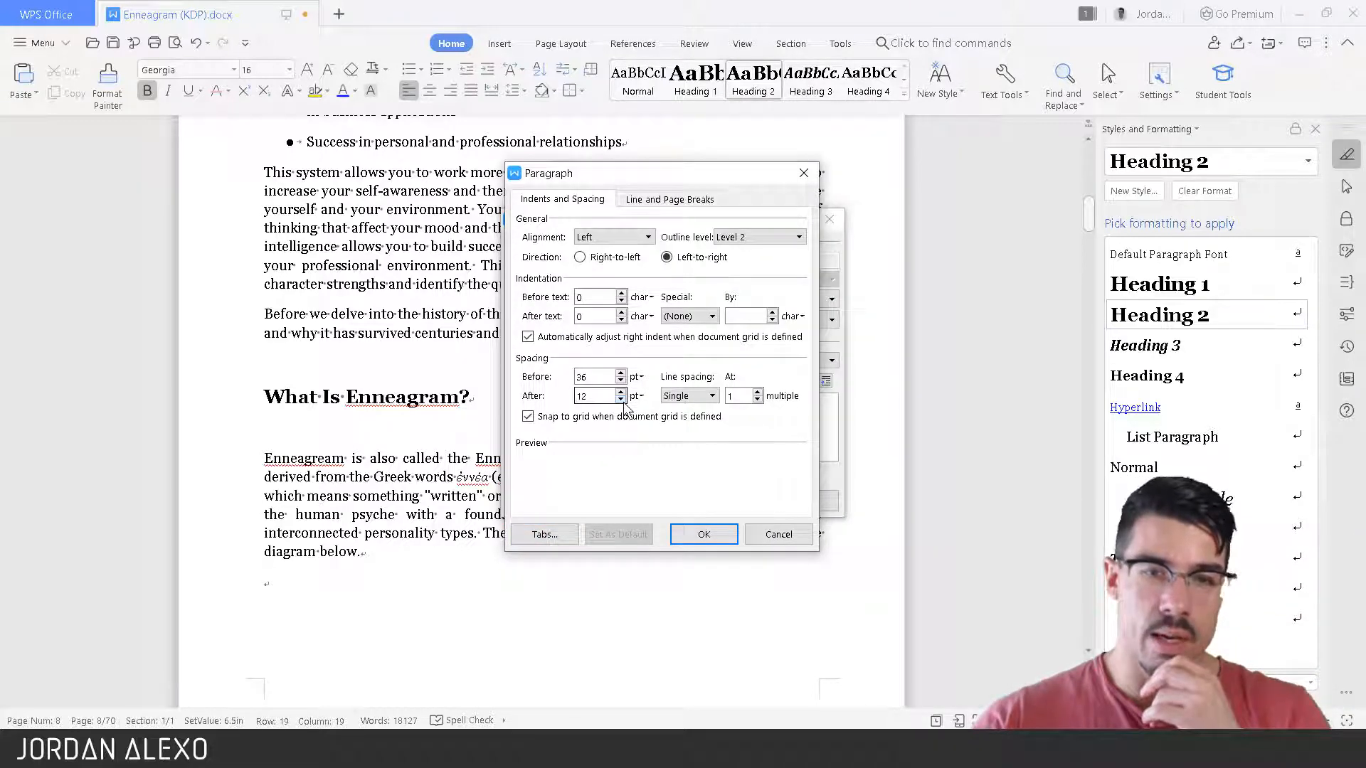
left_click(703, 534)
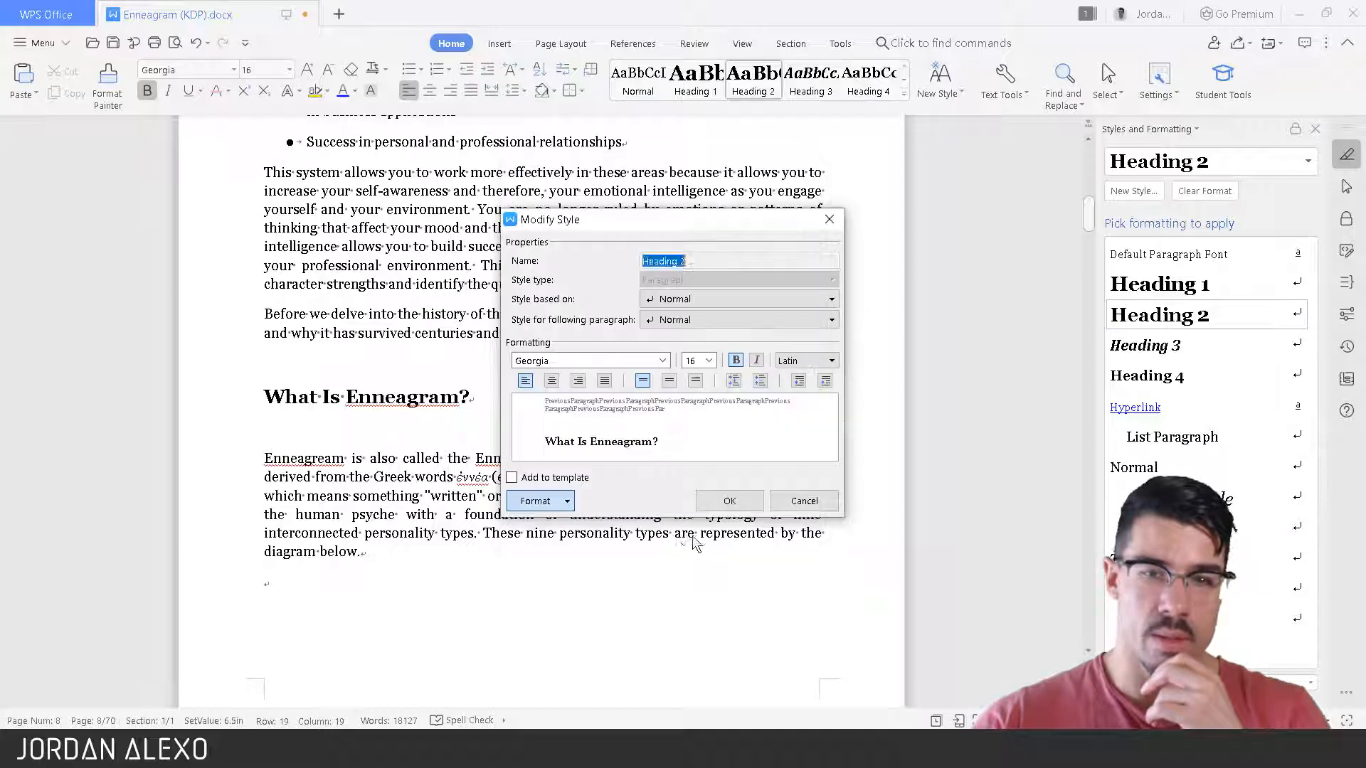
left_click(730, 503)
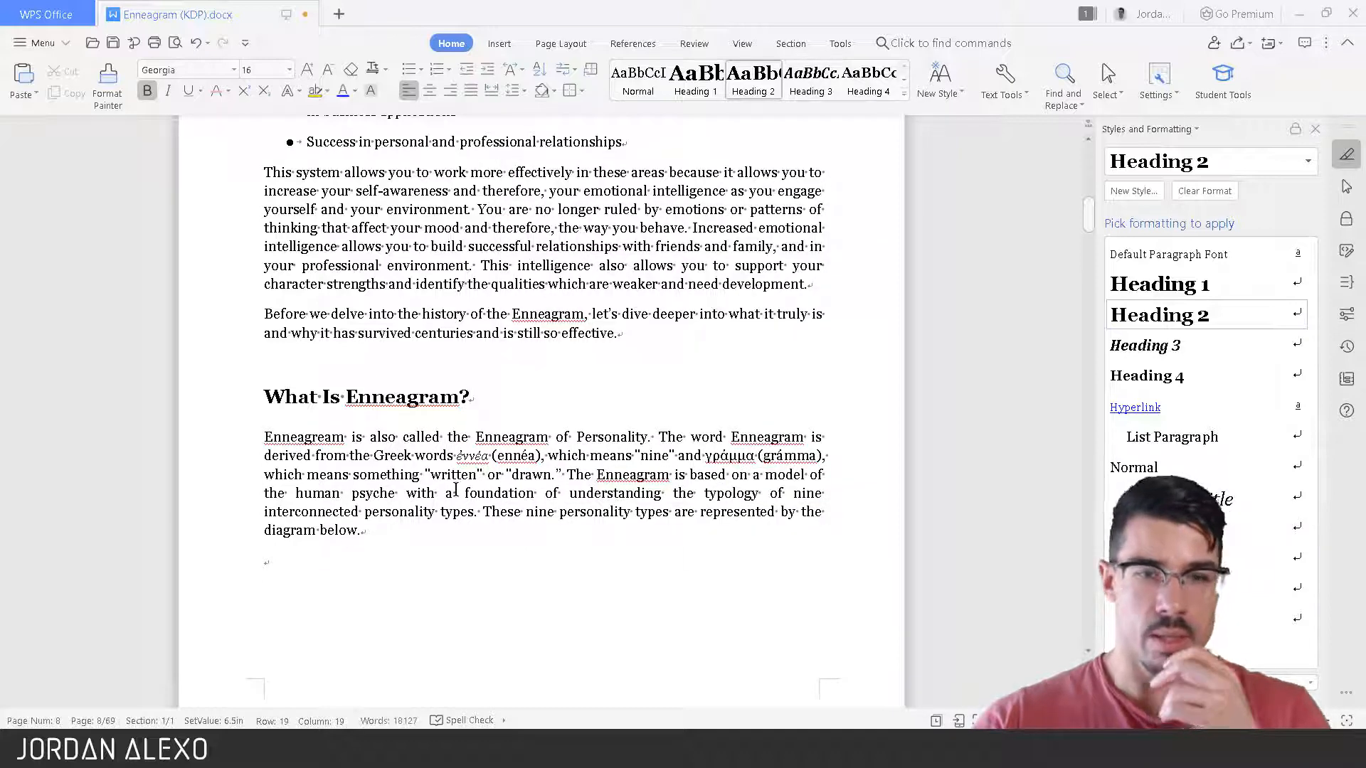
Apply the Heading 2 style to the "What is a Personality Type?" line below the numbered list.
scroll(365, 595, "down", 15)
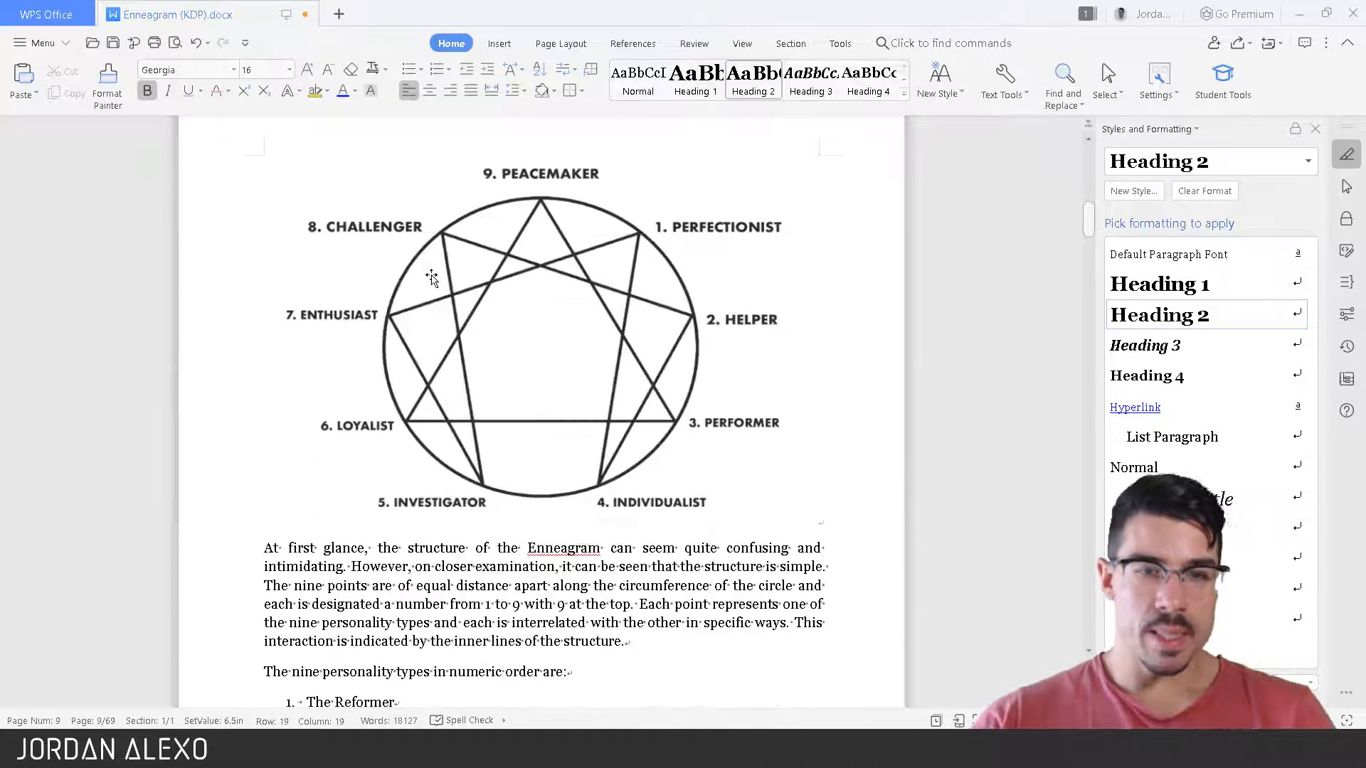
scroll(436, 168, "down", 5)
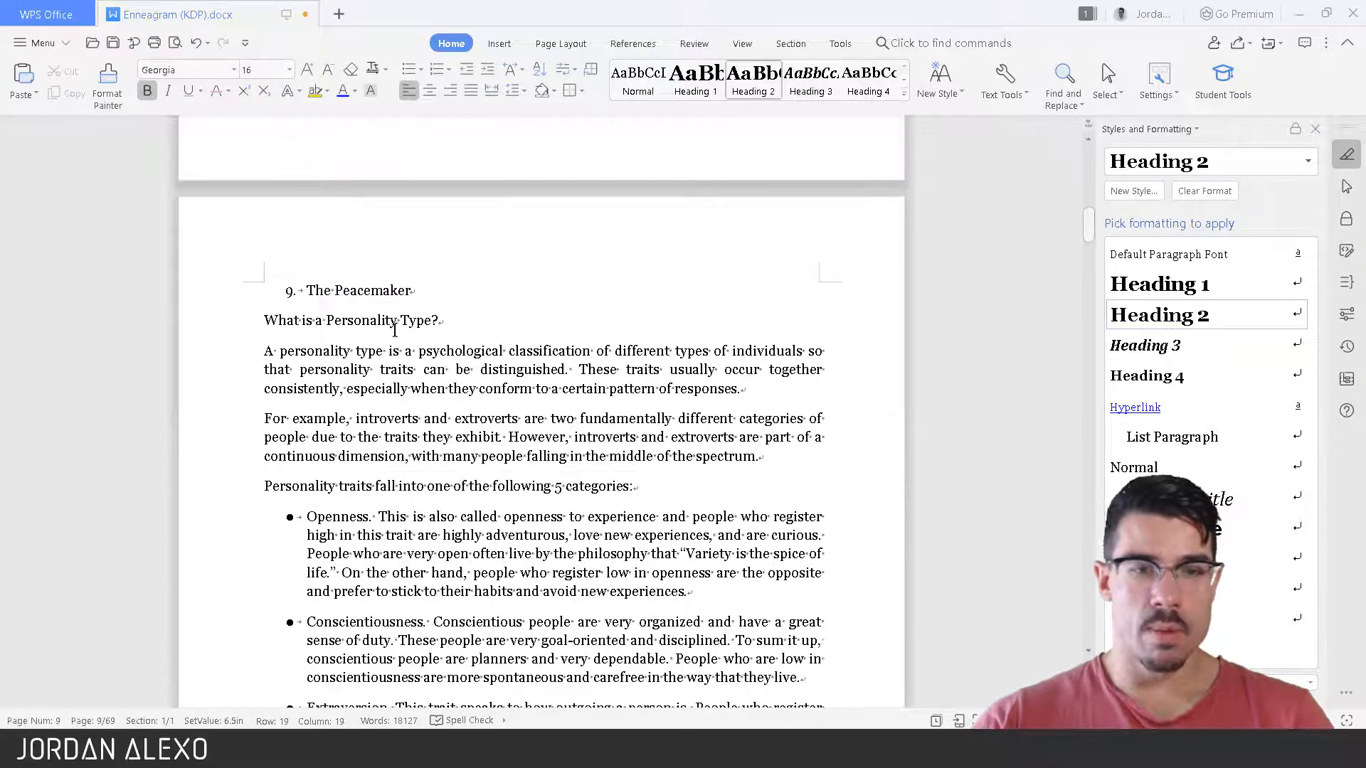
scroll(423, 424, "down", 3)
scroll(441, 320, "up", 3)
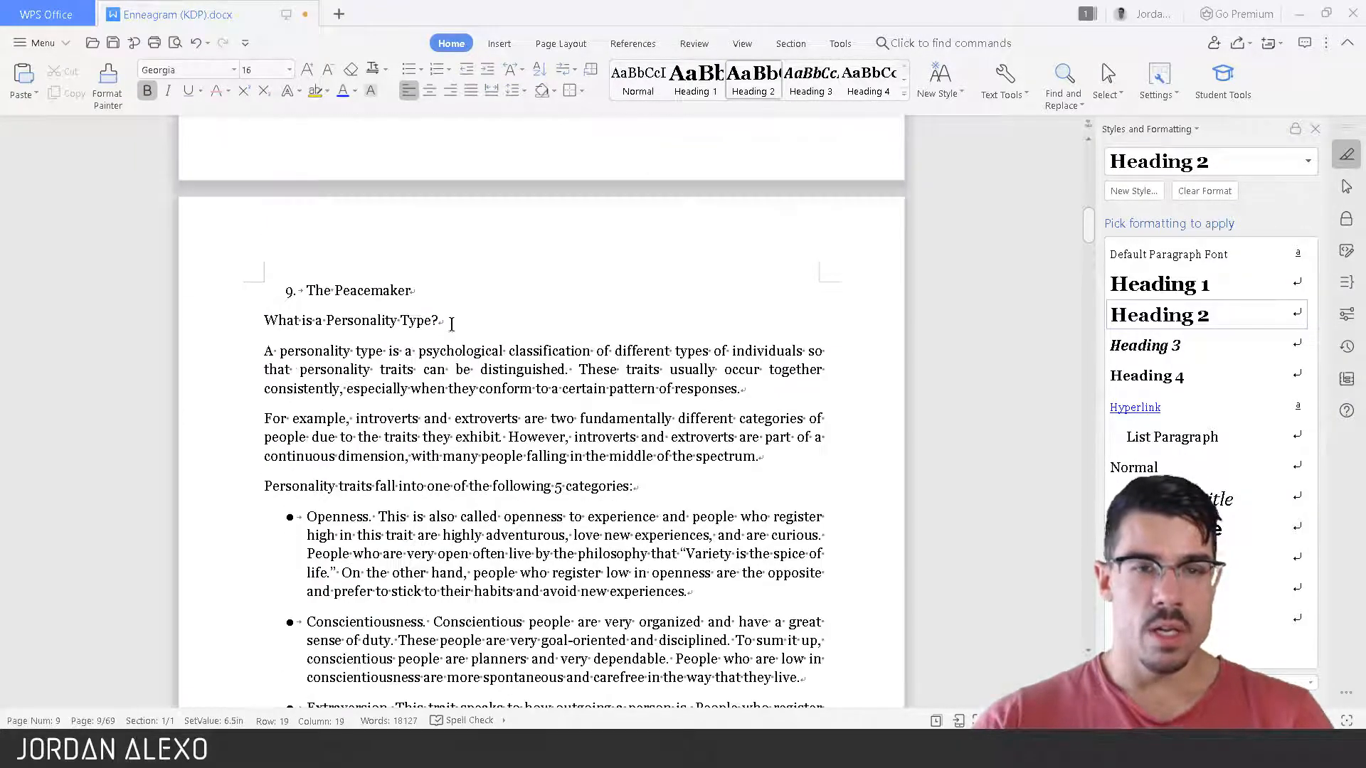
left_click_drag(445, 321, 263, 321)
left_click(751, 84)
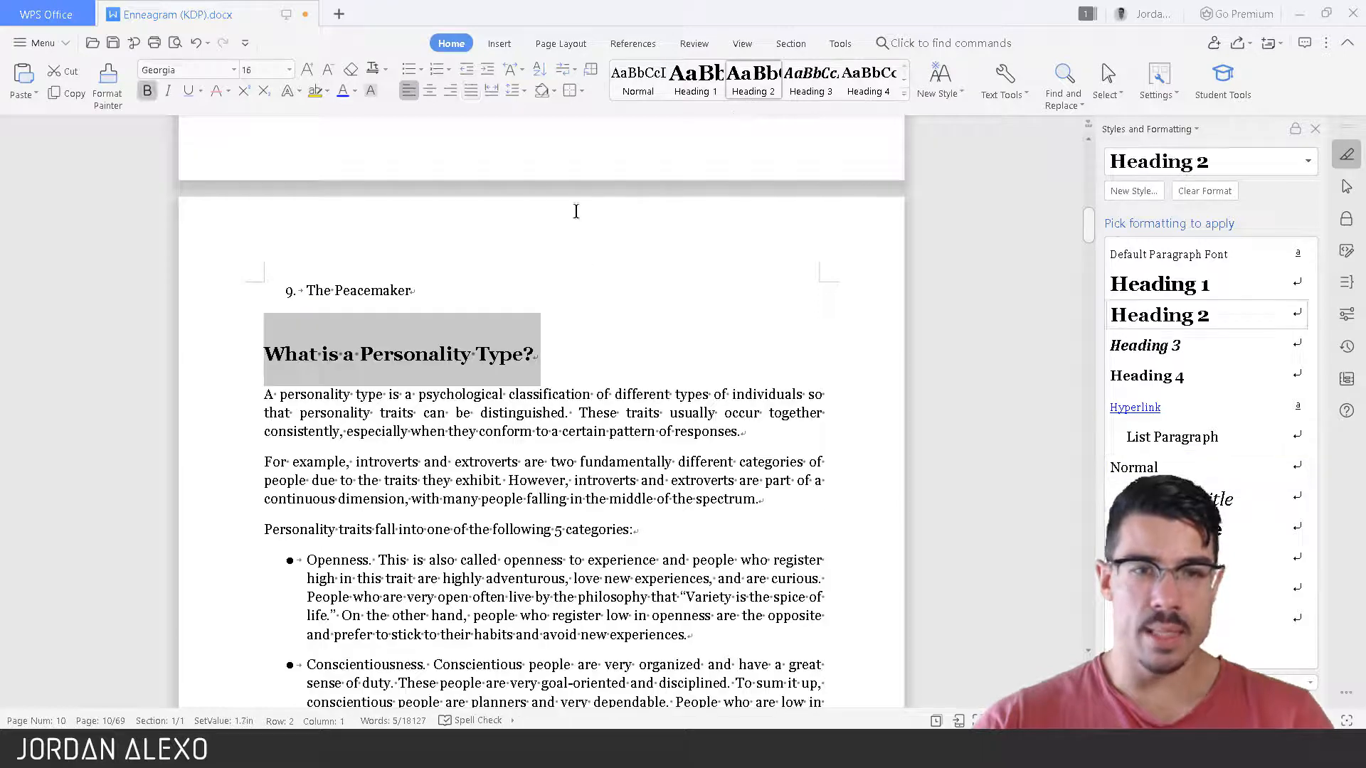
left_click(506, 295)
Delete the empty paragraph between the Neuroticism bullet and the "The History of Enneagram" heading.
scroll(492, 320, "down", 10)
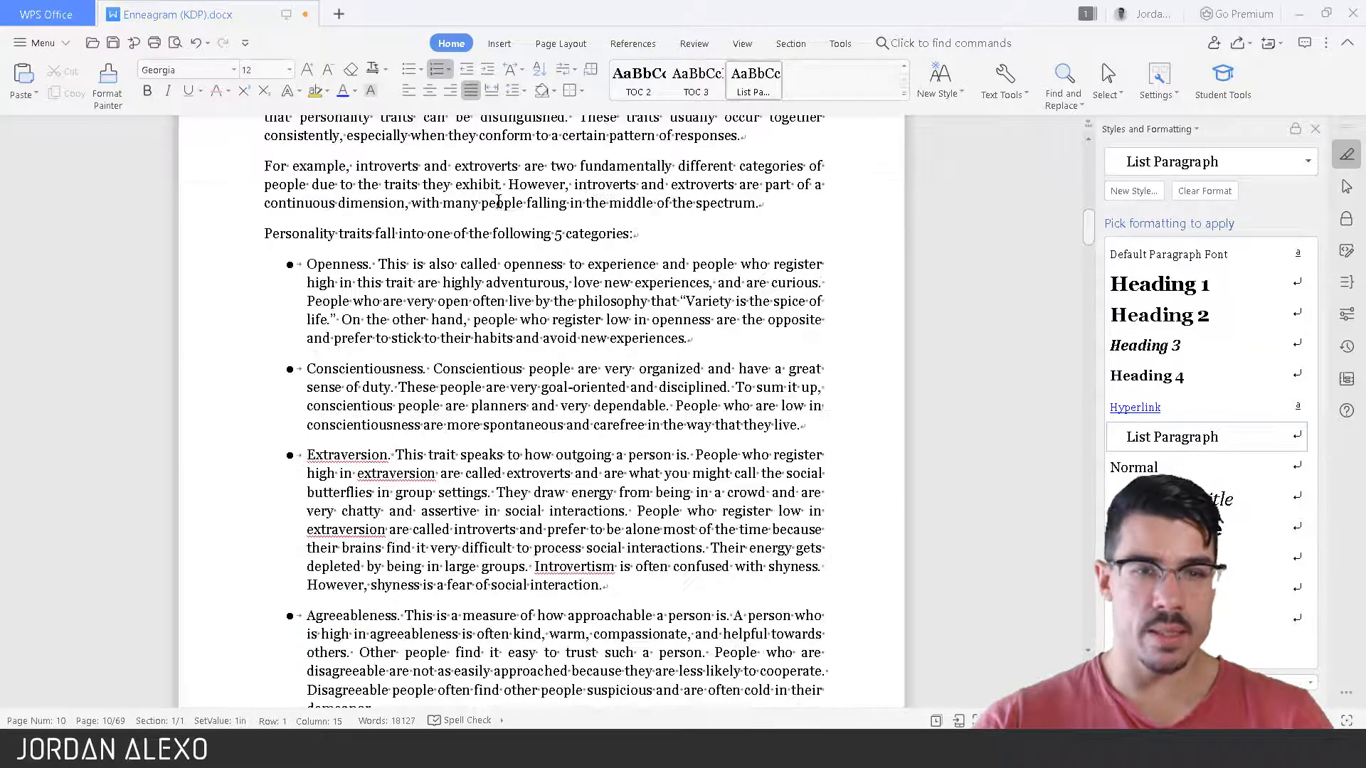
scroll(497, 242, "down", 5)
left_click(268, 326)
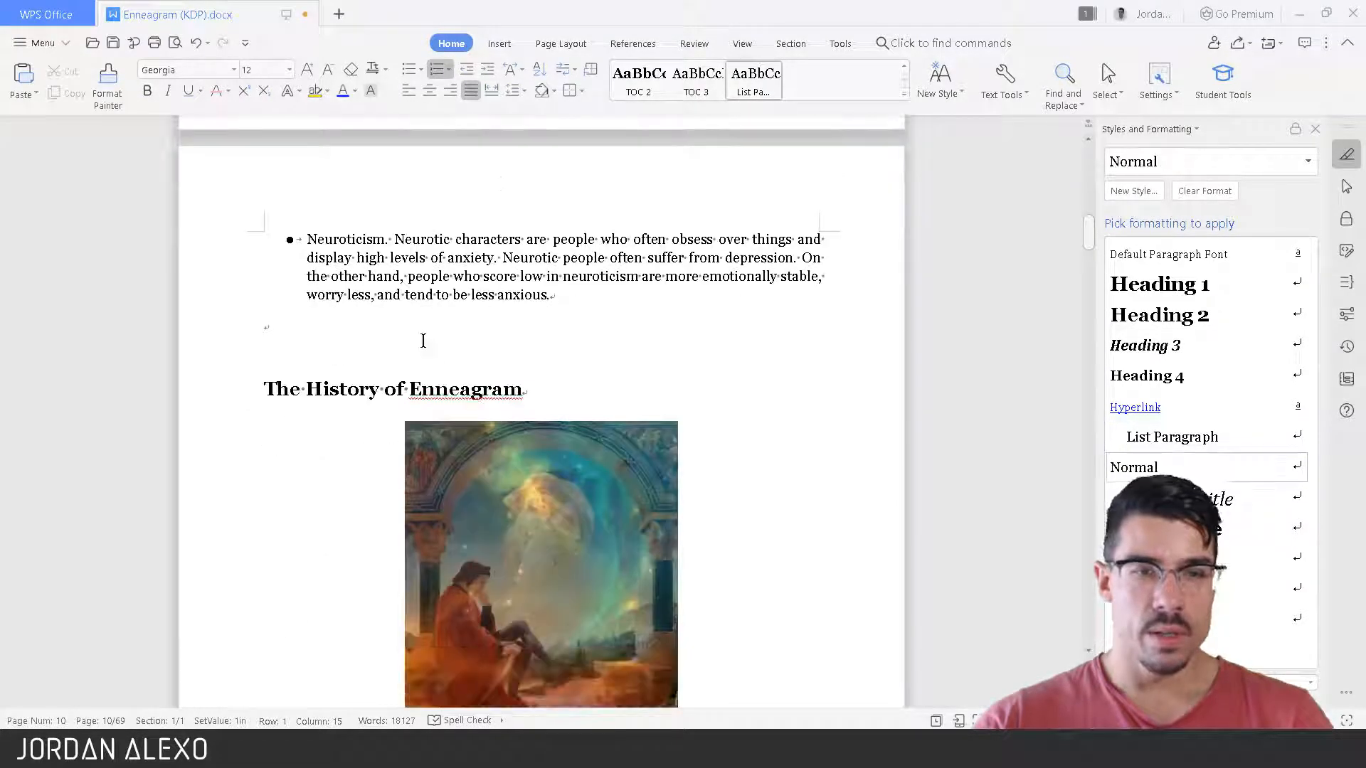
key("Delete")
scroll(531, 311, "down", 3)
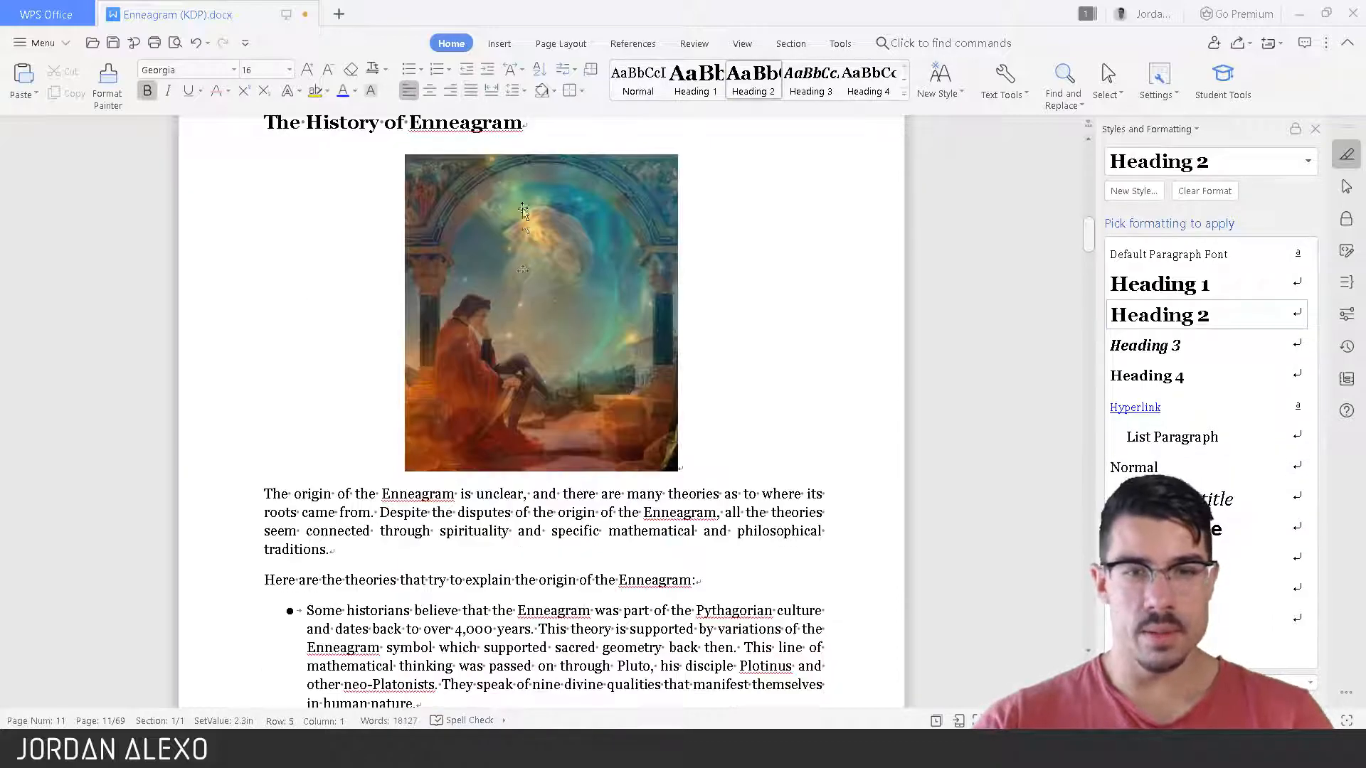
scroll(523, 210, "down", 9)
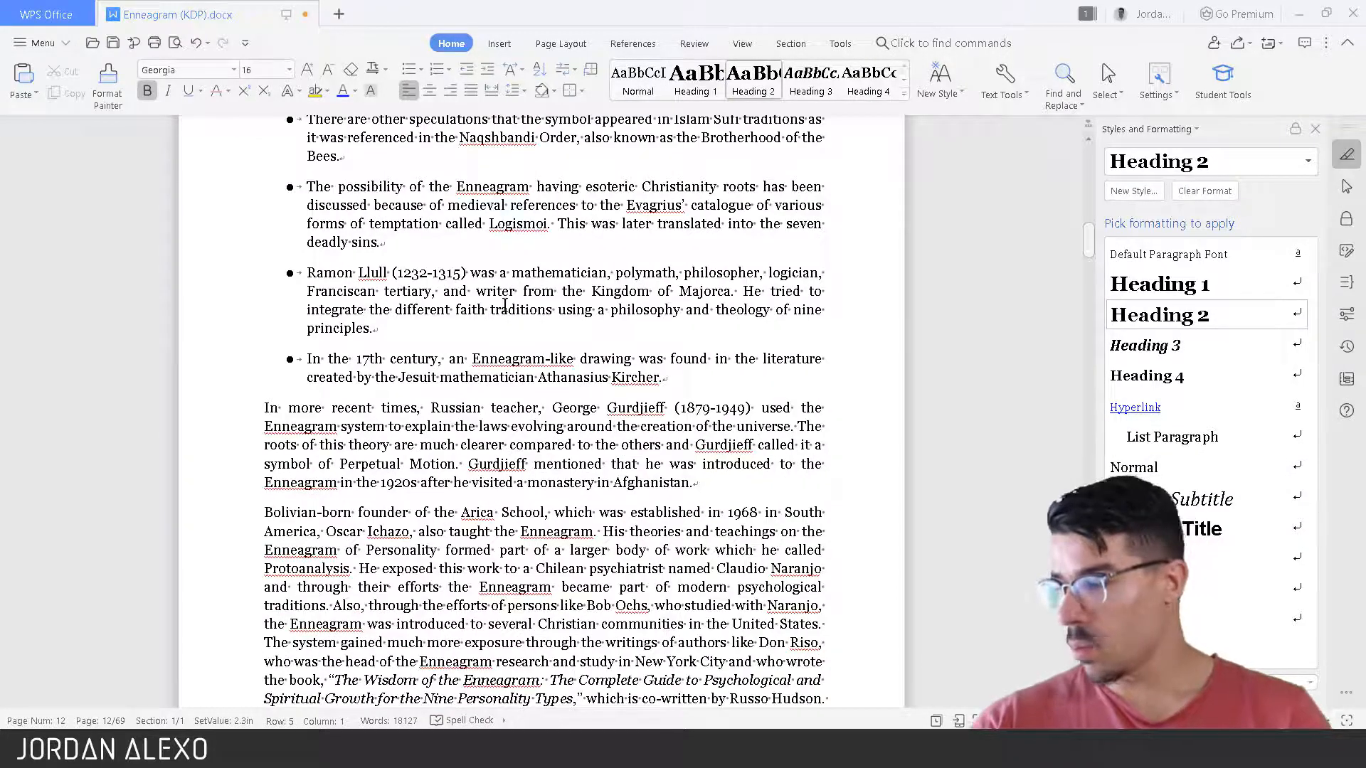
scroll(505, 305, "down", 3)
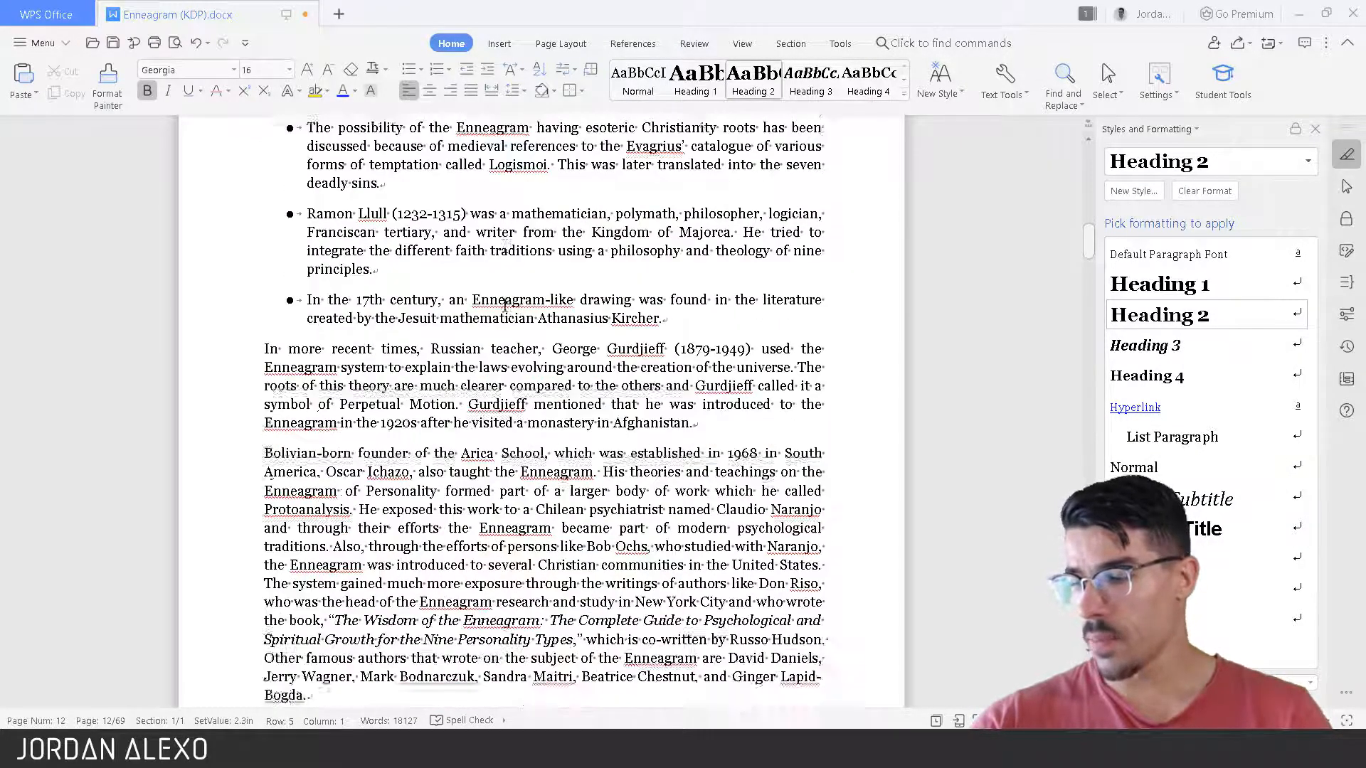
scroll(503, 277, "up", 9)
scroll(502, 271, "up", 15)
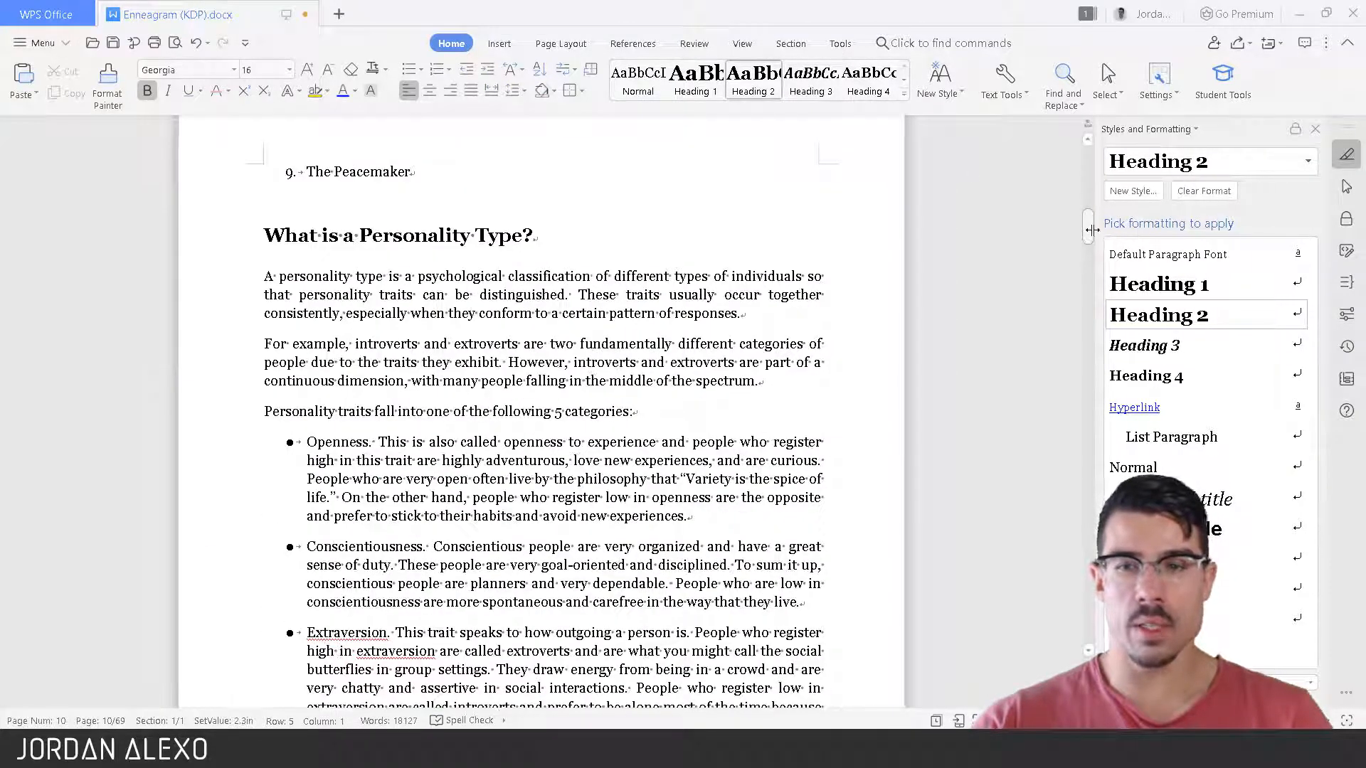
Add an empty paragraph between the "Introduction" heading and the first paragraph of its text.
left_click_drag(1089, 226, 1088, 138)
scroll(815, 358, "down", 8)
scroll(726, 398, "down", 15)
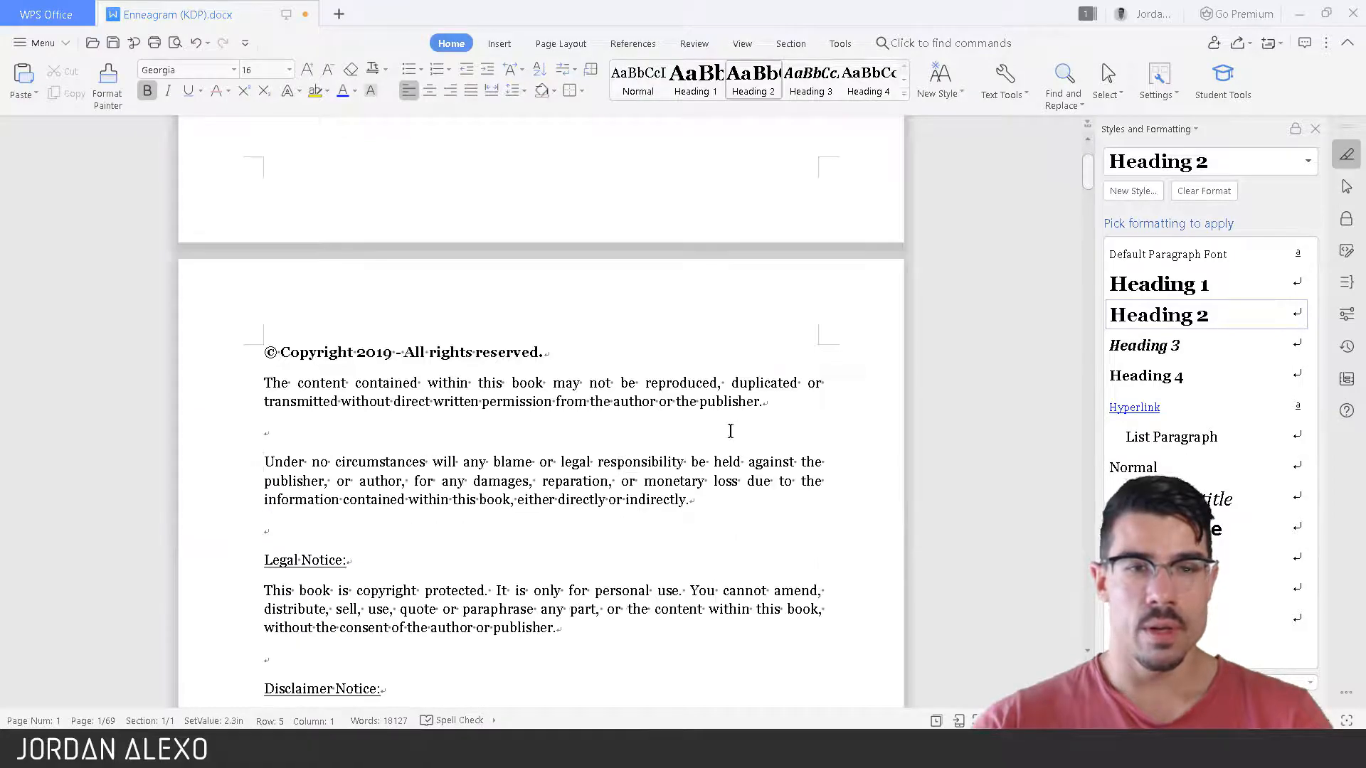
scroll(618, 372, "down", 5)
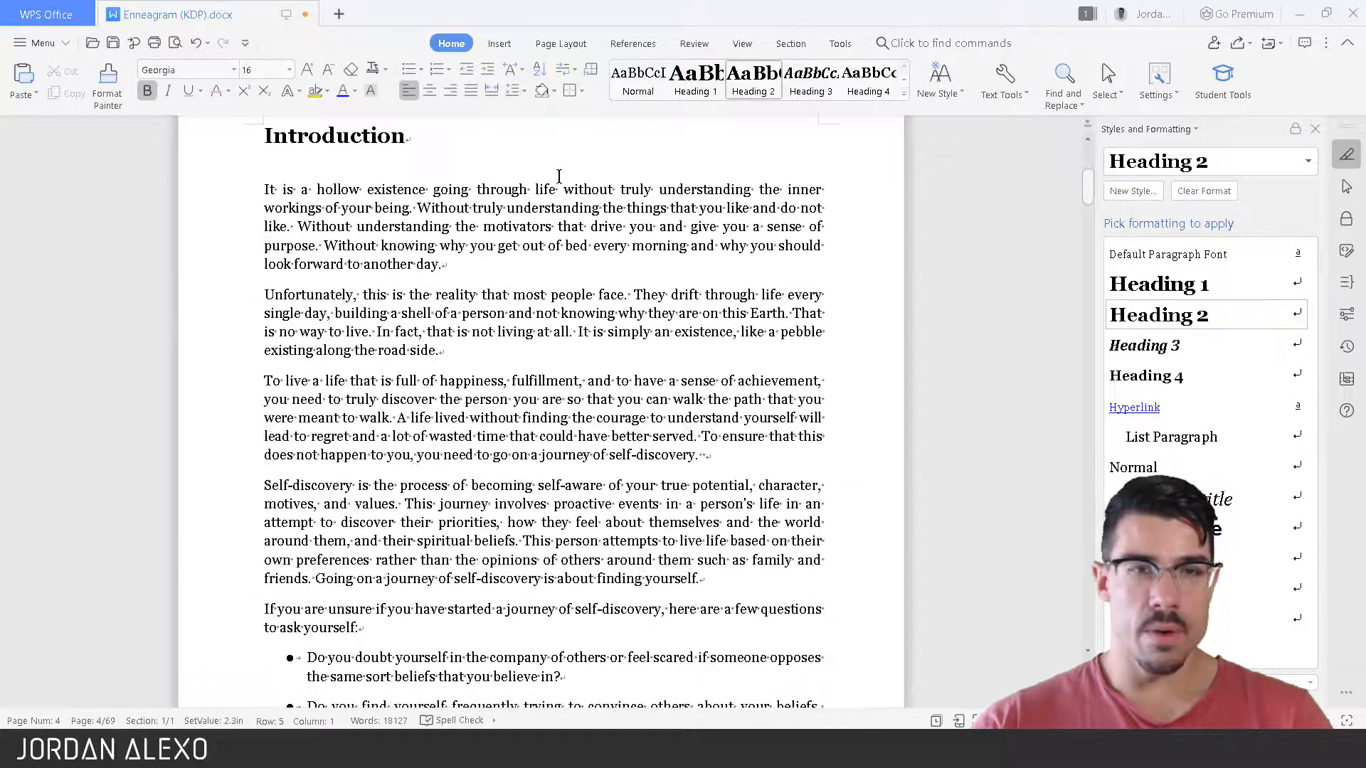
scroll(559, 178, "up", 1)
left_click(548, 208)
key("Return")
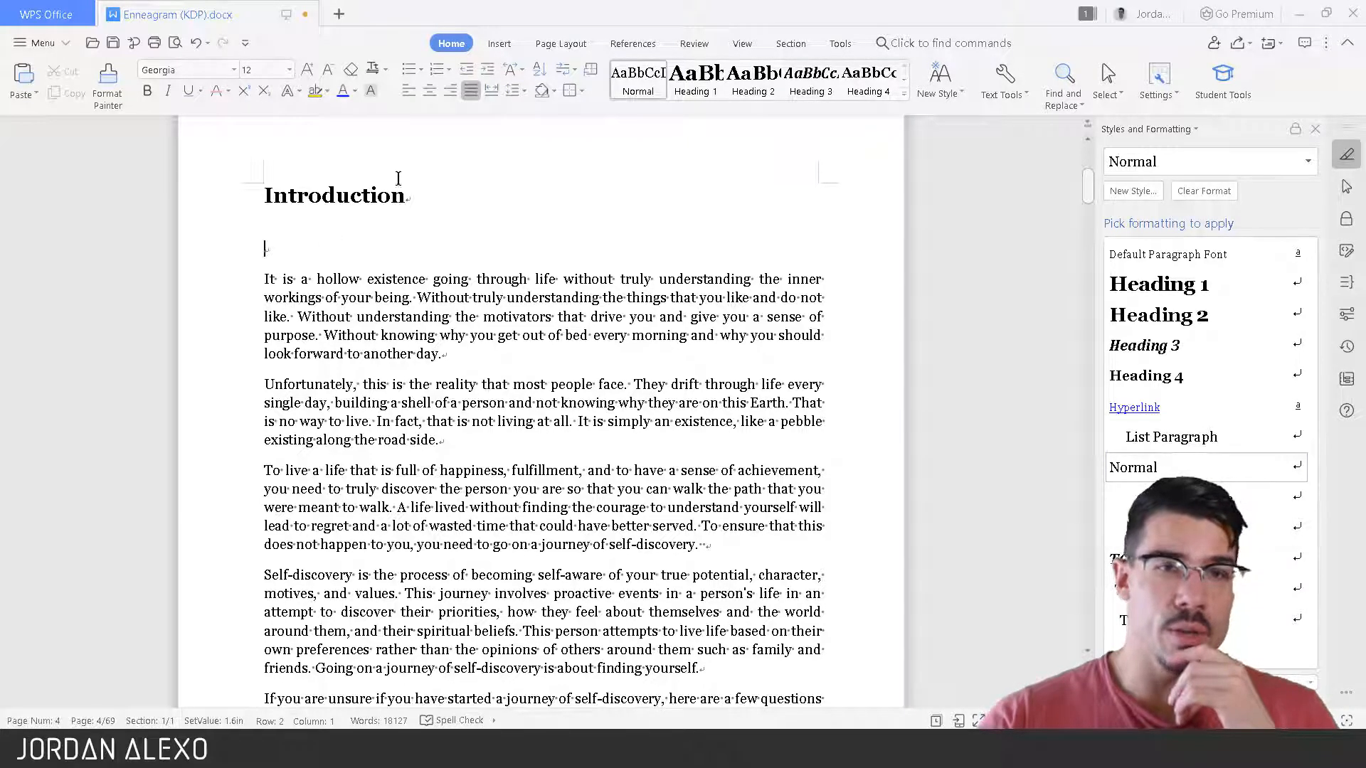
Insert the picture fantasy-3317298_1920.jpg from file into the empty paragraph under the "Introduction" heading.
left_click(497, 45)
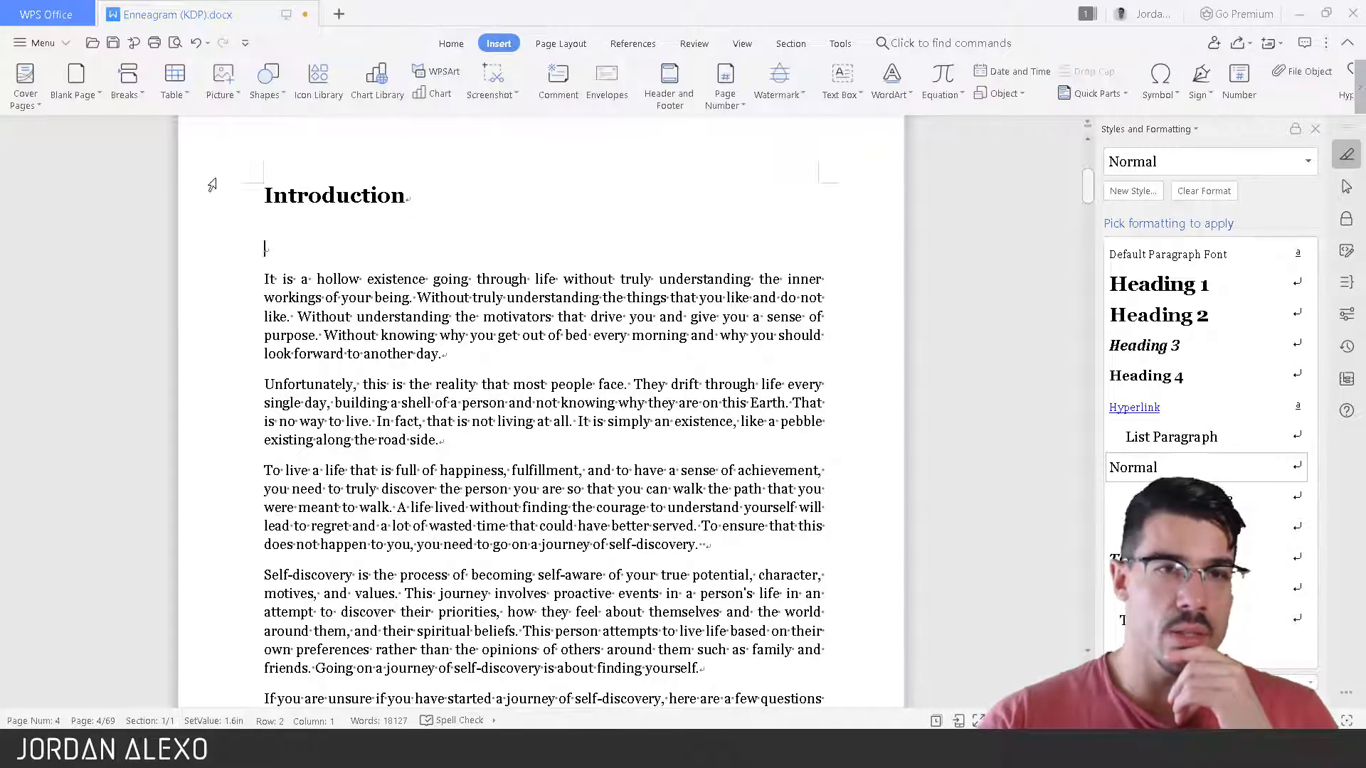
left_click(229, 92)
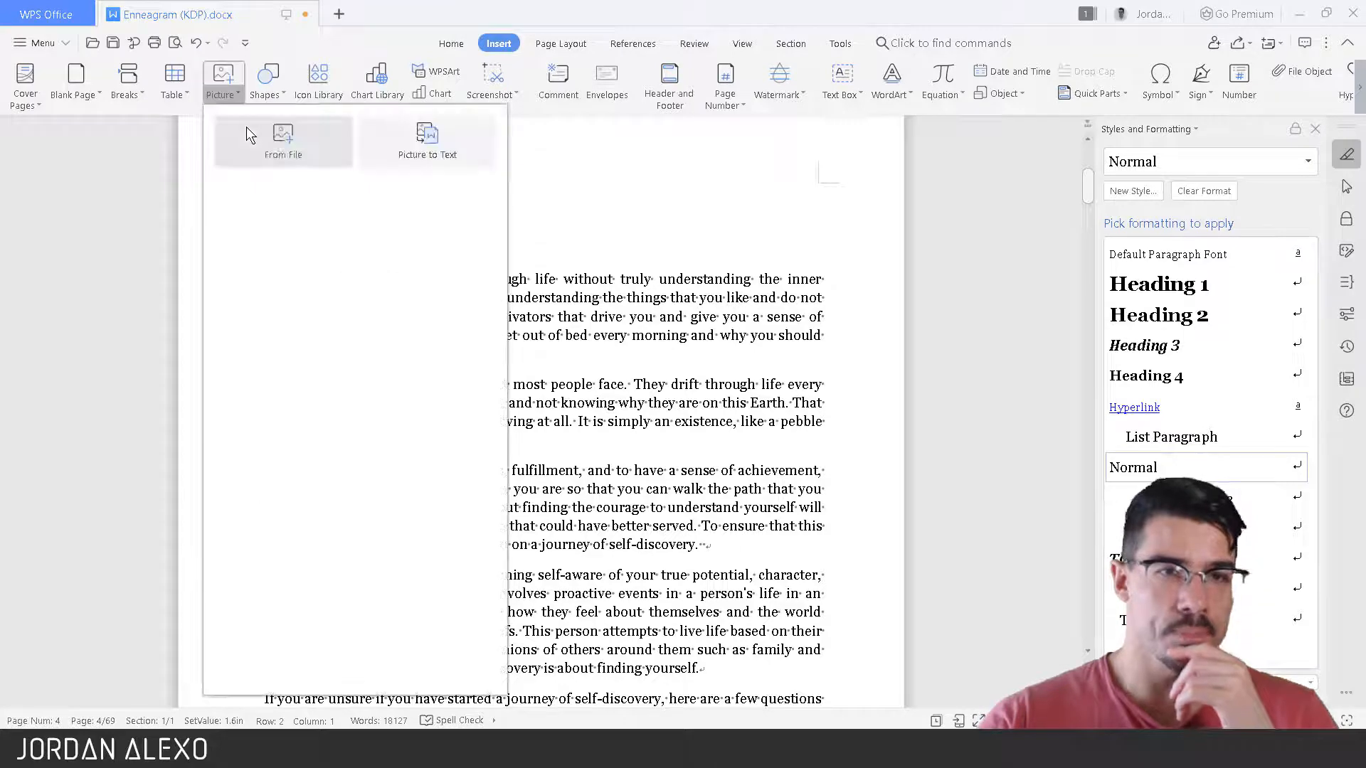
left_click(247, 126)
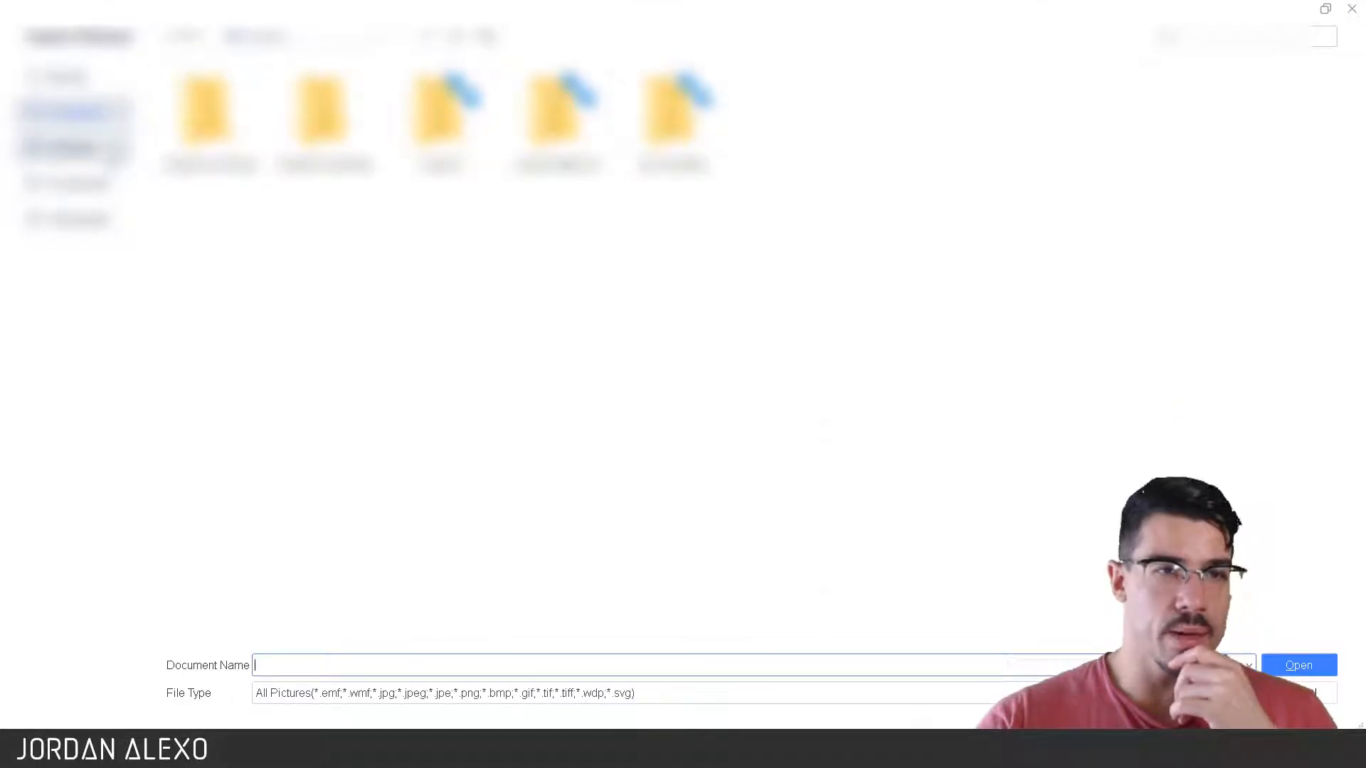
left_click(112, 153)
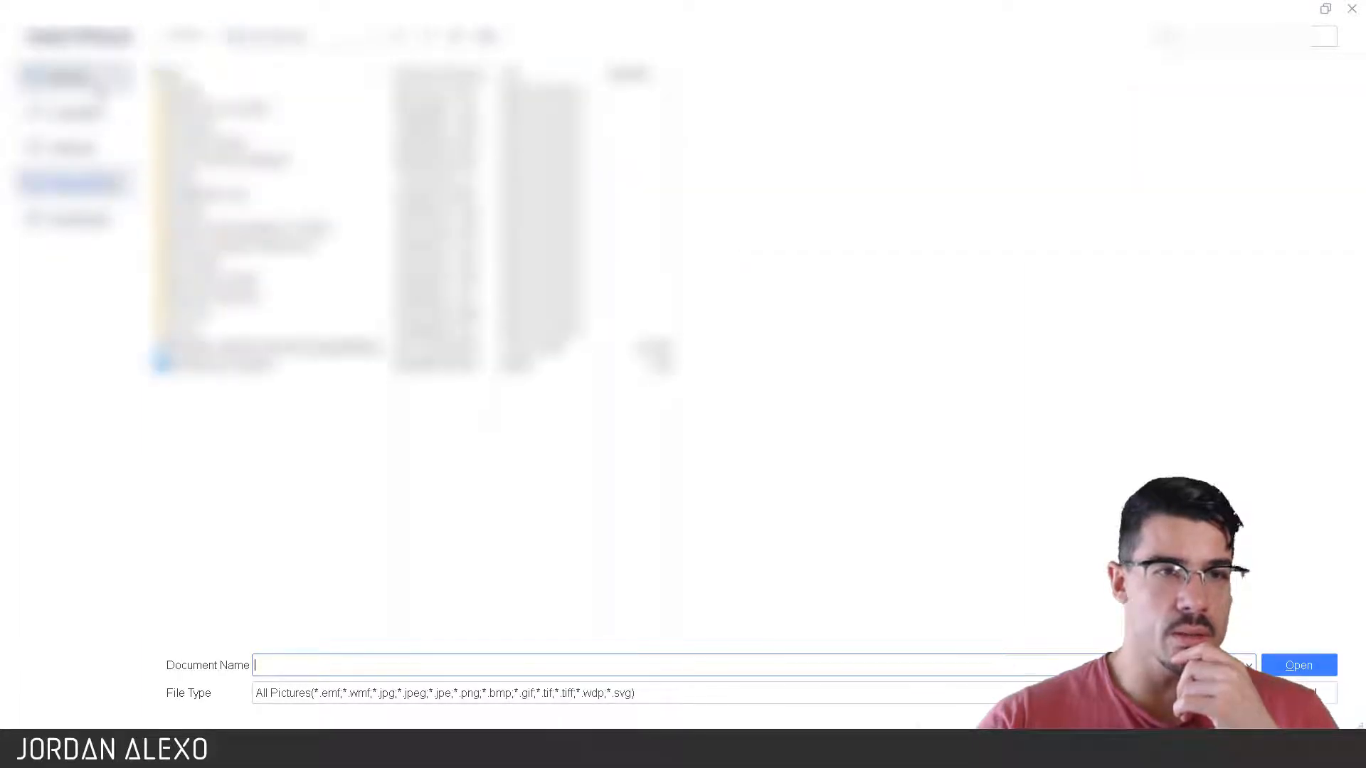
left_click(72, 112)
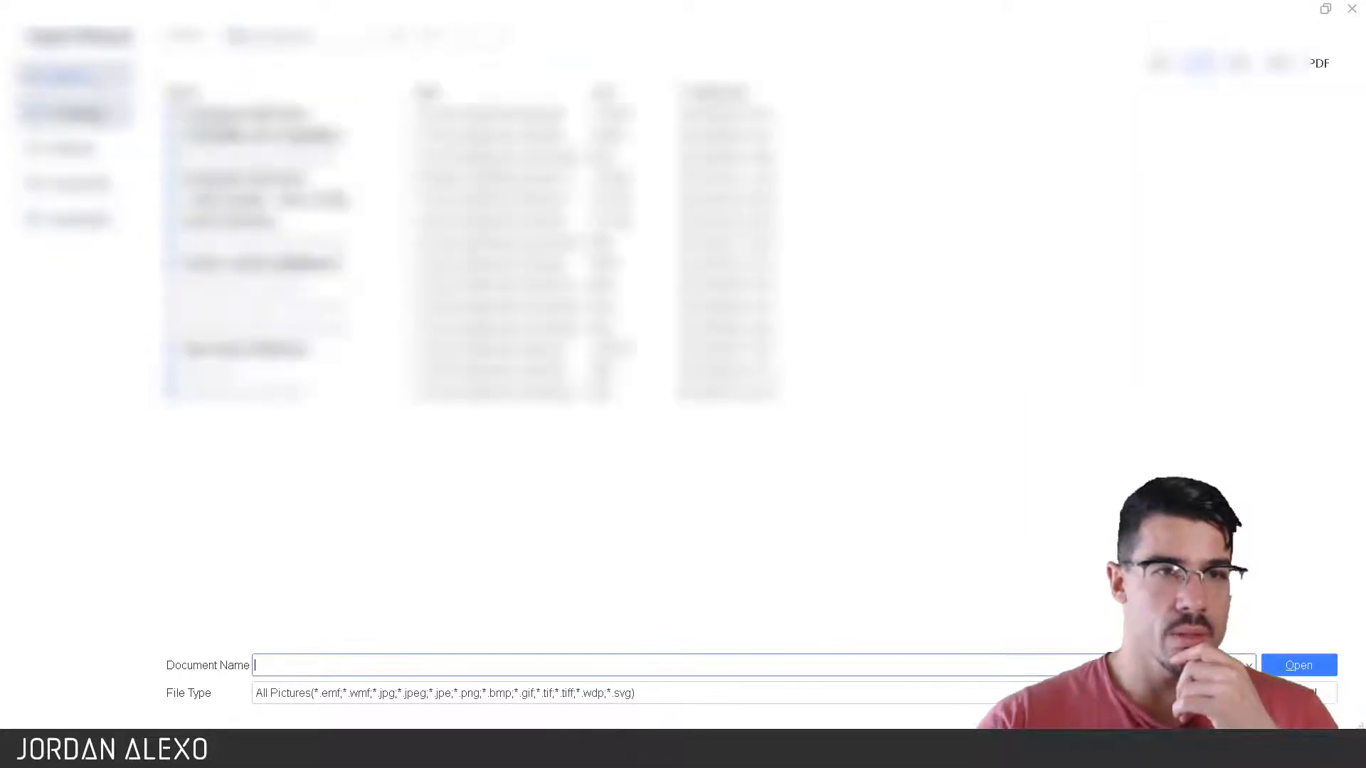
left_click(343, 34)
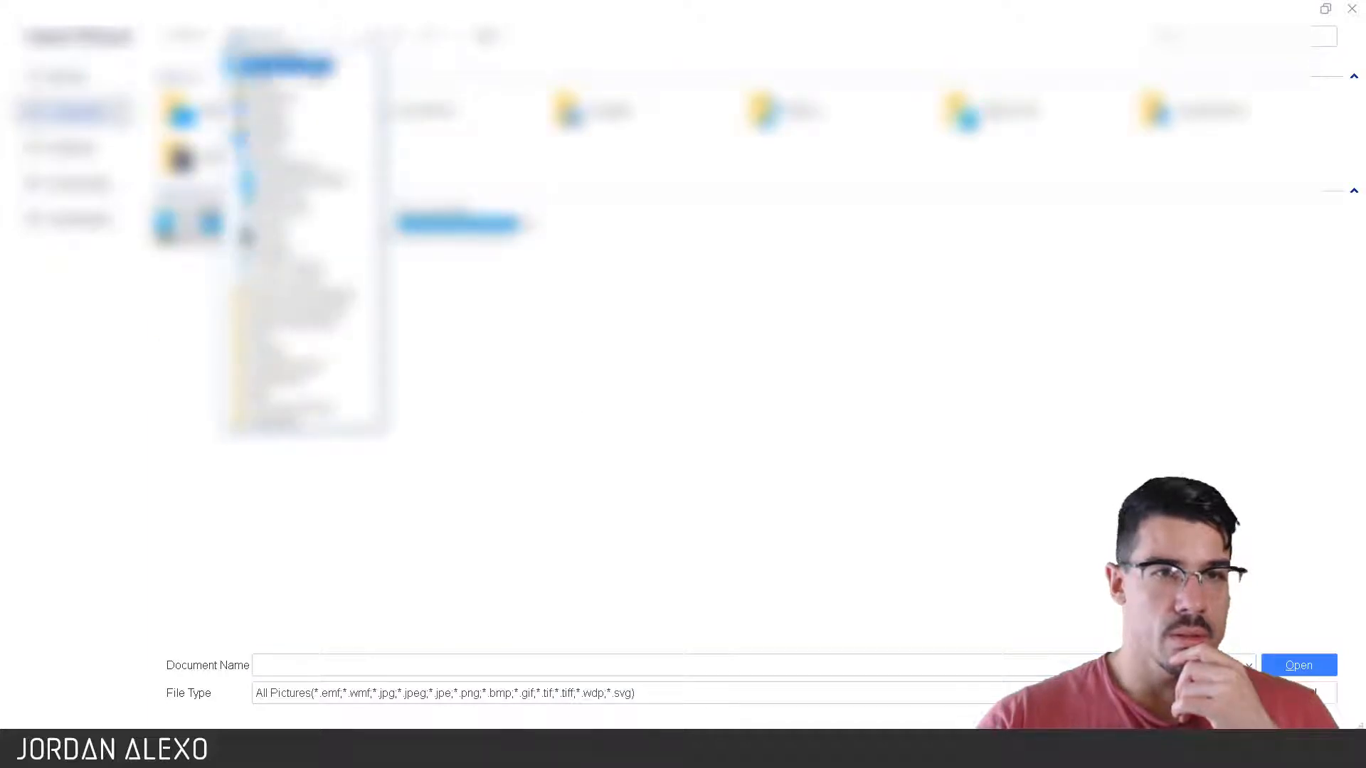
left_click(313, 68)
left_click(299, 37)
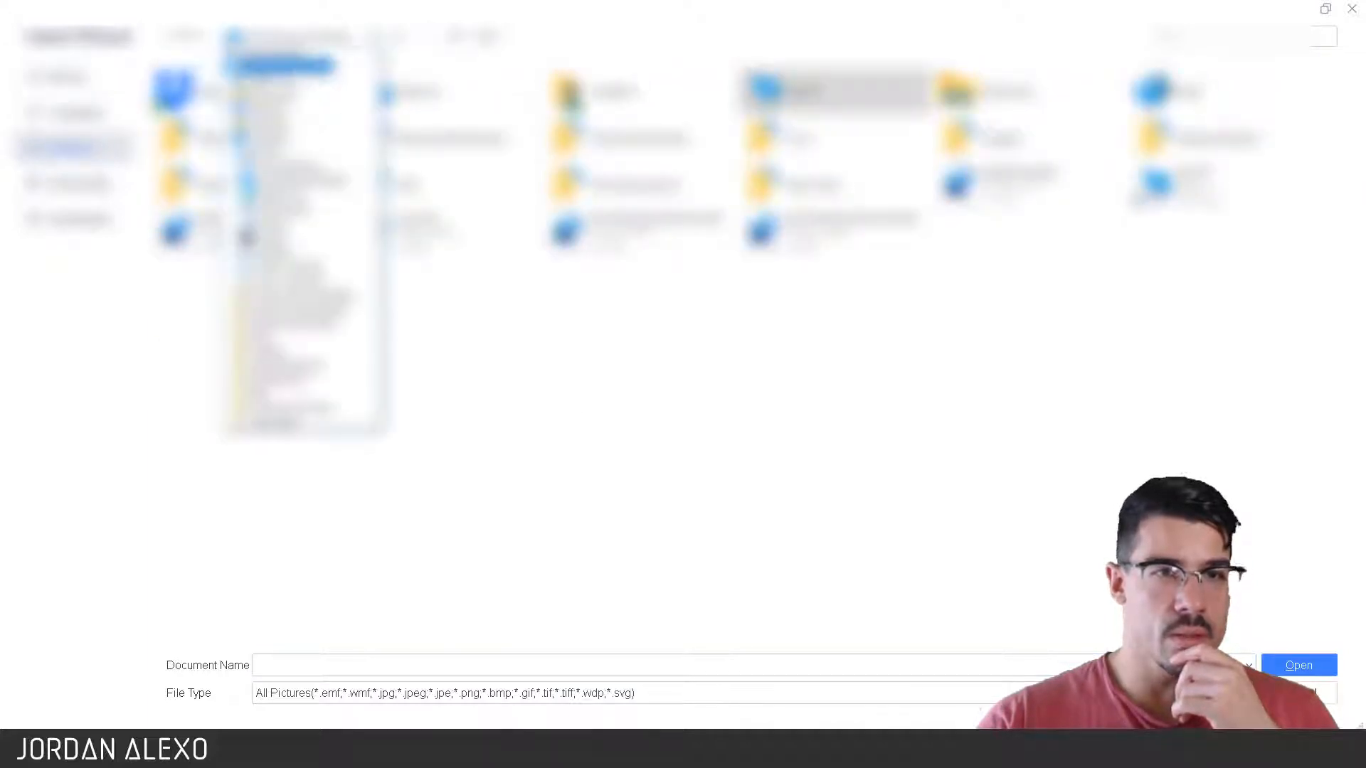
left_click(299, 180)
left_click(227, 109)
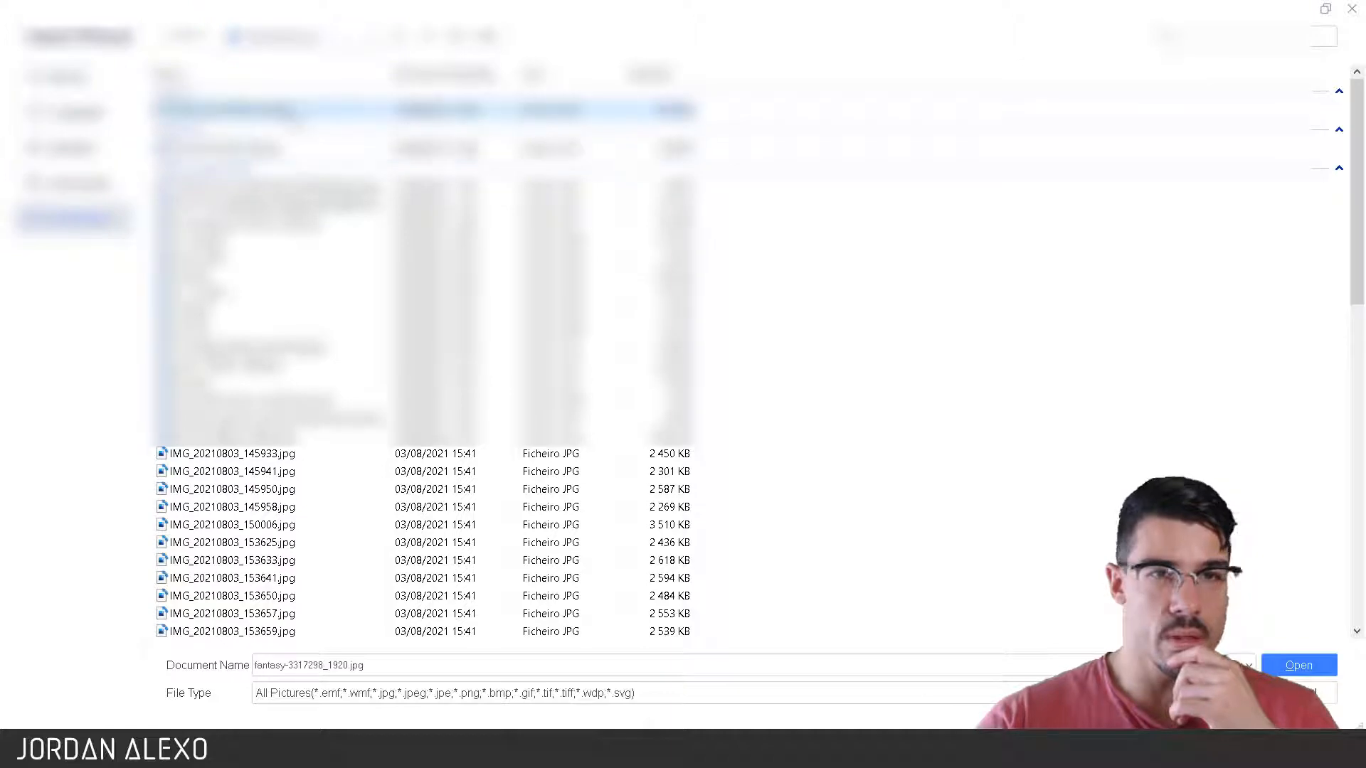
left_click(1280, 665)
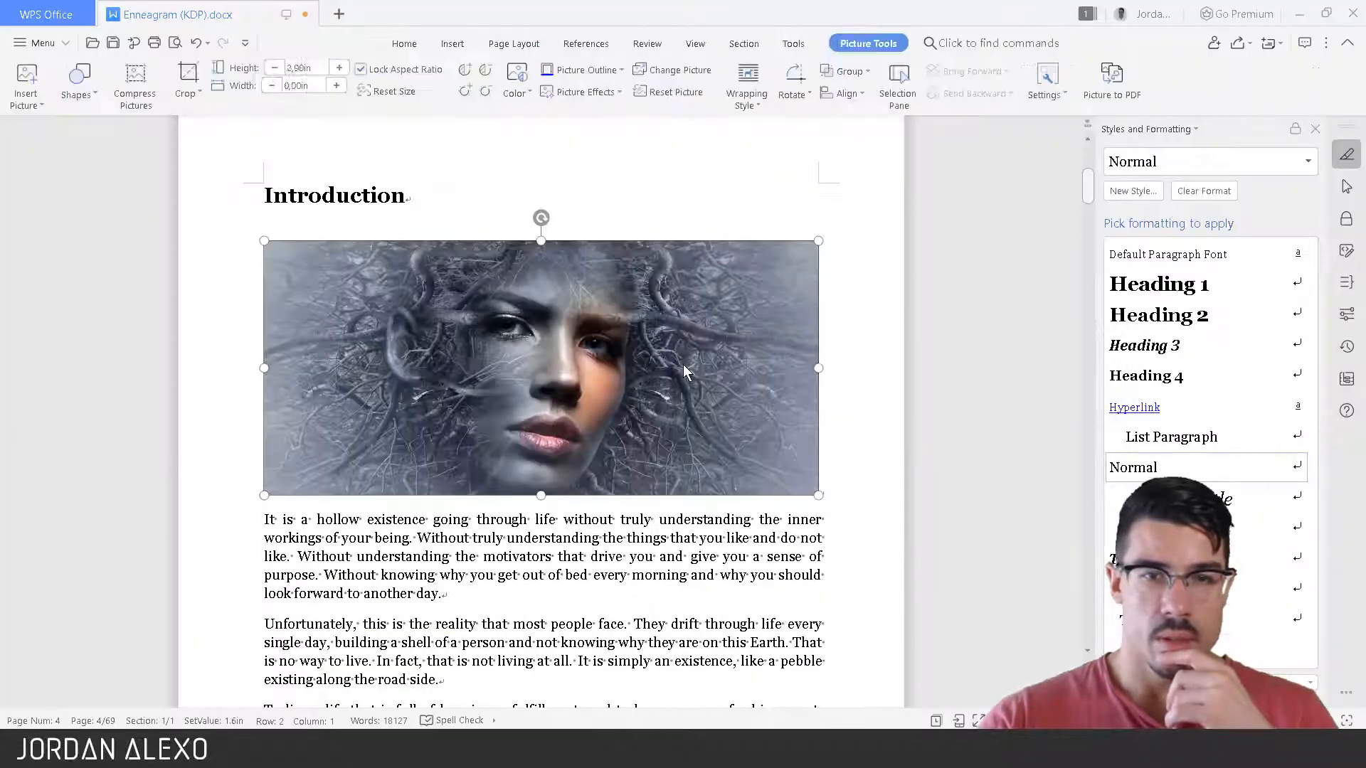
Examine the picture under the "Introduction" heading and the layout of the pages that follow it.
left_click(792, 198)
left_click(736, 285)
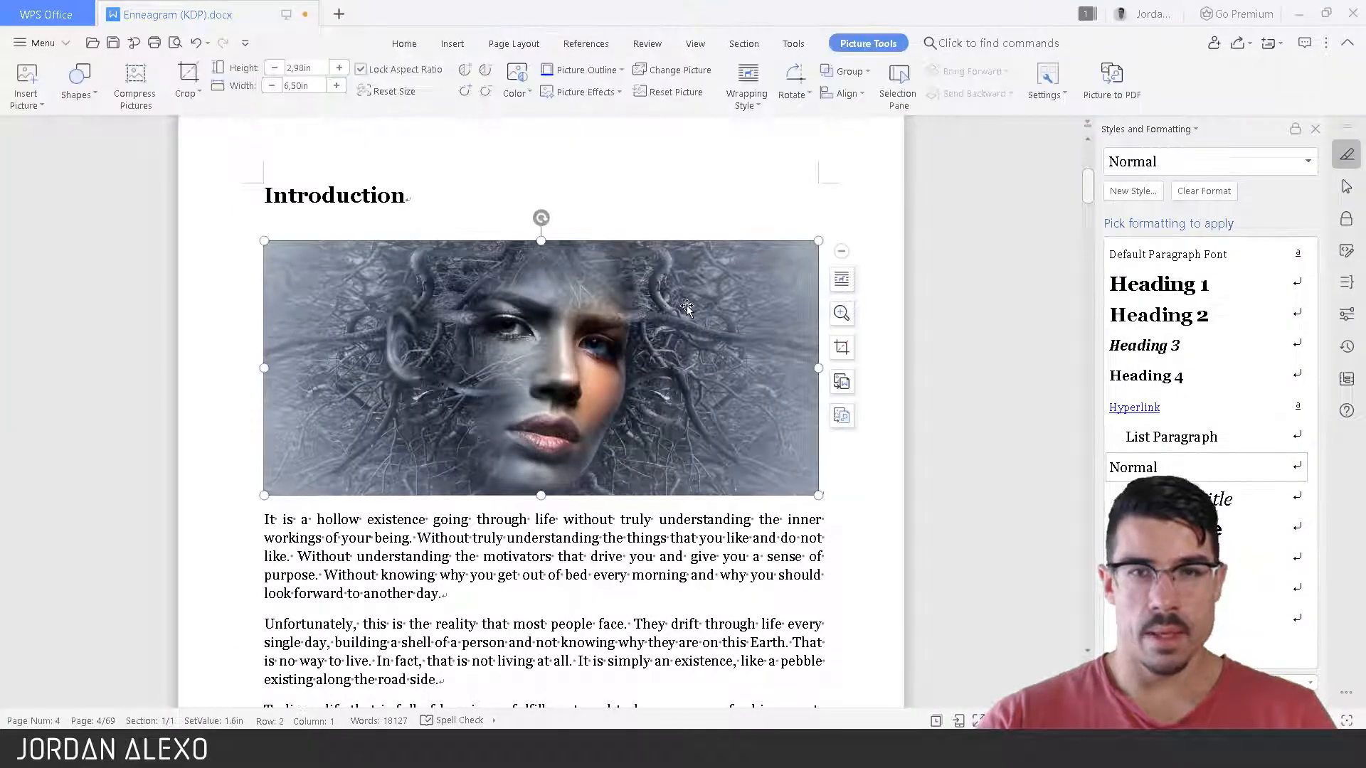
left_click(404, 43)
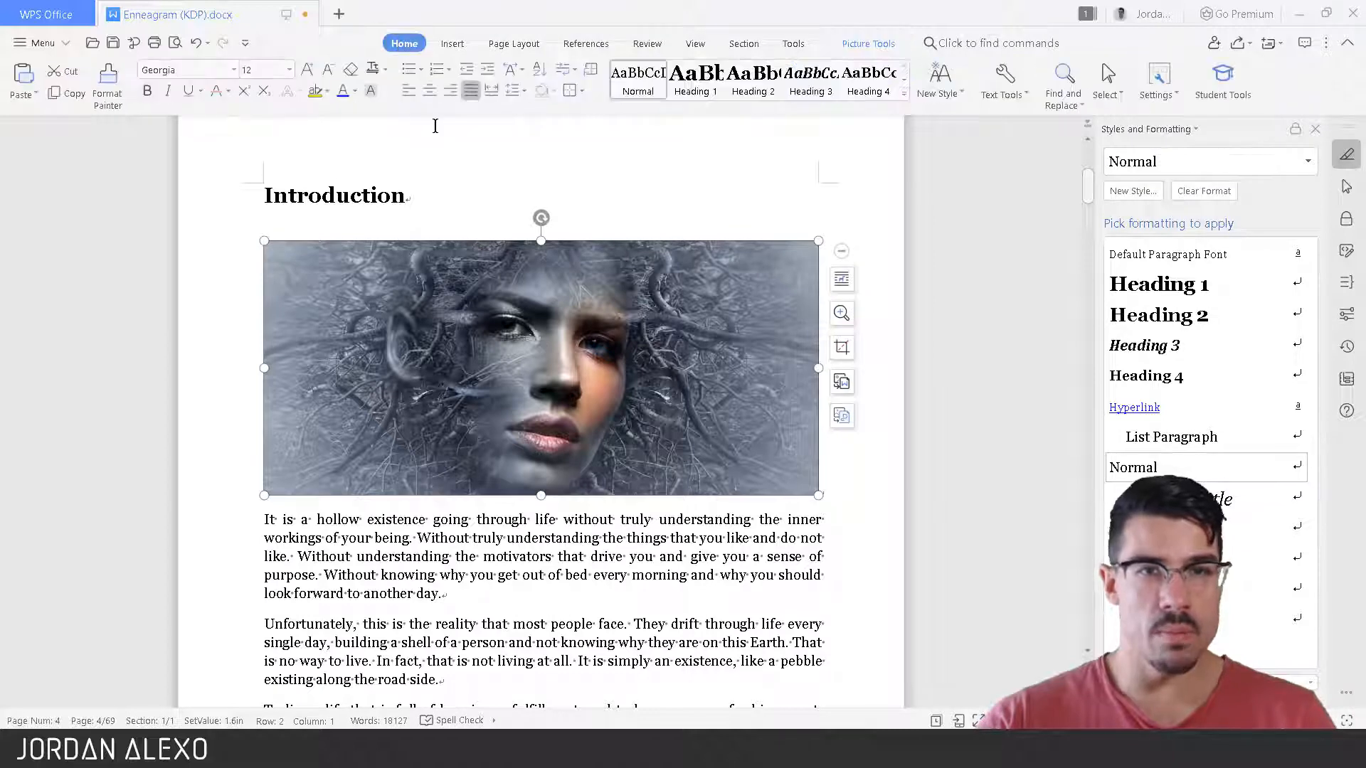
left_click(559, 201)
left_click(621, 310)
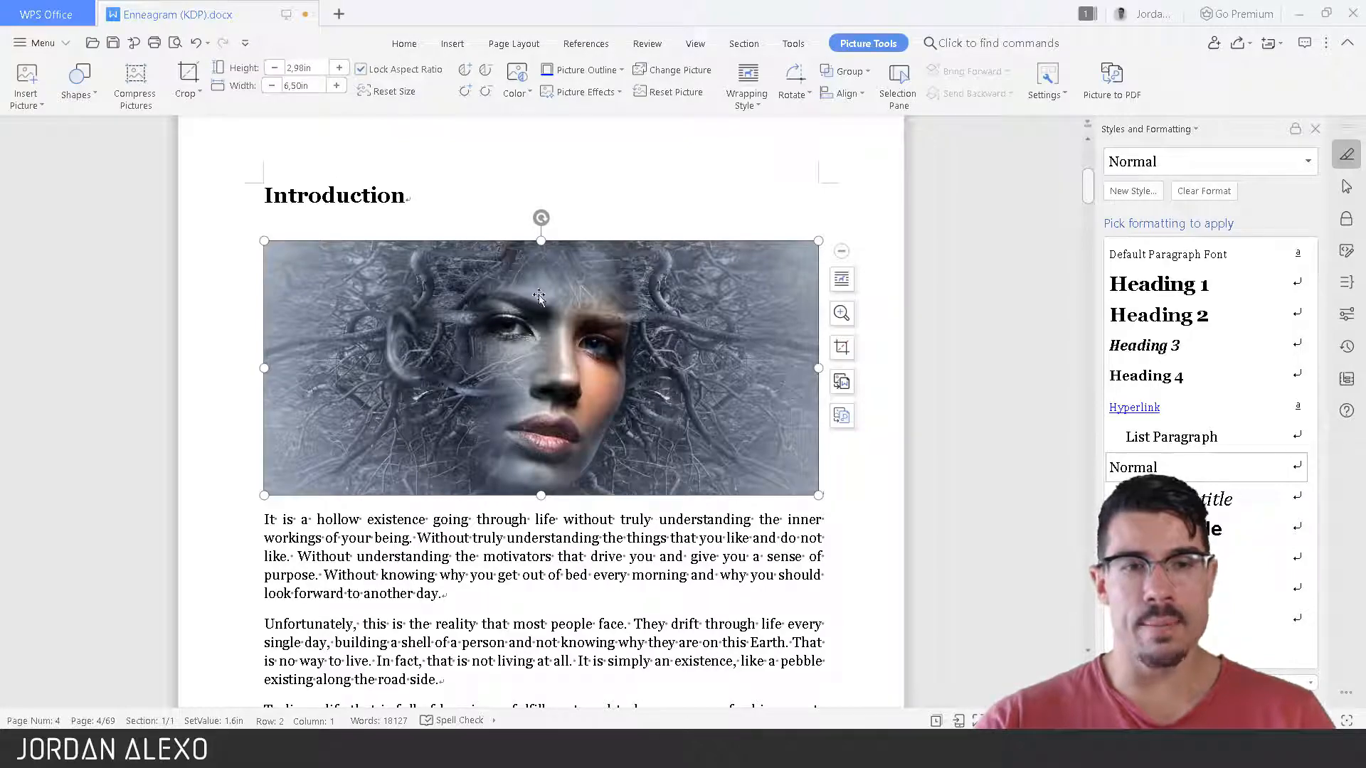
left_click(530, 189)
scroll(550, 242, "down", 10)
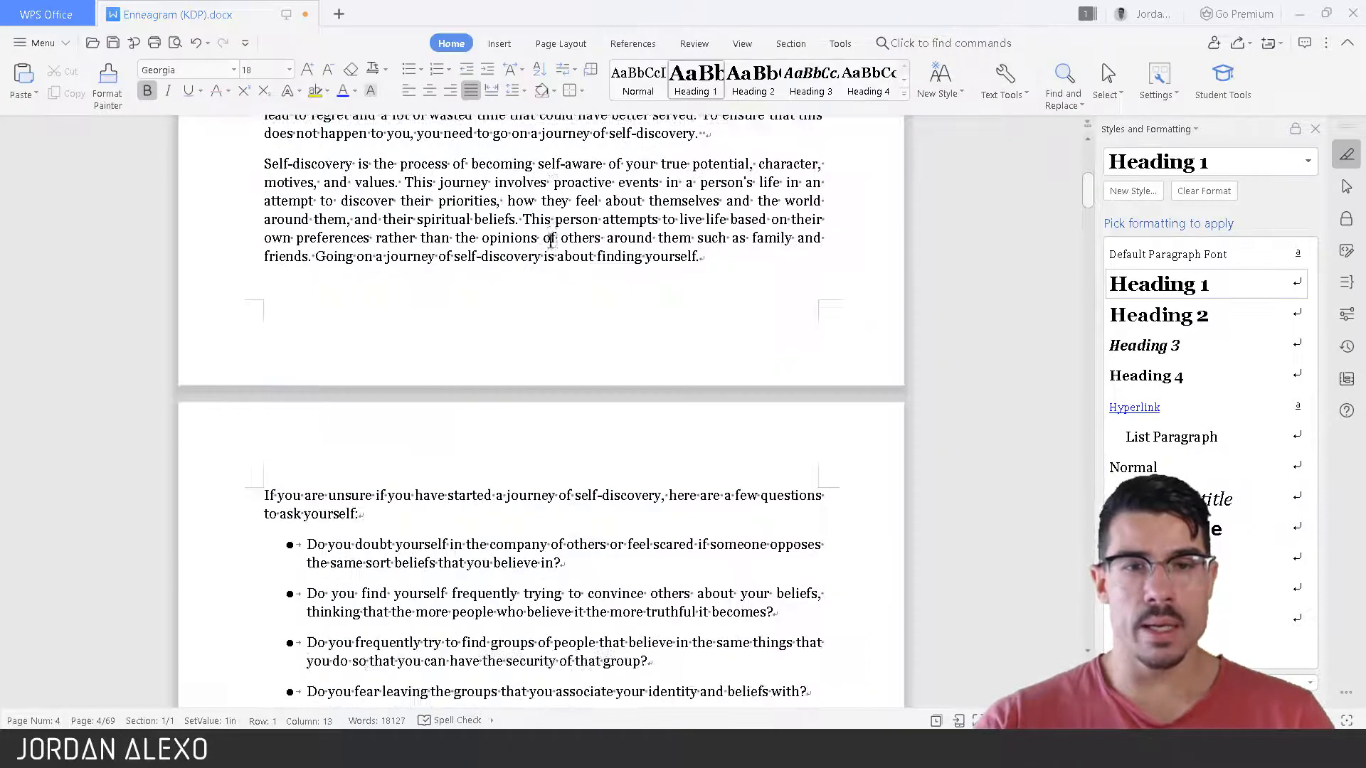
scroll(550, 242, "down", 15)
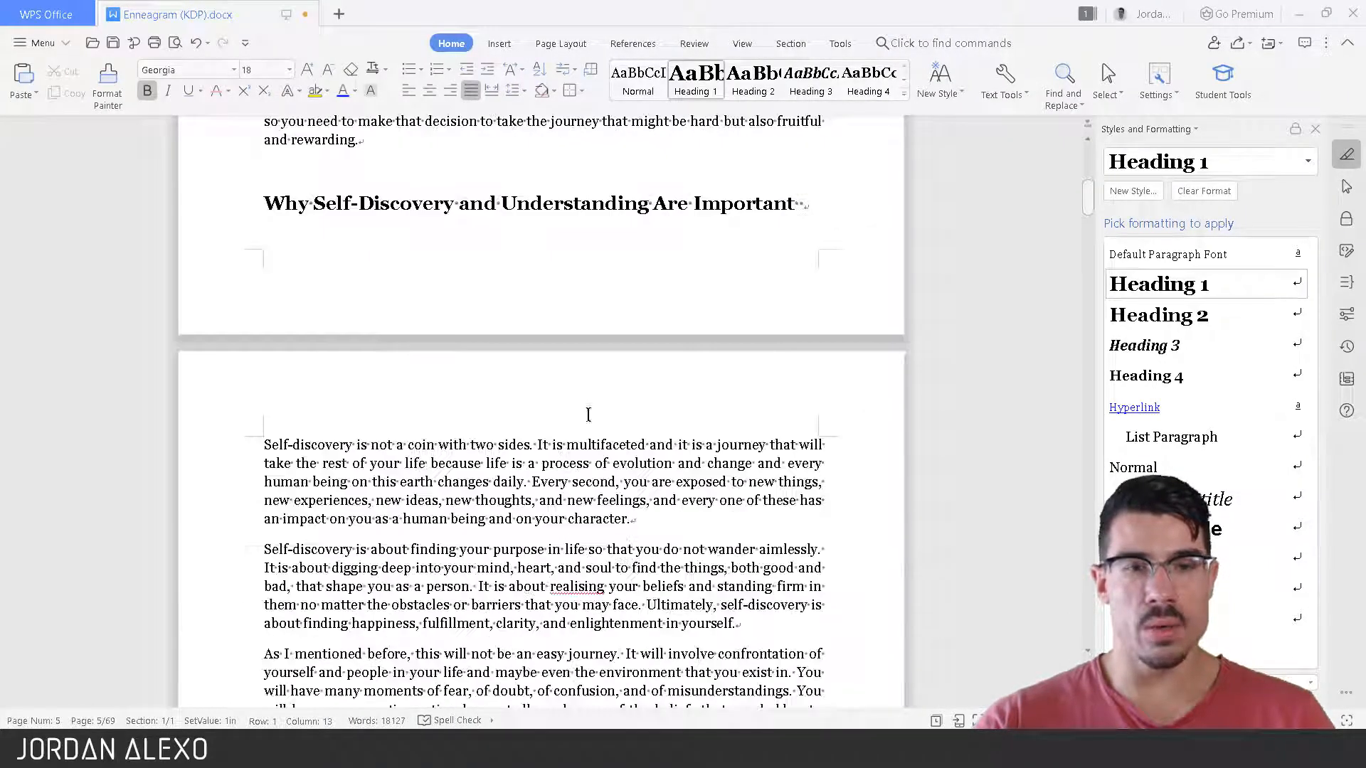
left_click(505, 145)
scroll(505, 144, "up", 10)
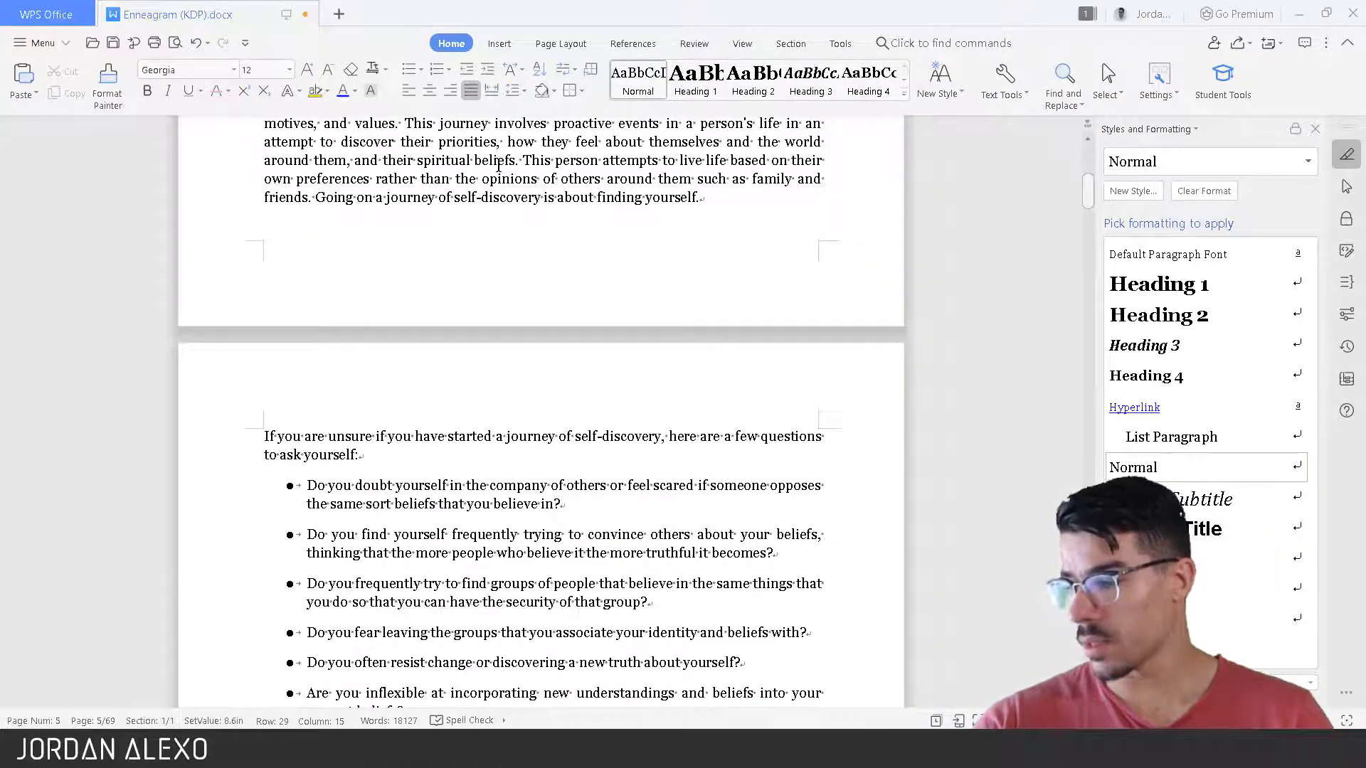
scroll(499, 164, "up", 3)
scroll(498, 164, "up", 20)
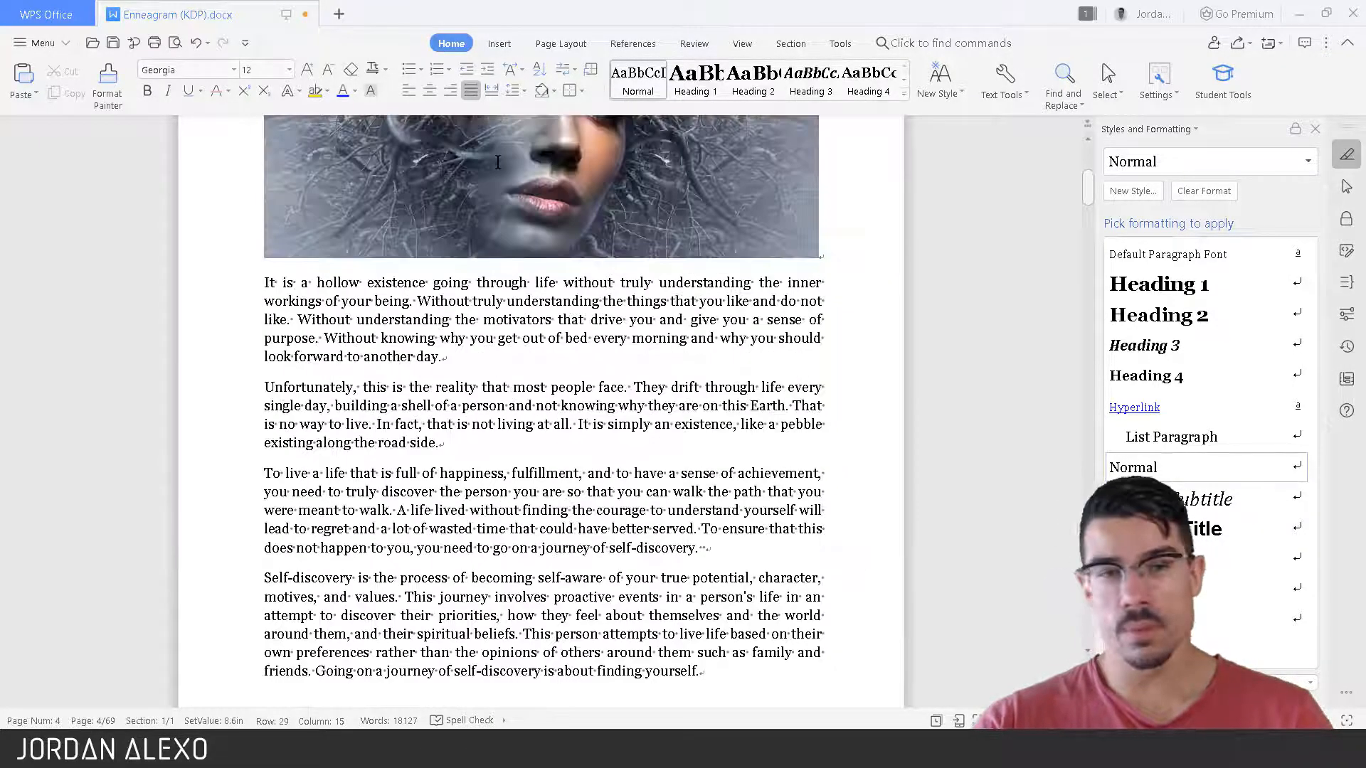
Delete the "Table of Contents" line together with the empty paragraph and page break before the "Introduction" heading.
scroll(410, 366, "down", 5)
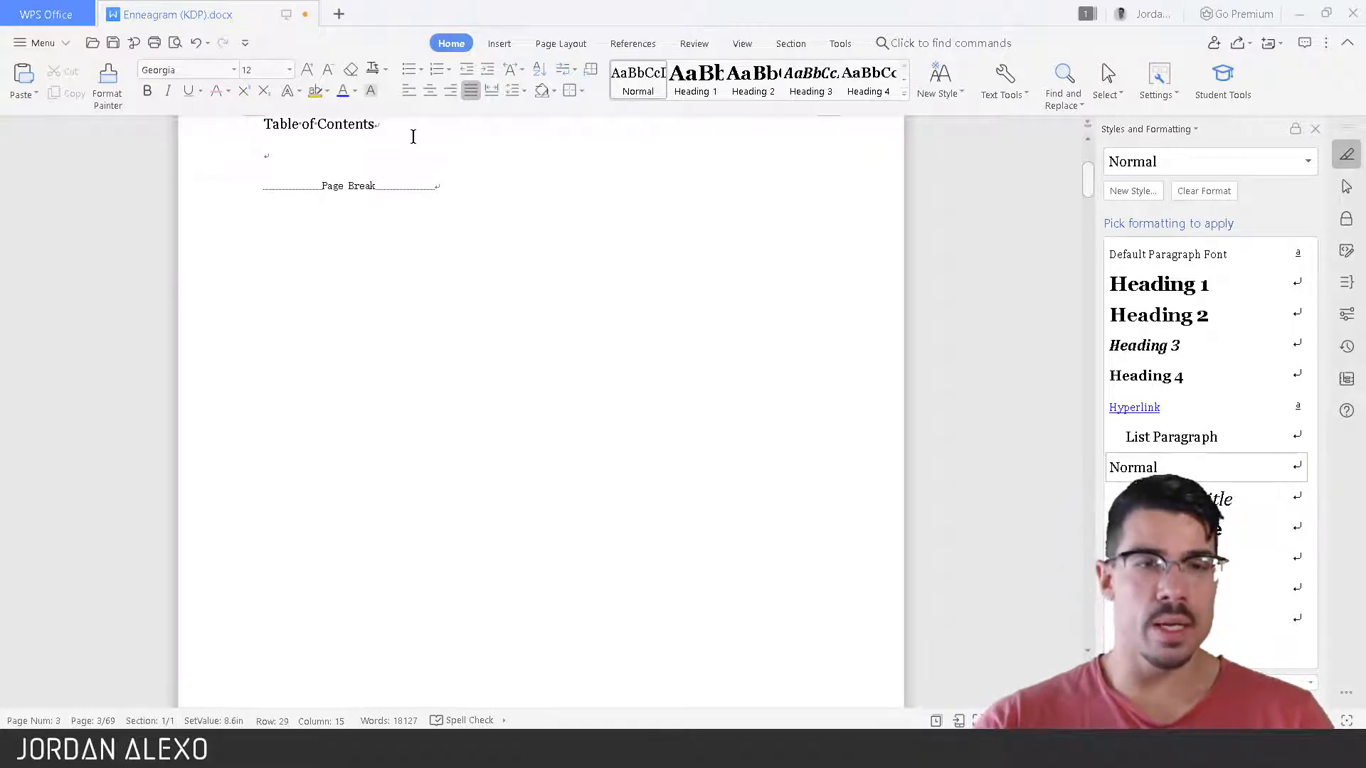
scroll(410, 169, "up", 1)
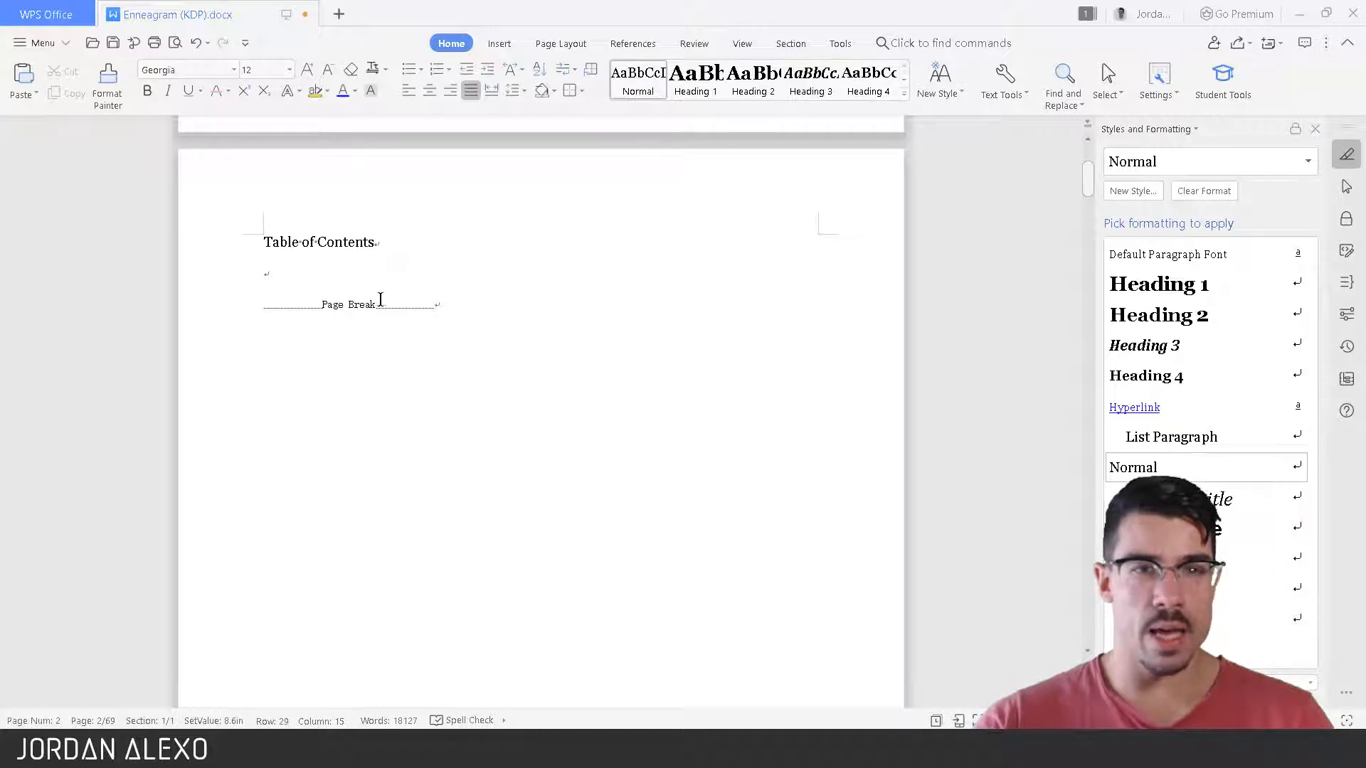
scroll(380, 300, "up", 3)
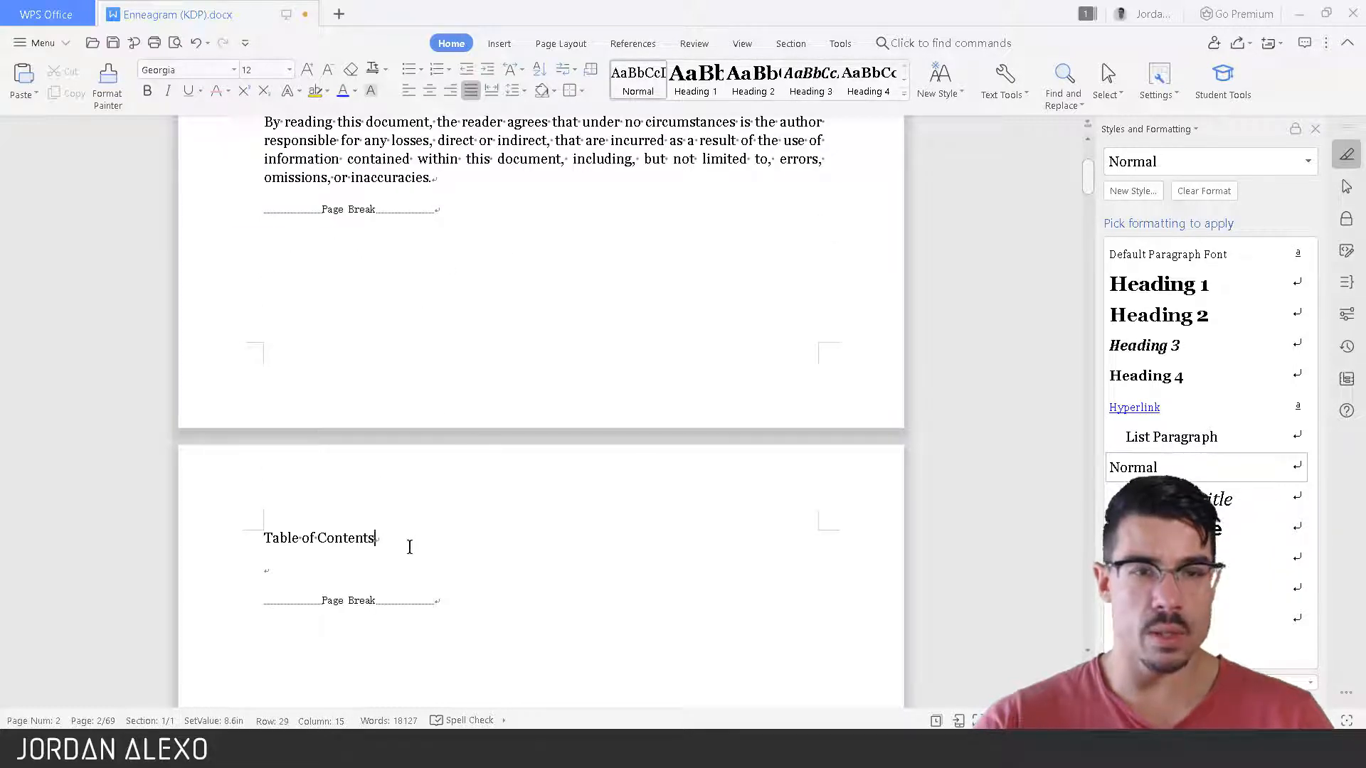
left_click_drag(410, 547, 188, 536)
key("Delete")
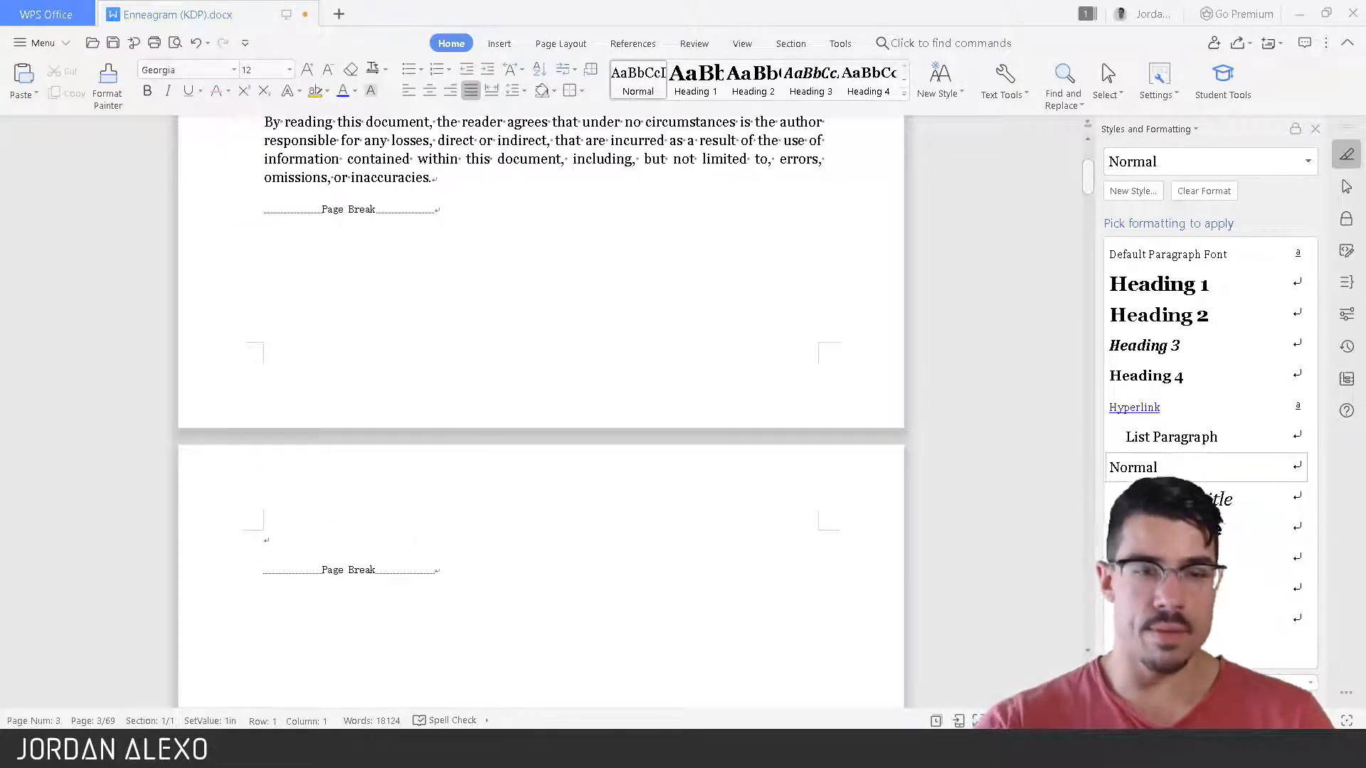
key("Delete")
key("Delete")
key("Delete")
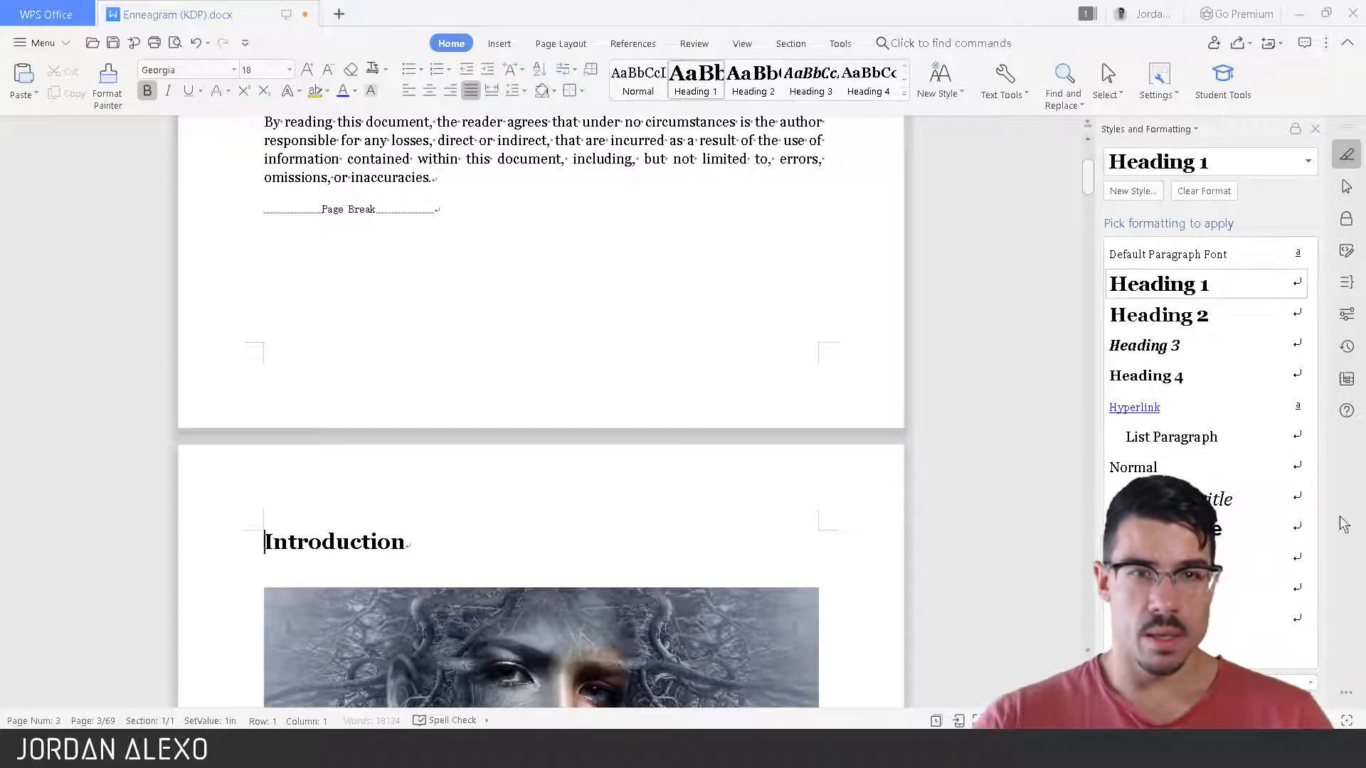
Insert another page break after the one ending the copyright page, making a blank page before the introduction.
left_click(692, 213)
scroll(213, 207, "up", 3)
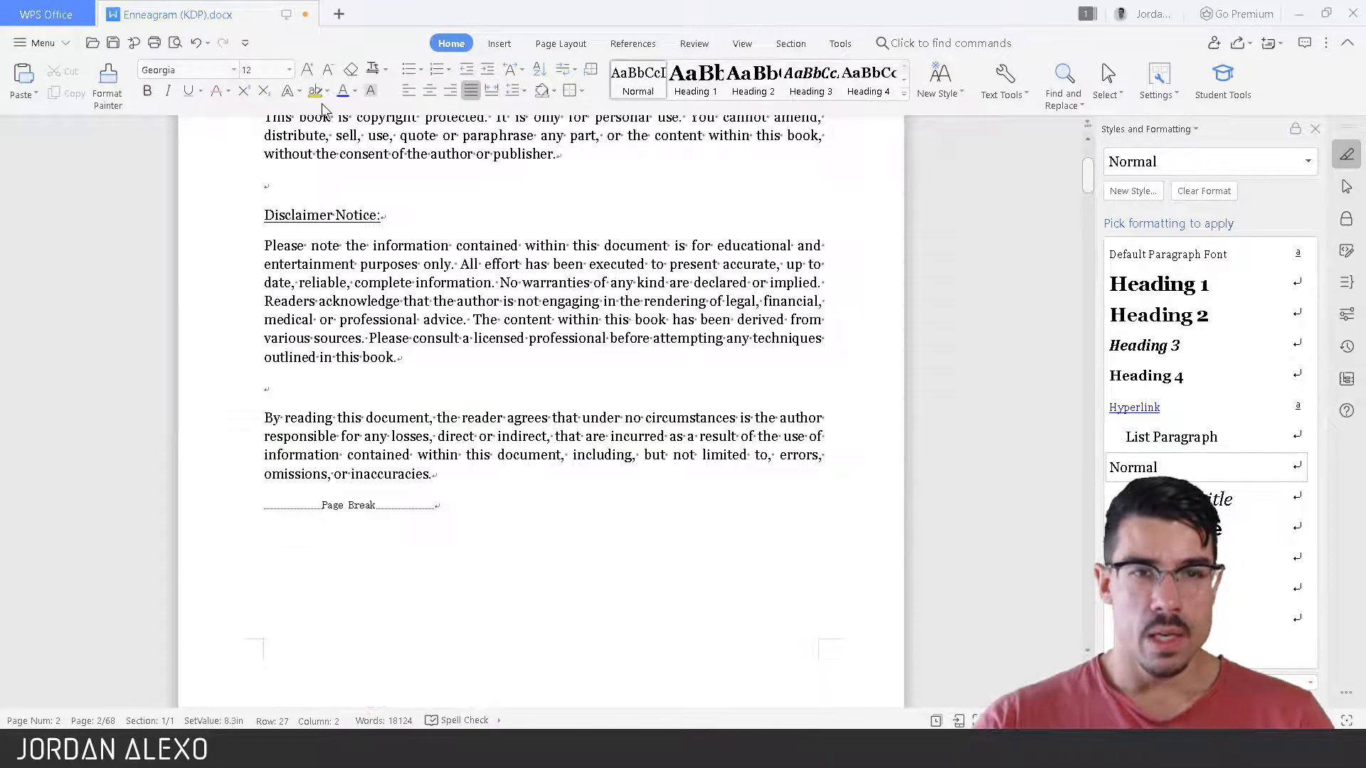
scroll(302, 349, "up", 5)
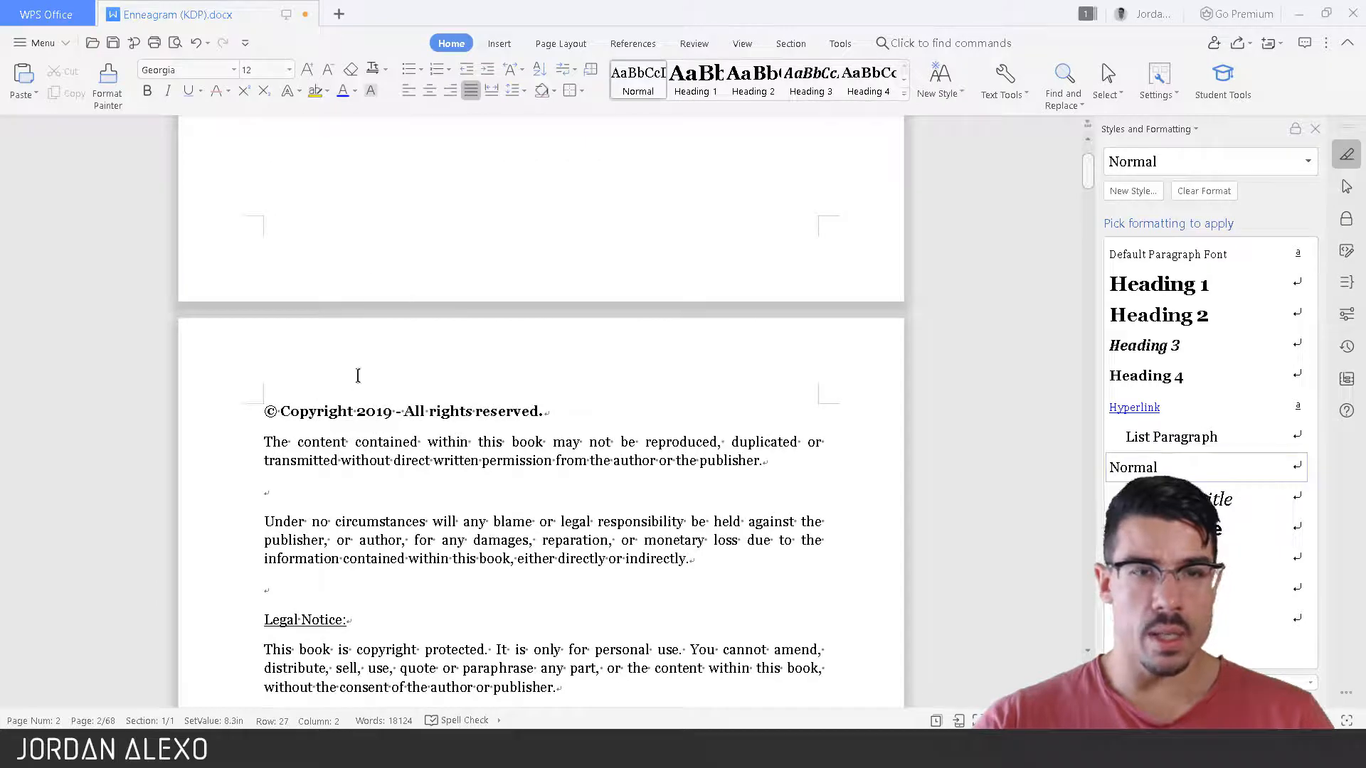
scroll(314, 369, "down", 2)
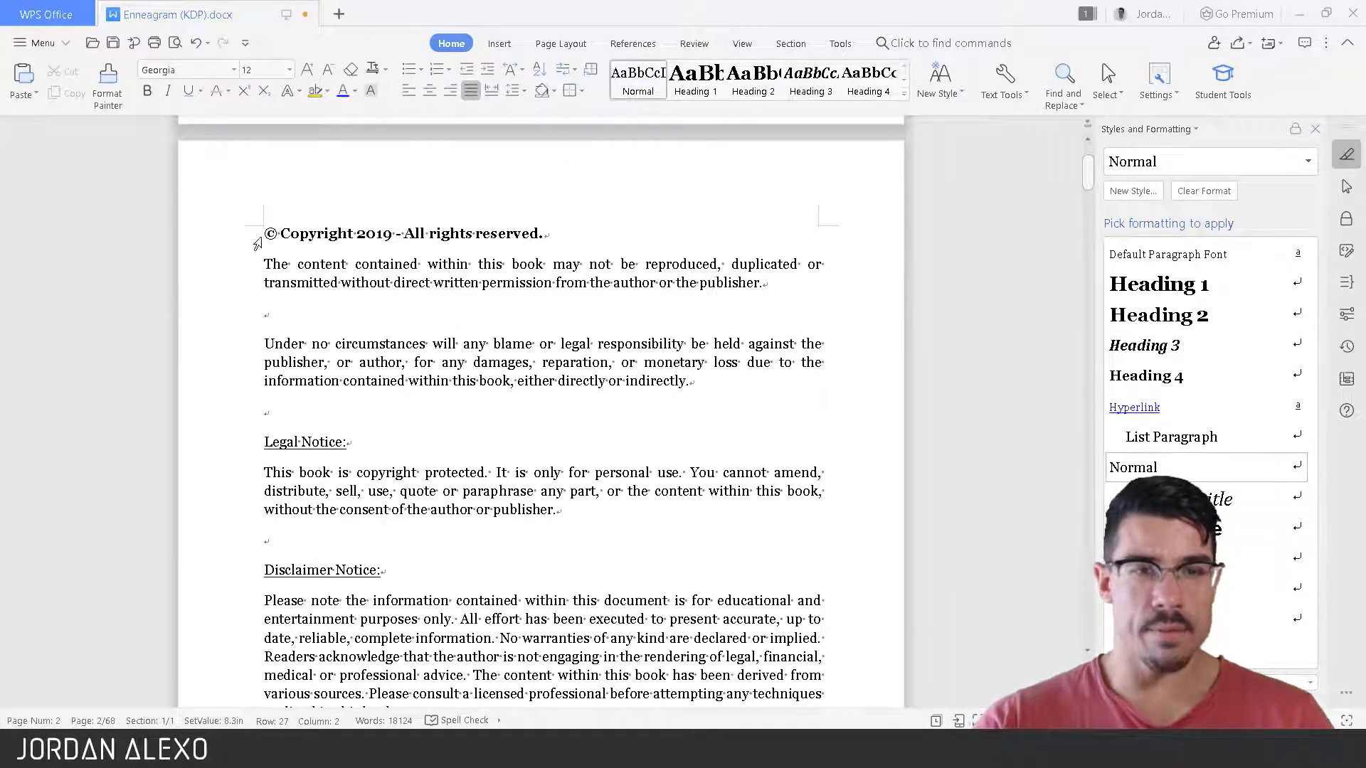
scroll(377, 367, "down", 5)
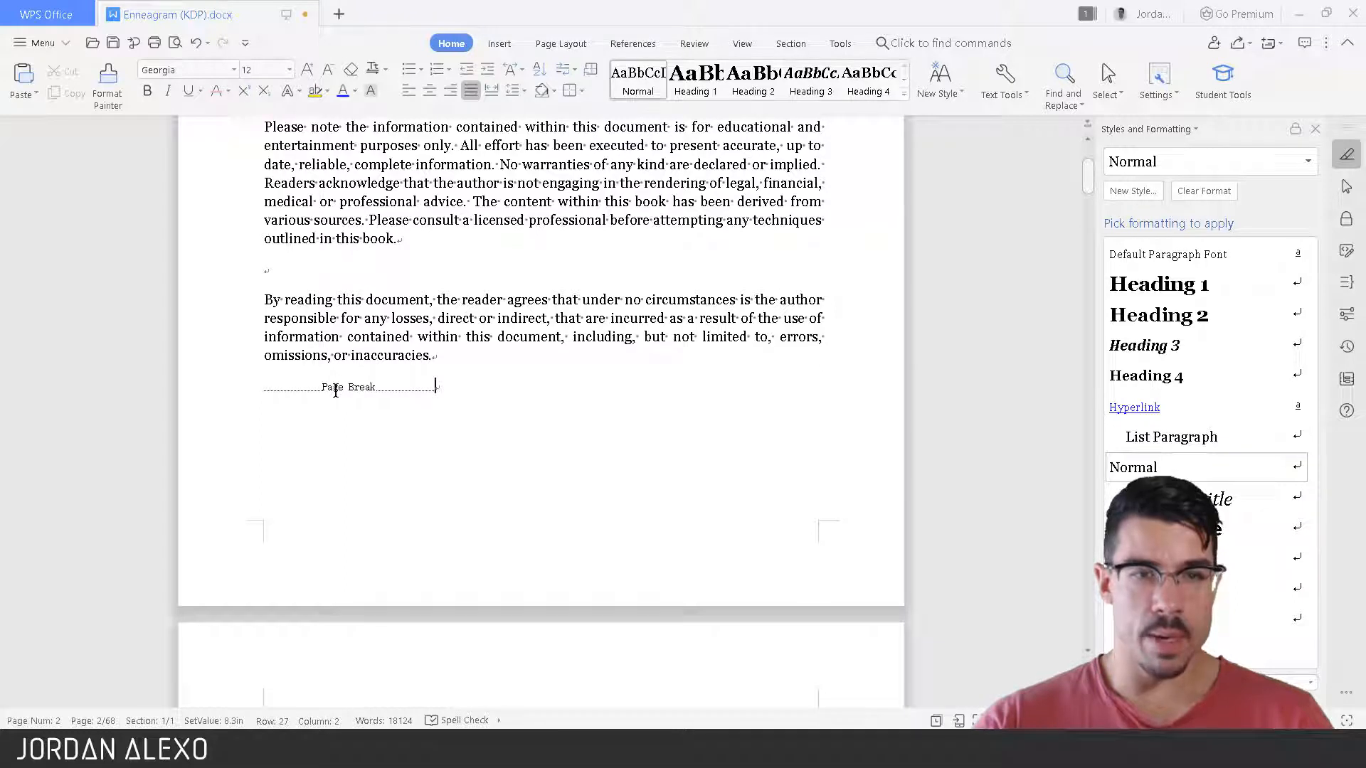
left_click(499, 44)
left_click(128, 79)
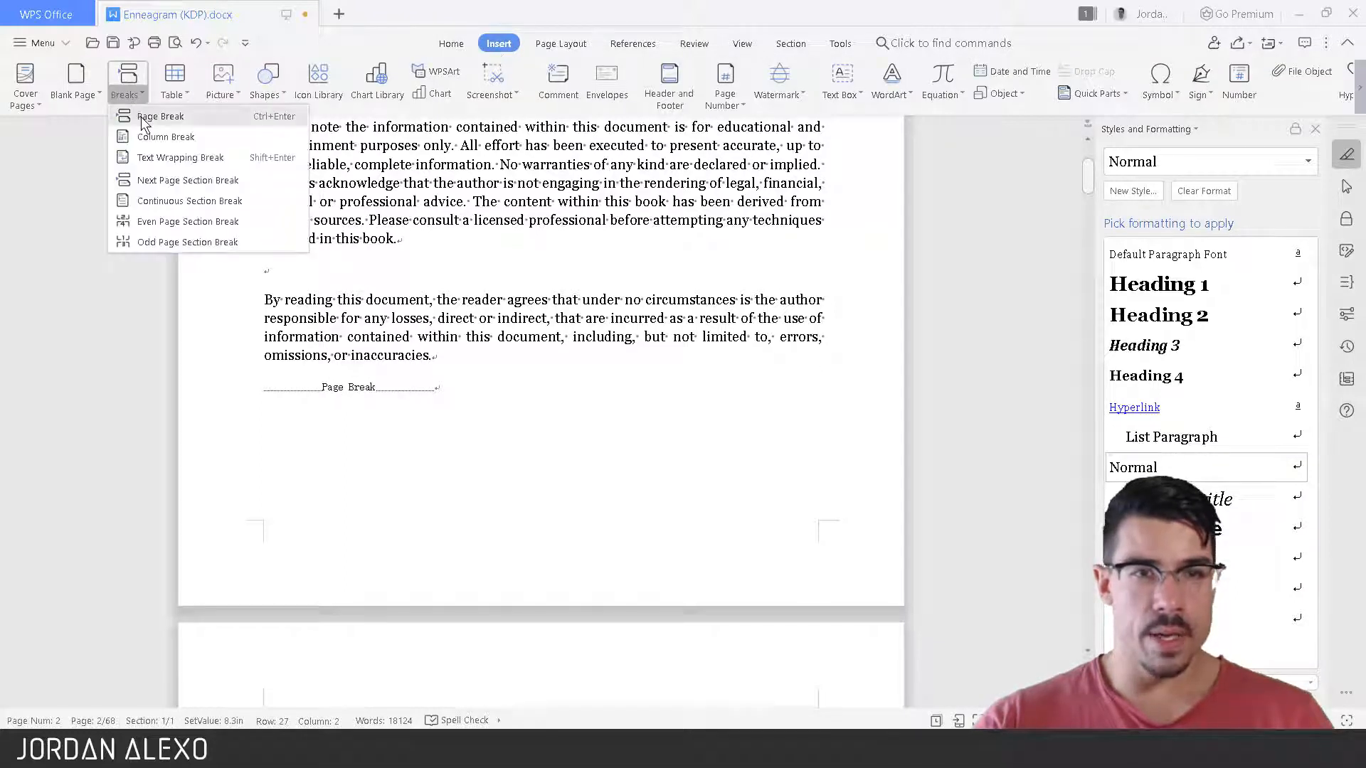
left_click(207, 242)
Delete the empty paragraph directly above the "Introduction" heading.
scroll(208, 266, "down", 3)
scroll(275, 258, "up", 10)
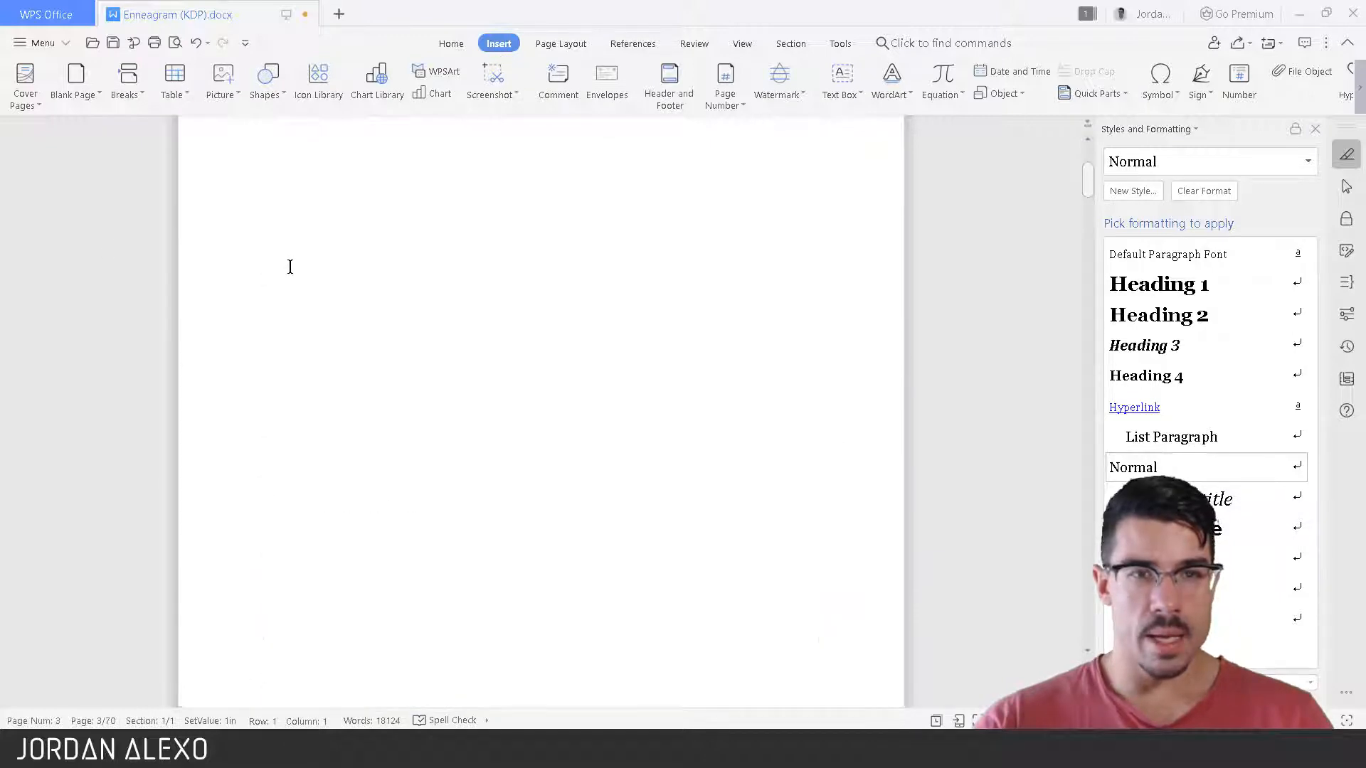
scroll(324, 293, "down", 10)
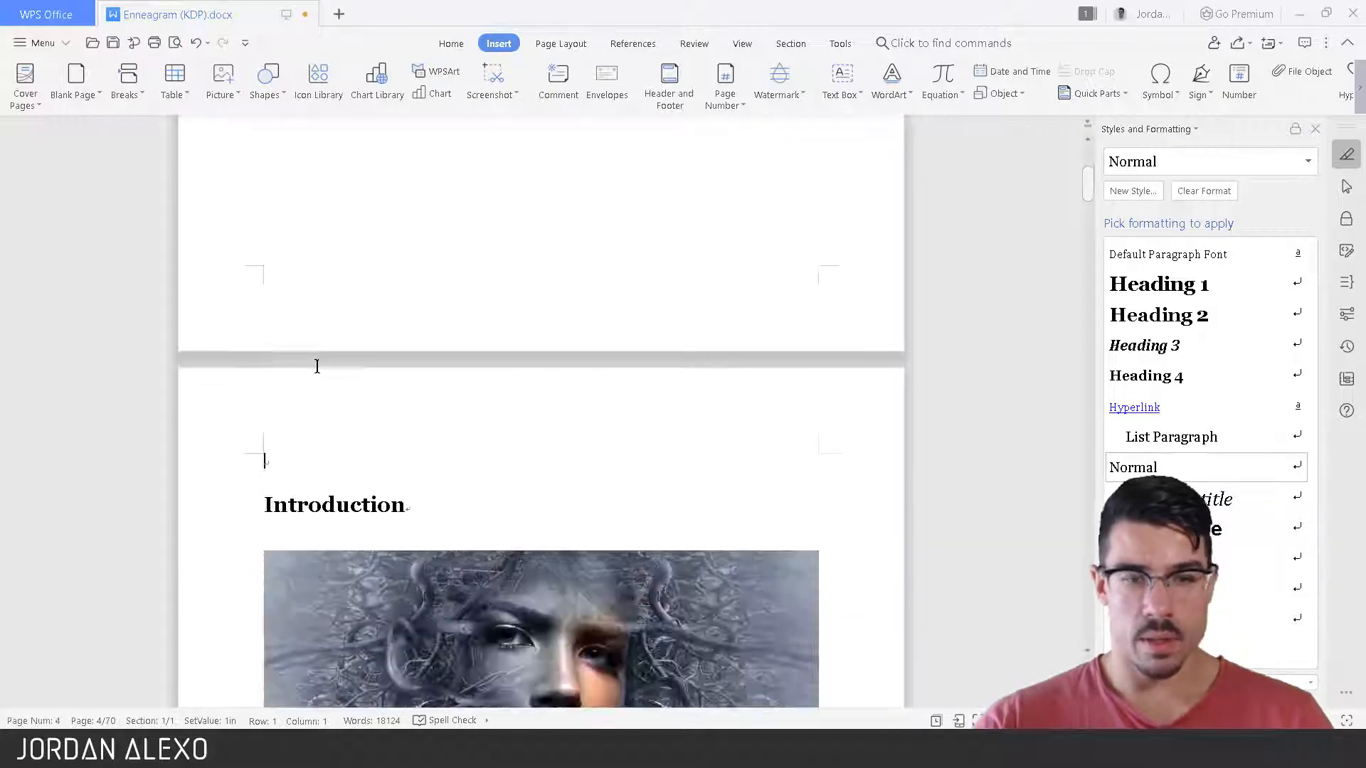
key("Delete")
Add an empty paragraph above the page break on the blank page preceding the introduction.
scroll(320, 360, "up", 4)
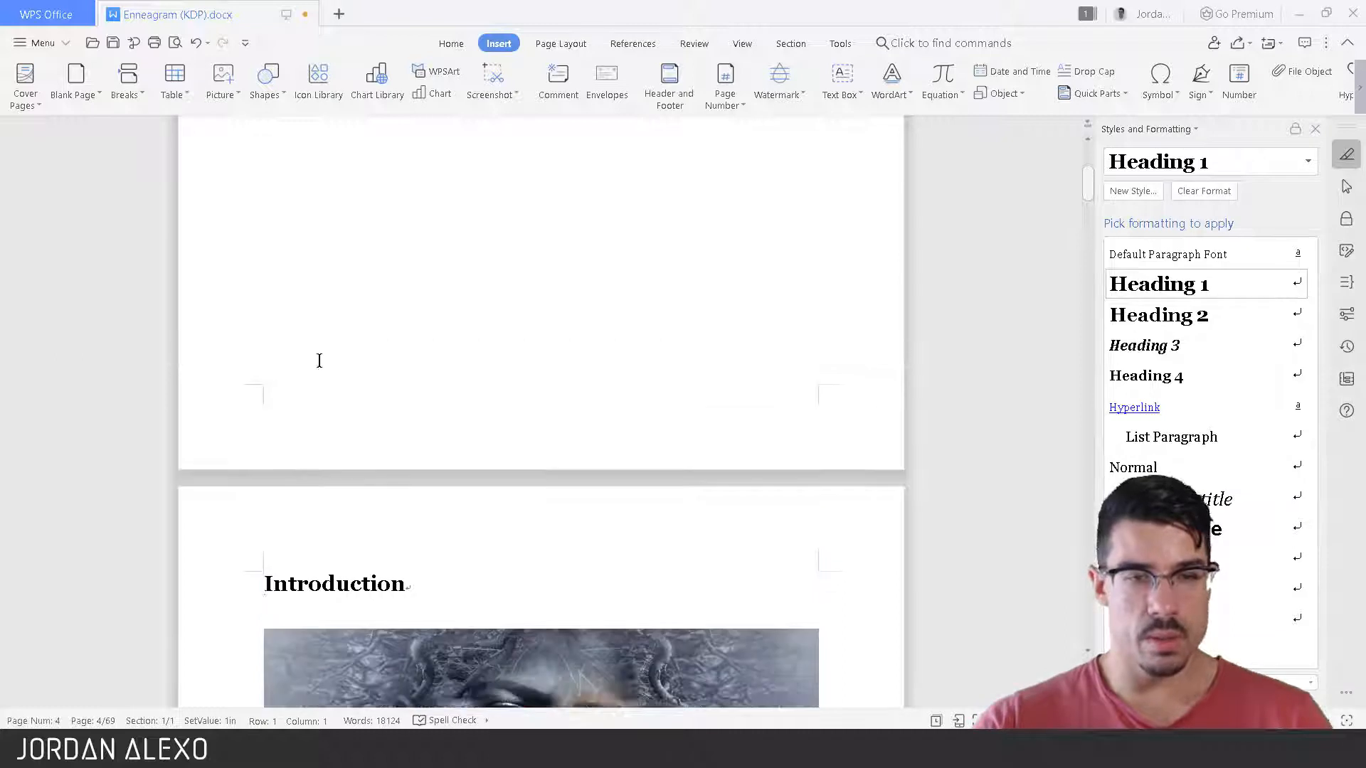
scroll(328, 340, "up", 3)
left_click(284, 391)
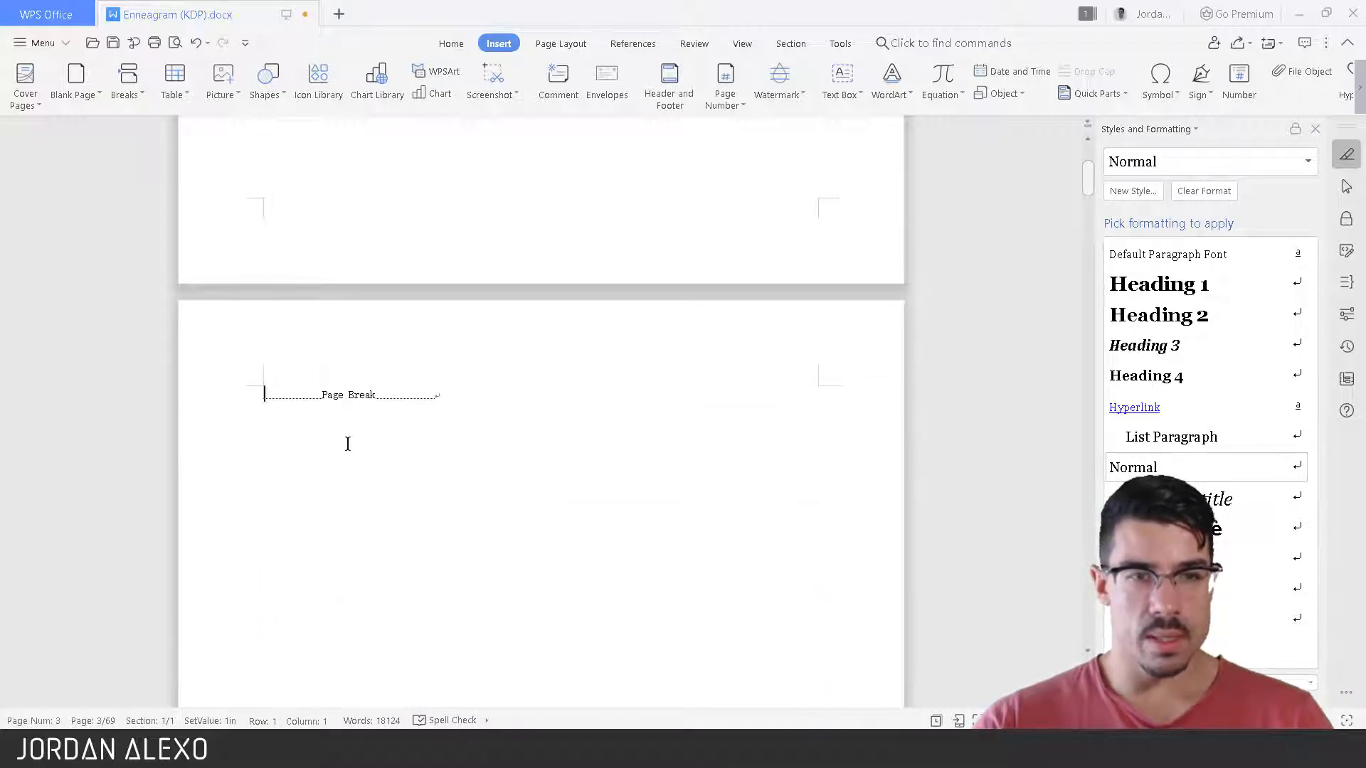
scroll(348, 427, "down", 2)
scroll(360, 385, "up", 1)
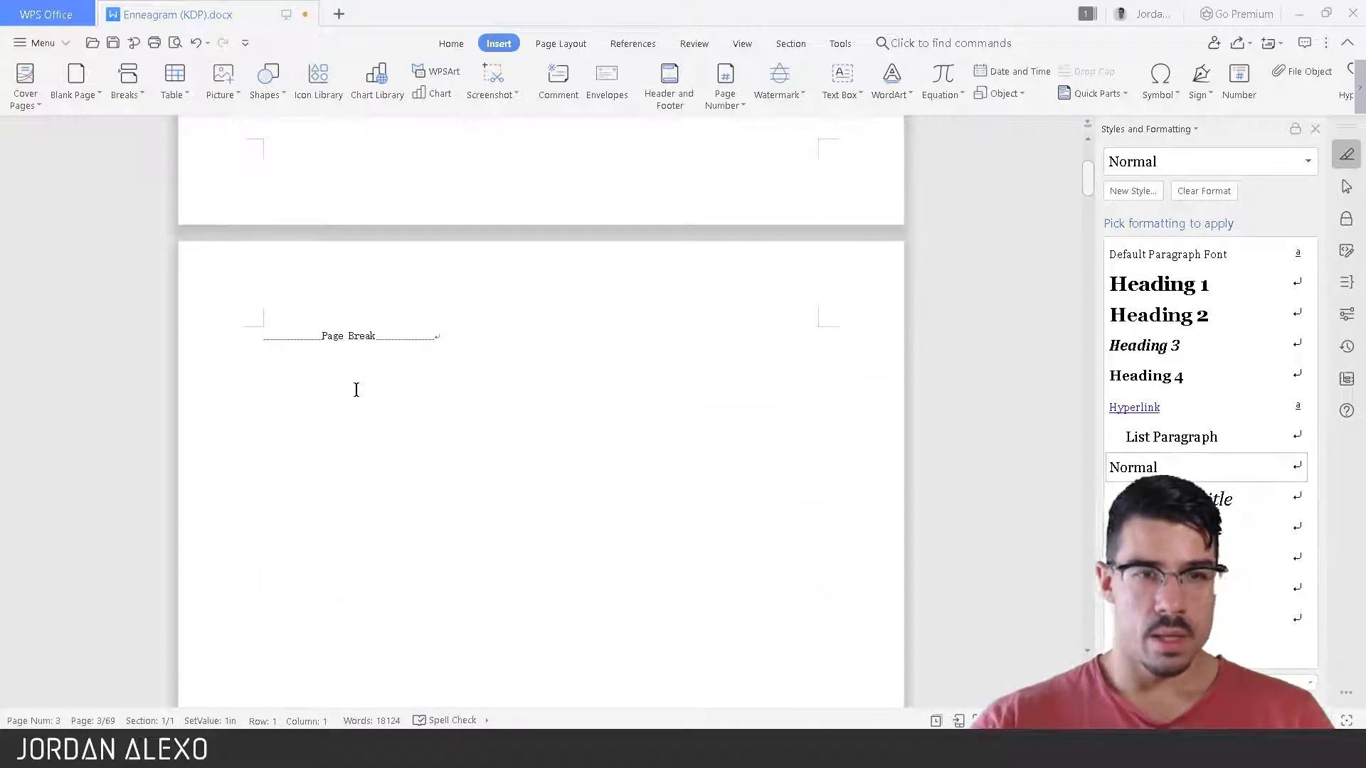
key("Return")
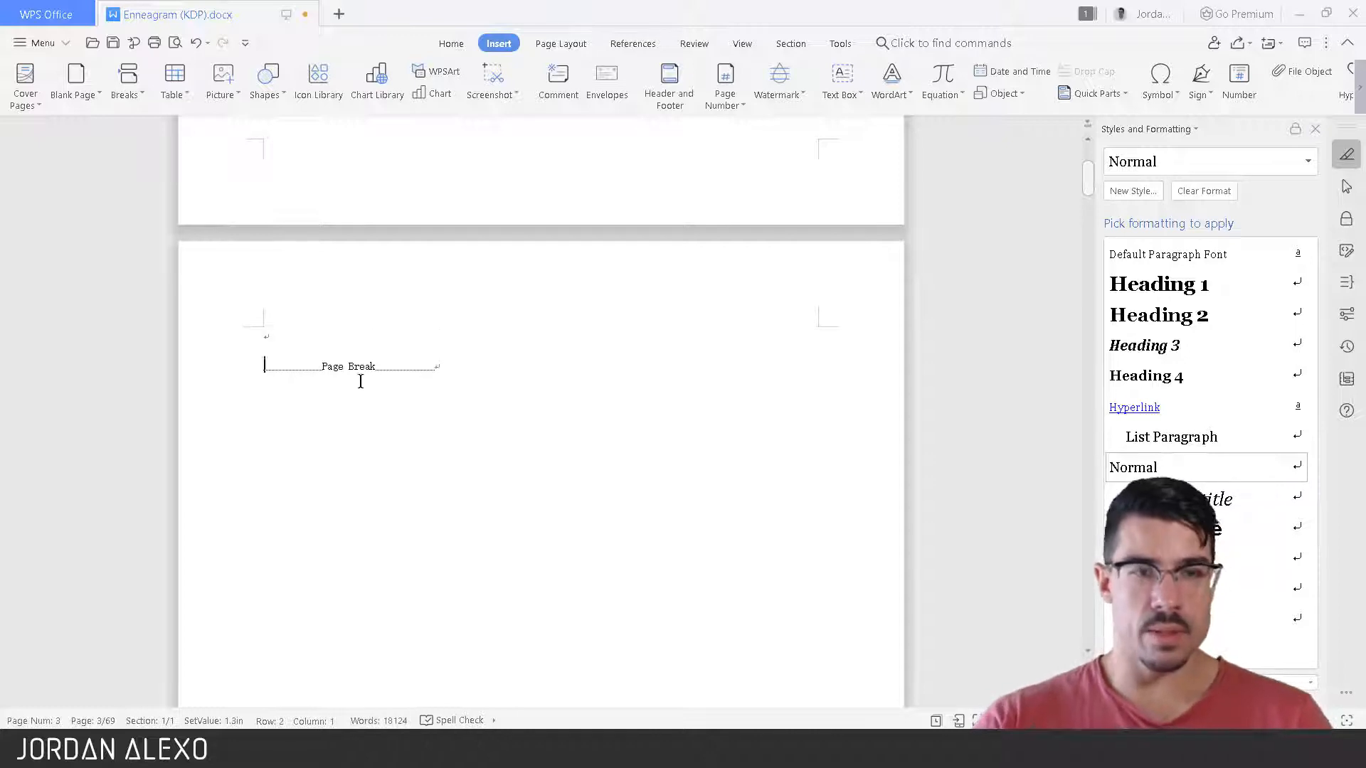
Write "Table of Content" in the empty paragraph above the page break and apply the Heading 1 style to it.
left_click(360, 327)
type("Ta")
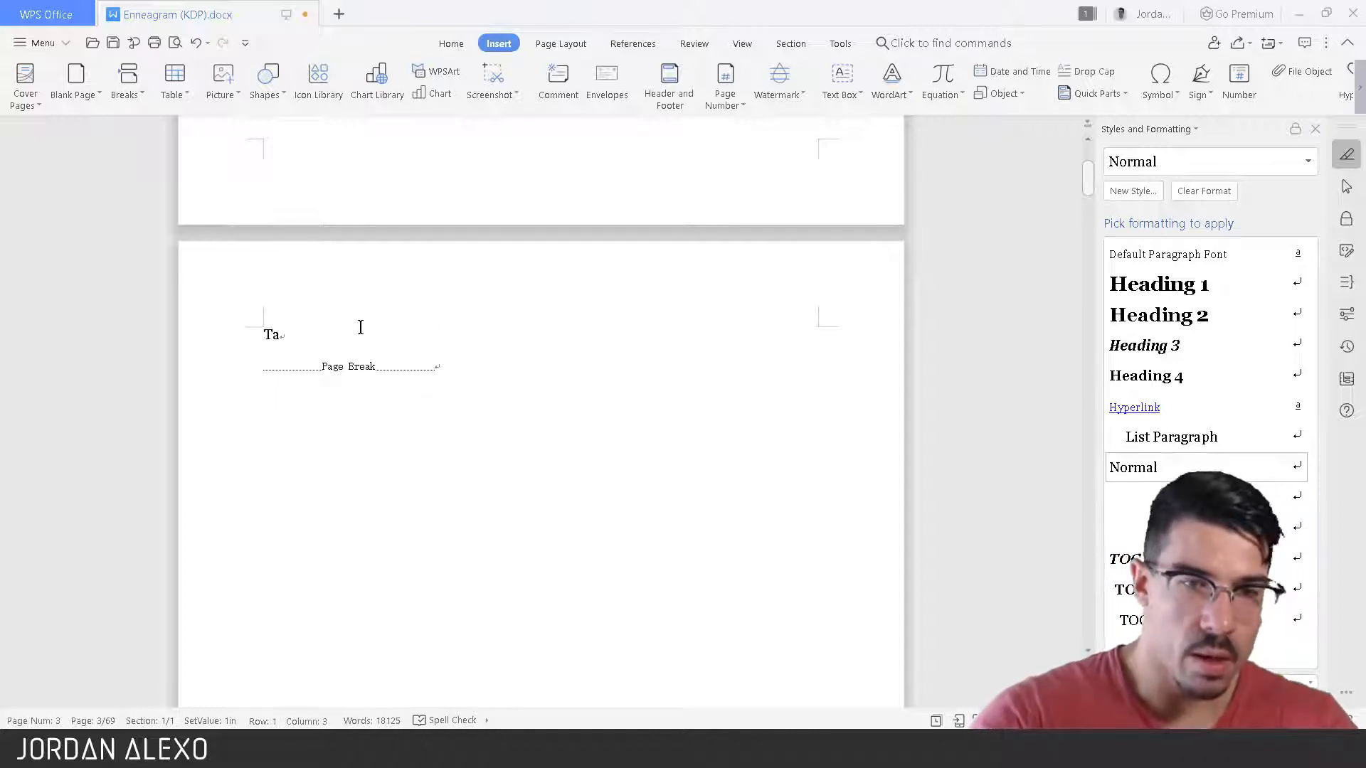
type("ble of")
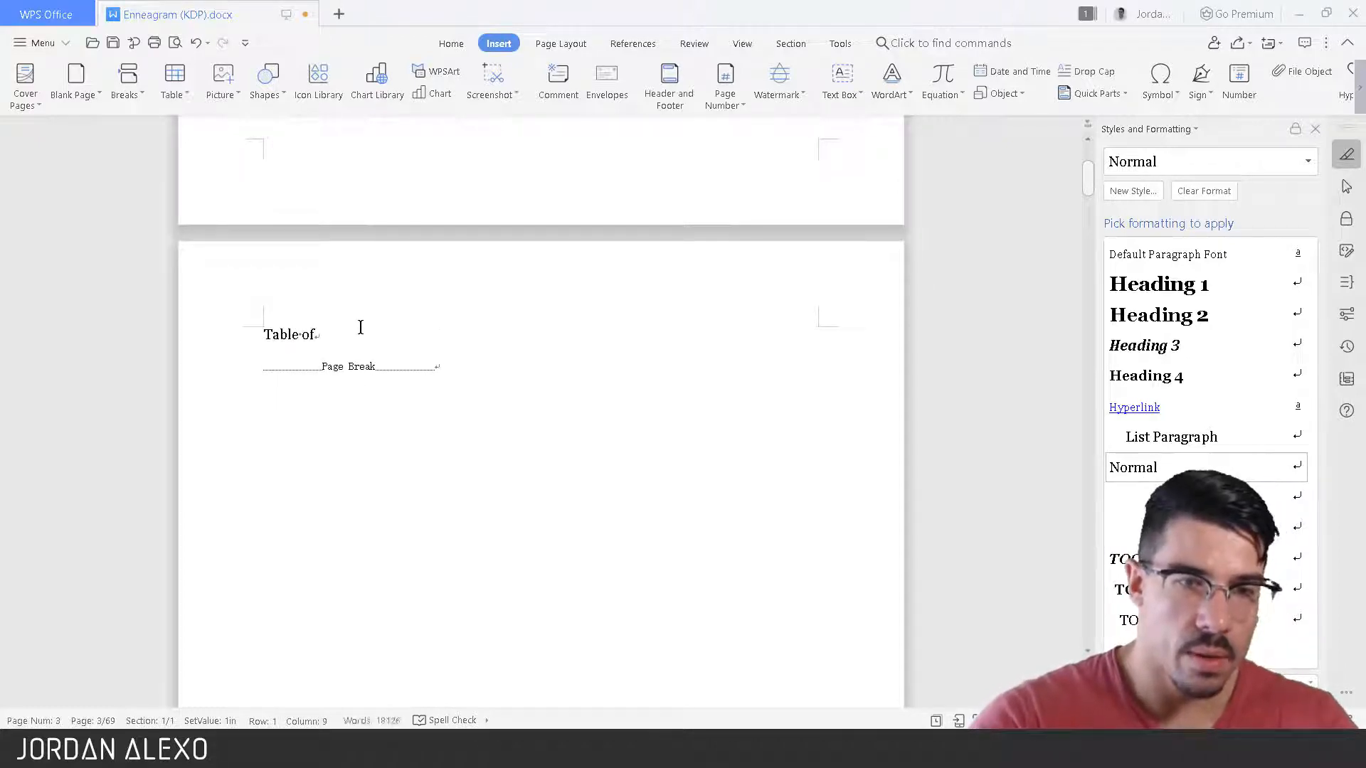
type(" Content")
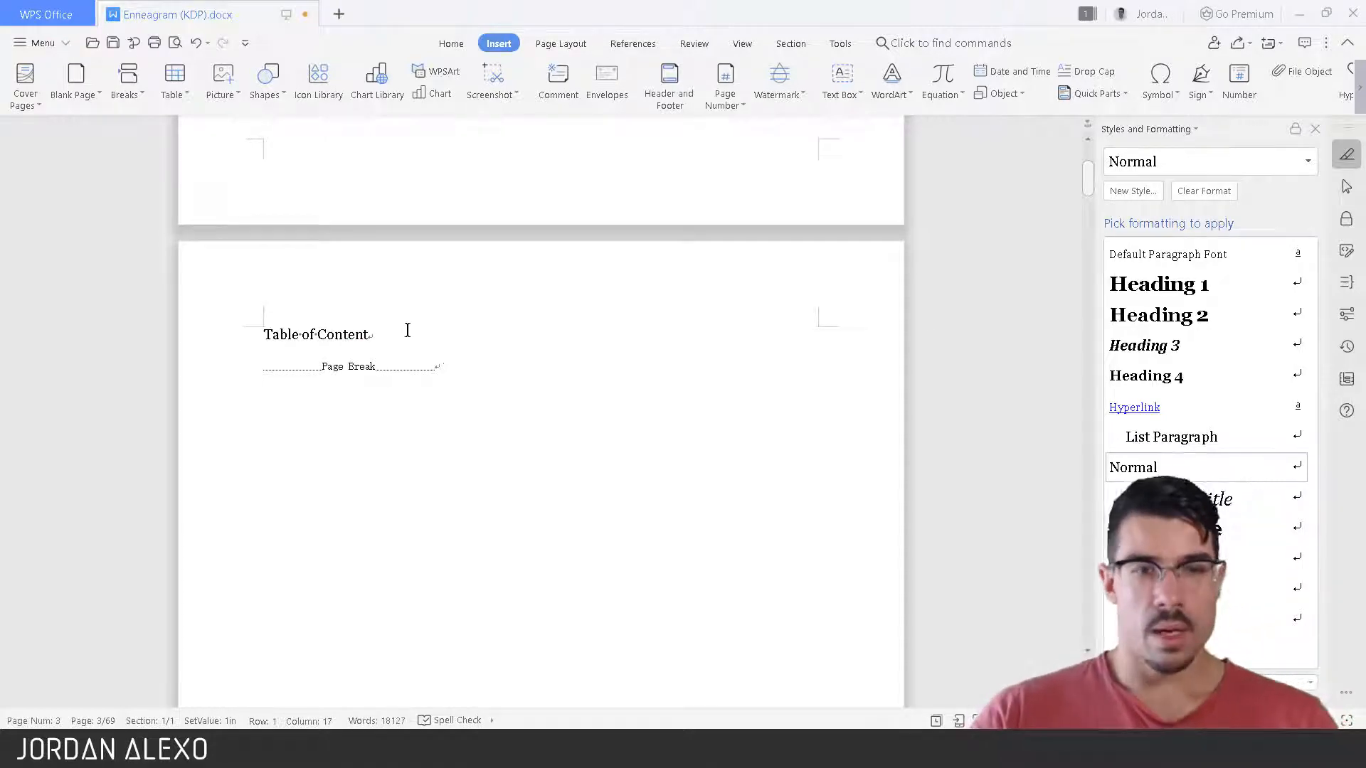
left_click_drag(408, 331, 247, 330)
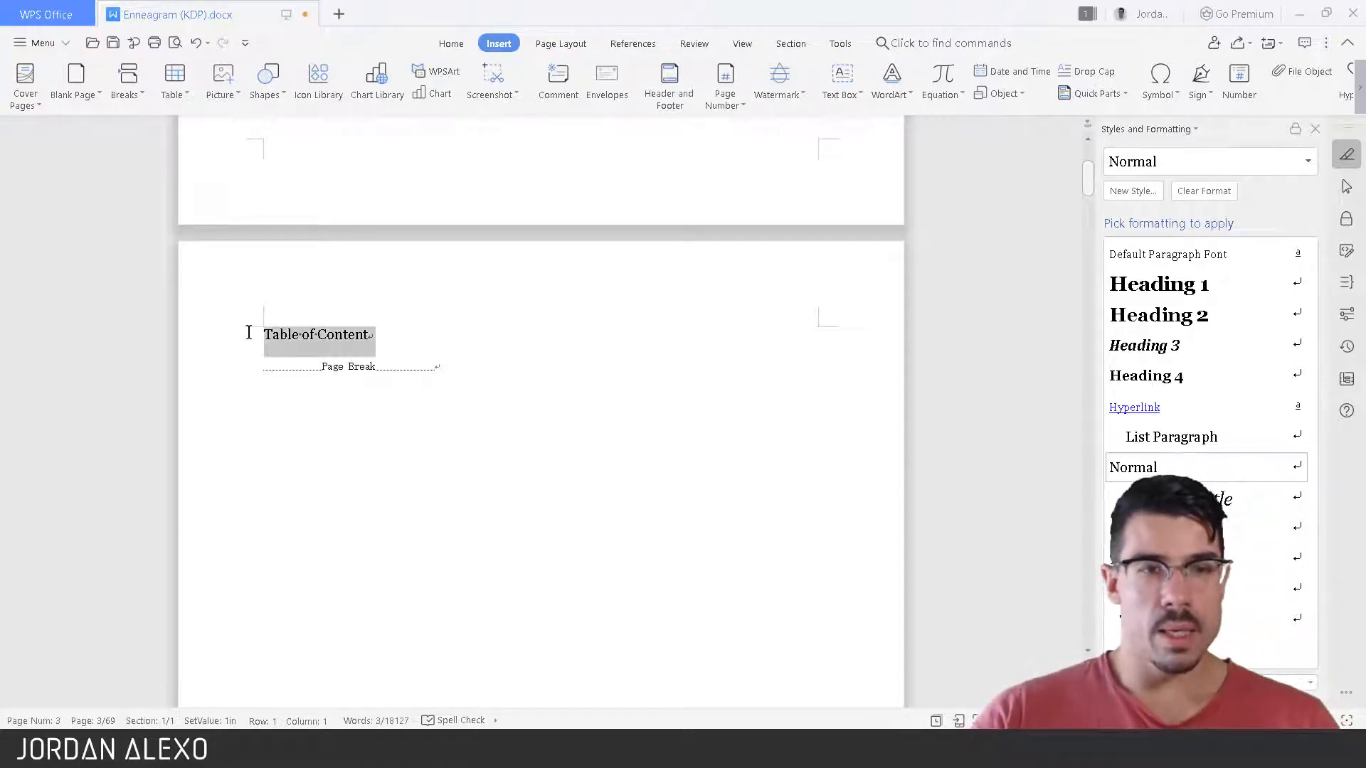
left_click(451, 44)
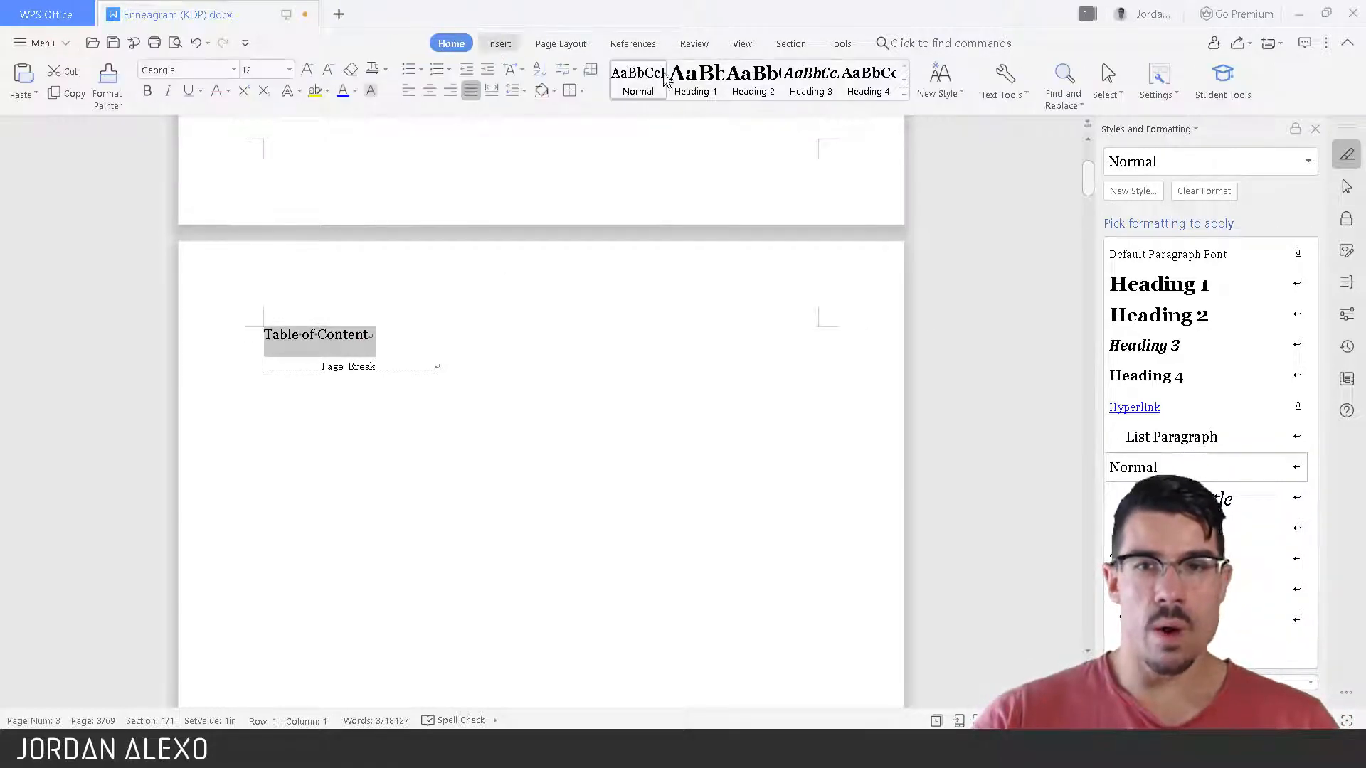
left_click(713, 94)
Insert a custom table of contents in a new paragraph below the heading, showing 1 level, without page numbers and with hyperlinks kept.
left_click(581, 320)
key("Return")
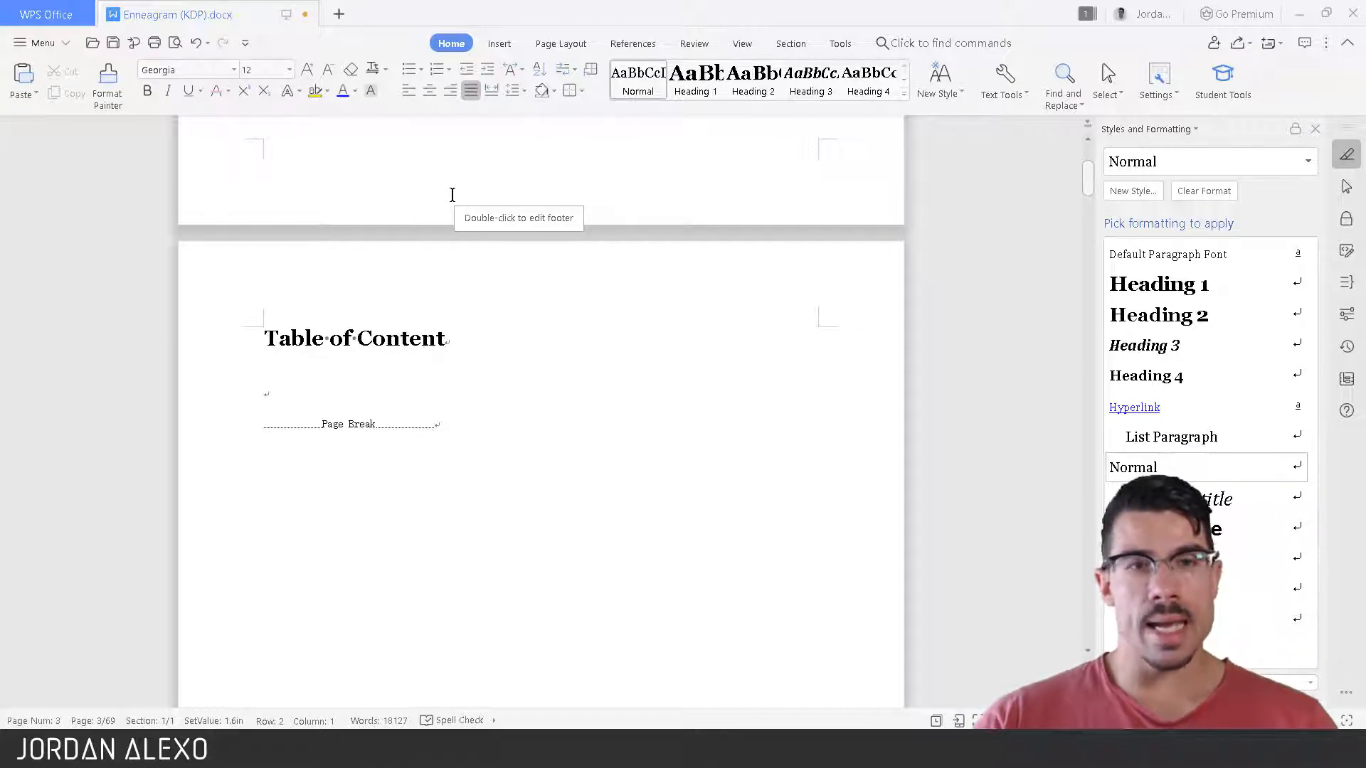
left_click(633, 43)
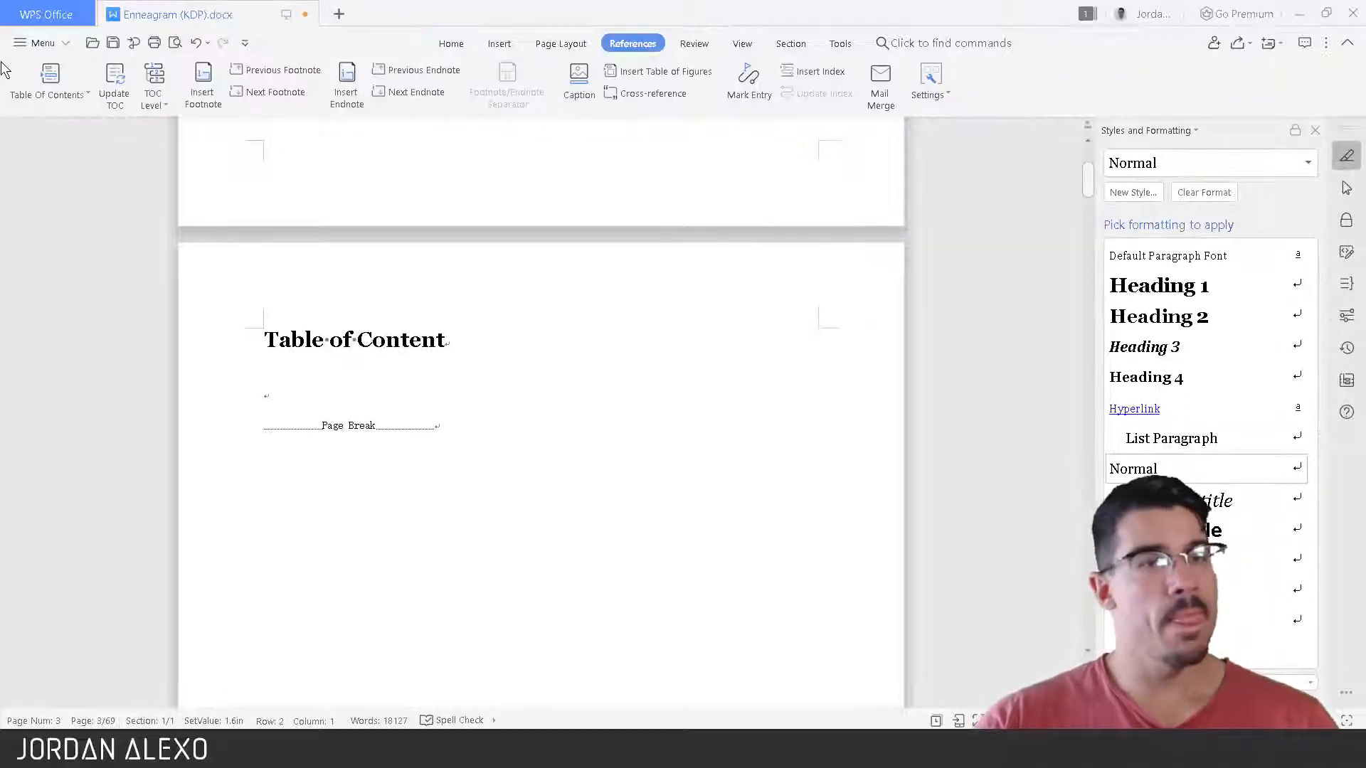
left_click(49, 98)
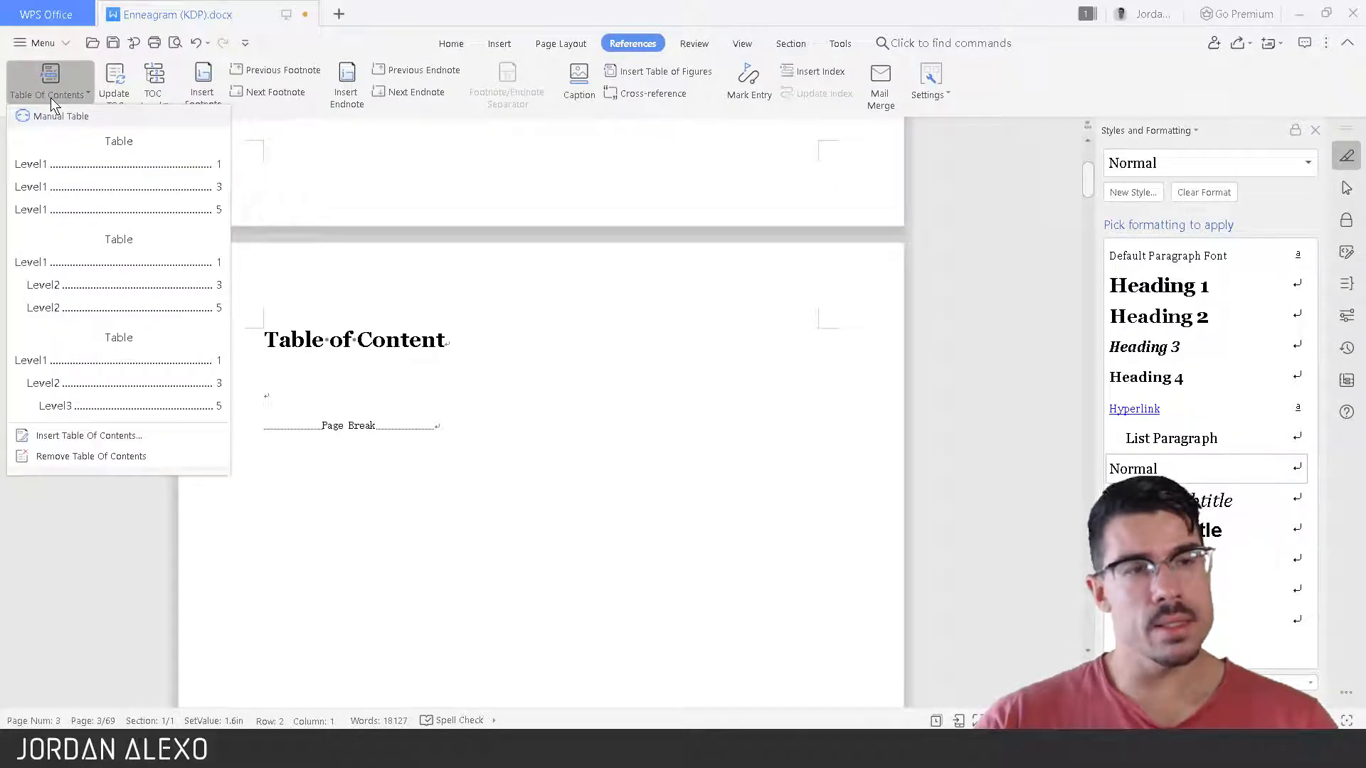
left_click(111, 437)
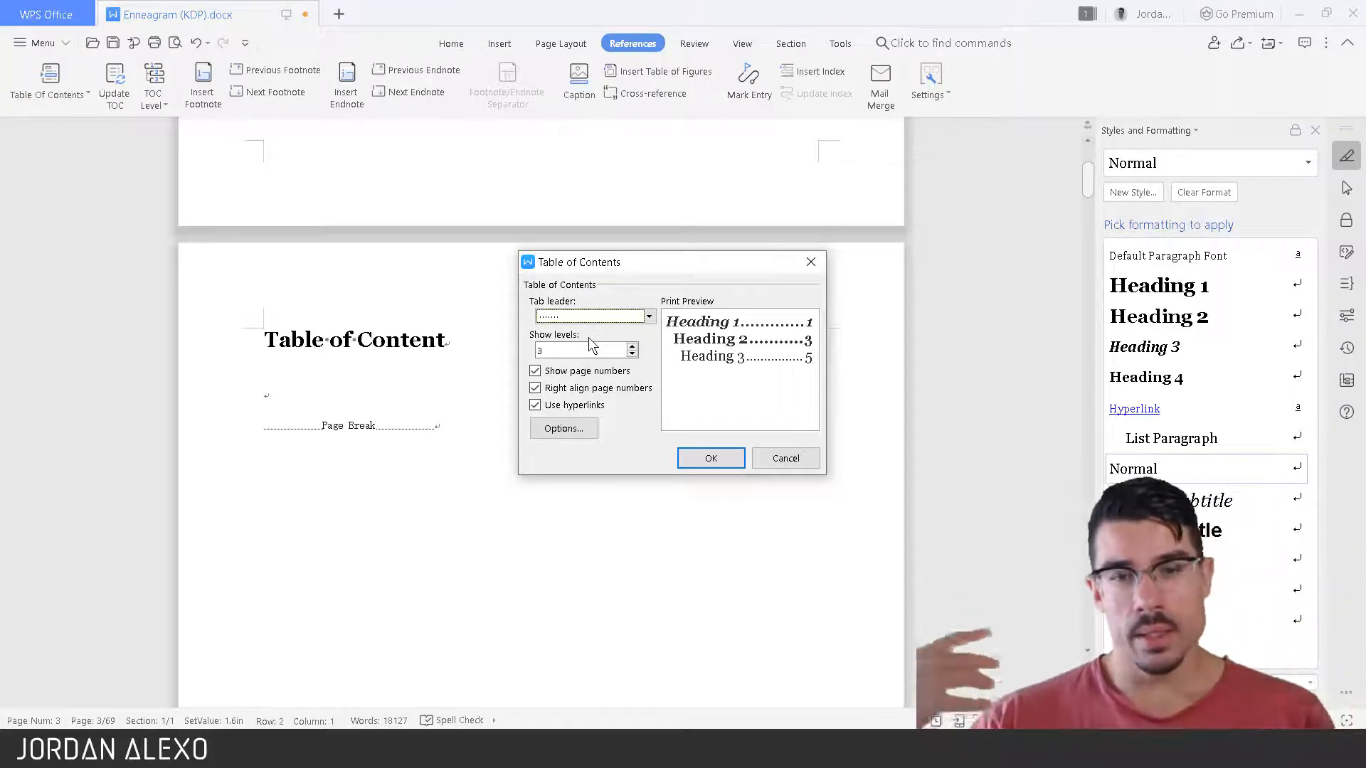
left_click(631, 355)
left_click(631, 354)
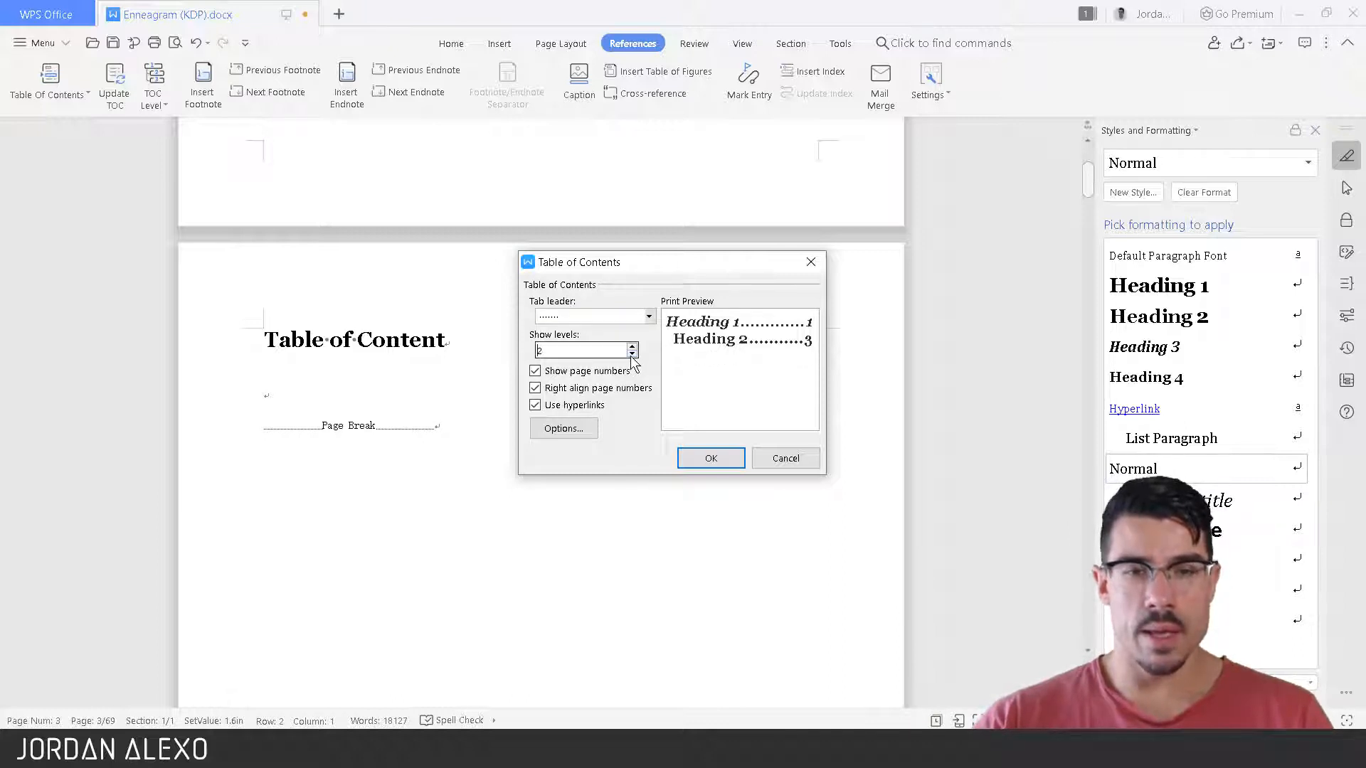
left_click(632, 354)
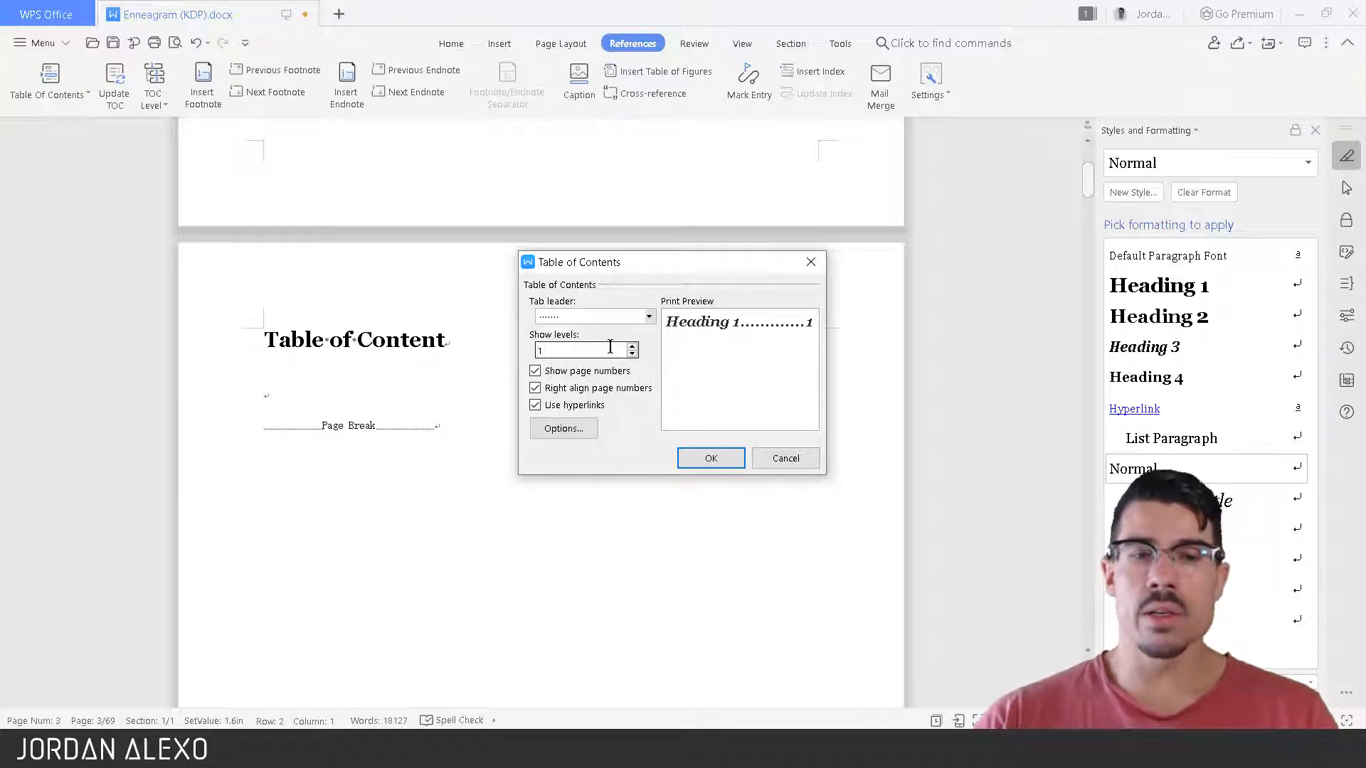
left_click(610, 346)
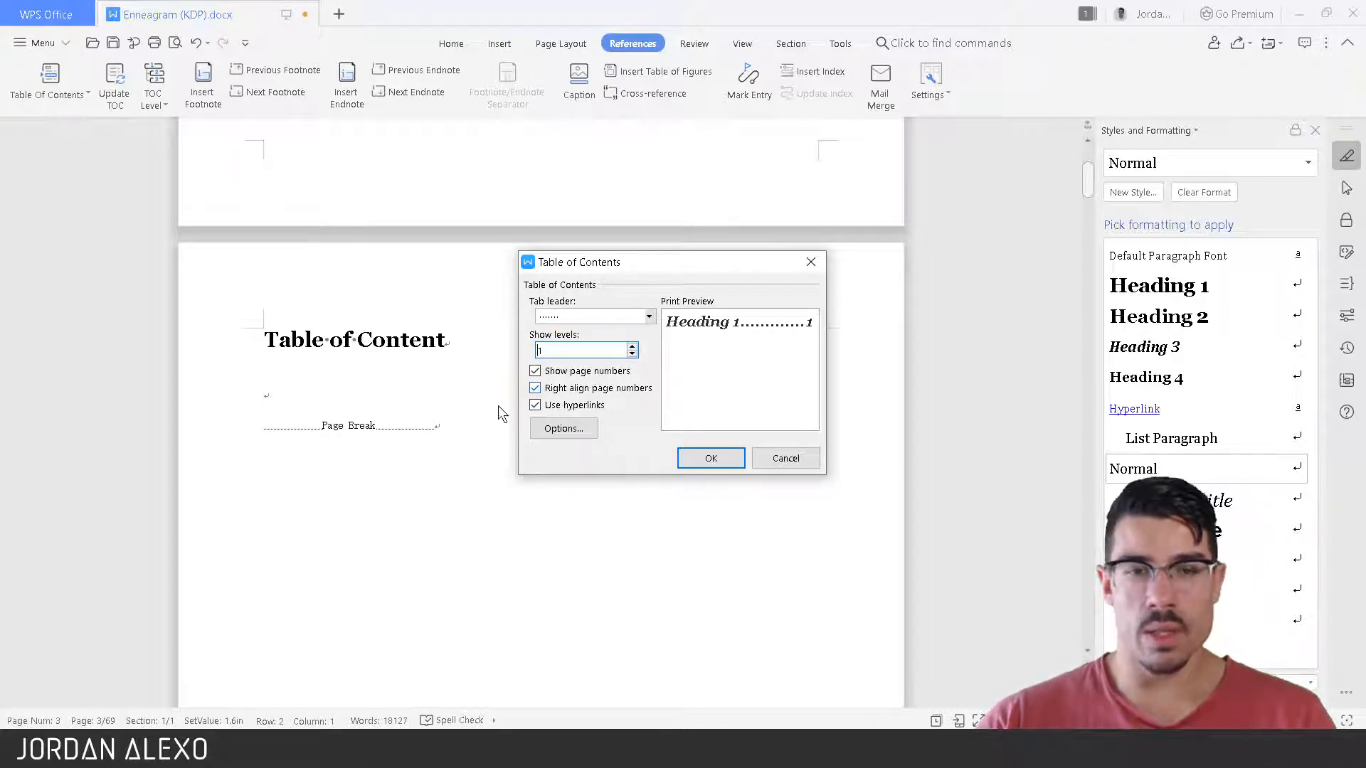
left_click(561, 374)
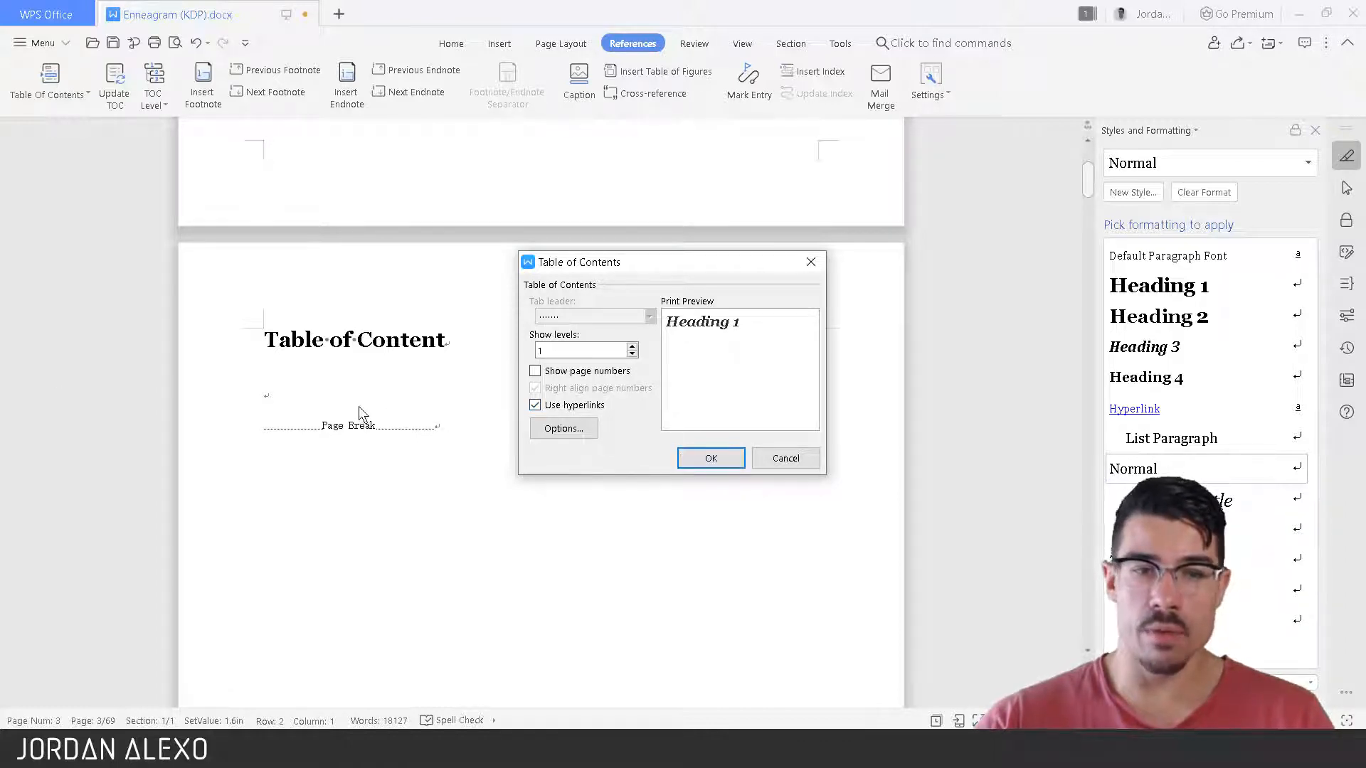
left_click(698, 456)
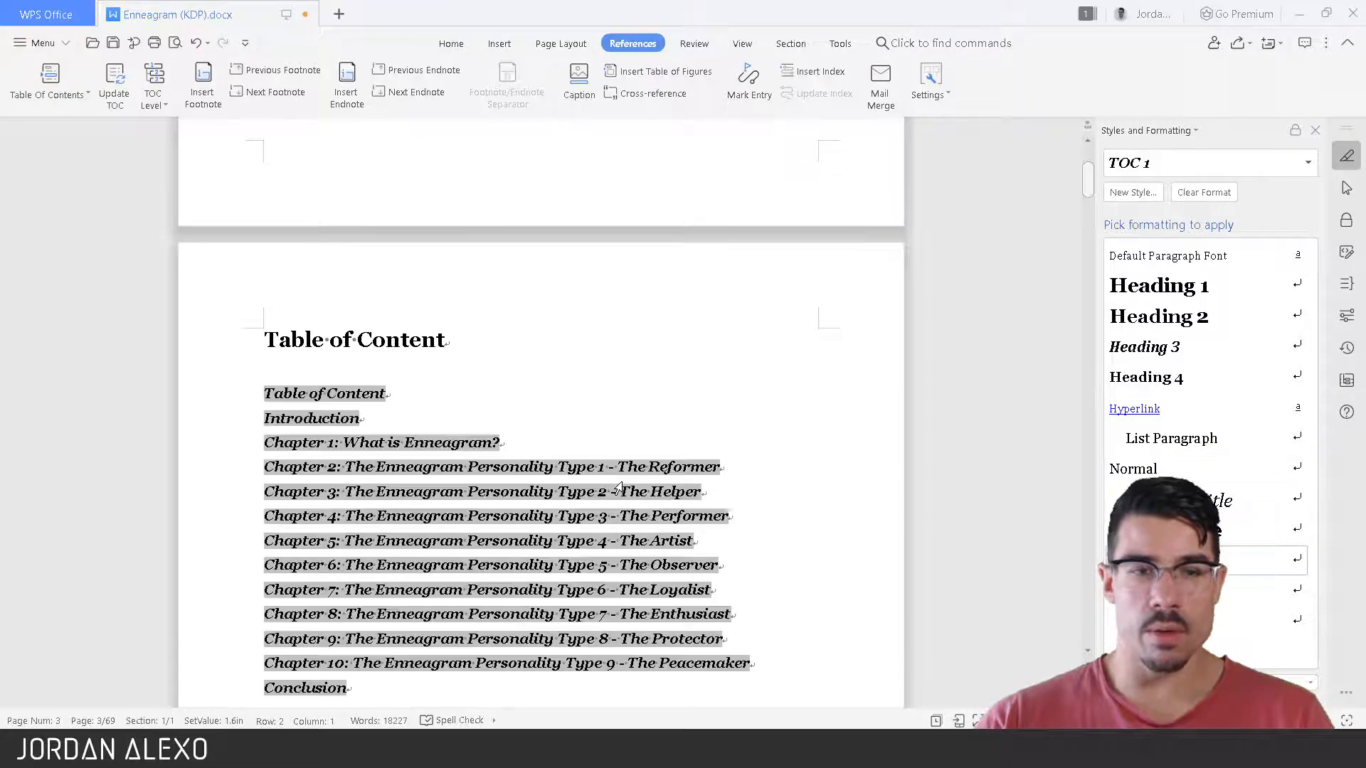
Delete the empty paragraph between the "Conclusion" entry and the page break.
scroll(610, 420, "down", 3)
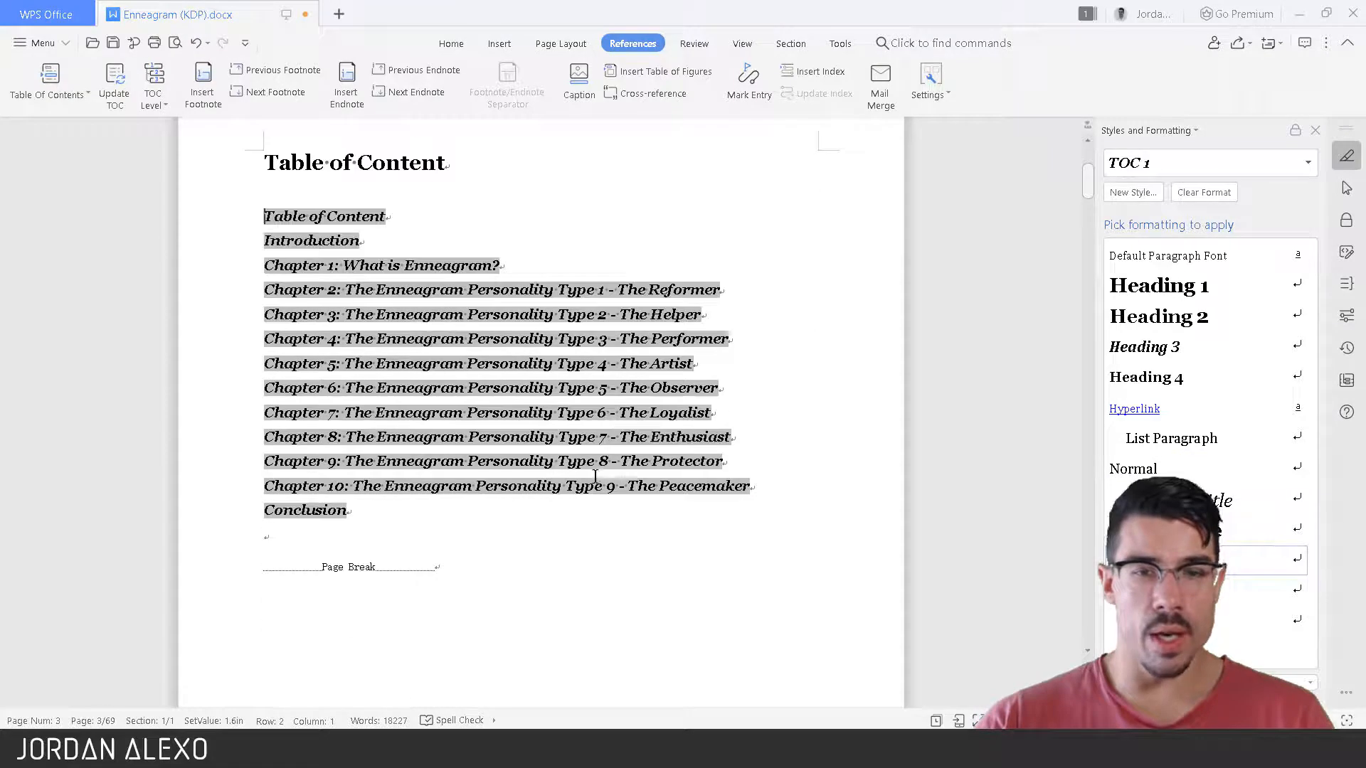
left_click(437, 522)
key("Delete")
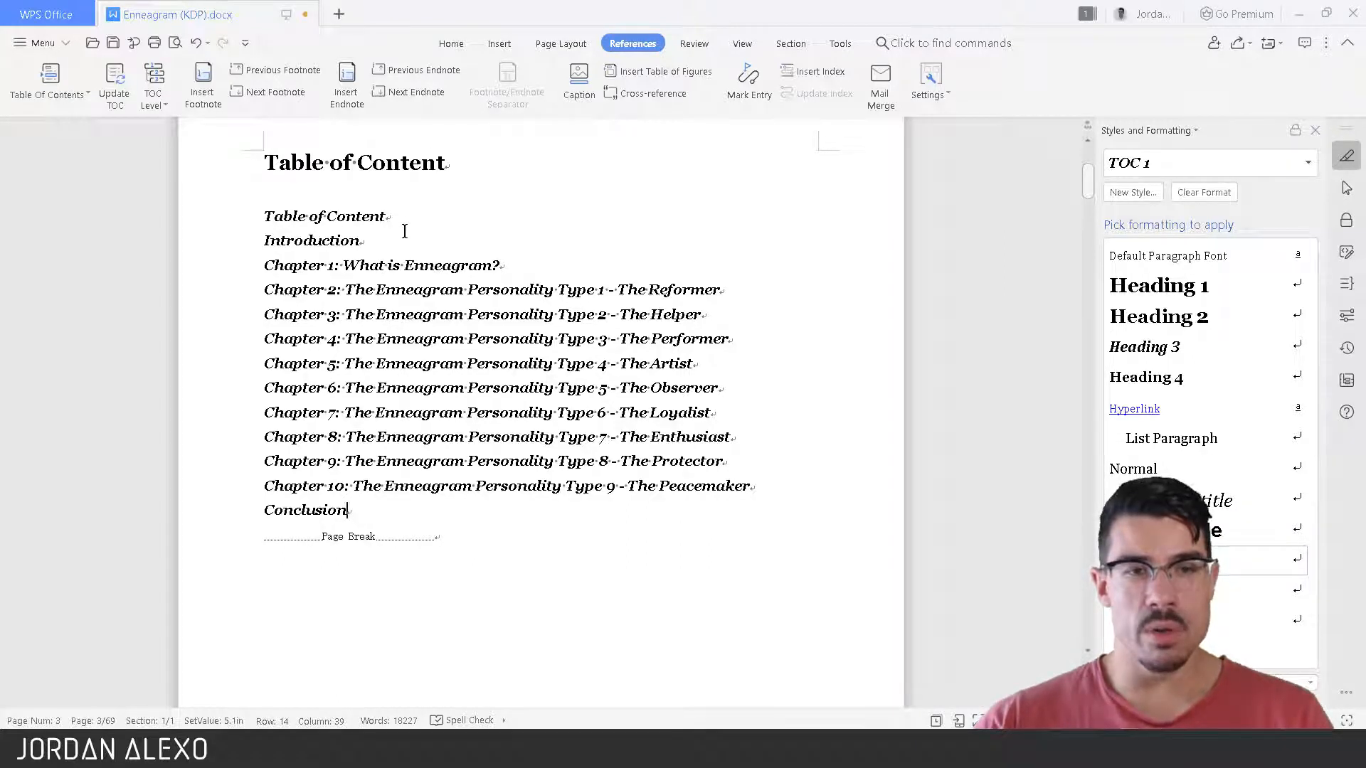
Delete the "Table of Content" entry from the generated contents list.
left_click(260, 217)
left_click(329, 199)
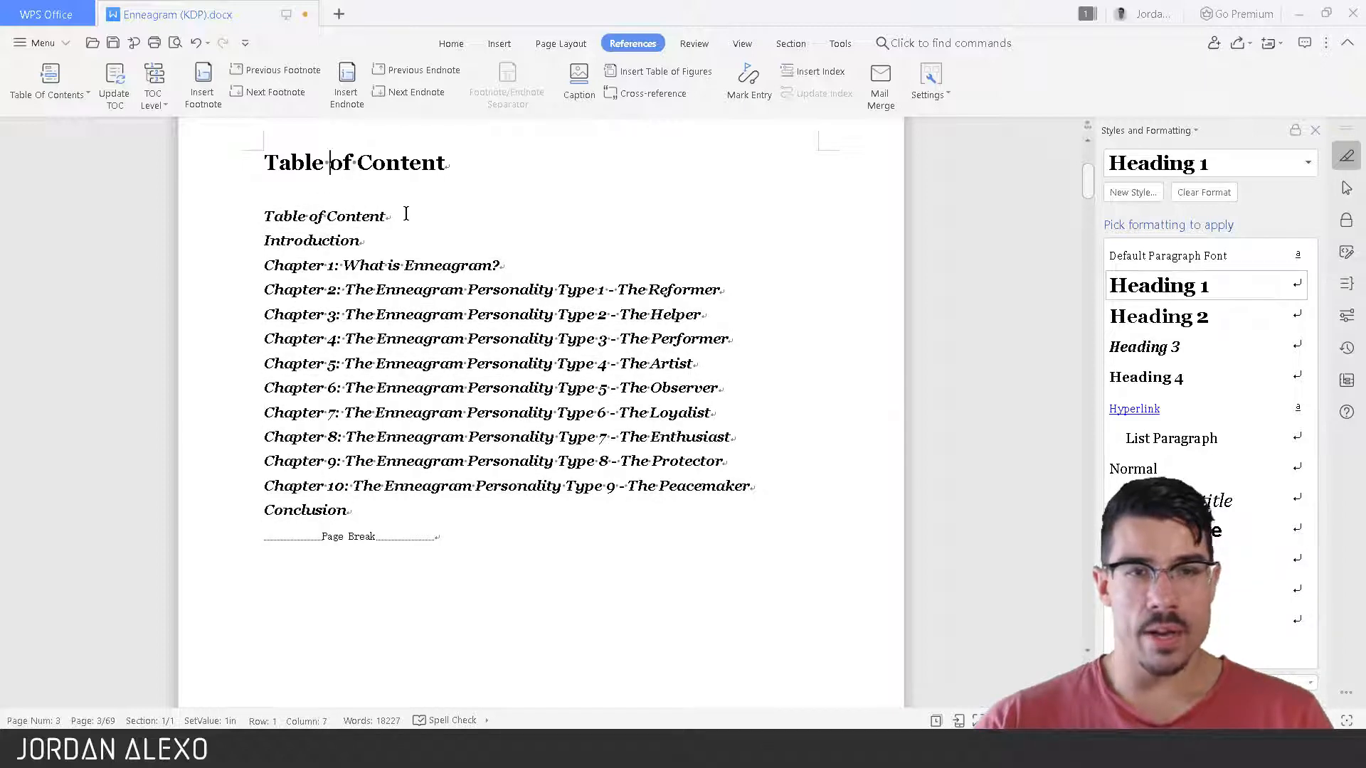
left_click_drag(396, 214, 258, 214)
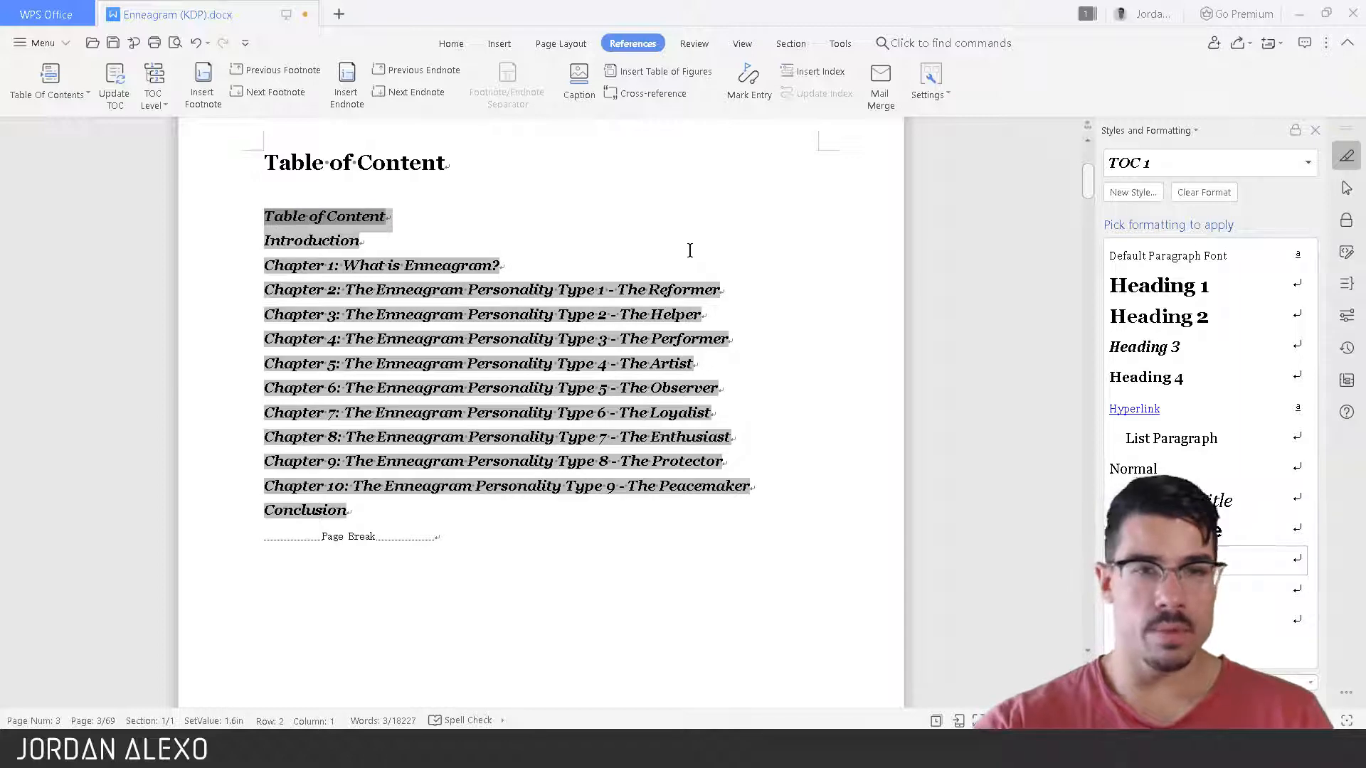
key("Delete")
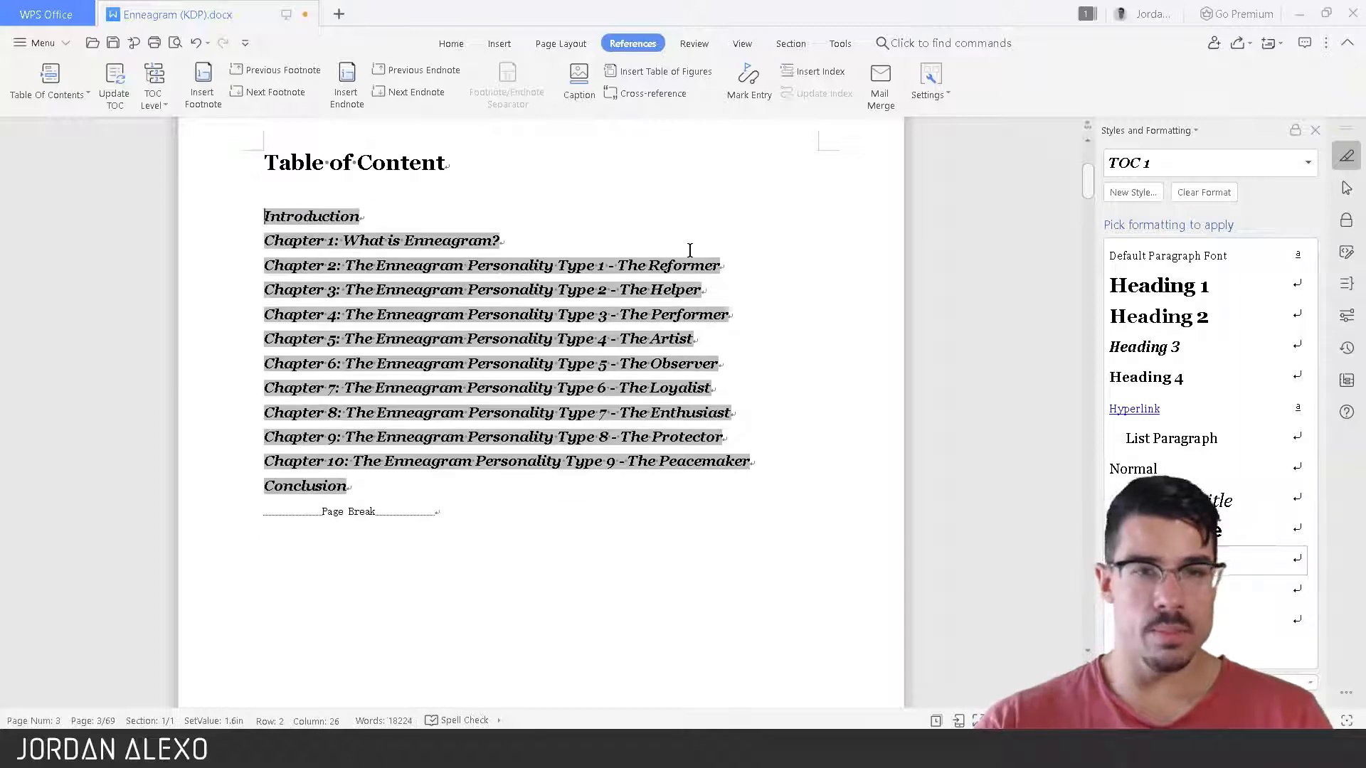
left_click(713, 203)
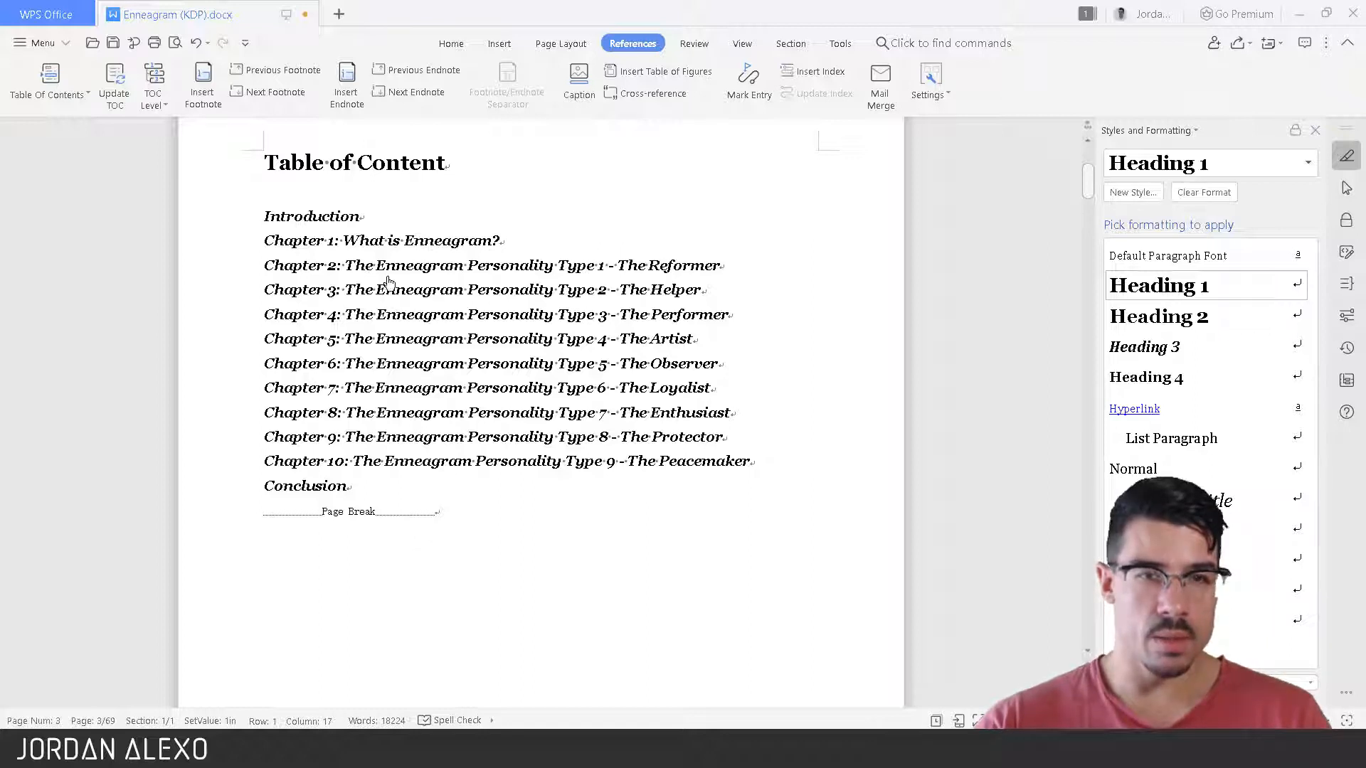
Test the contents link to "Chapter 1: What is Enneagram?" and return to the contents page.
left_click(324, 245, "ctrl")
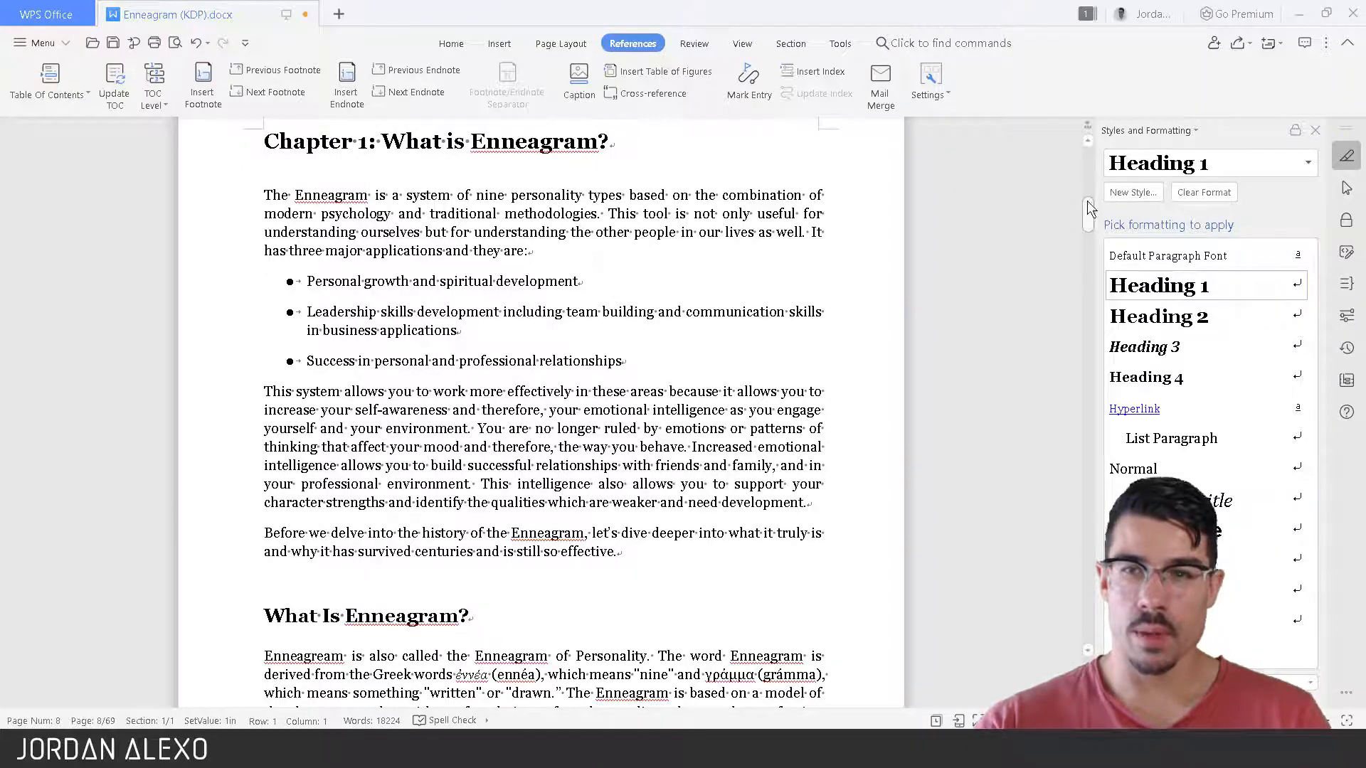
left_click_drag(1089, 209, 1087, 156)
scroll(894, 228, "down", 10)
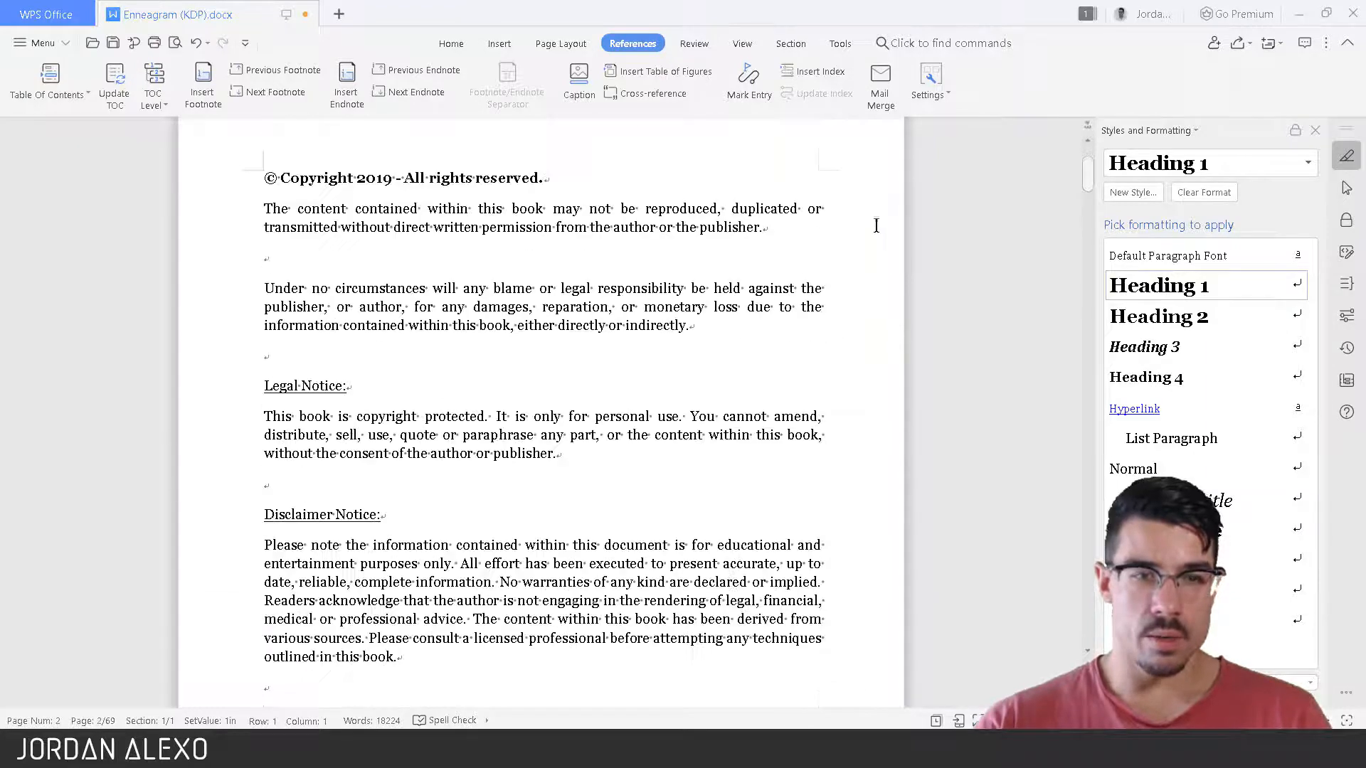
scroll(872, 224, "down", 5)
scroll(872, 224, "down", 4)
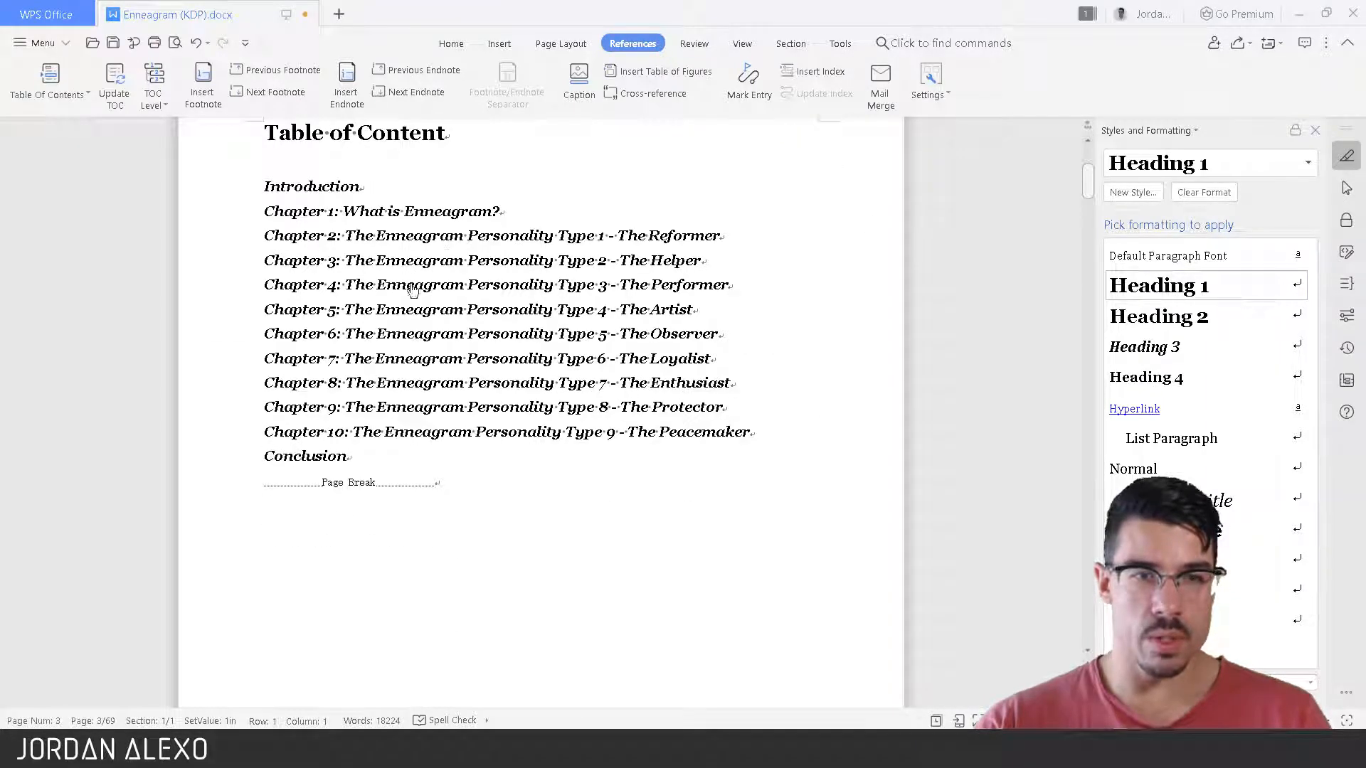
Test the contents link to Chapter 8, The Enthusiast, and return to the contents page.
left_click(343, 383)
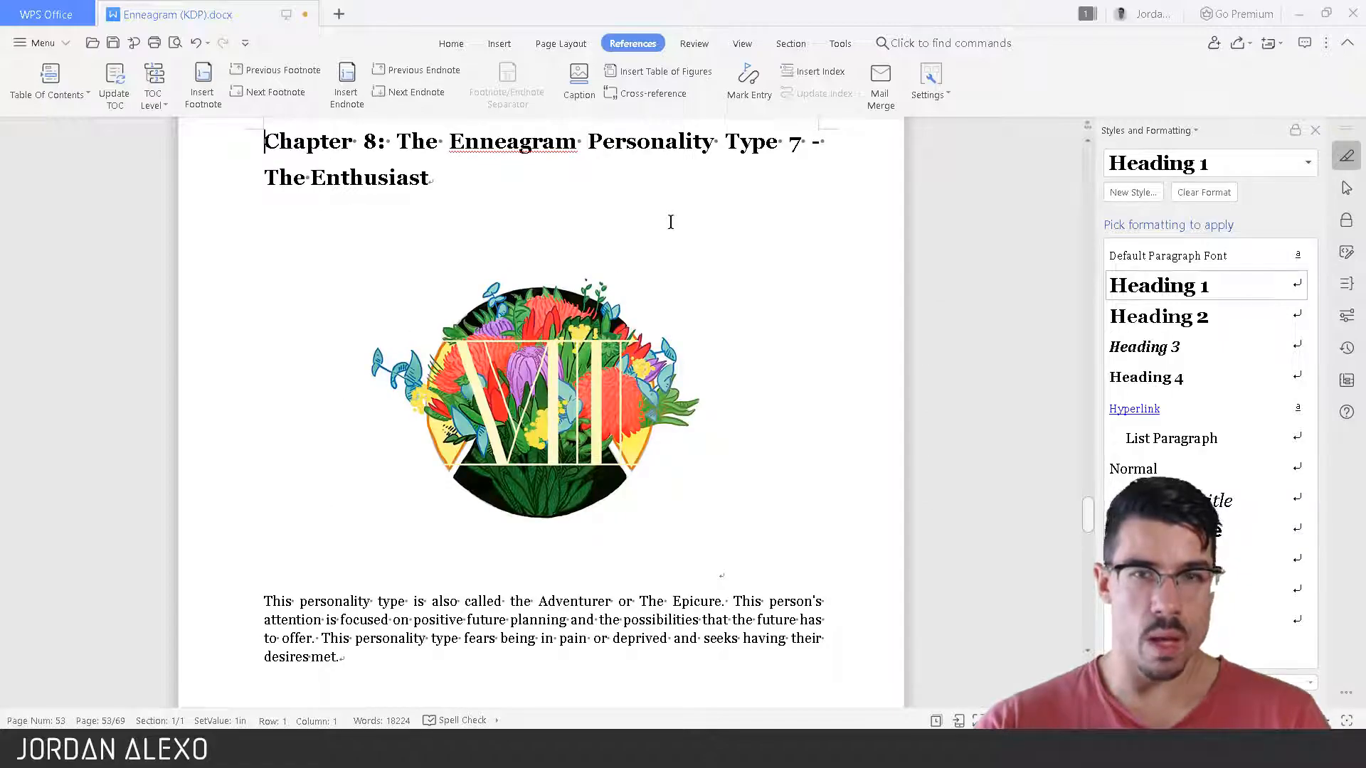
left_click_drag(1087, 514, 1117, 171)
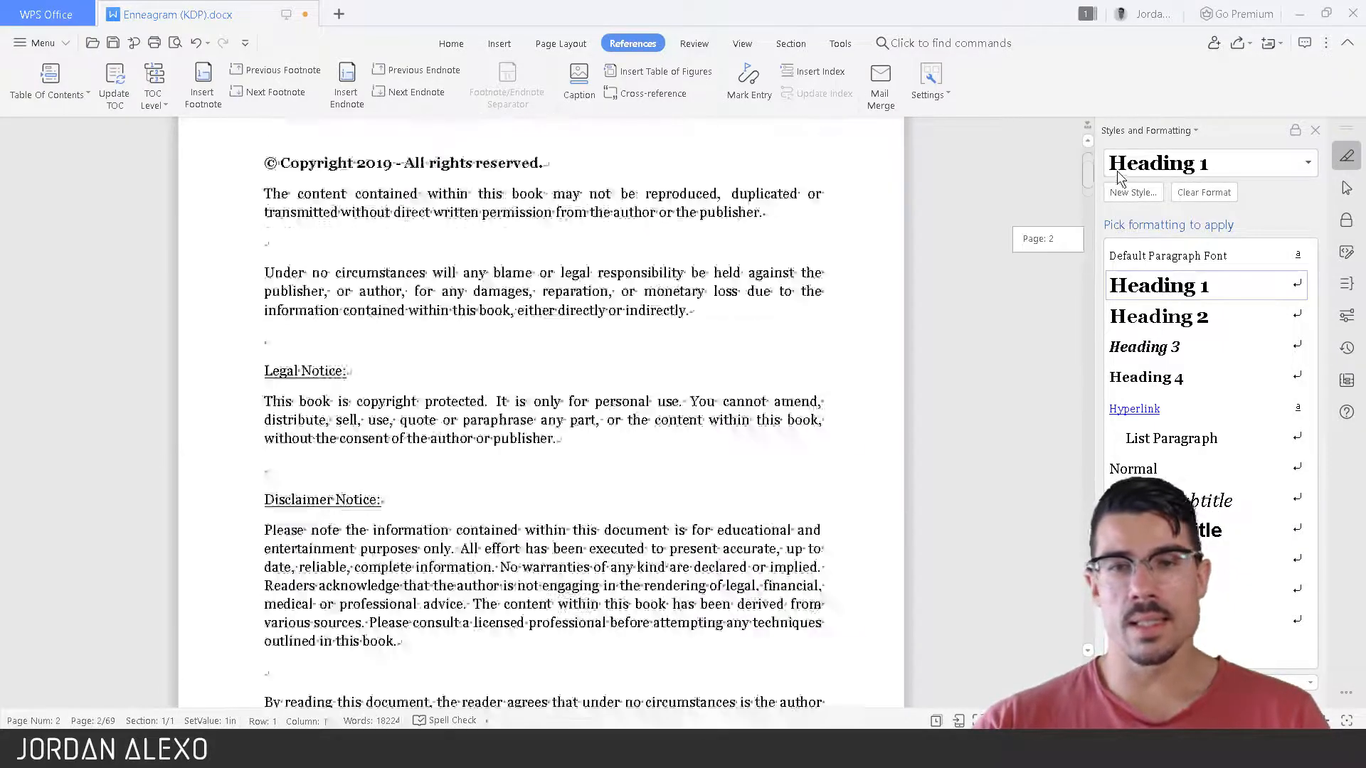
scroll(838, 249, "down", 10)
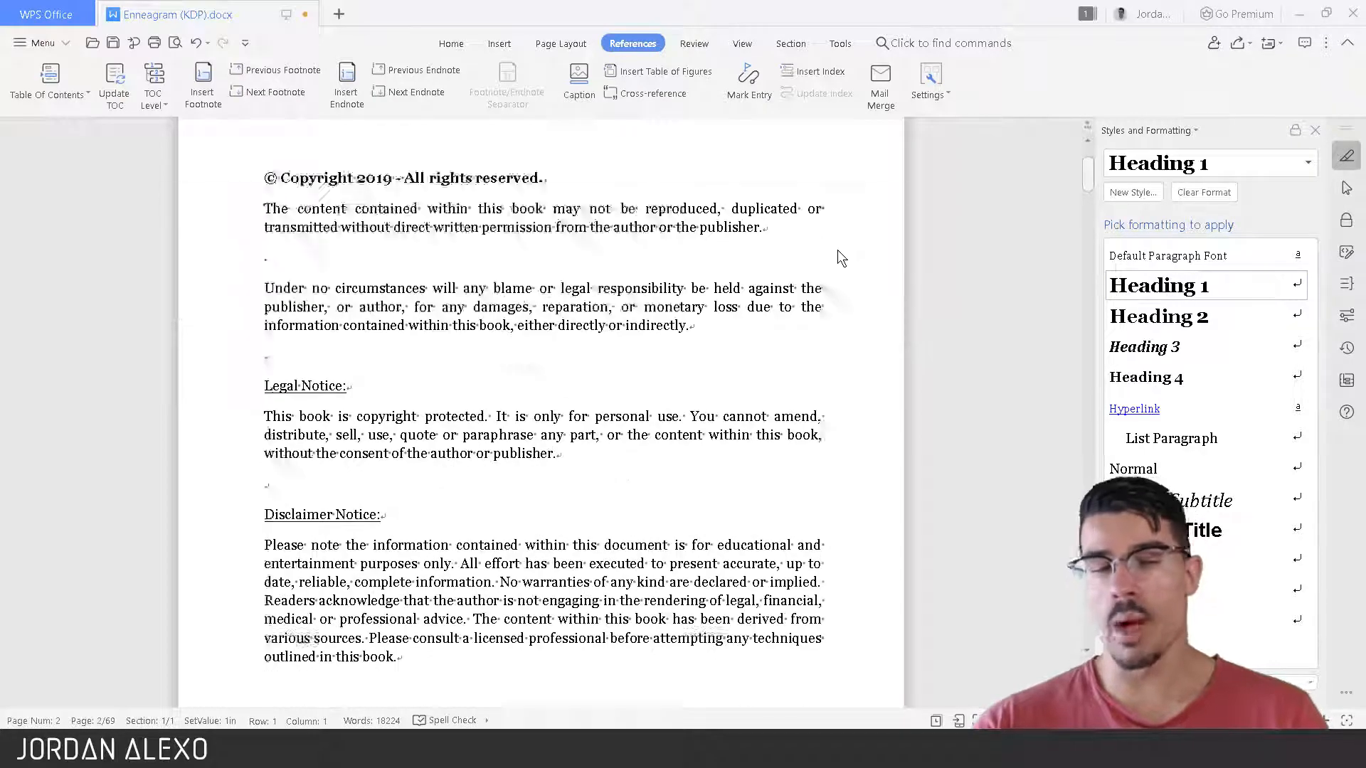
scroll(834, 254, "down", 12)
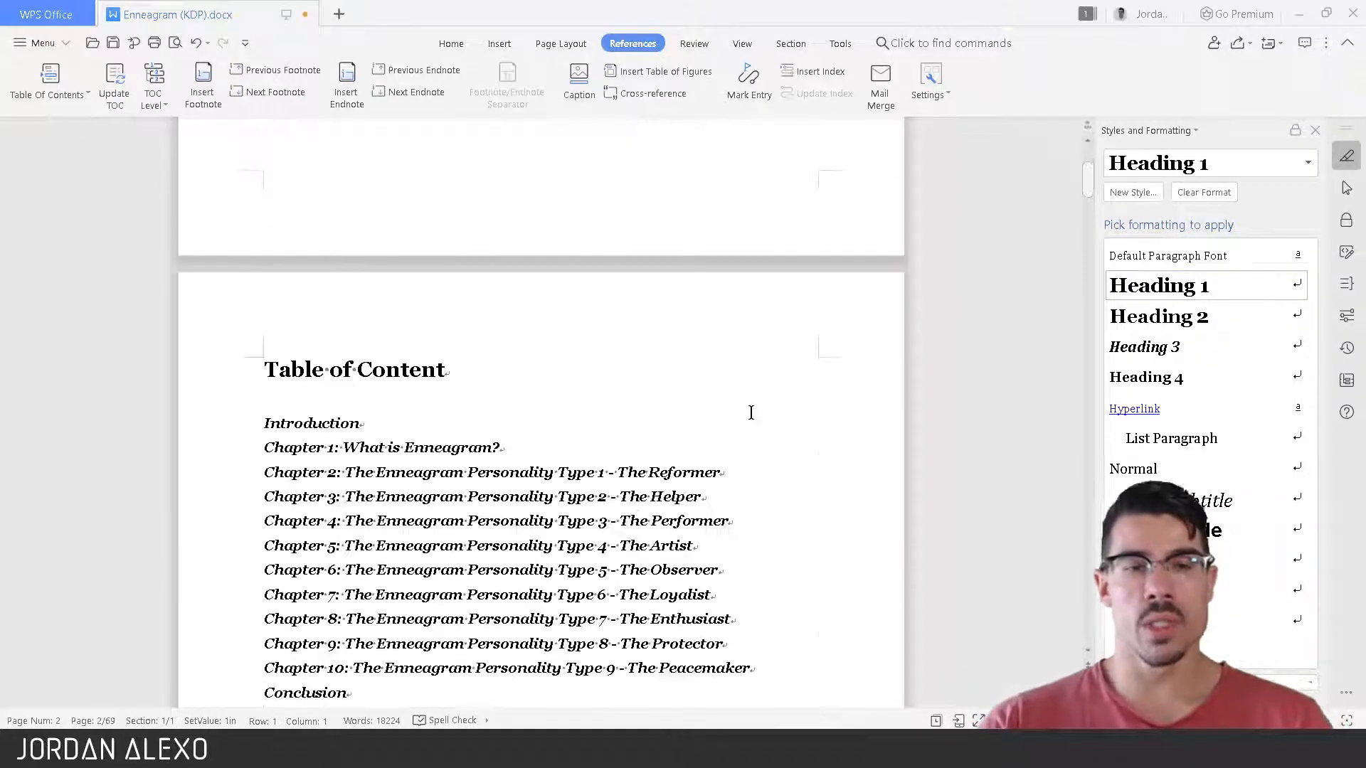